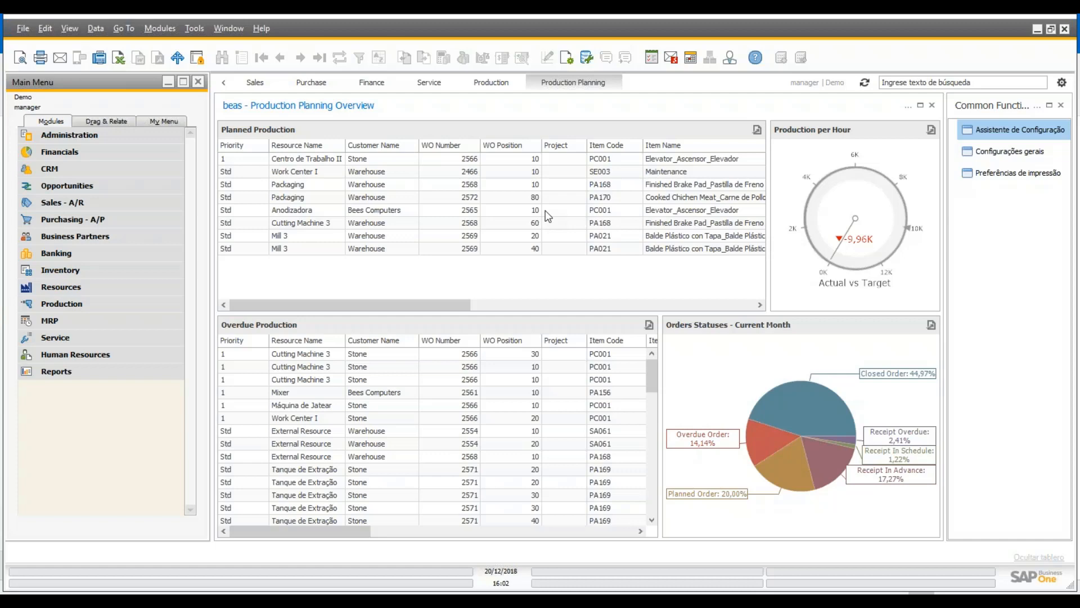
Step: Open the configuration wizard and check the Business Performance module among the modules to activate under Administration
click(130, 137)
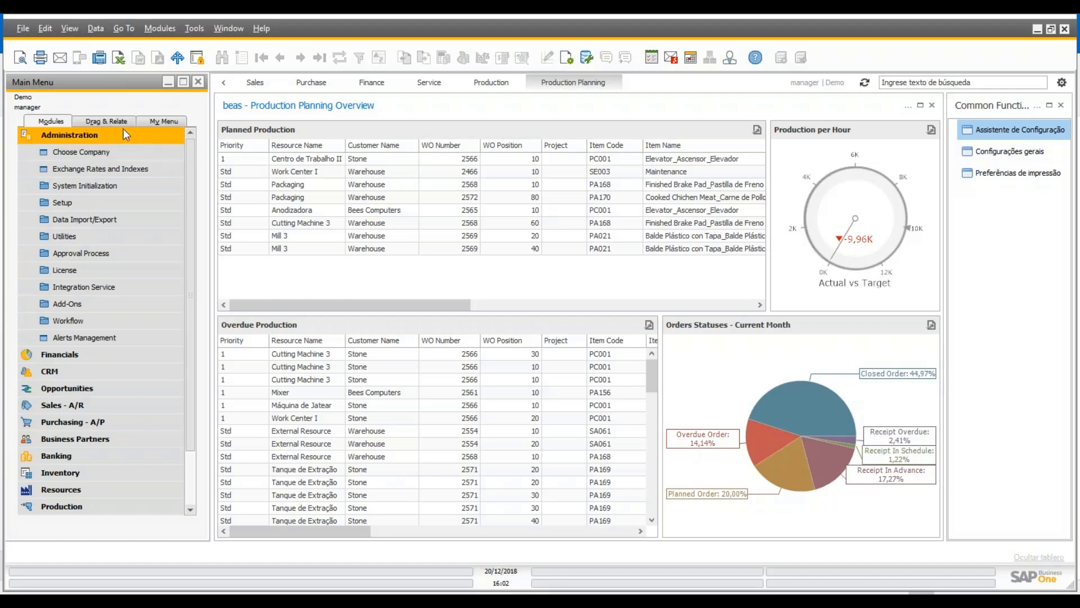
click(111, 186)
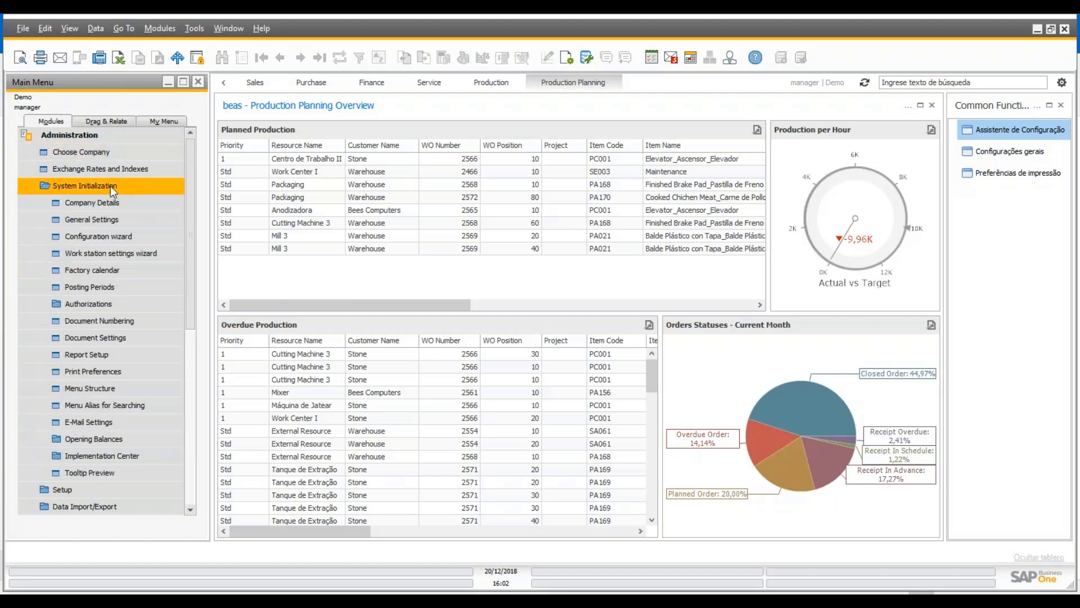
click(149, 235)
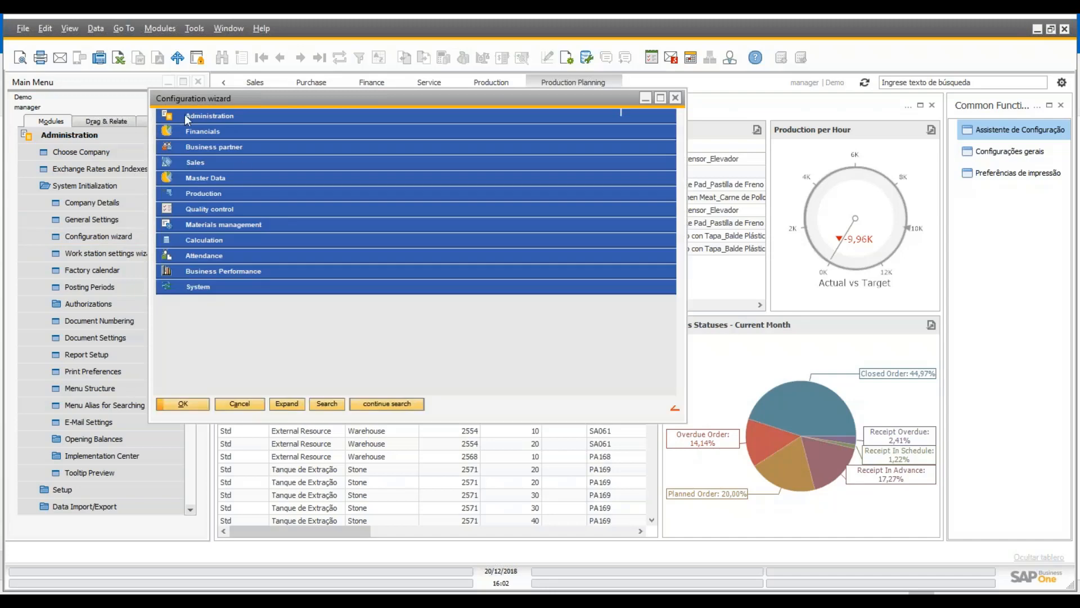
click(191, 117)
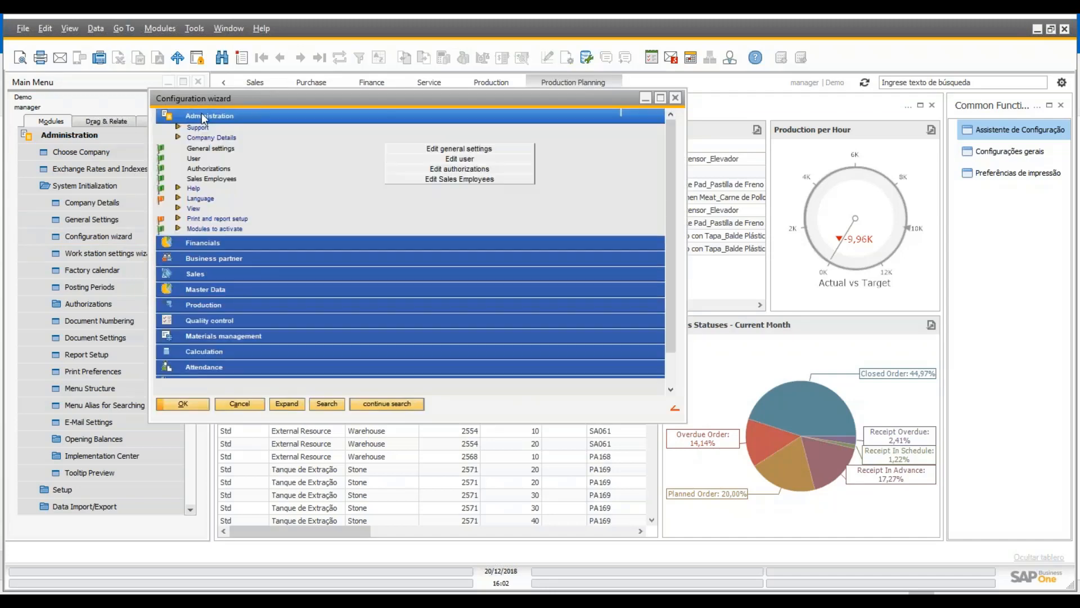
click(176, 226)
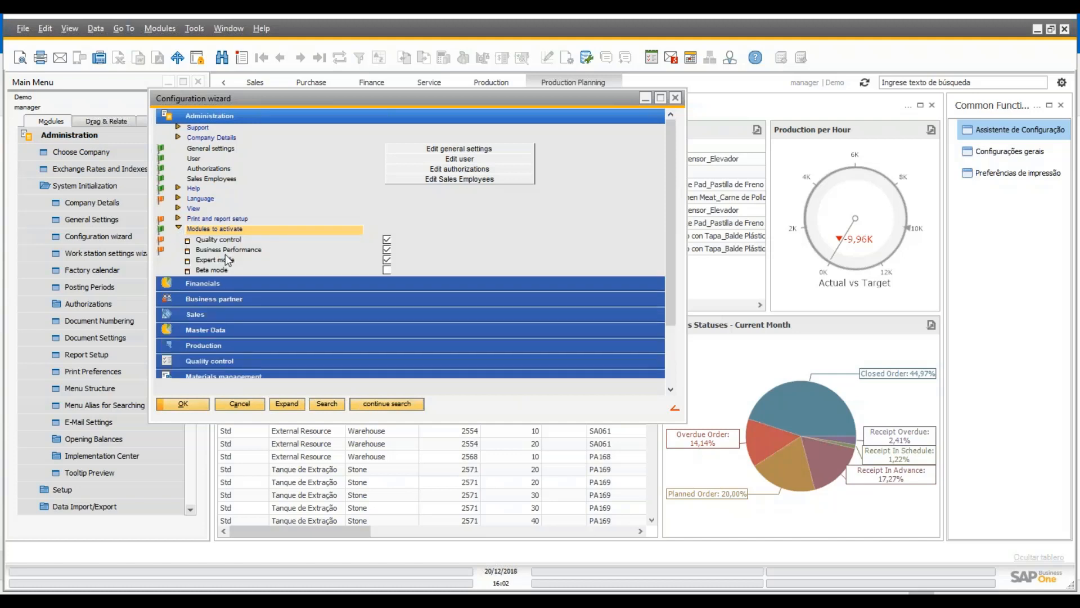
click(225, 252)
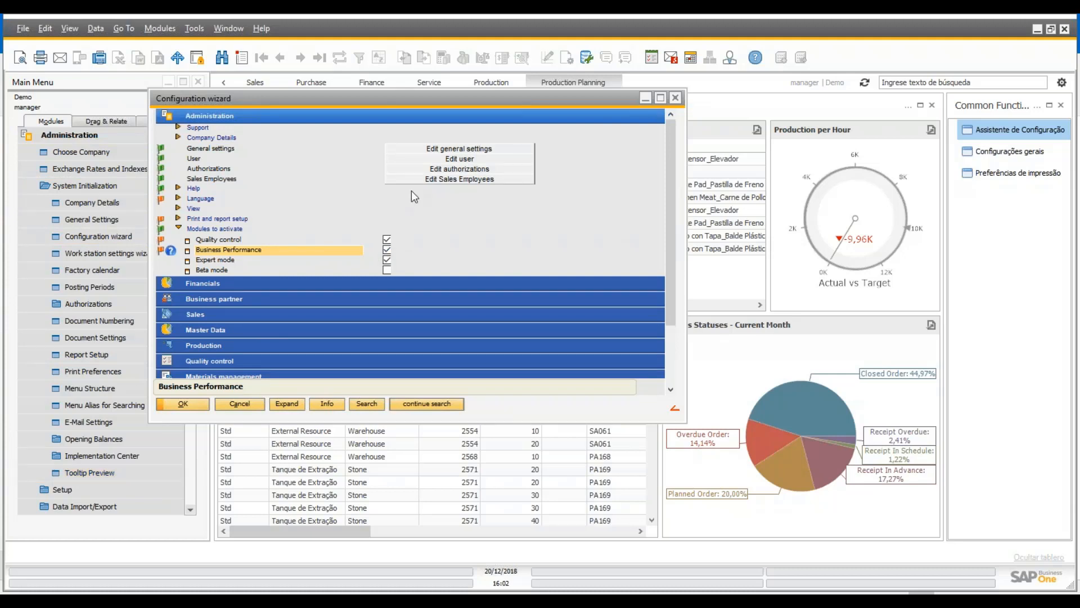
Step: Check the Absorption Costing option in the wizard's Business Performance section and close the wizard
scroll(426, 189, down, 3)
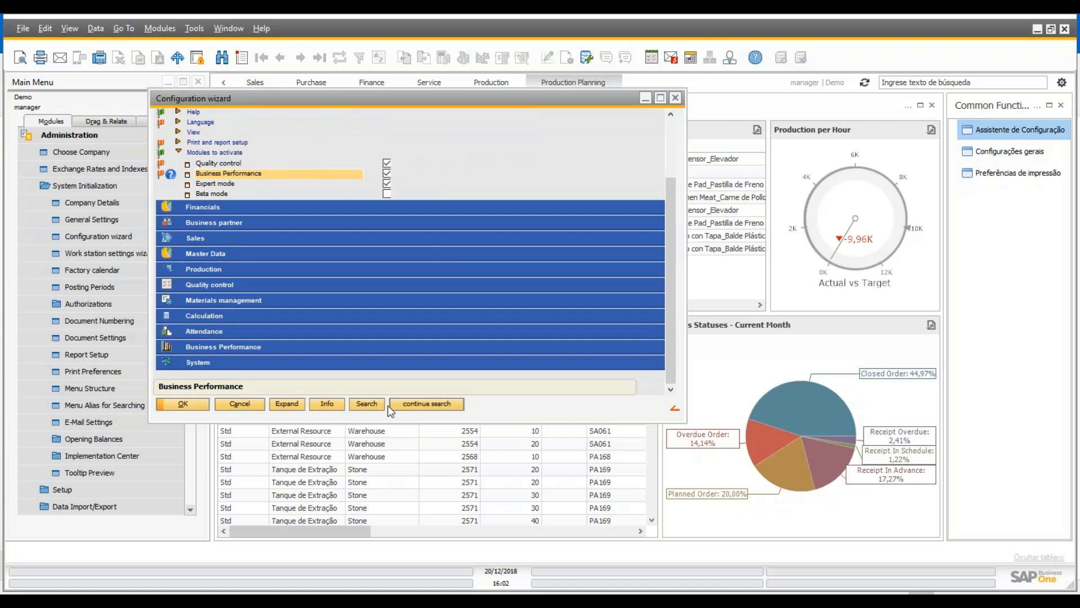
click(225, 346)
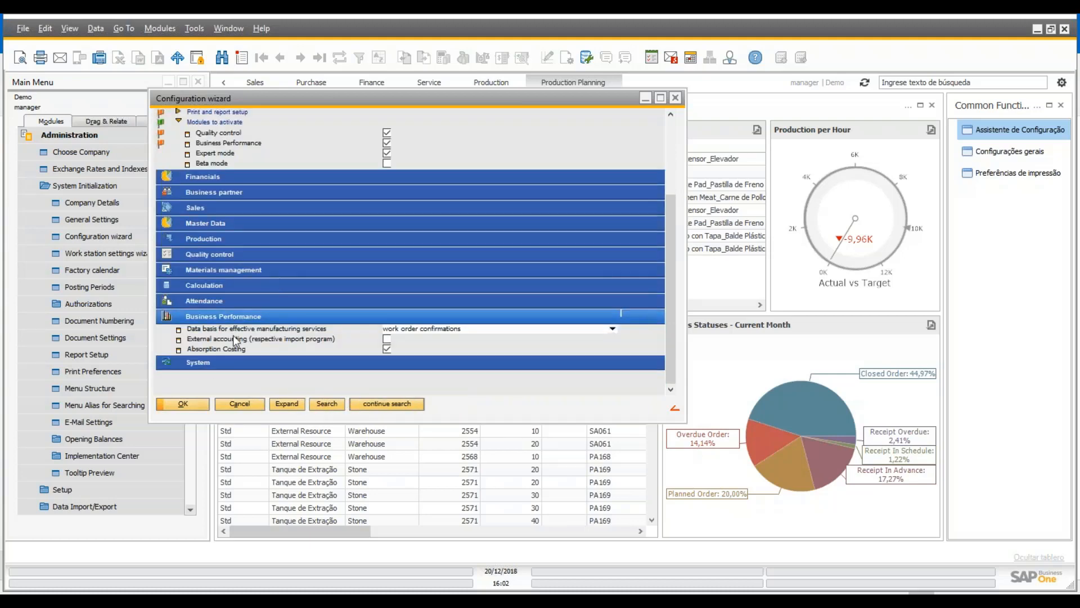
click(229, 350)
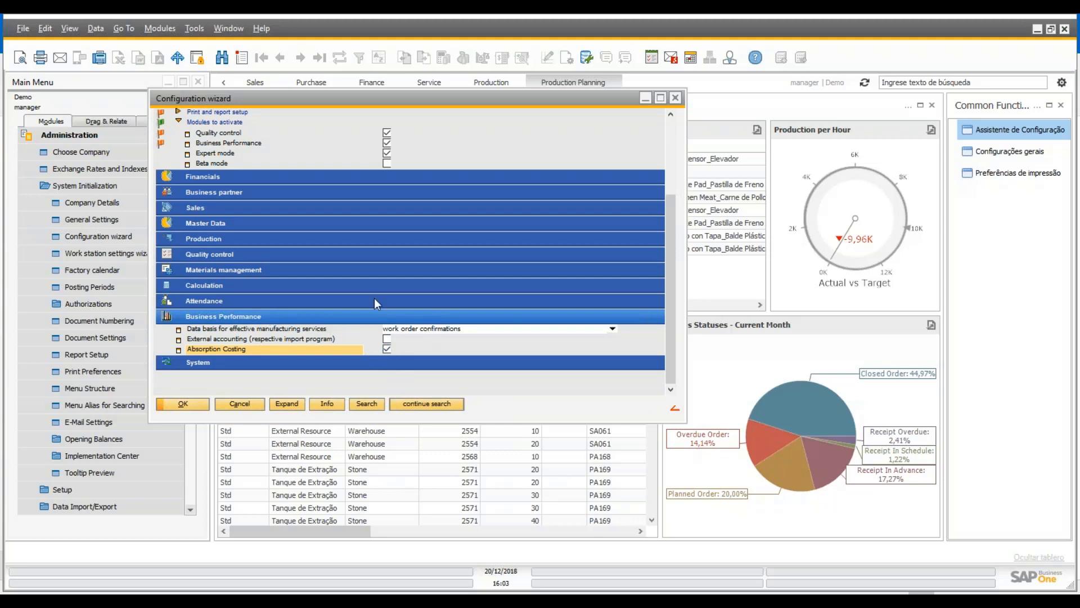
click(184, 402)
Step: Open the list of statement cycles in the Business Performance master data under Financials
click(130, 137)
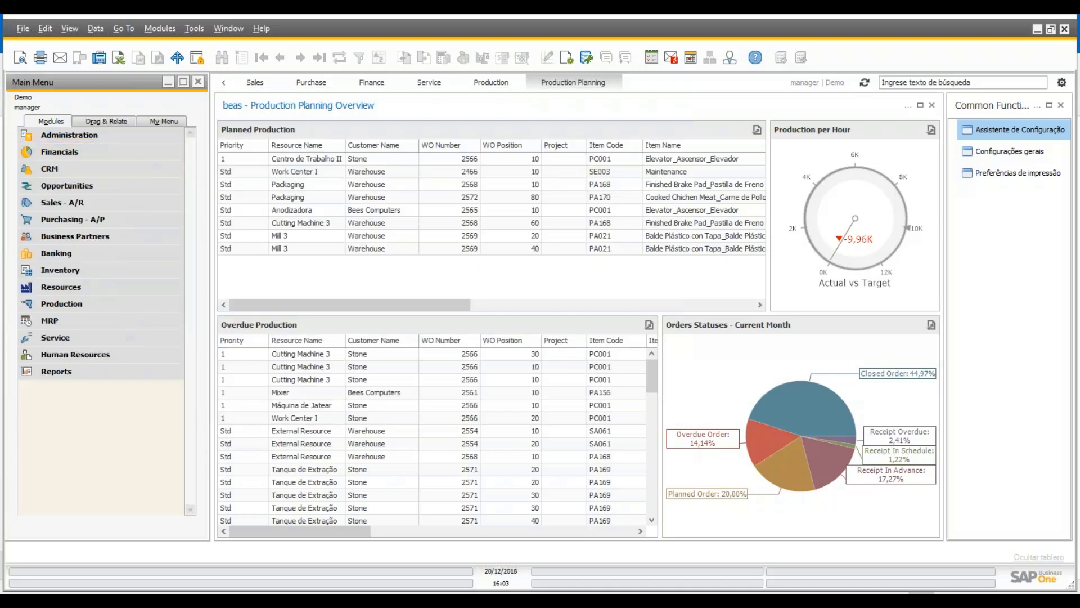
click(109, 153)
click(113, 202)
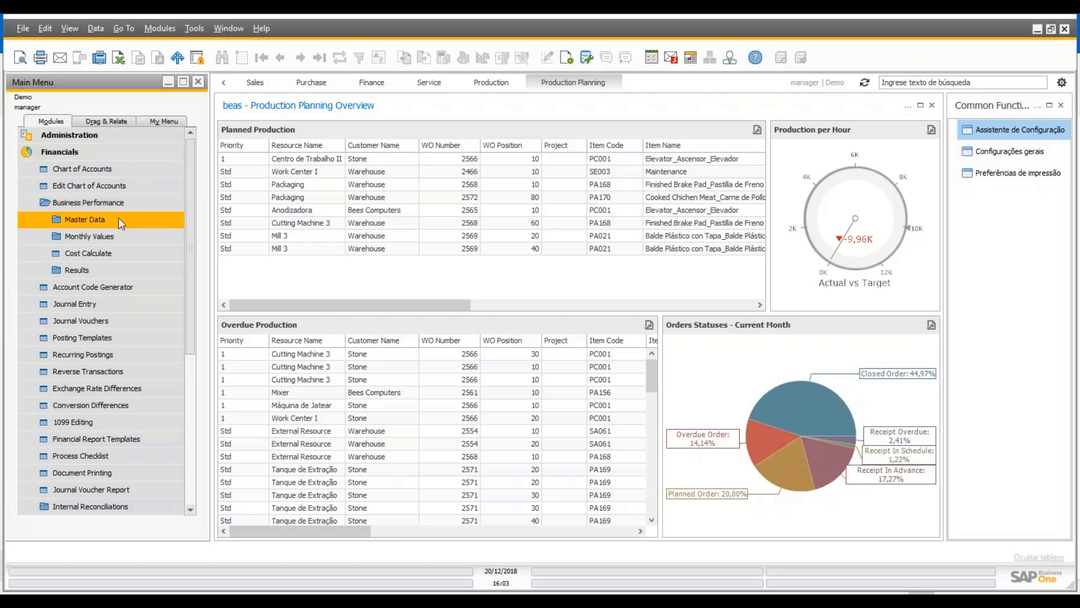
click(143, 223)
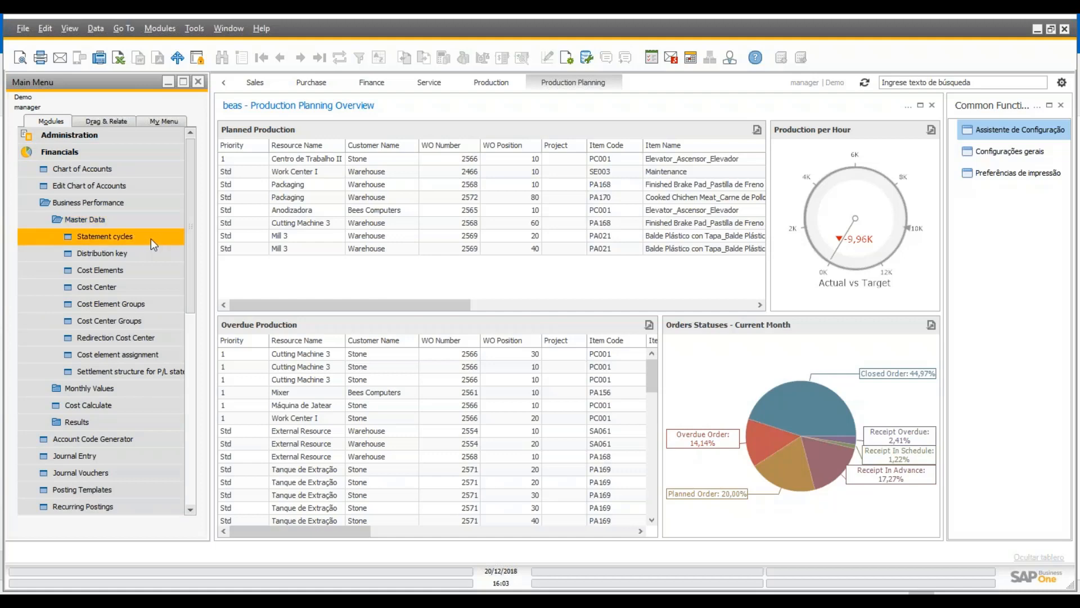
click(151, 238)
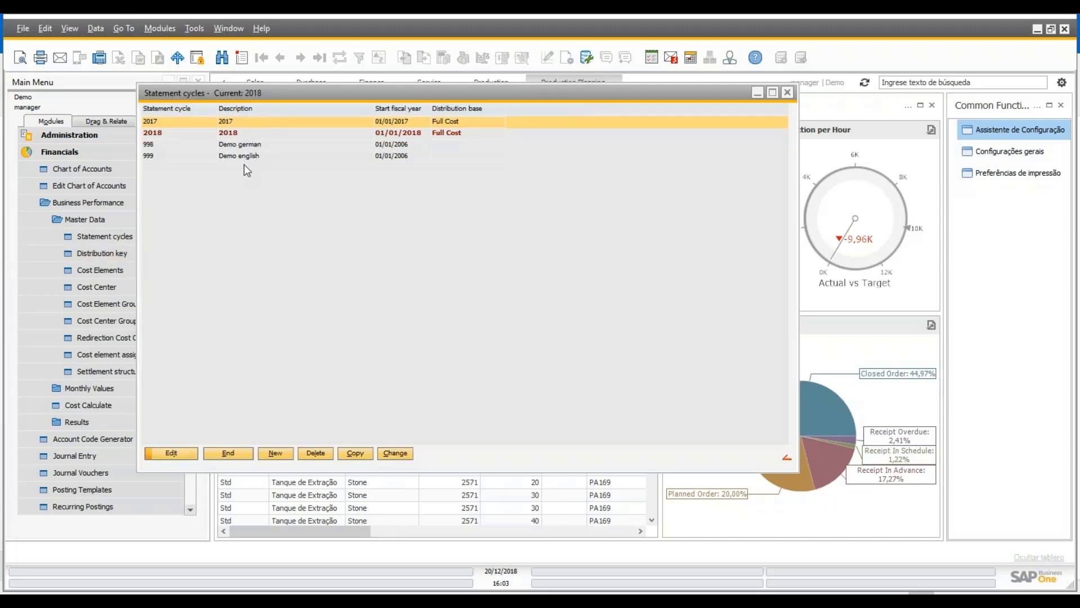
Step: Start a new statement cycle and set its fiscal year start to 01/01/2019
click(246, 134)
click(285, 456)
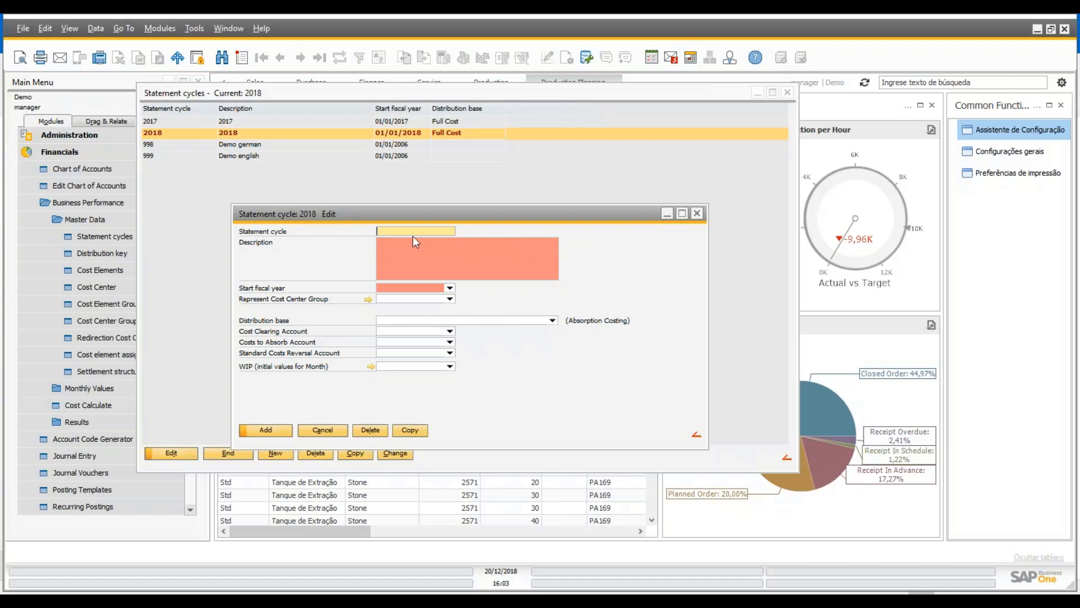
click(444, 254)
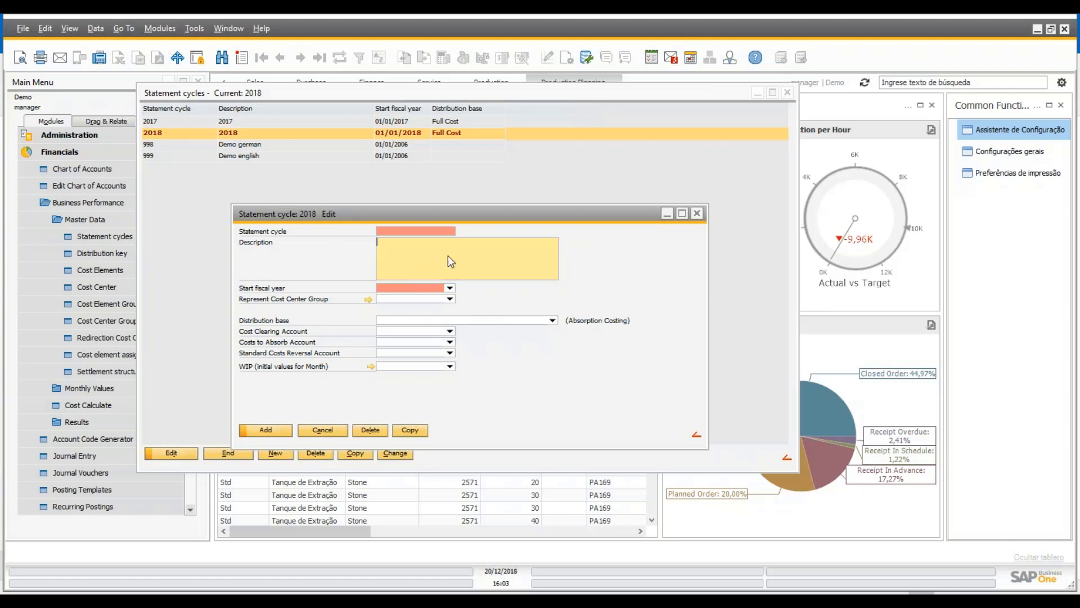
click(450, 288)
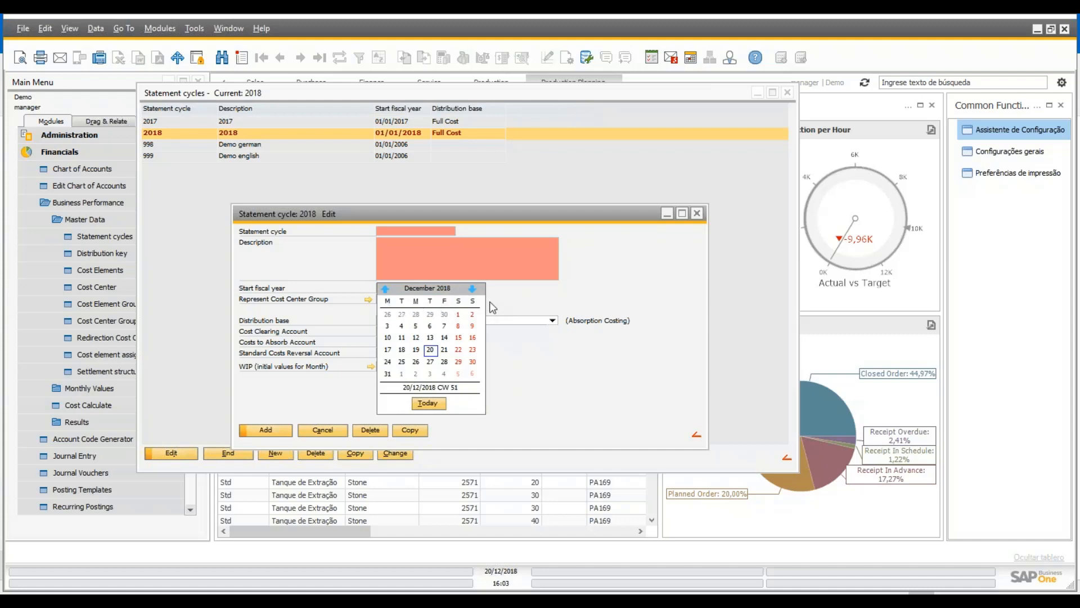
click(473, 289)
click(402, 315)
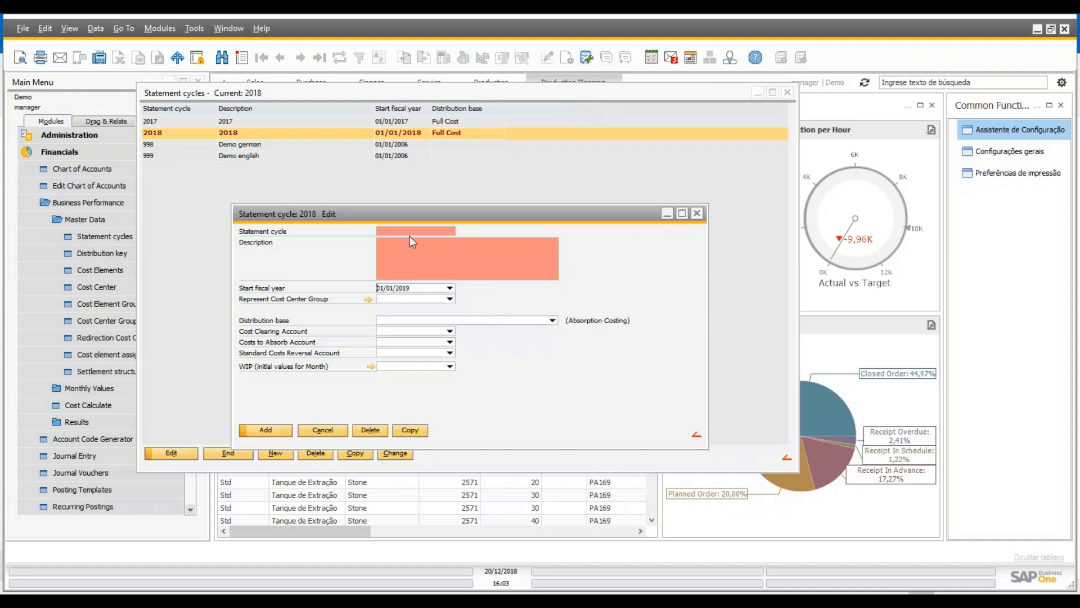
Step: Enter 2019 as the new cycle's statement cycle and description, and discard the entry without adding it
click(406, 228)
text(2019)
key(Tab)
text(2)
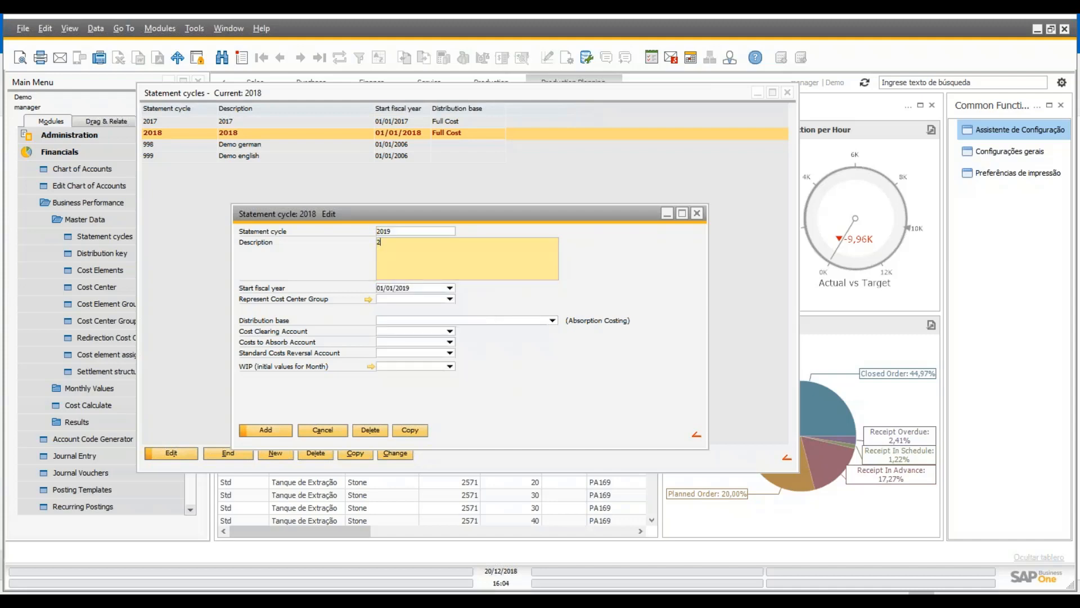
text(019)
key(Tab)
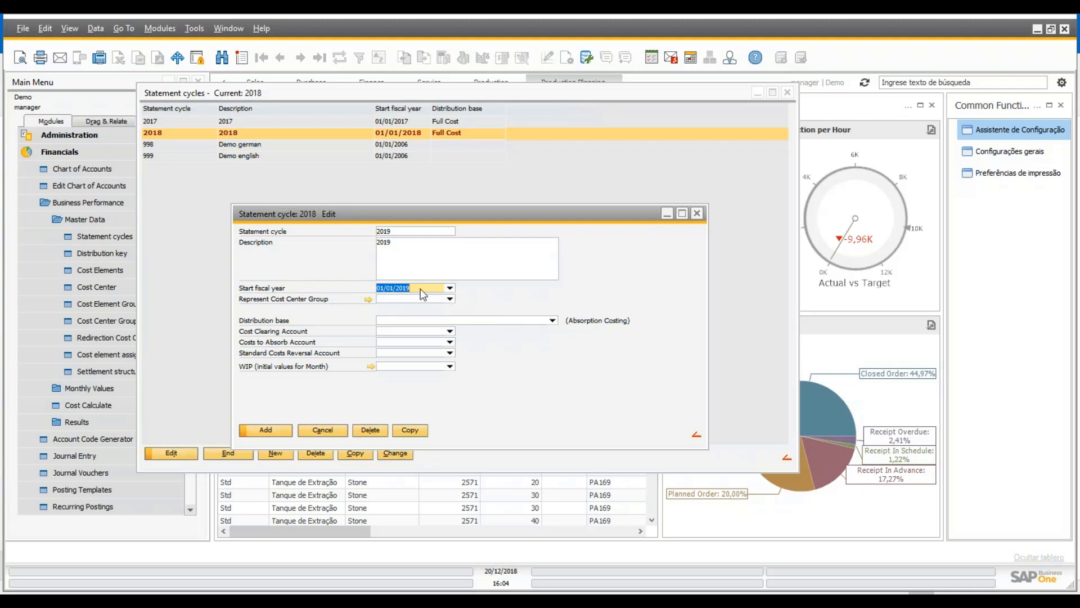
click(325, 431)
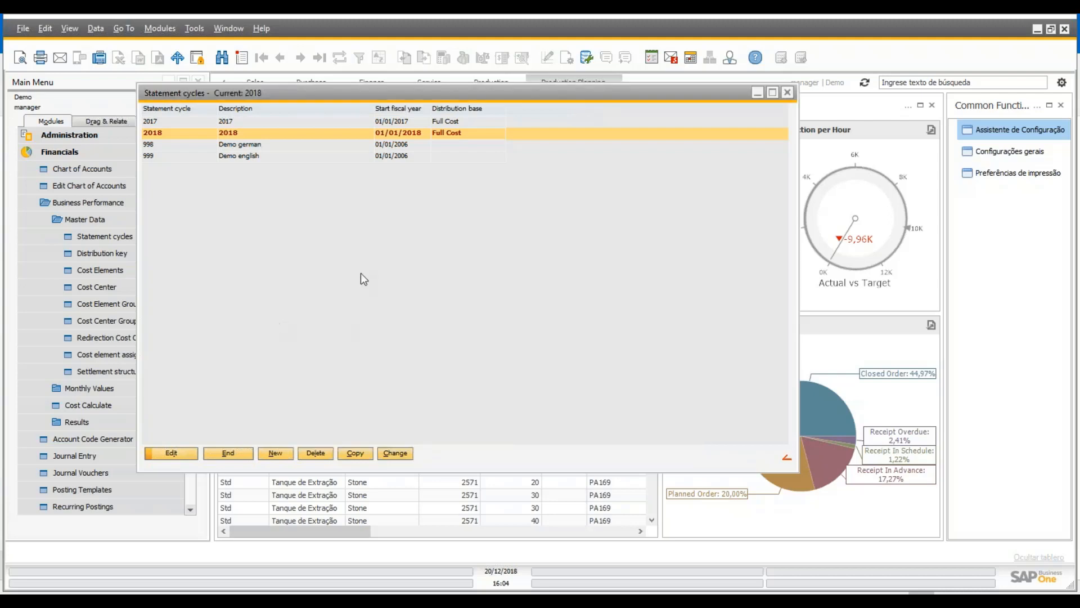
Step: Open the 2018 statement cycle and review the available distribution base options without changing the selection
double_click(383, 136)
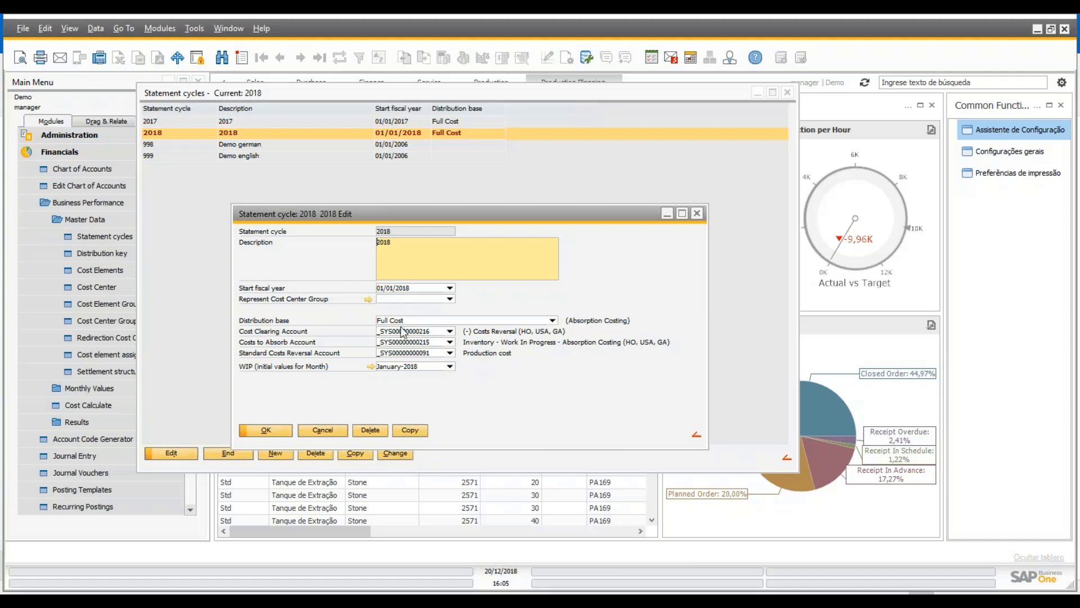
click(553, 320)
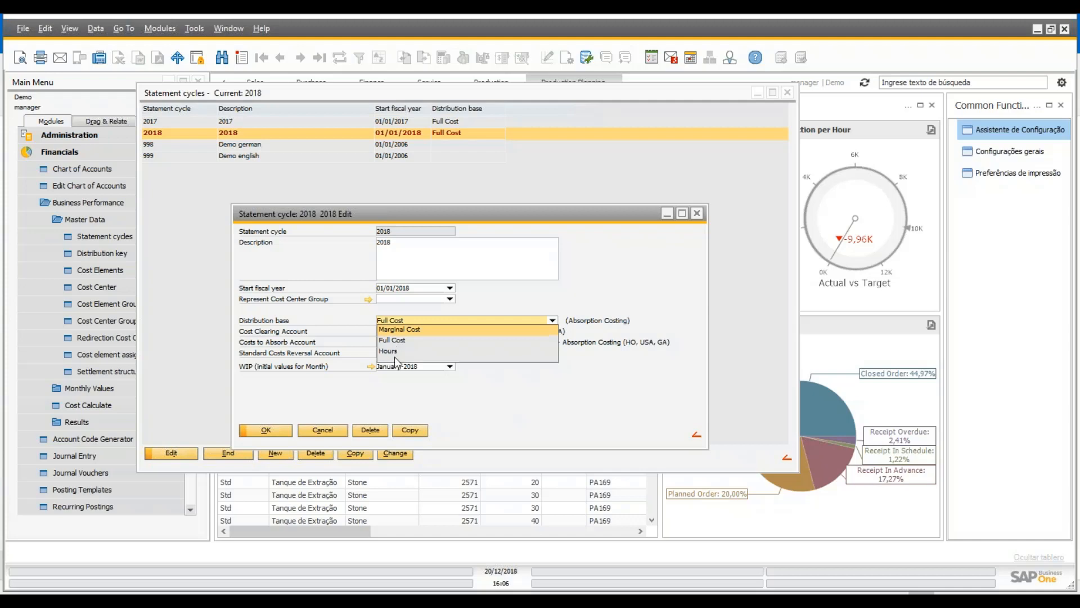
click(549, 398)
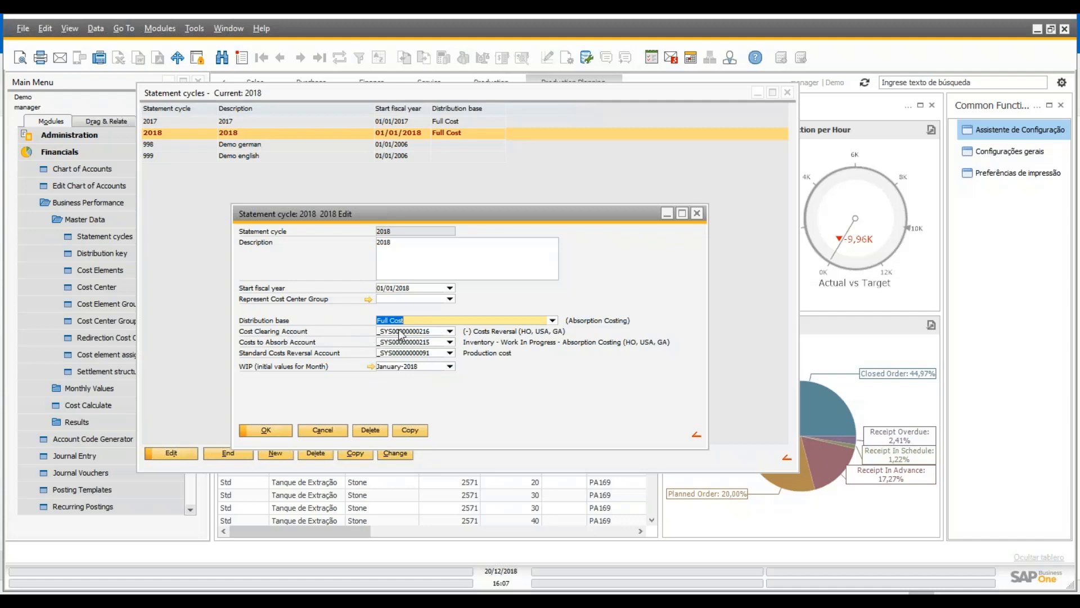
Step: Examine the Costs Reversal account among the expenses in the chart of accounts and return to the cycle's Cost Clearing Account
click(55, 172)
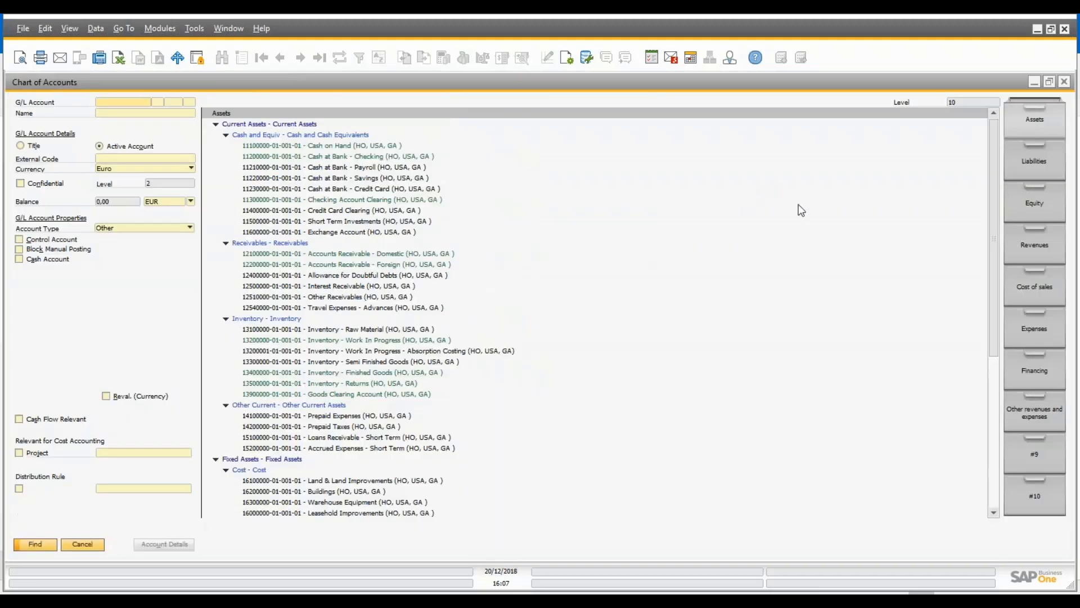
click(1033, 336)
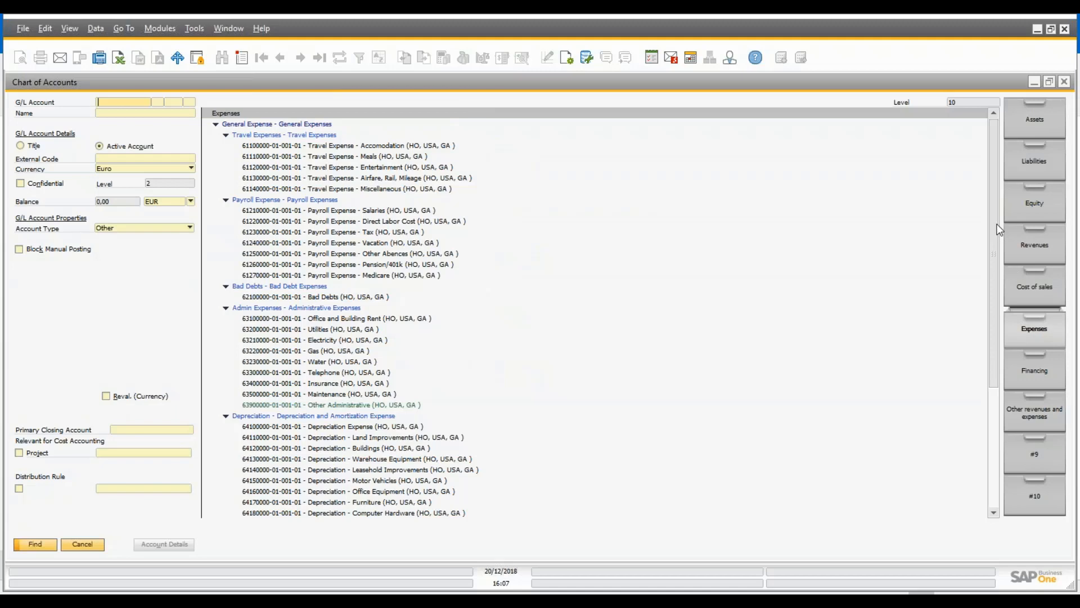
drag(999, 230, 991, 352)
click(270, 512)
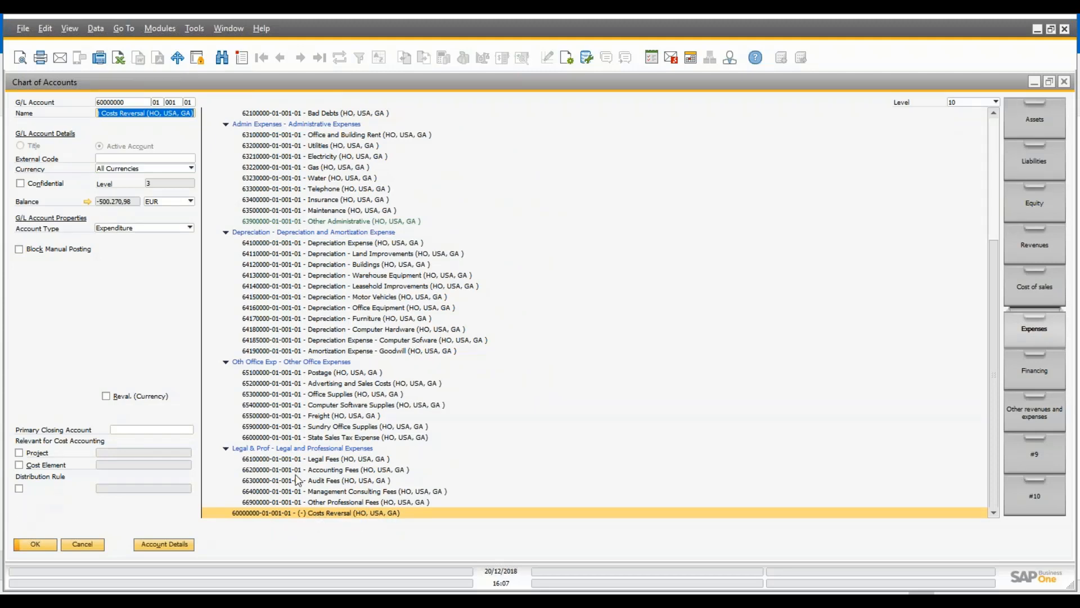
scroll(396, 445, up, 2)
scroll(395, 418, up, 1)
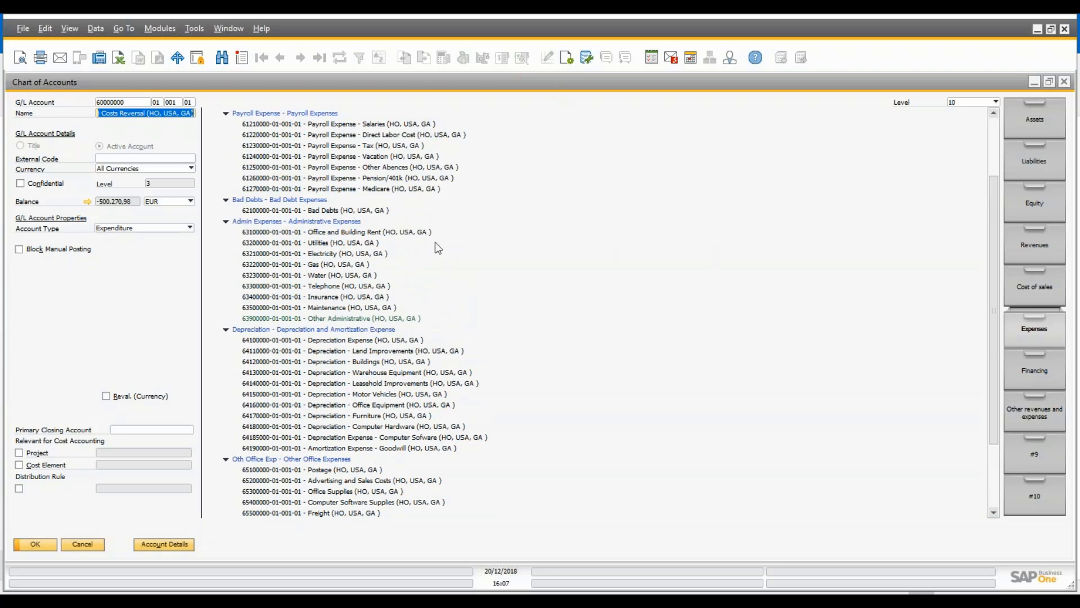
scroll(434, 242, up, 3)
scroll(360, 236, down, 6)
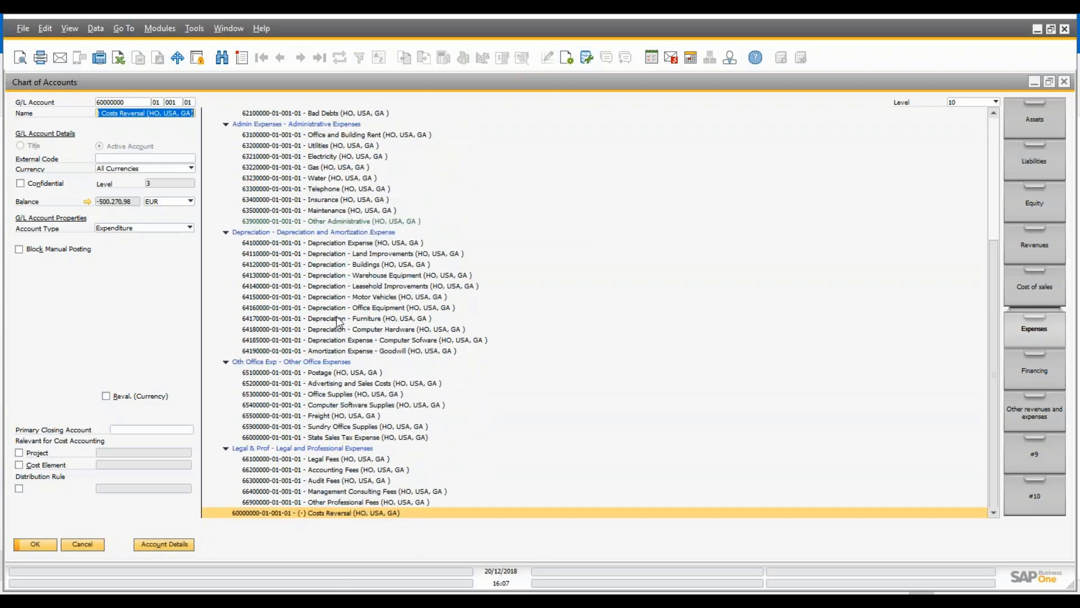
click(83, 544)
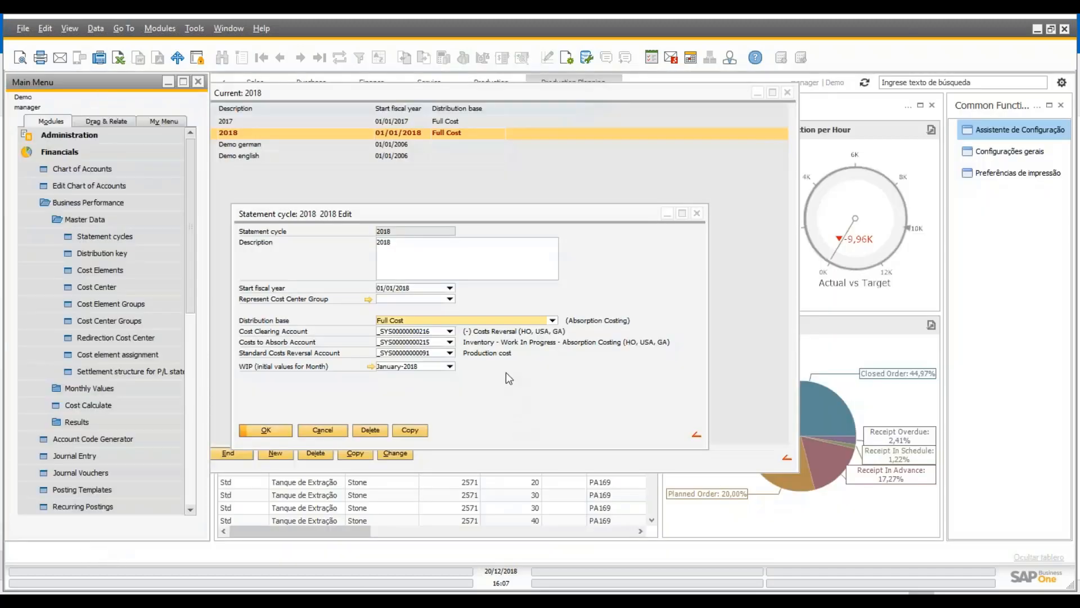
click(445, 333)
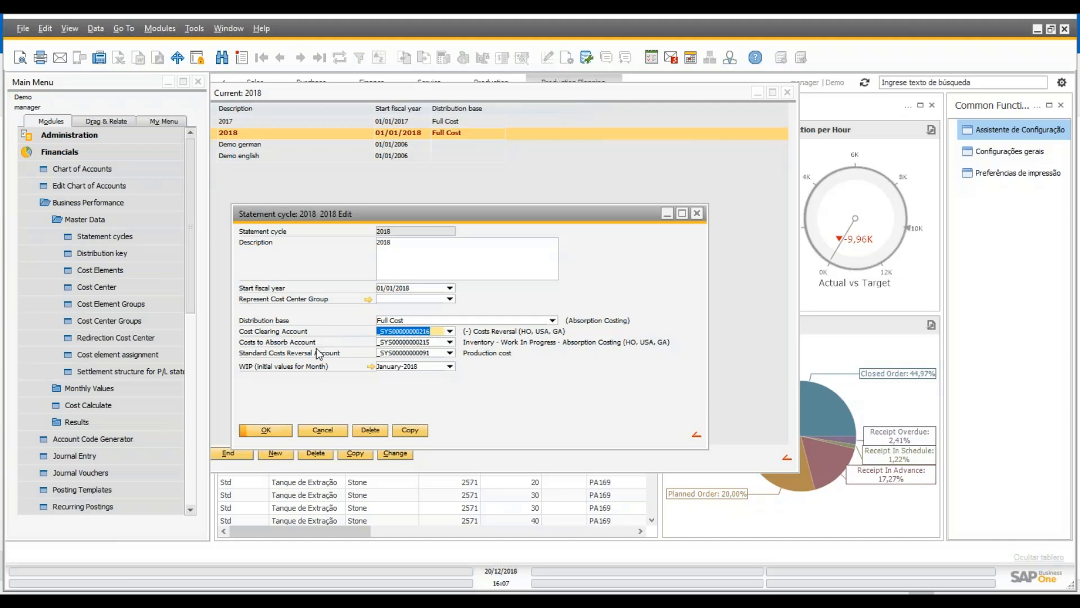
Step: Check the cycle's Costs to Absorb Account against the Work In Progress - Absorption Costing account in the chart of accounts' assets
click(425, 344)
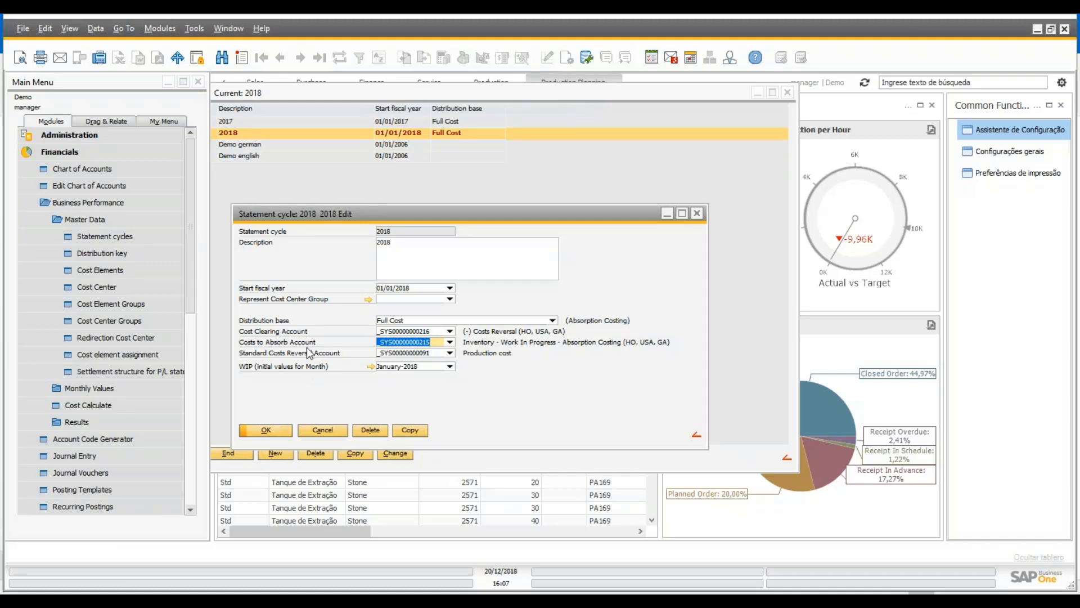
click(90, 169)
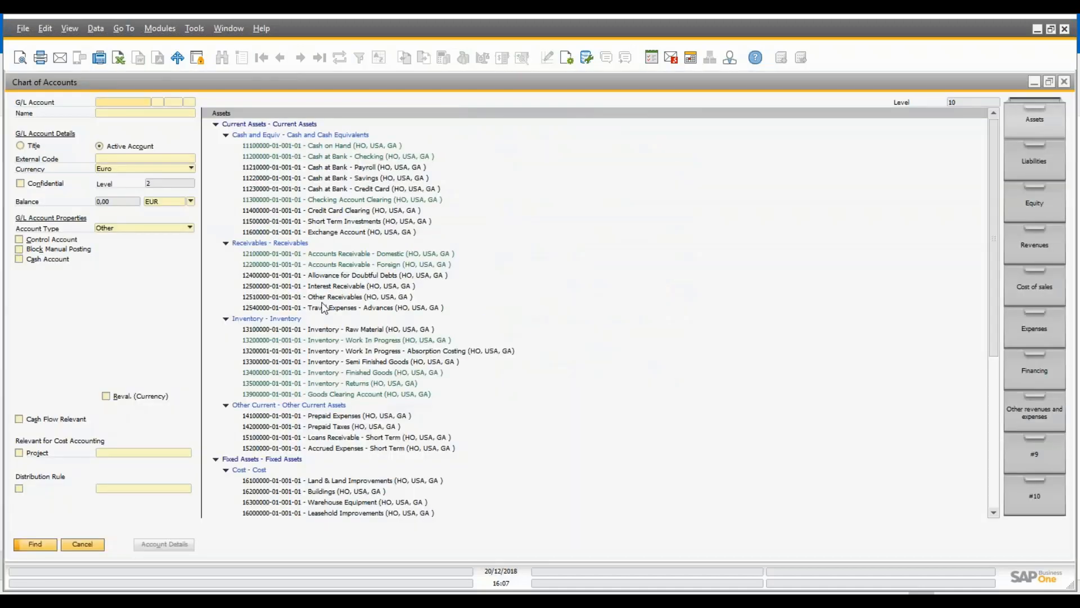
click(425, 353)
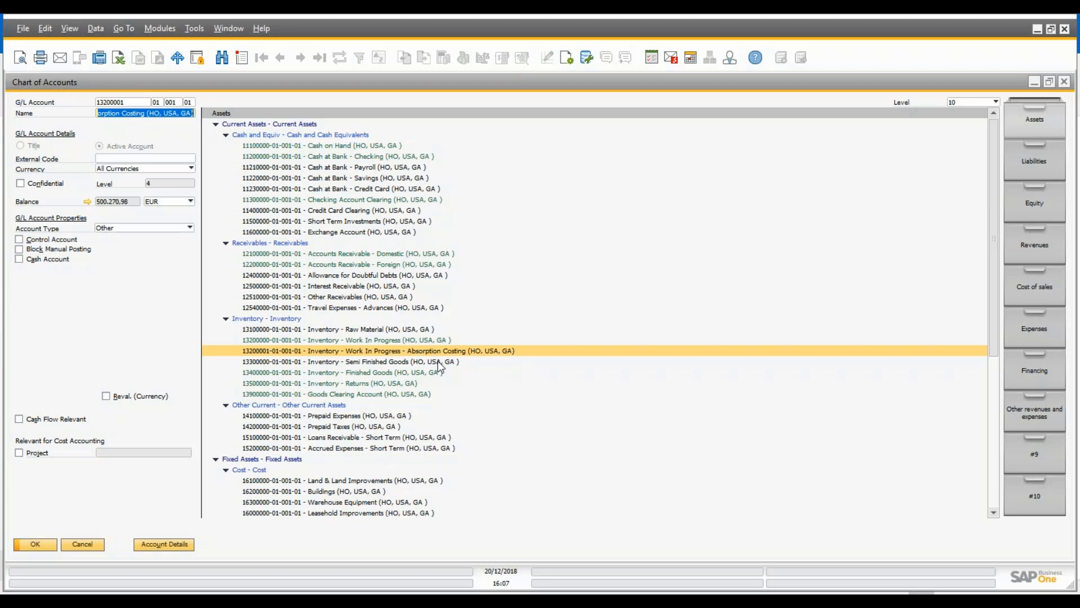
click(85, 546)
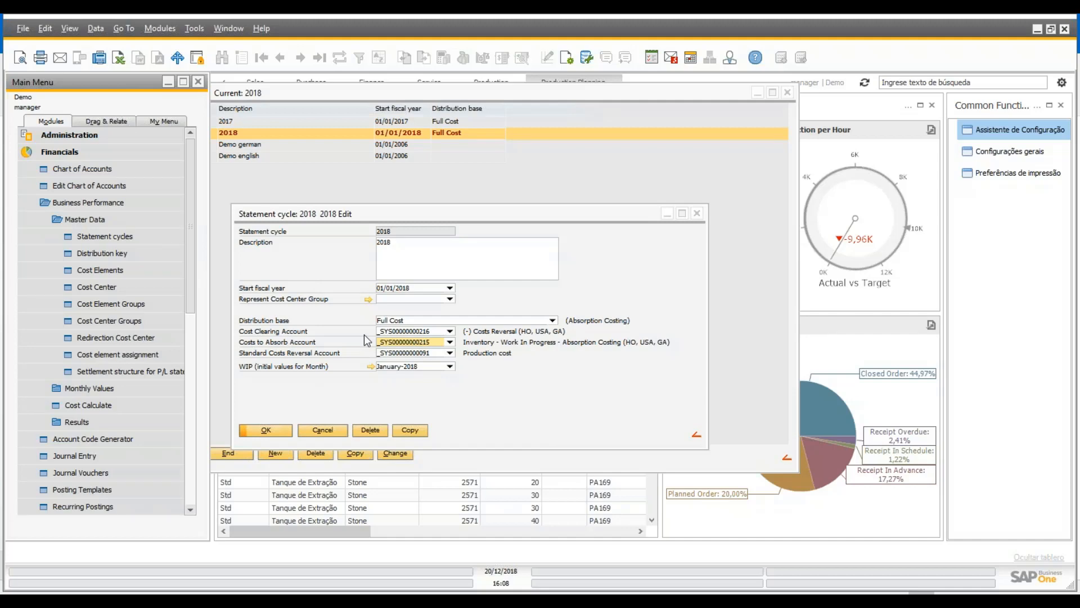
Step: Review the 2018 inventory accounts in G/L Account Determination, including the Price Difference Account, and close without changes
click(146, 130)
click(124, 202)
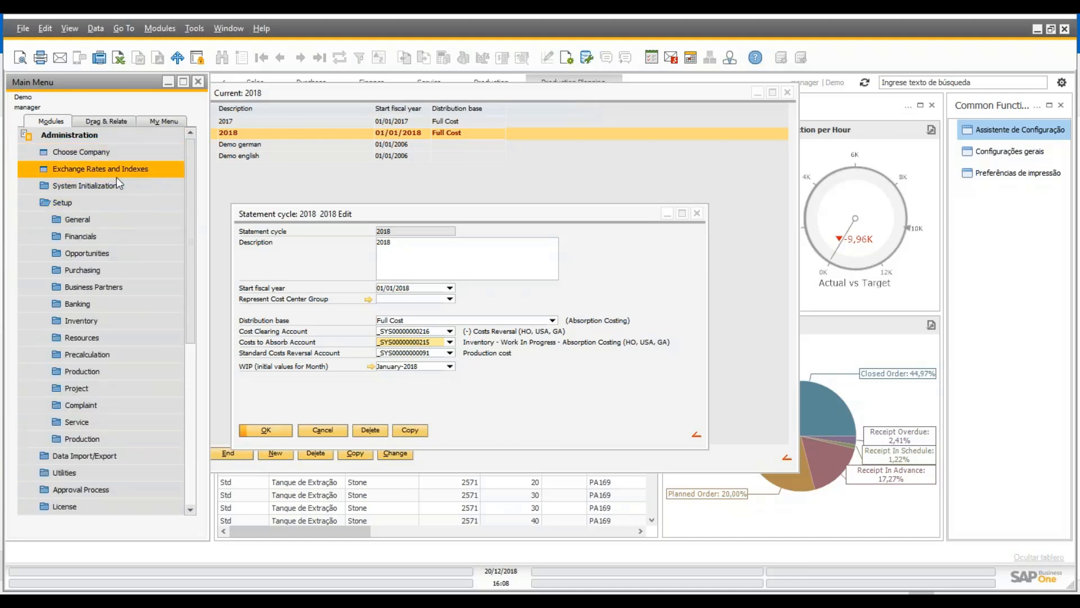
click(131, 236)
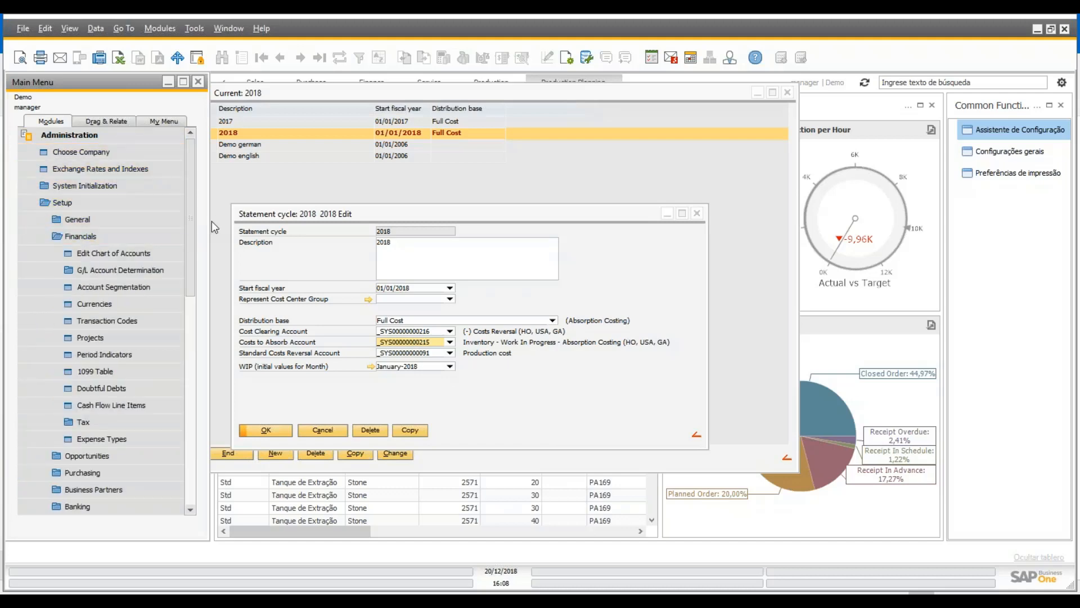
click(162, 271)
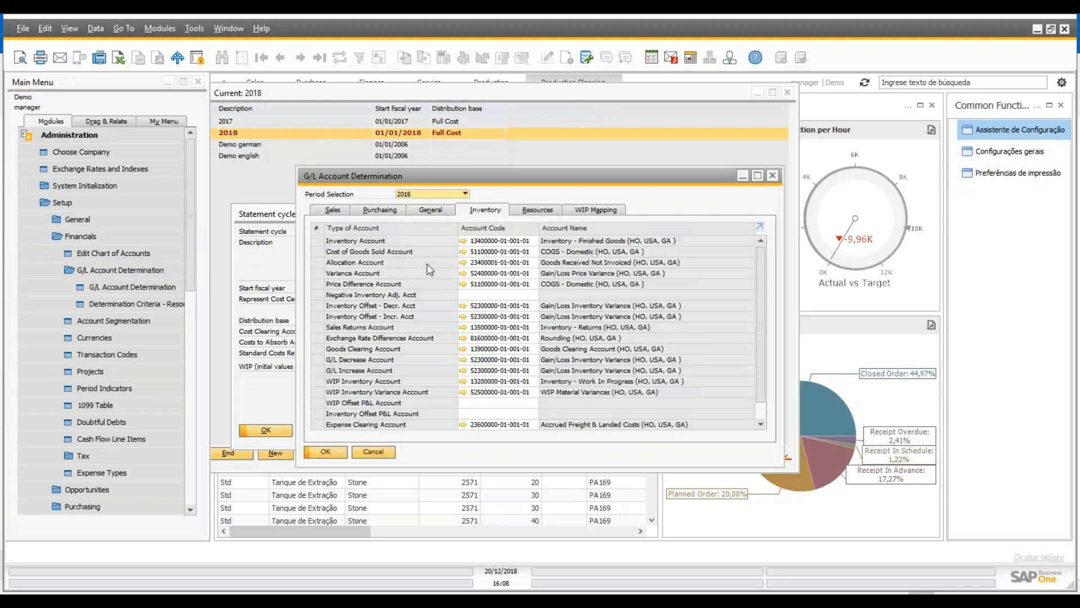
click(493, 284)
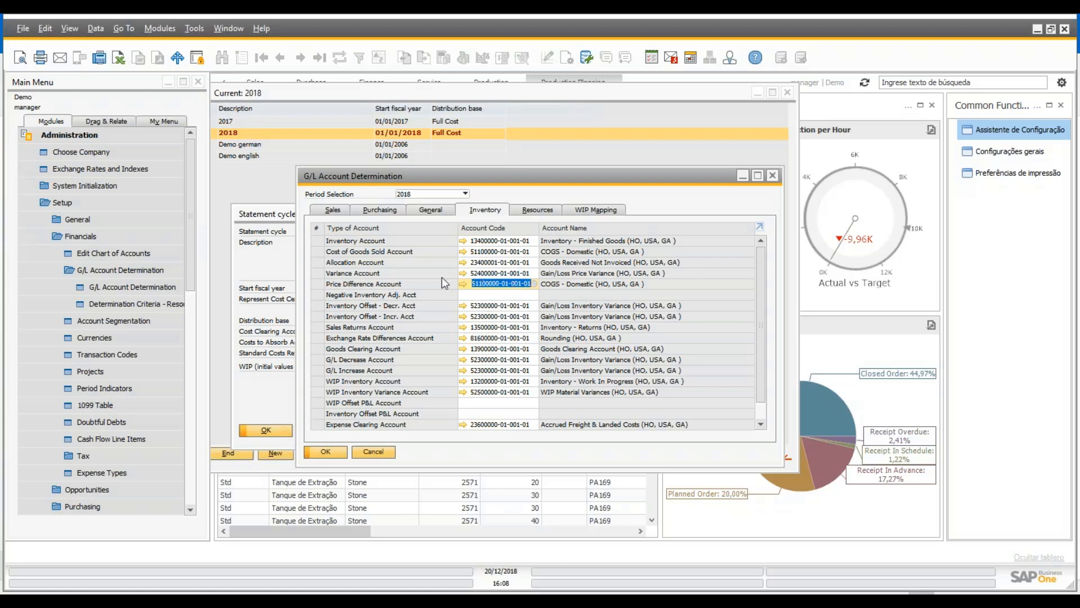
click(369, 454)
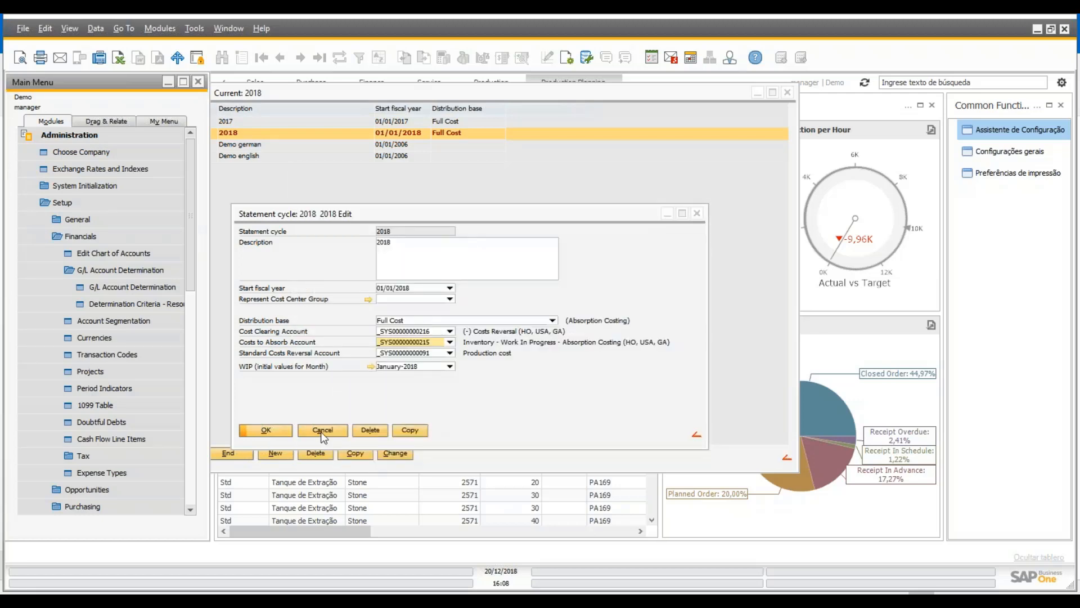
Step: Review the accounts available for the 2018 statement cycle's Standard Costs Reversal Account without changing the selection
click(417, 357)
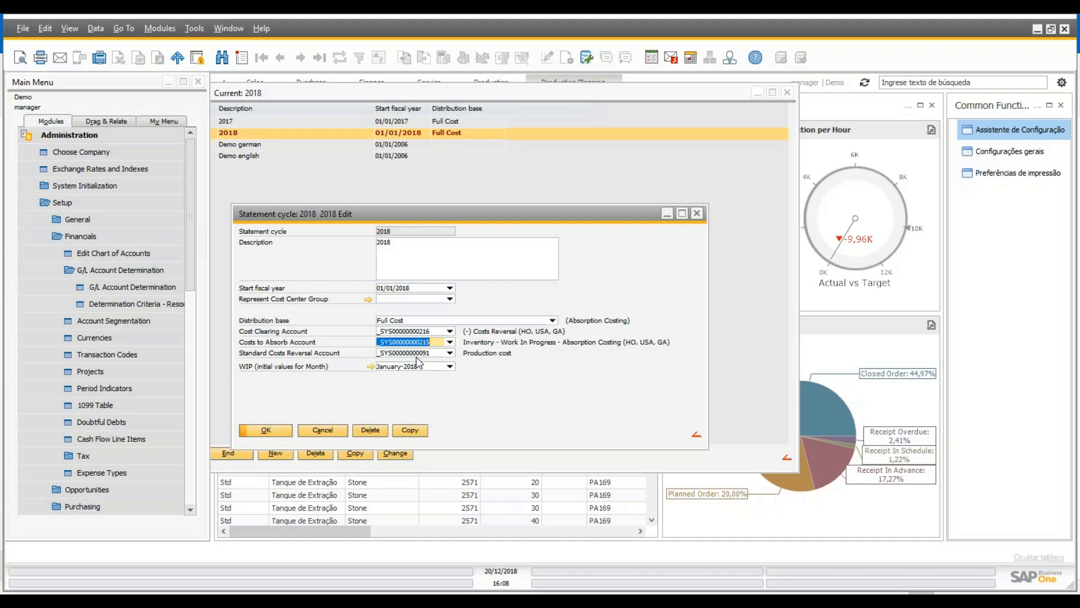
click(412, 353)
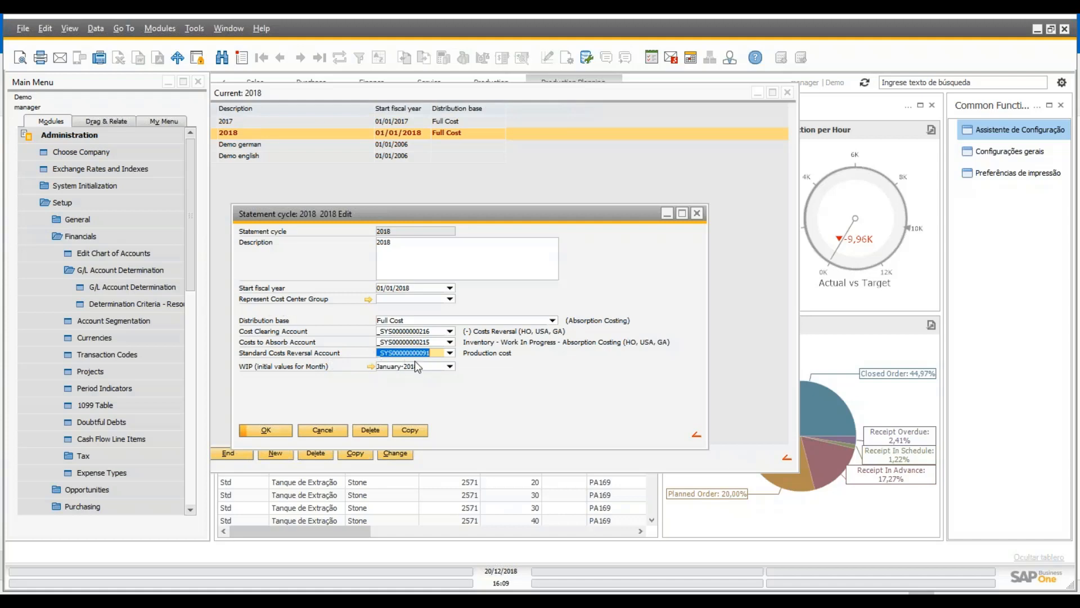
click(450, 353)
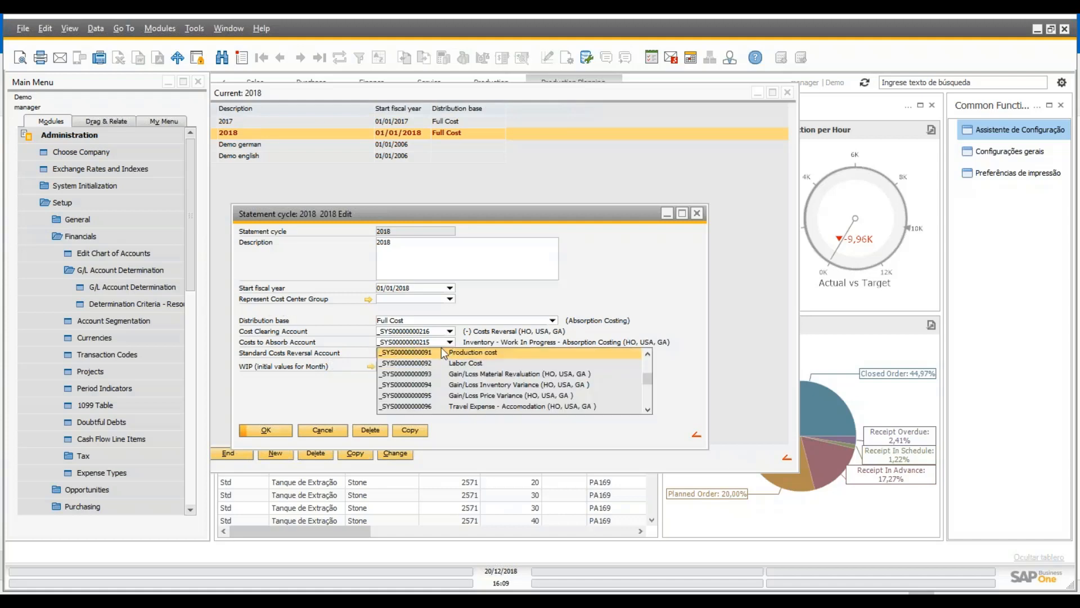
click(286, 395)
Step: Look through the expense accounts in the chart of accounts for the Production cost account
click(82, 169)
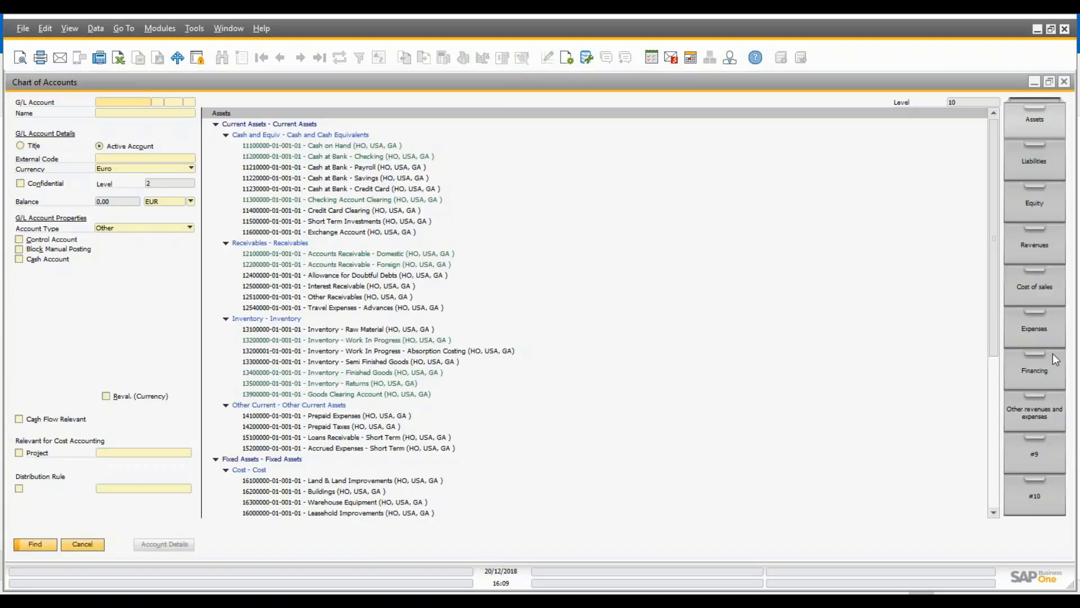
click(1043, 333)
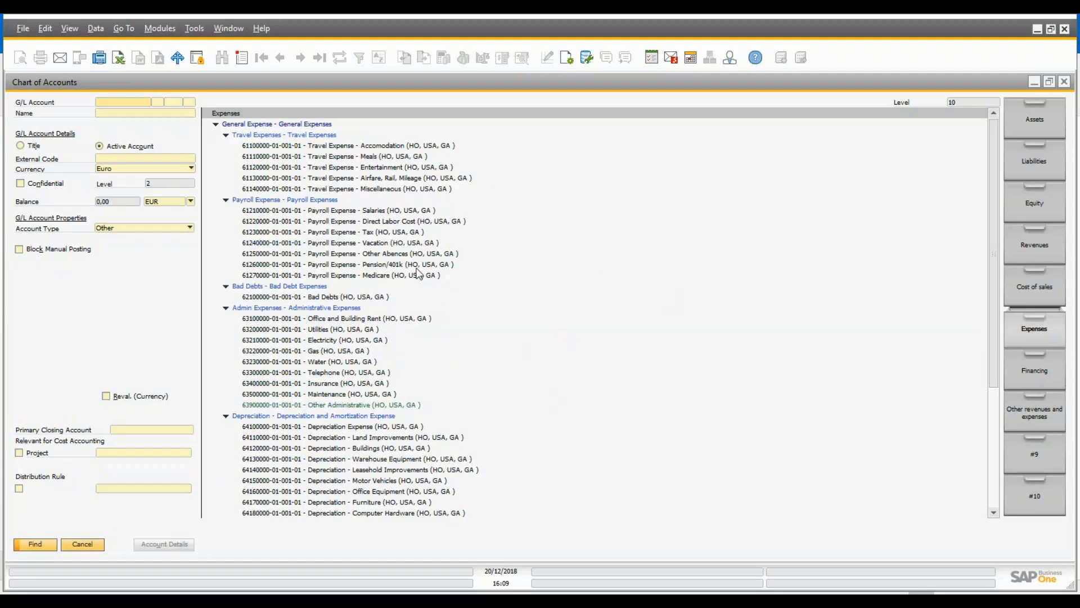
scroll(417, 272, down, 4)
scroll(415, 271, down, 2)
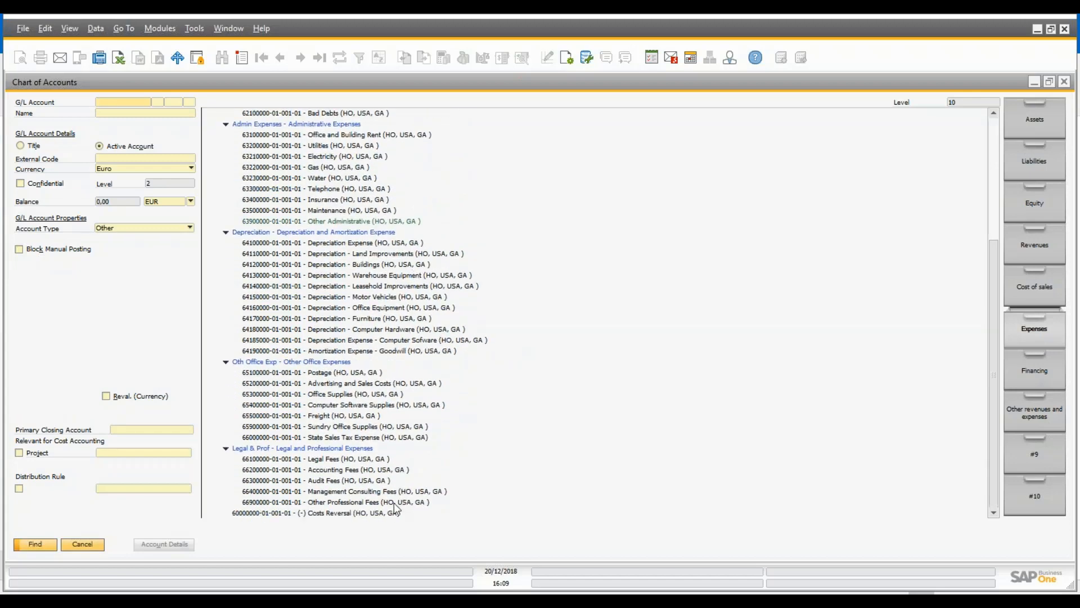
scroll(392, 421, up, 2)
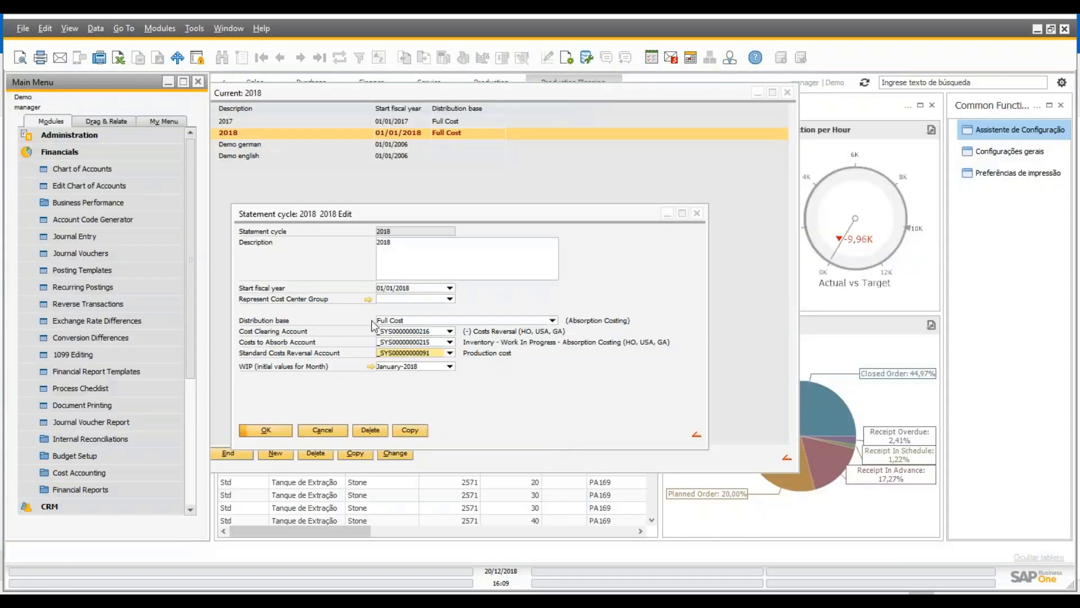
Step: Search the chart of accounts by the account name "product"
click(113, 166)
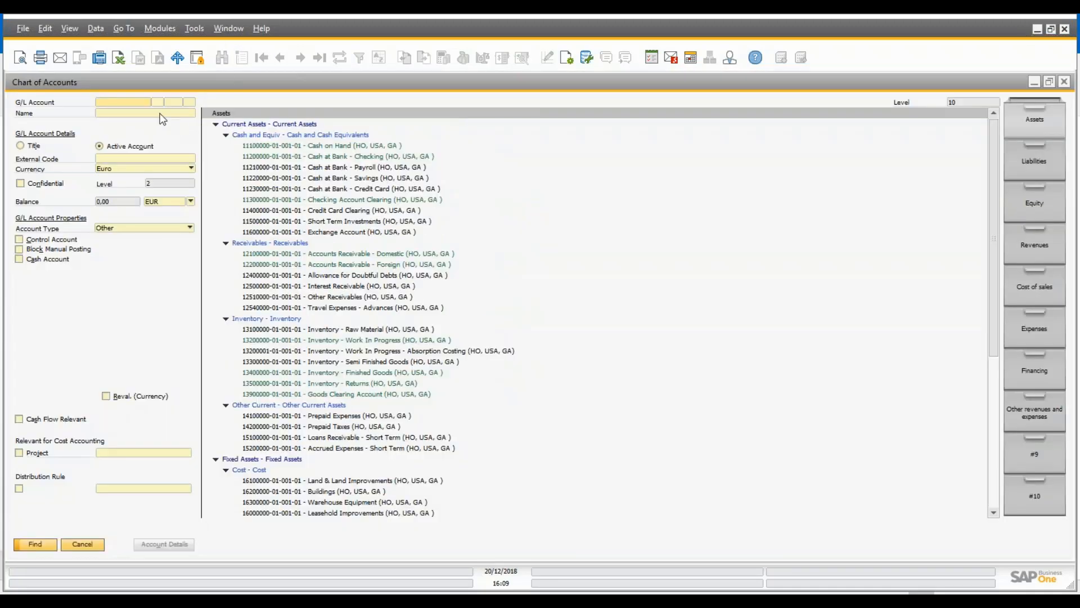
click(161, 115)
text(product)
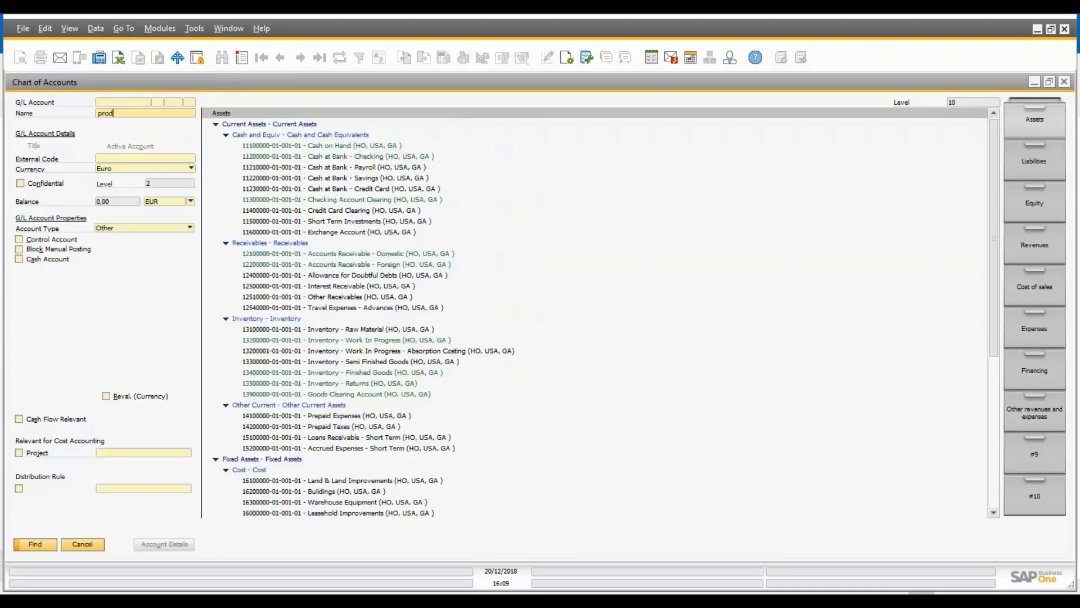
key(Return)
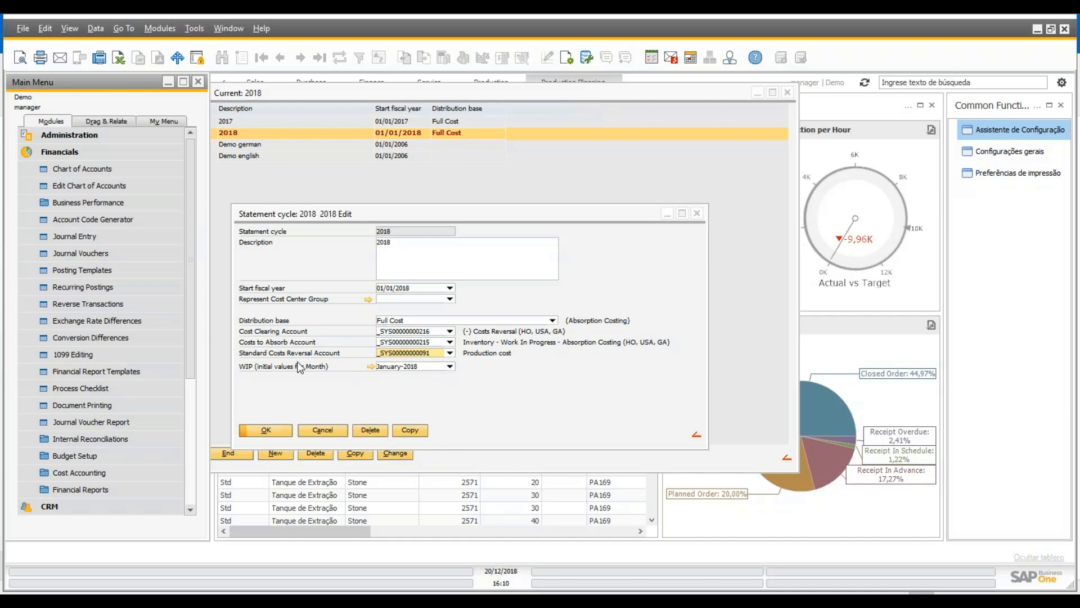
Step: Review the months available for the cycle's initial WIP values, keep January-2018, and close the statement cycle without saving
click(451, 368)
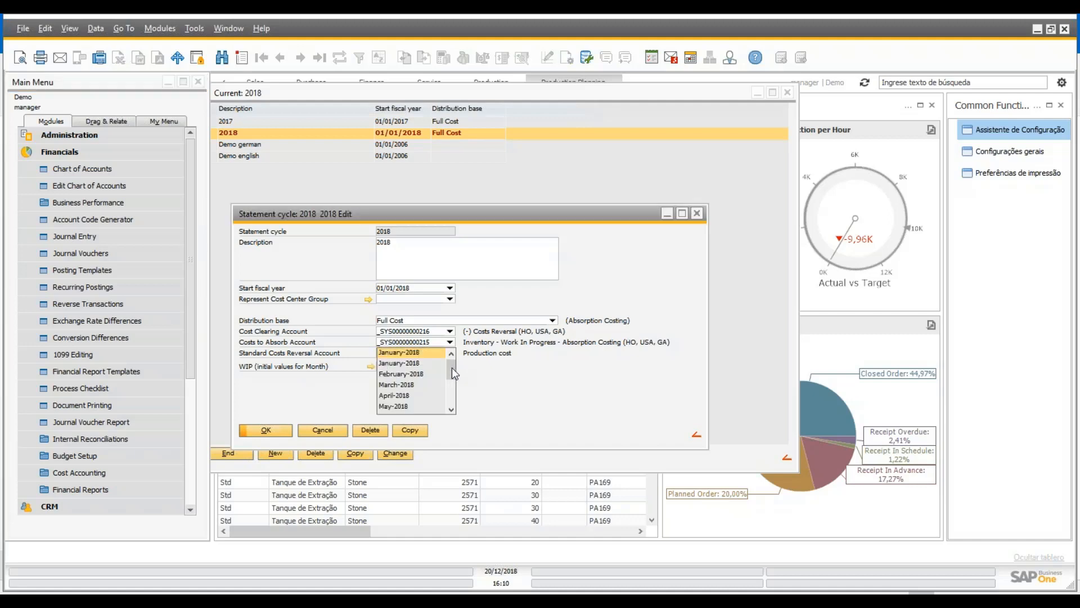
click(387, 363)
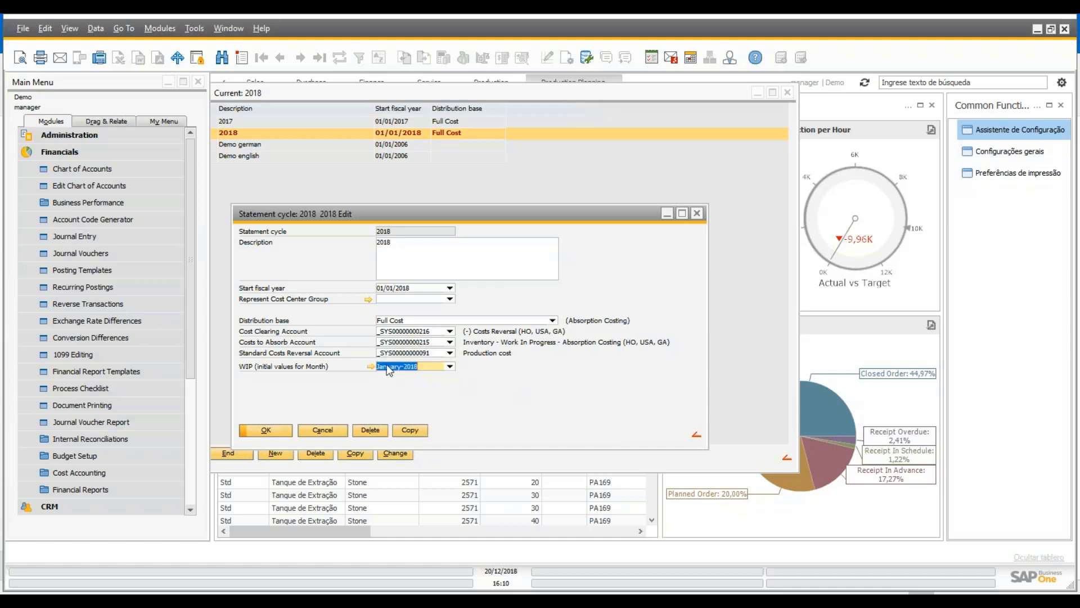
click(373, 367)
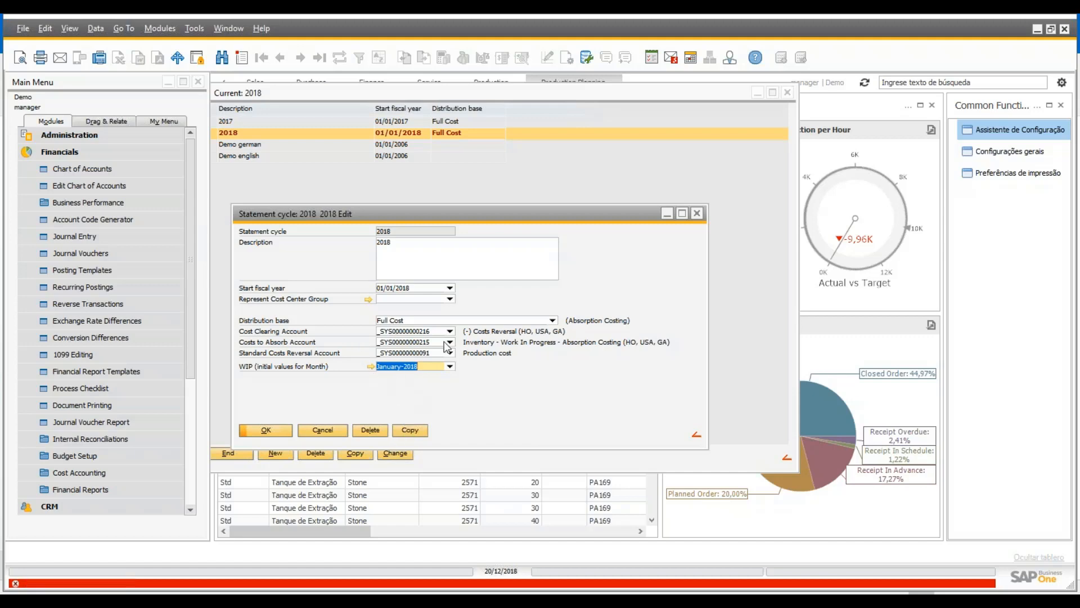
click(322, 430)
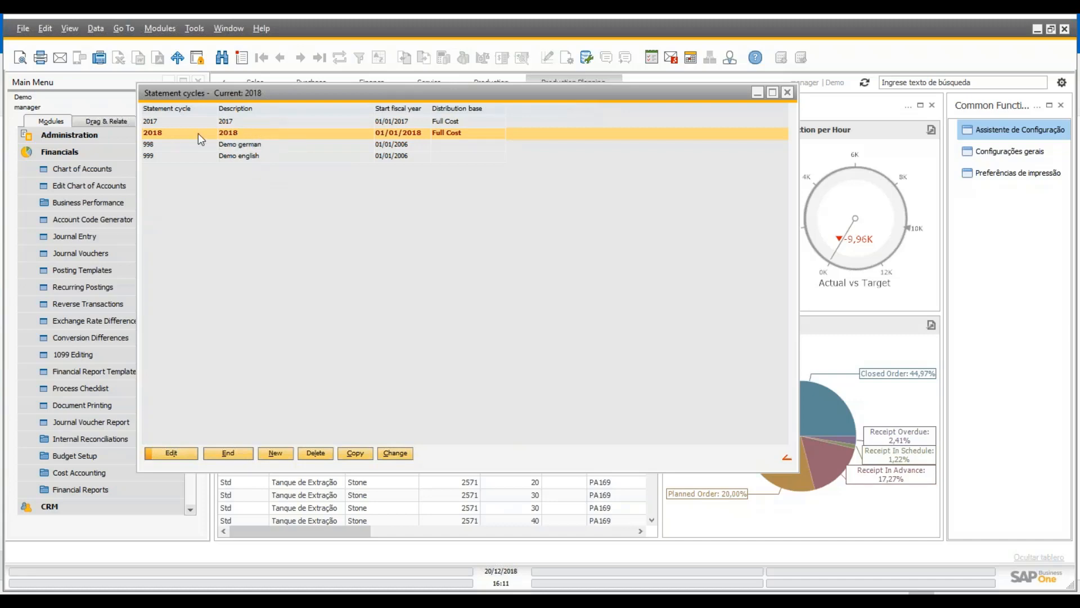
Step: Switch the current statement cycle to 2017 and back to 2018
click(224, 122)
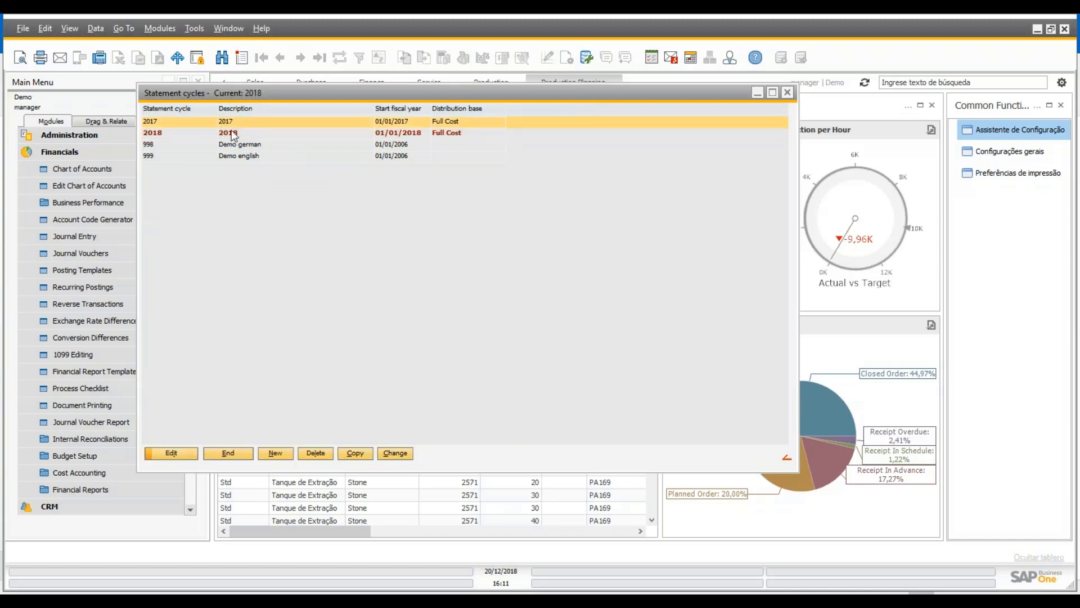
click(395, 454)
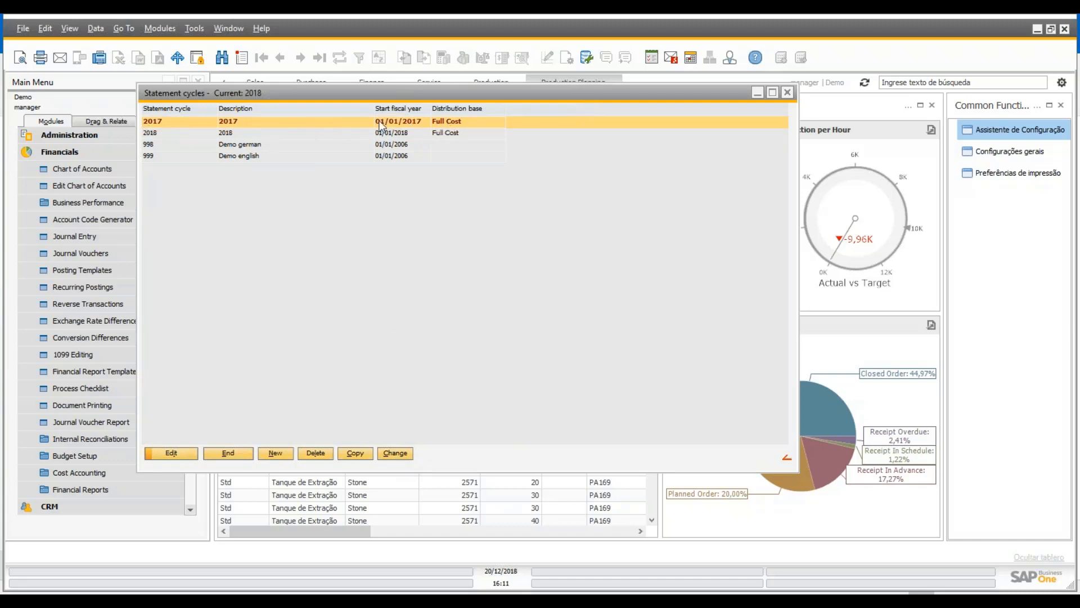
click(448, 135)
click(394, 453)
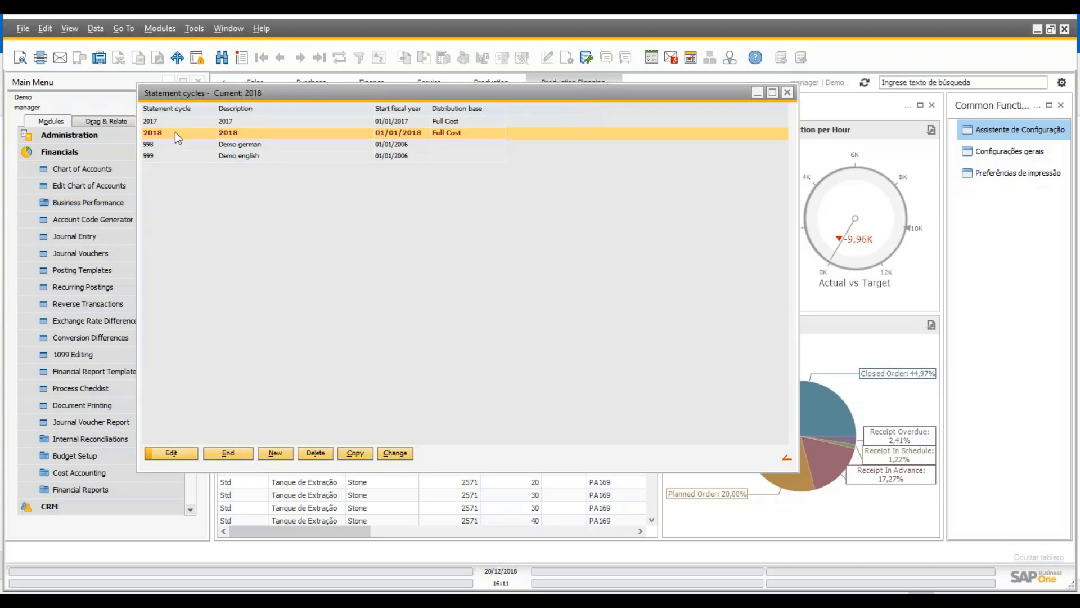
Step: Expand the Business Performance master data and return to the list of statement cycles
click(97, 204)
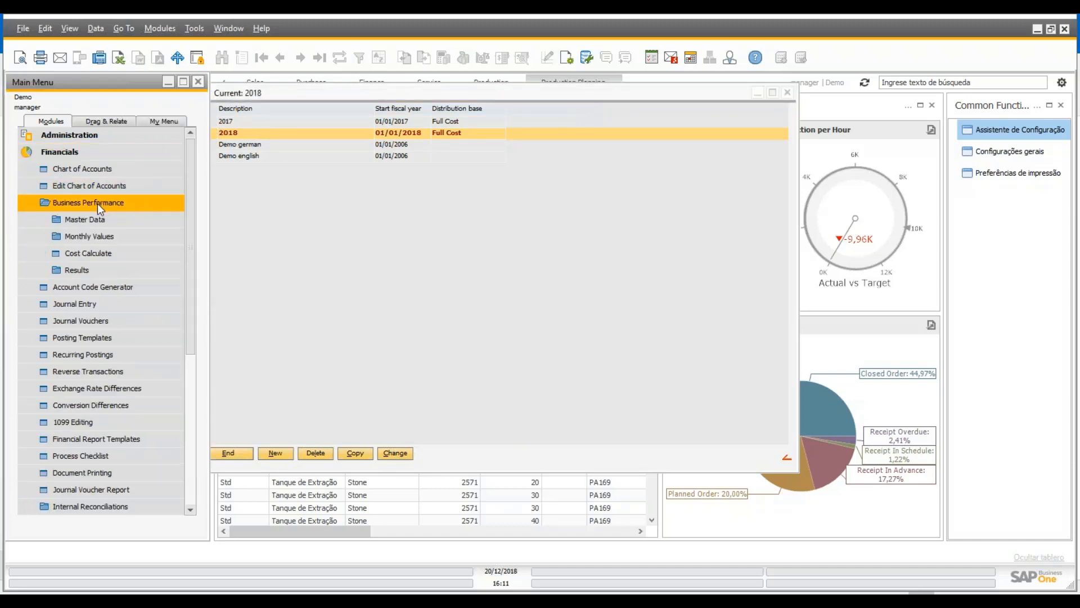
click(110, 219)
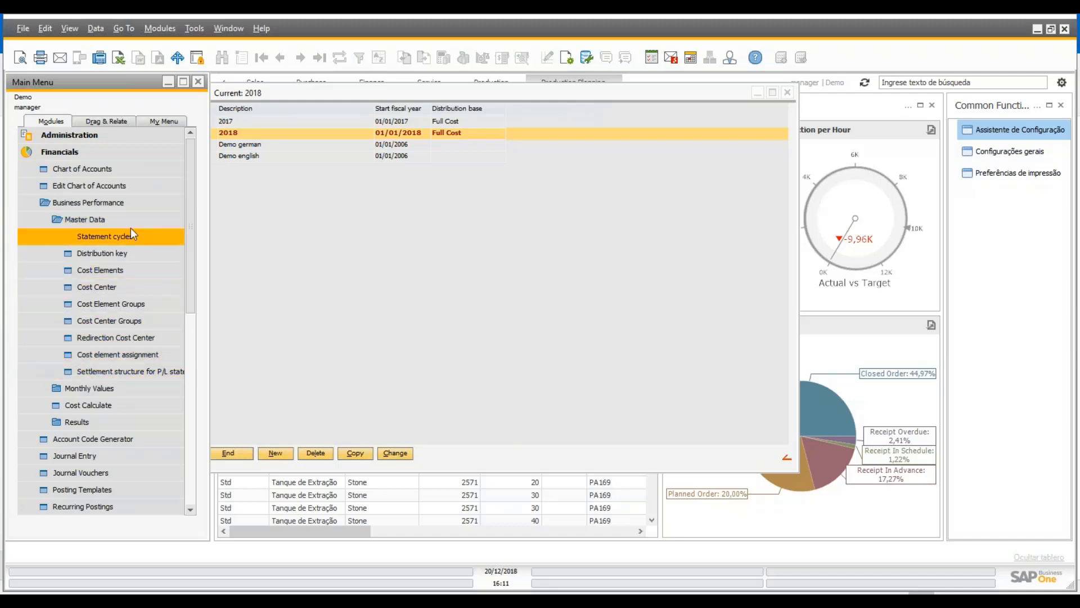
click(445, 248)
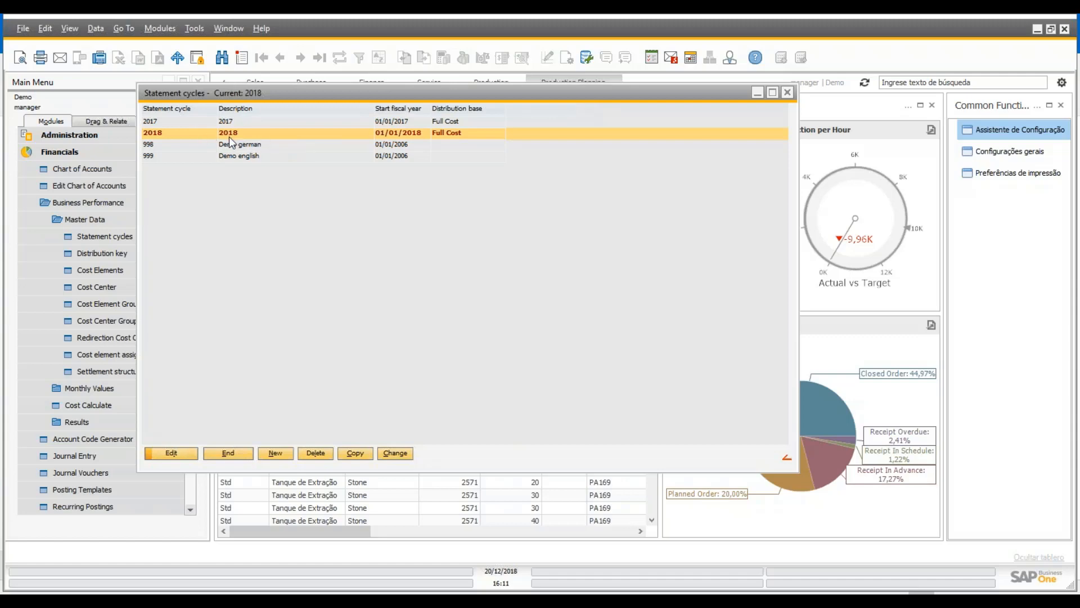
Step: Start a copy of the 2018 statement cycle, cancel it at the new cycle ID, and close the cycle
click(355, 453)
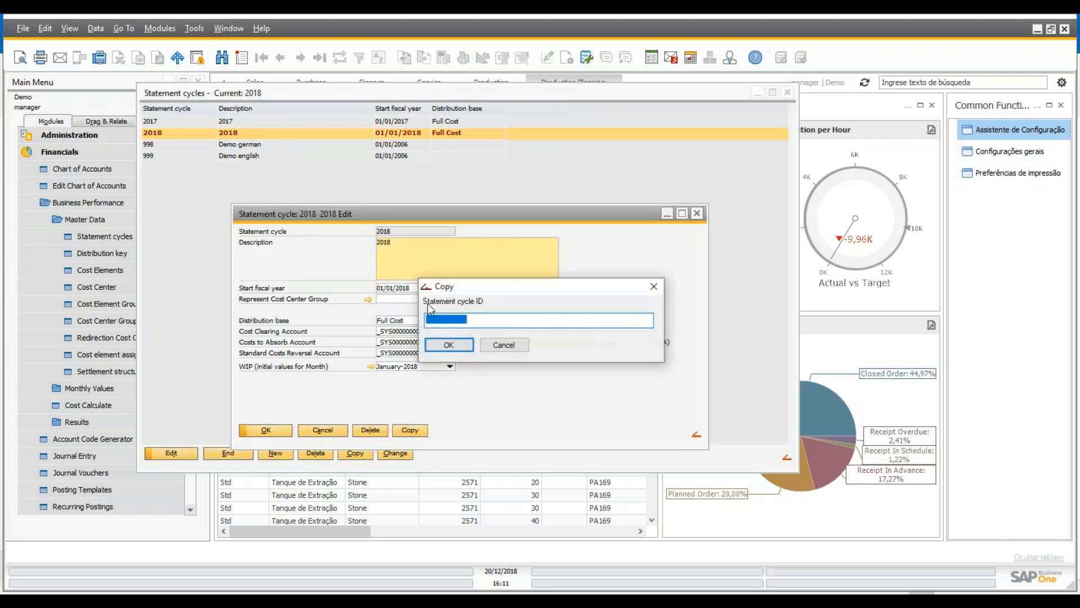
click(504, 346)
click(322, 430)
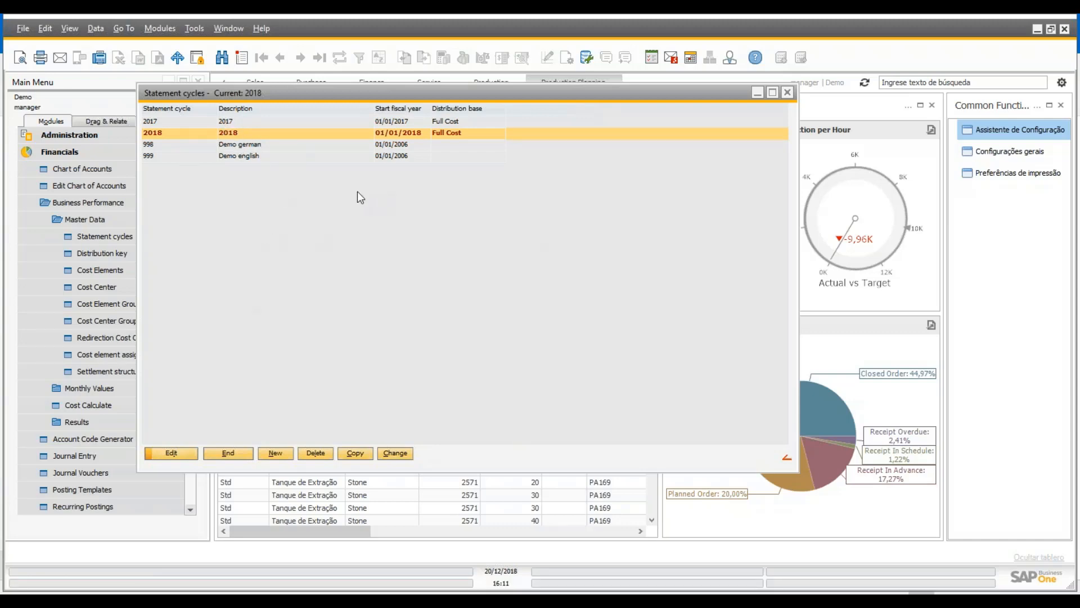
Step: Open the 2018 cycle's cost centers and review those available for import from SAP without importing any
click(173, 535)
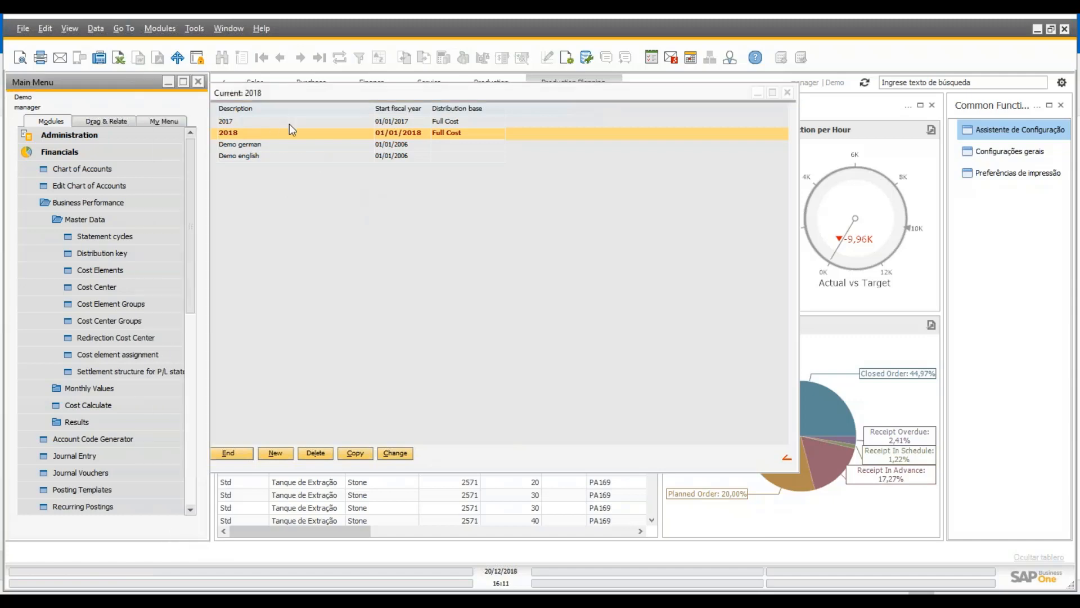
click(127, 288)
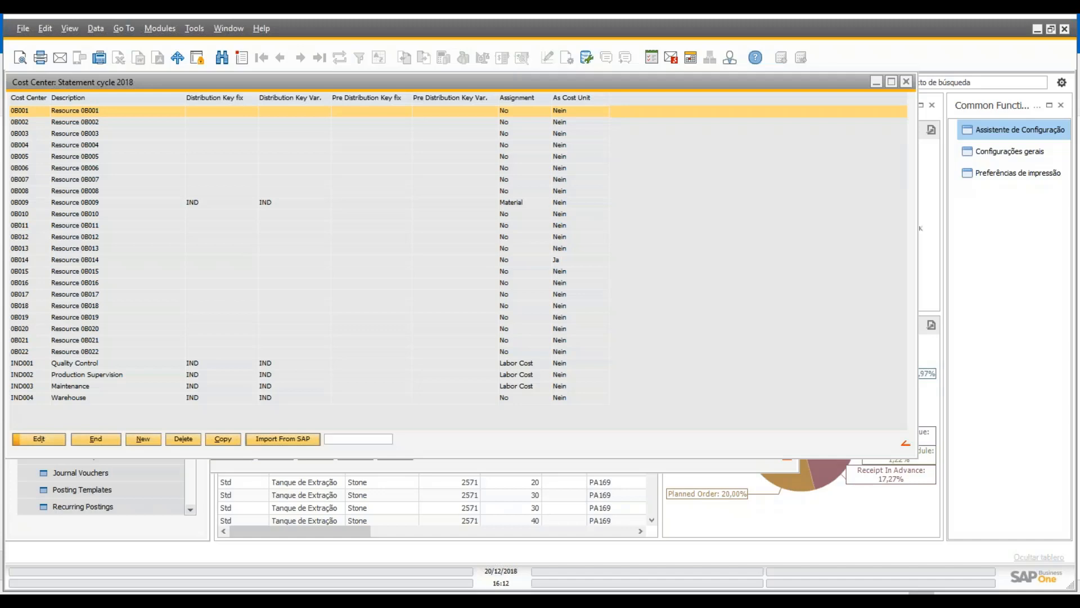
click(287, 438)
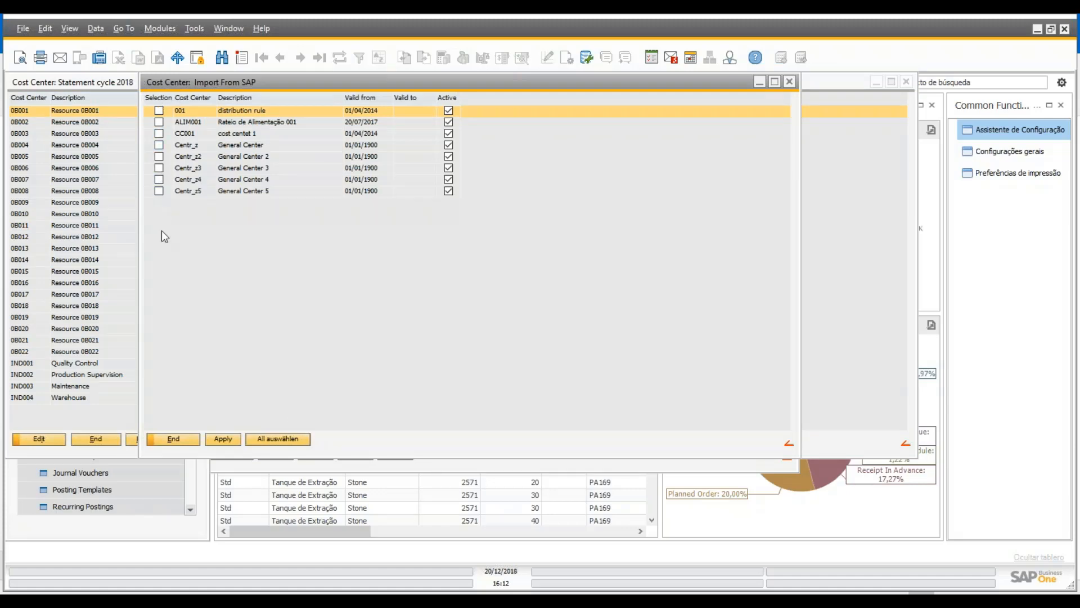
click(286, 439)
click(174, 439)
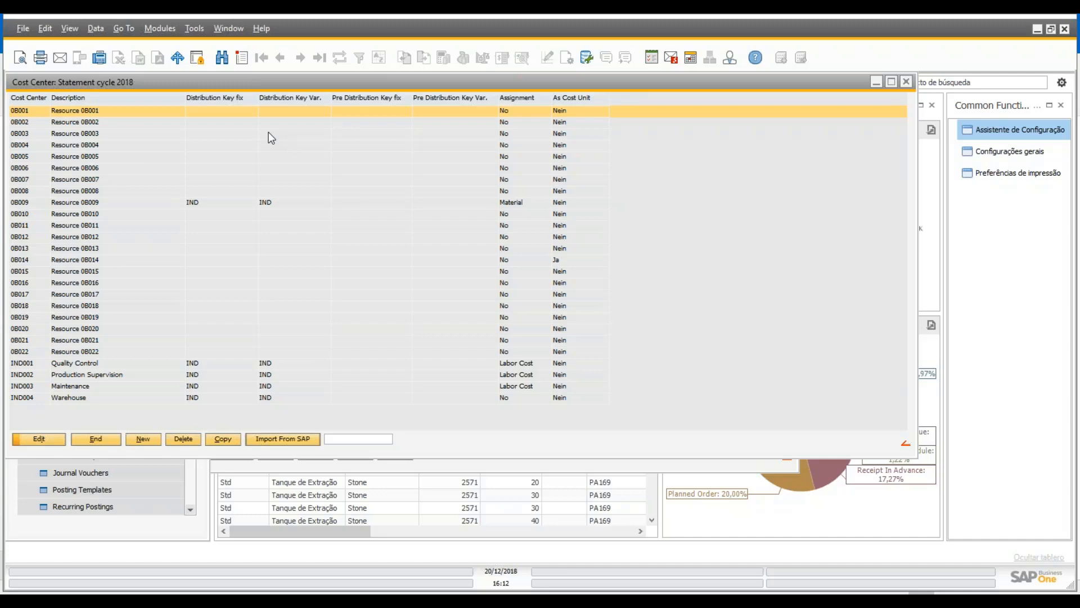
click(290, 438)
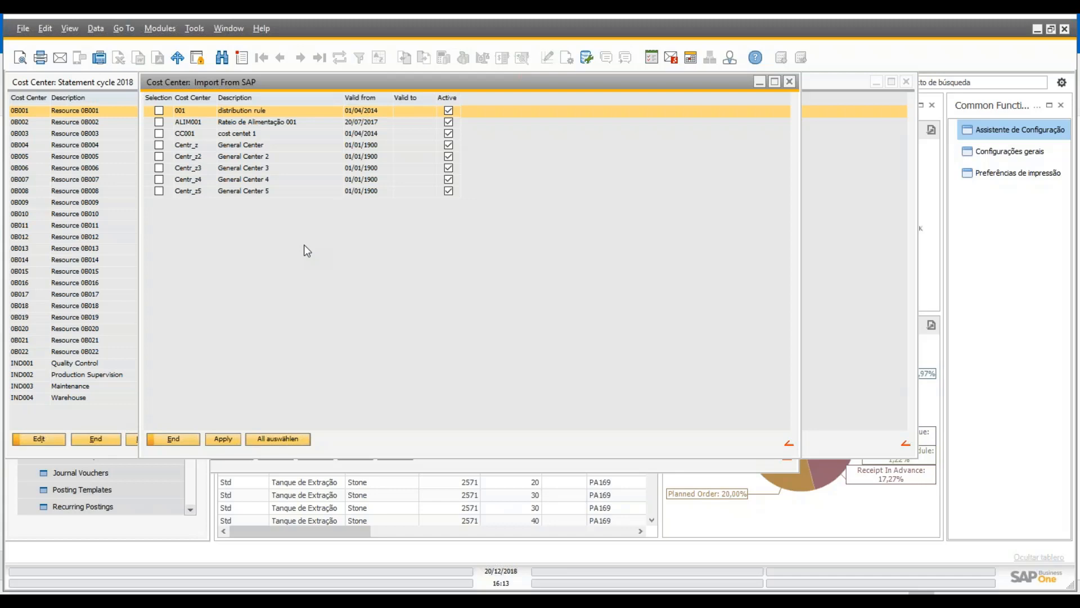
click(174, 438)
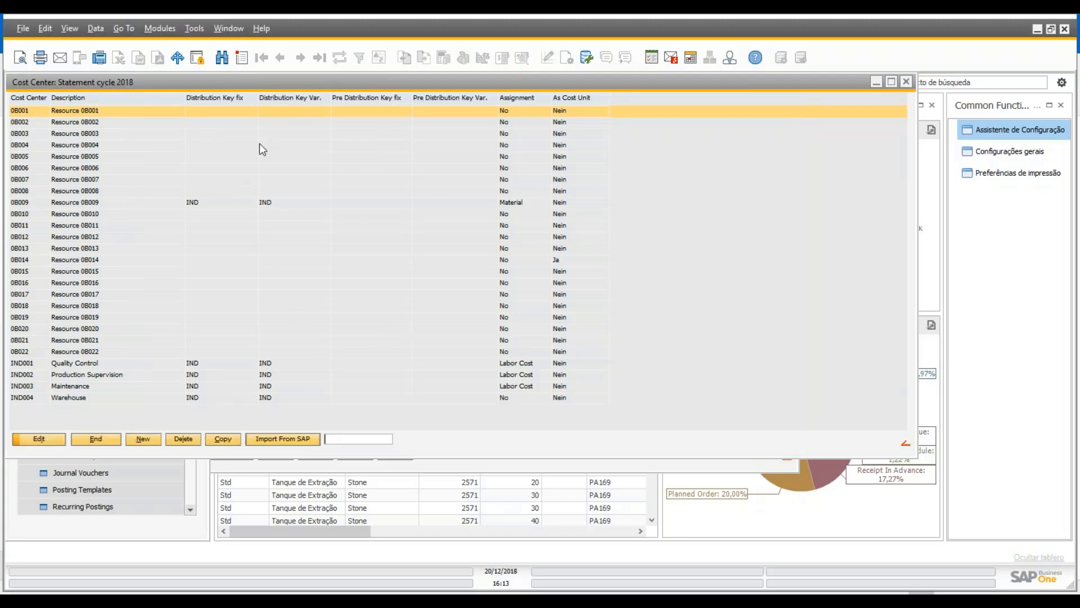
Step: Open the details of cost center 0B004
click(113, 147)
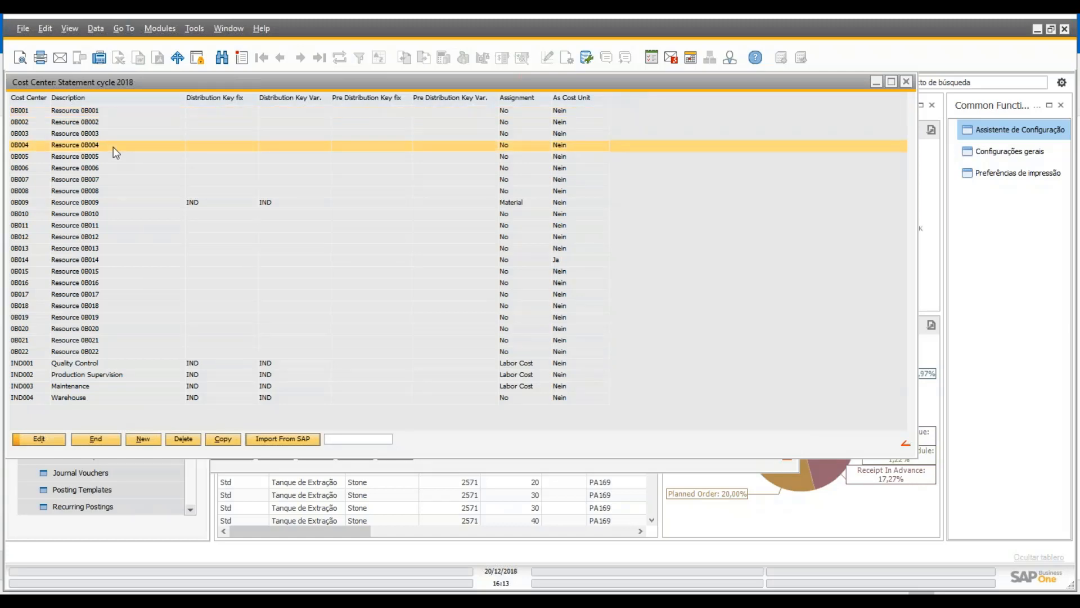
double_click(114, 147)
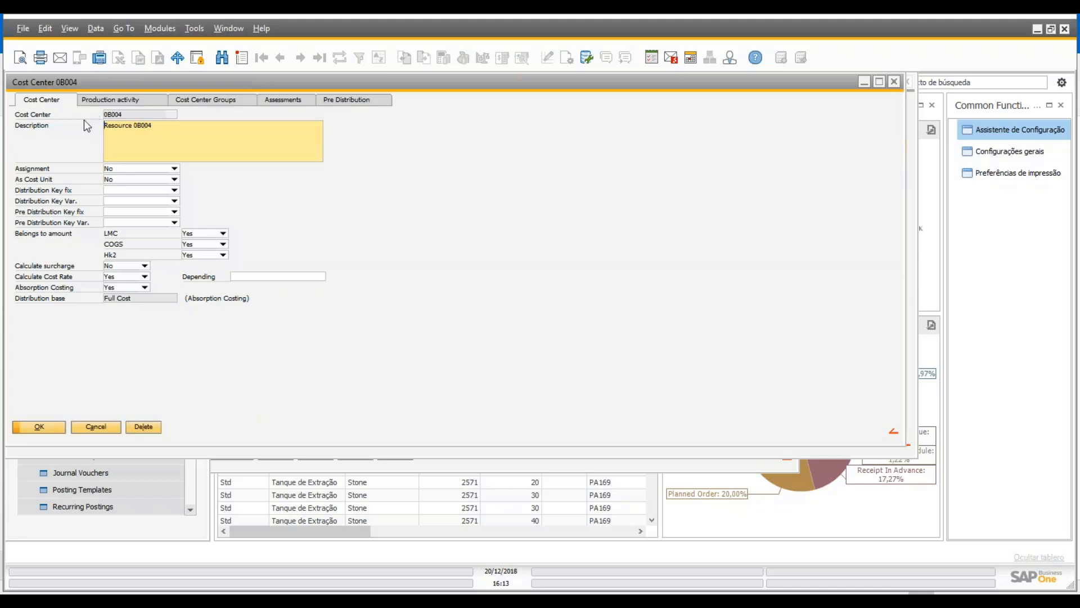
Step: Review the description and the Assignment options of cost center 0B004, leaving Assignment at No
drag(165, 130, 104, 132)
click(107, 131)
click(174, 168)
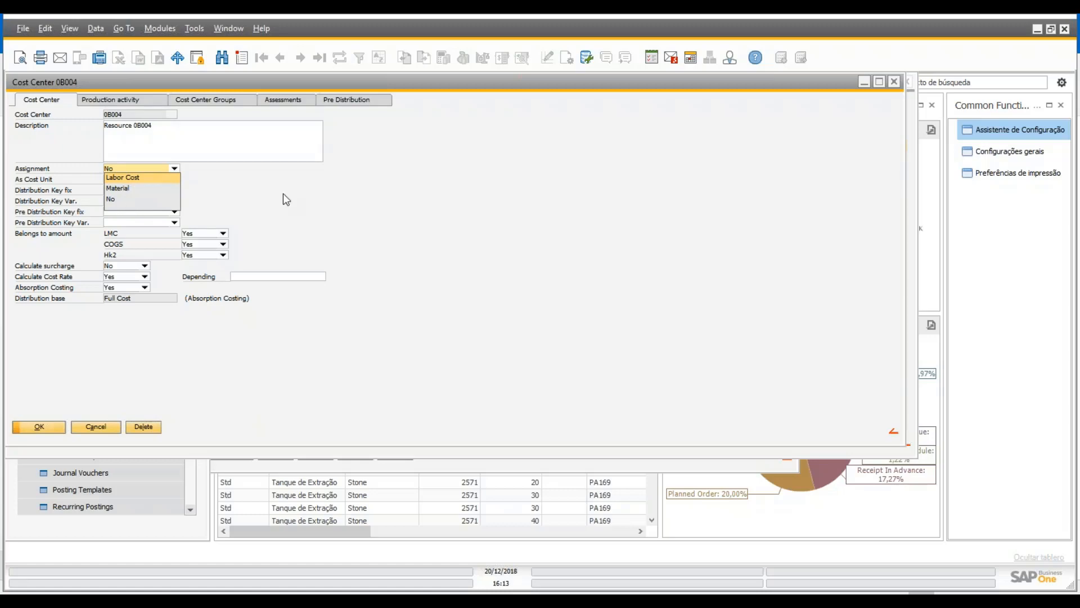
click(310, 185)
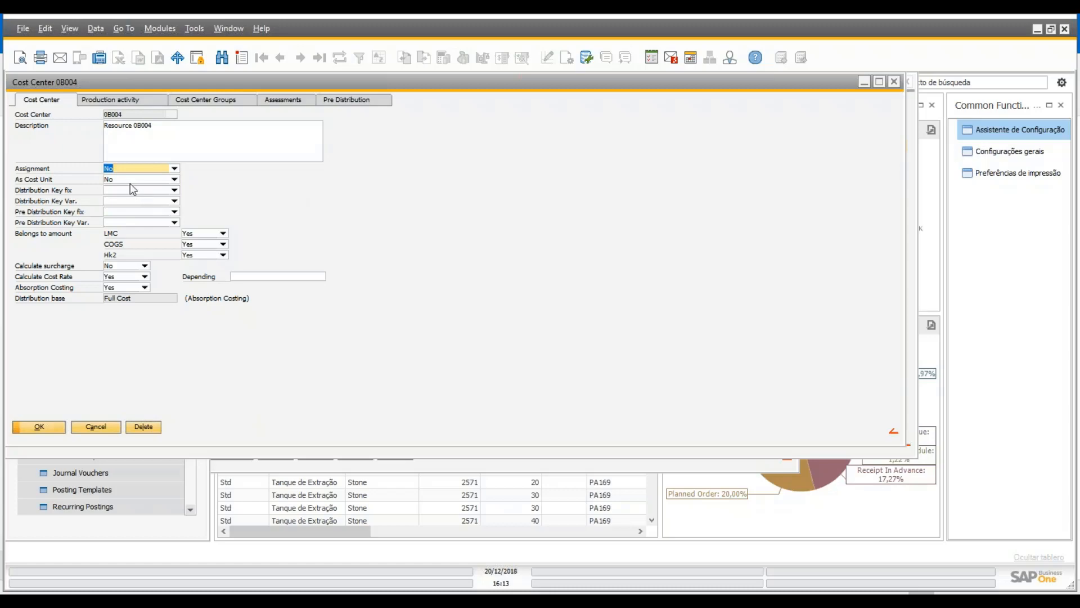
key(Tab)
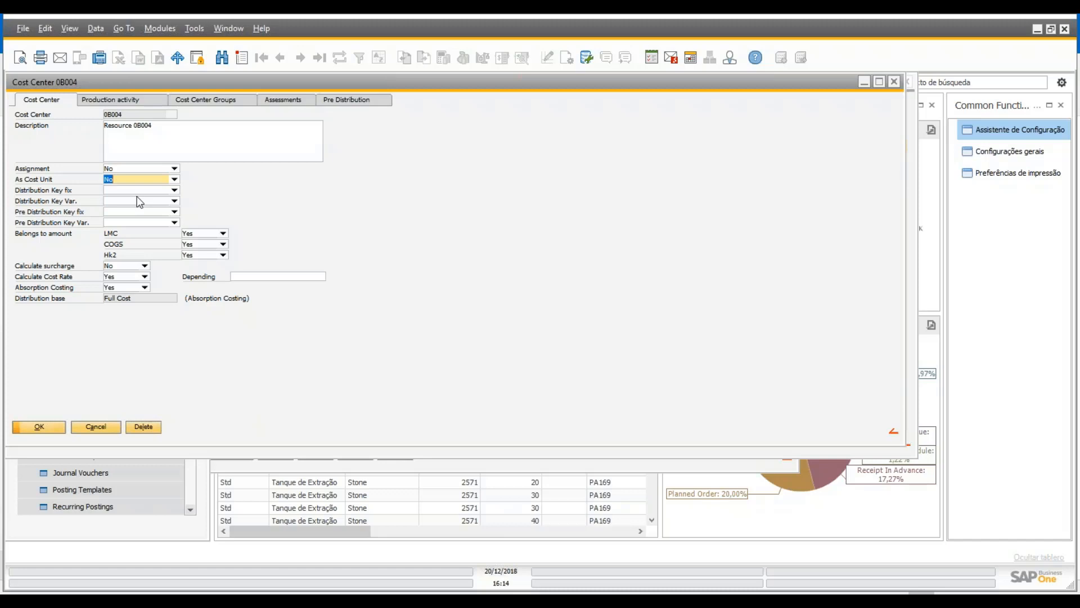
Step: Review the As Cost Unit options of cost center 0B004 and keep No selected
click(174, 180)
click(219, 170)
click(175, 180)
click(392, 204)
click(175, 179)
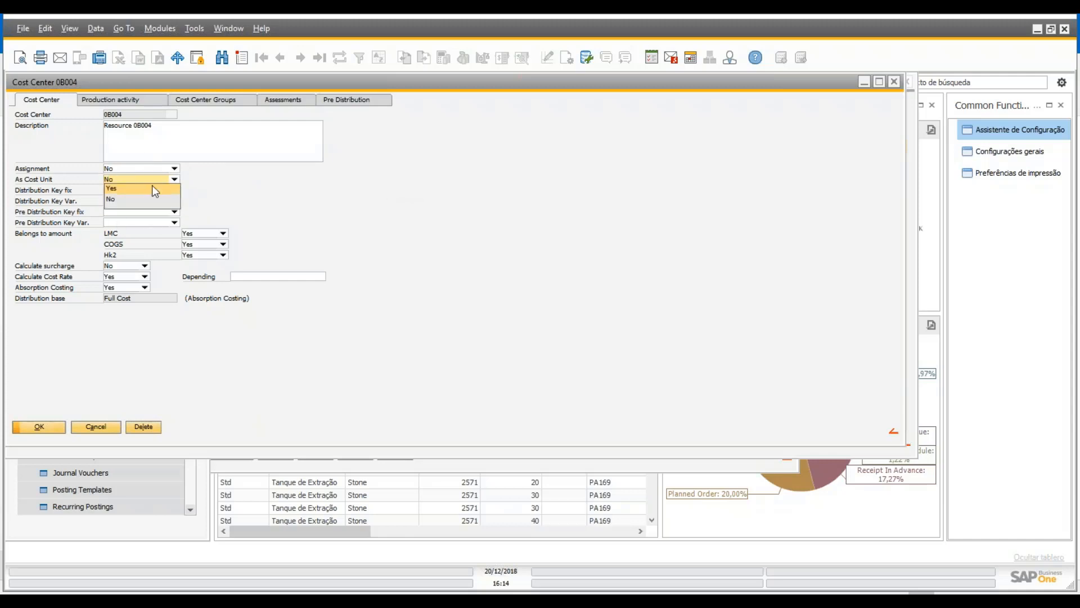
click(162, 198)
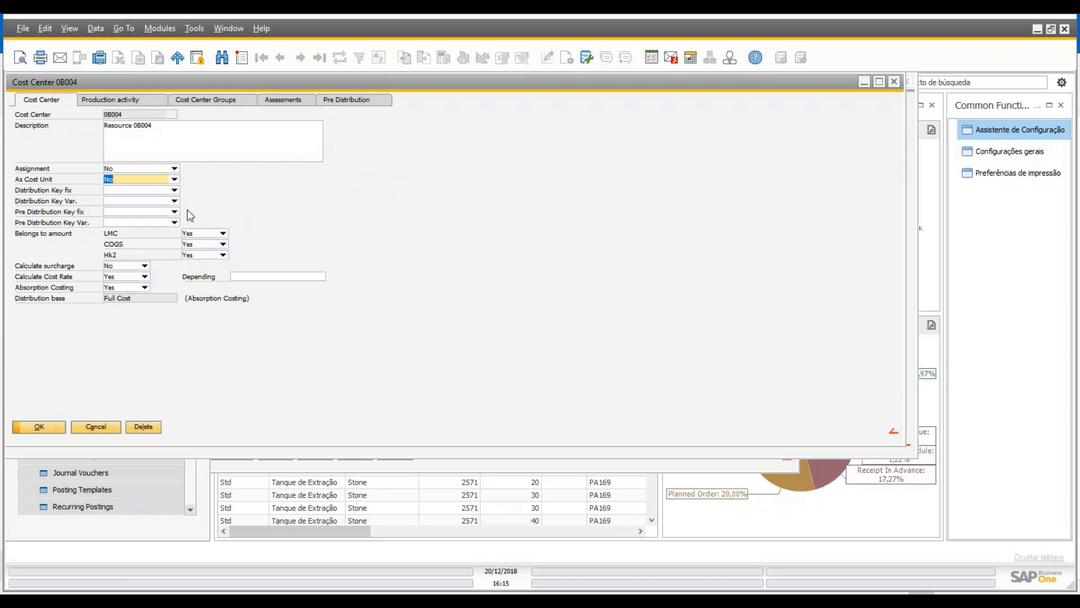
Step: Review the fixed and variable distribution and pre-distribution key fields of cost center 0B004, then close it without saving
click(117, 190)
click(128, 199)
click(128, 191)
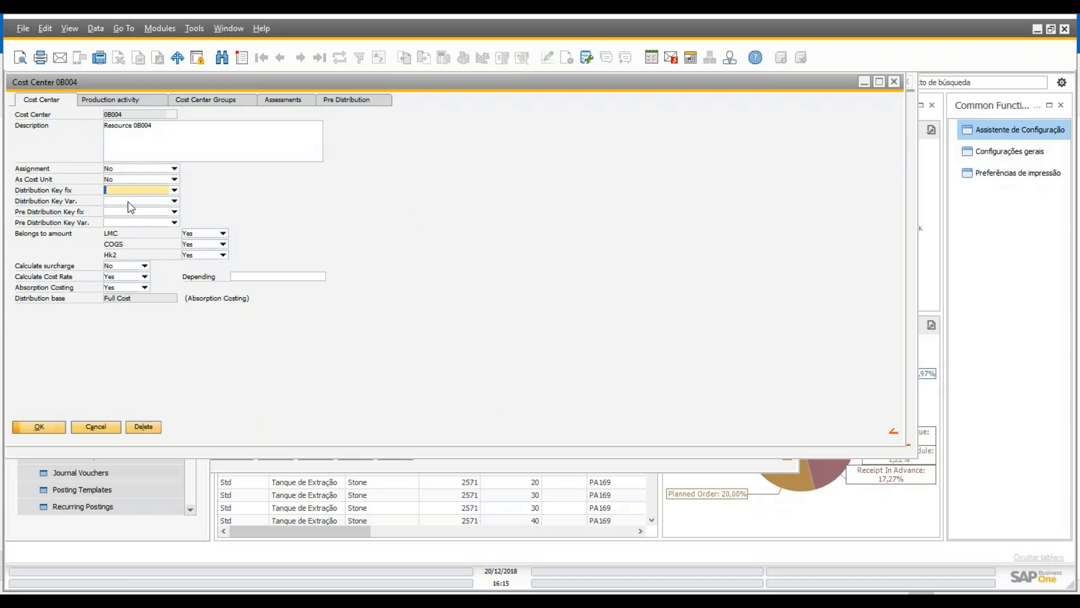
click(127, 201)
click(130, 212)
click(130, 224)
click(131, 213)
click(131, 201)
click(128, 190)
click(116, 212)
click(118, 192)
click(96, 427)
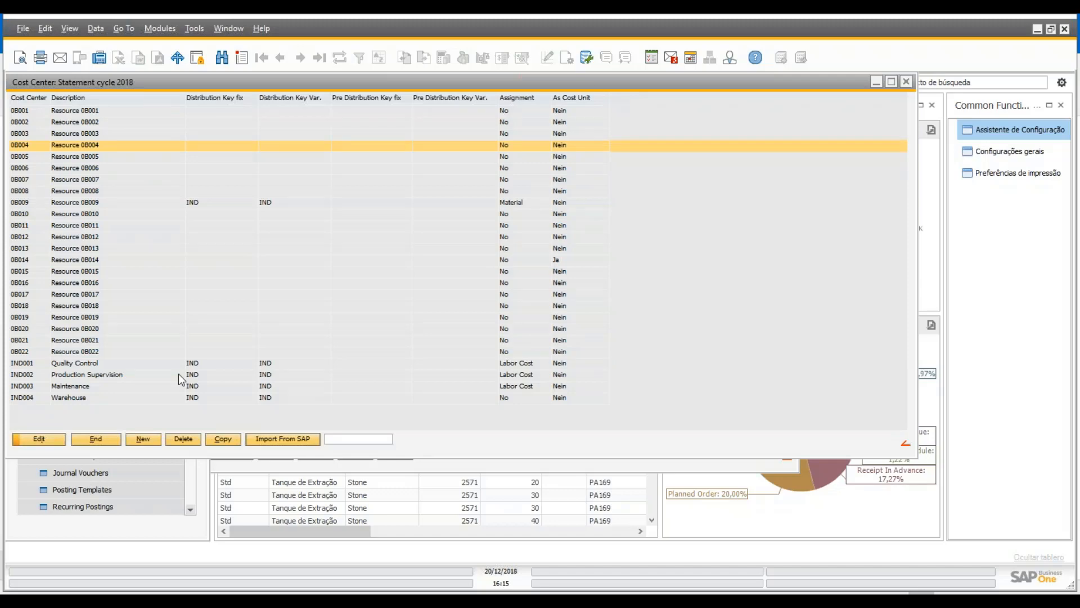
Step: Open the Quality Control cost center IND001 and examine its fixed and variable distribution keys
click(165, 366)
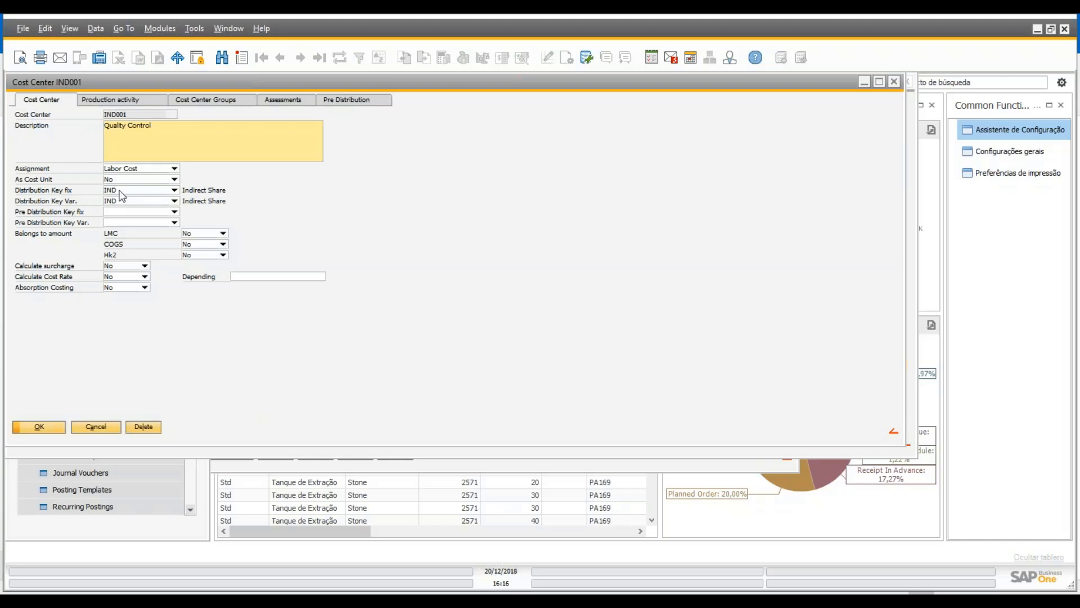
double_click(130, 87)
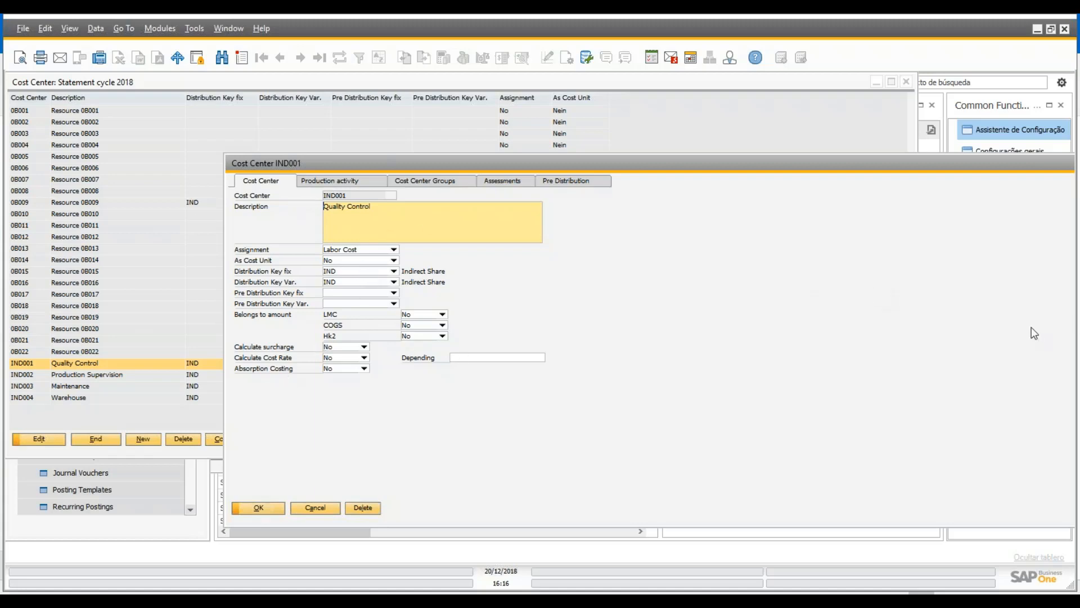
click(347, 270)
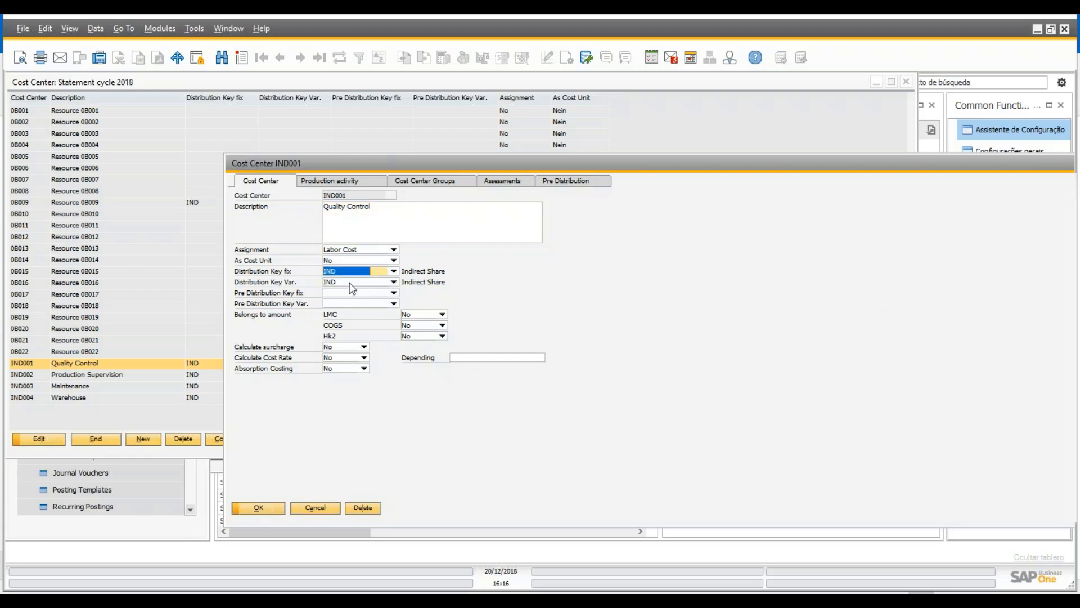
click(349, 283)
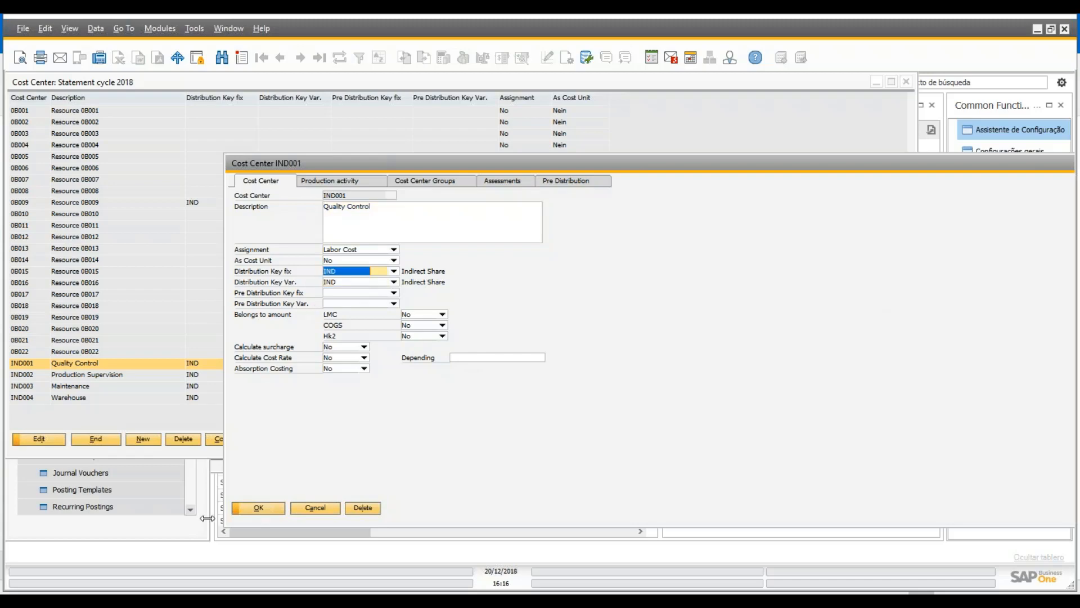
Step: Open the Indirect Share distribution key (IND) from the master data and view its cost center quantities and shares for January-2018
key(ctrl+m)
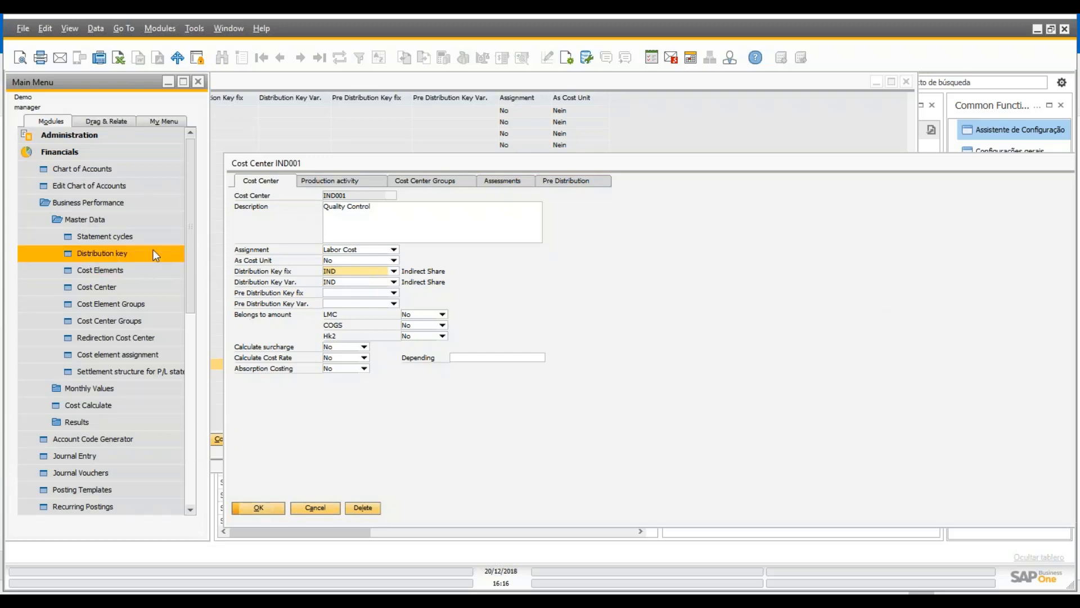
key(Return)
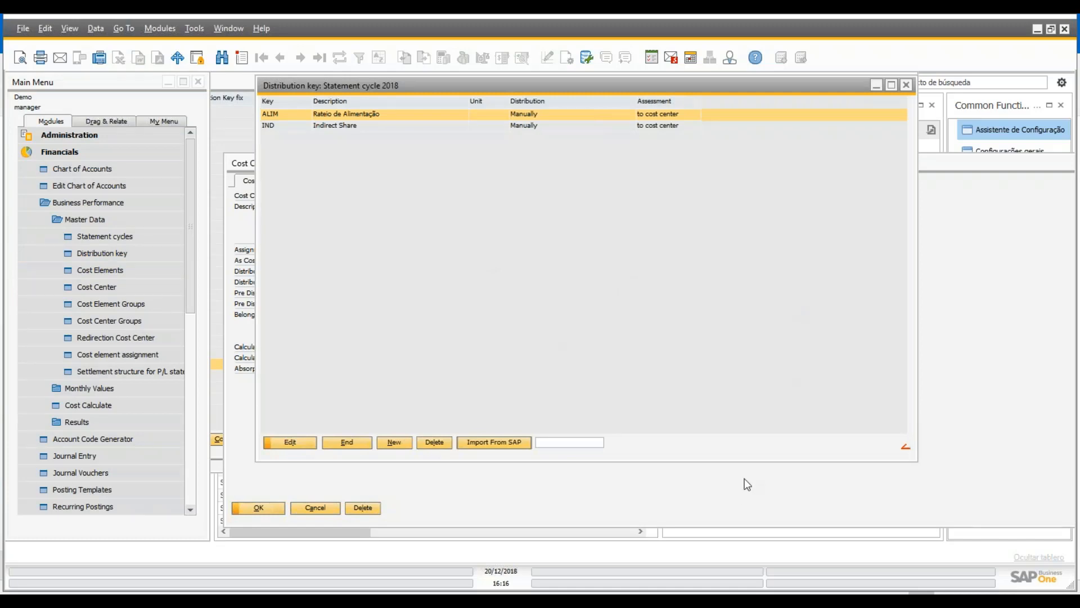
click(368, 129)
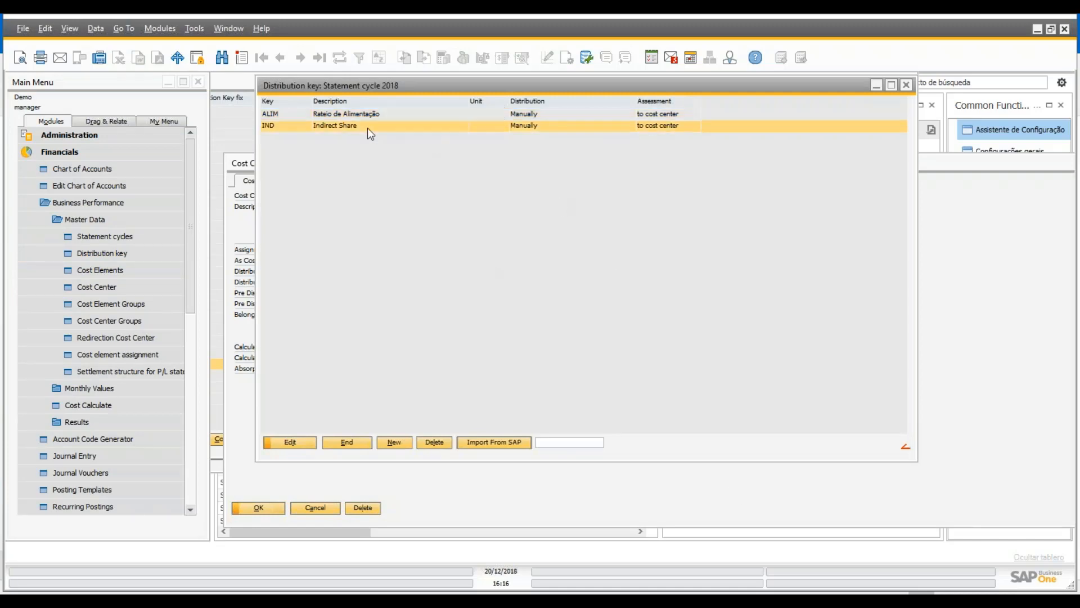
double_click(345, 126)
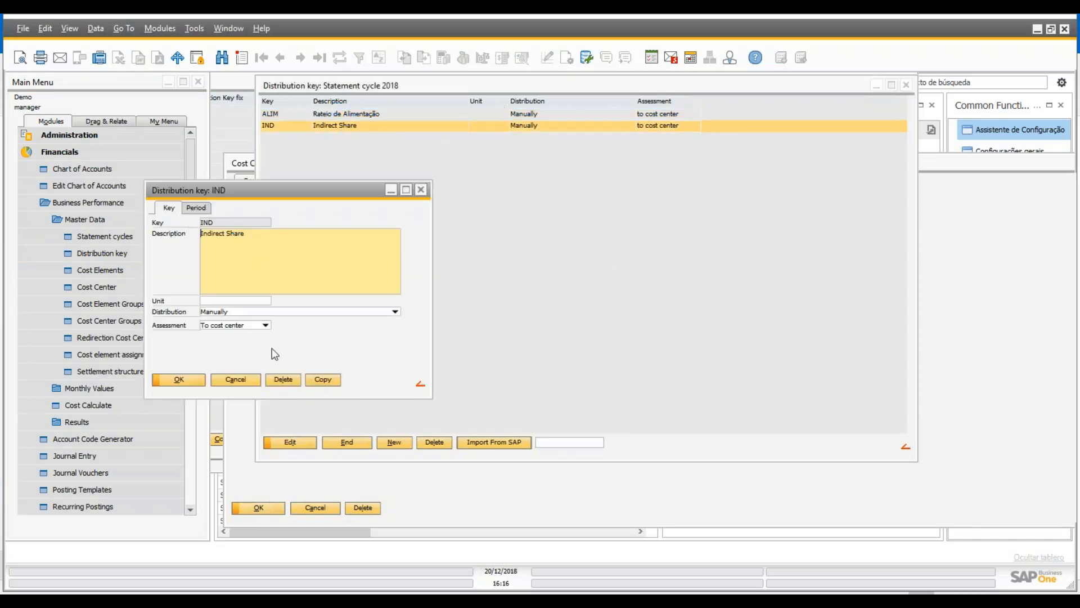
click(197, 208)
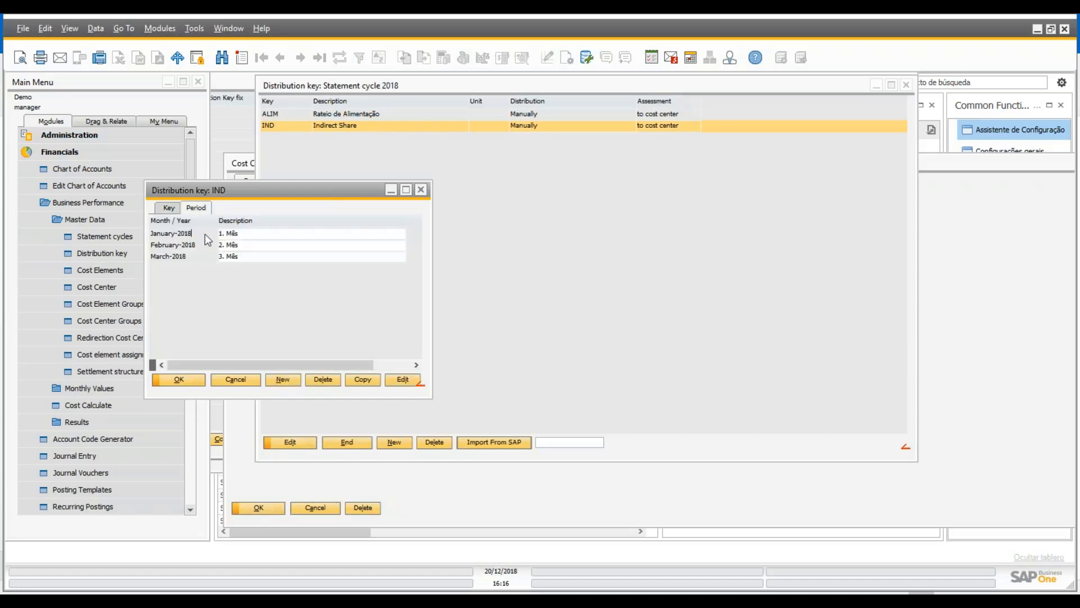
double_click(205, 235)
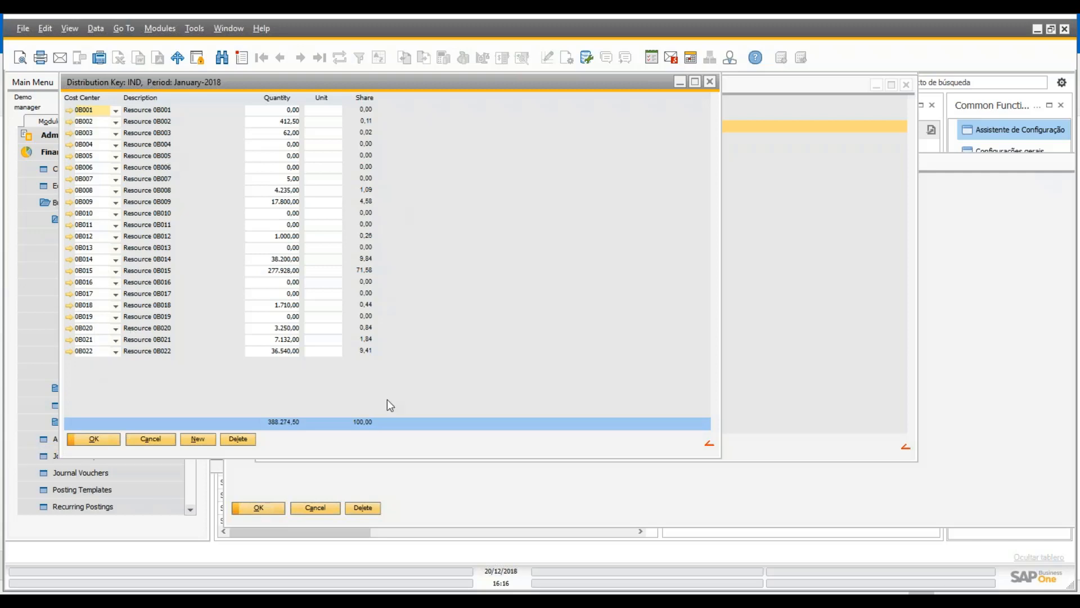
Step: Close the IND distribution key, the distribution key list and cost center IND001 without making changes
click(150, 440)
click(235, 377)
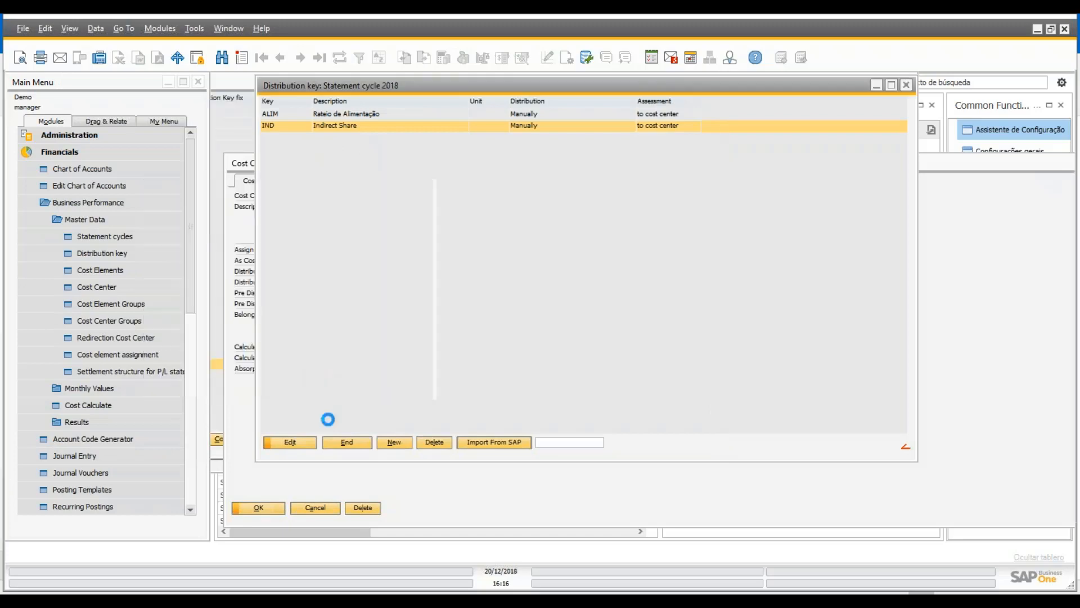
click(348, 443)
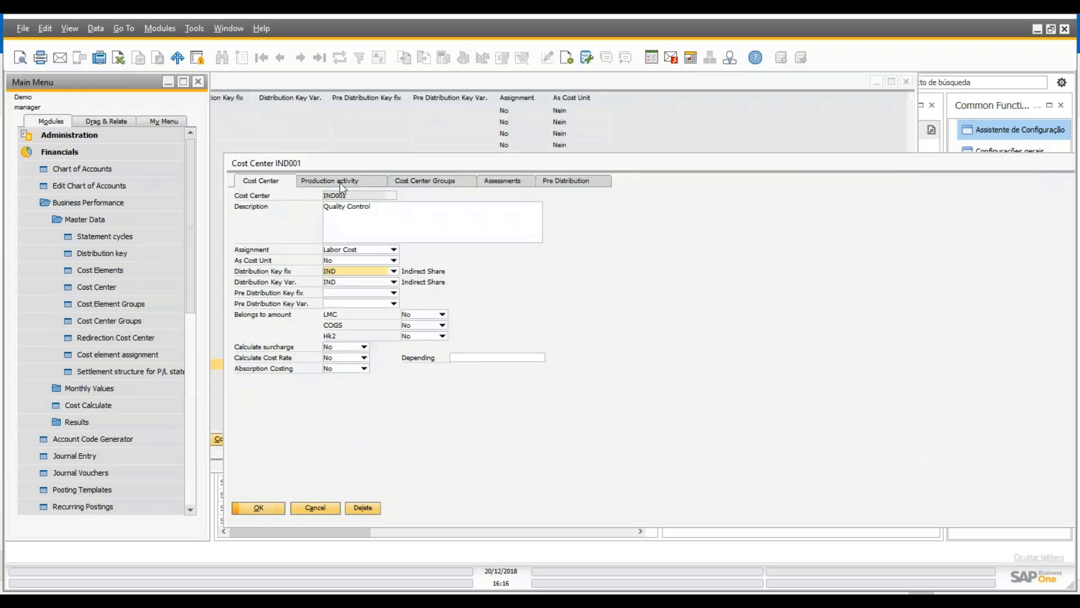
drag(315, 167, 263, 117)
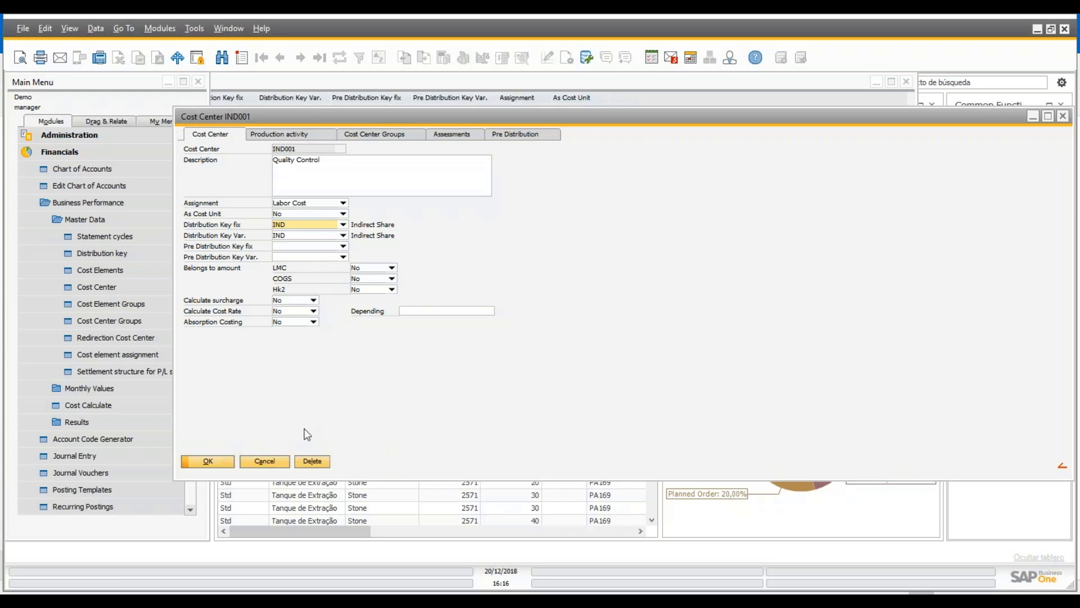
click(262, 461)
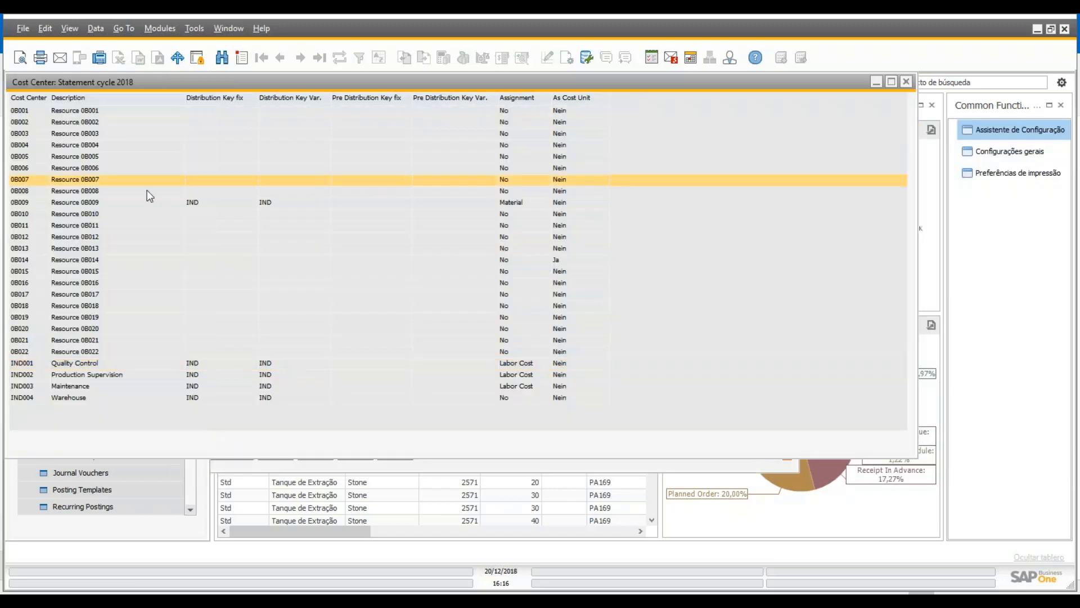
Step: Open cost center 0B013 and review its Belongs to amount options for LMC and COGS, leaving both at Yes
double_click(124, 247)
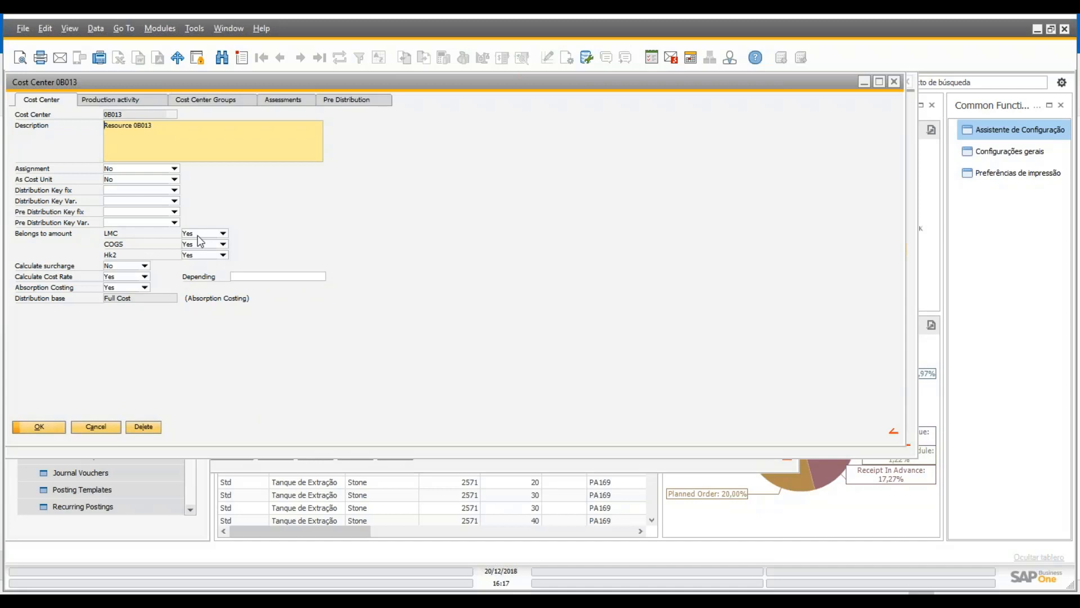
click(144, 268)
click(377, 199)
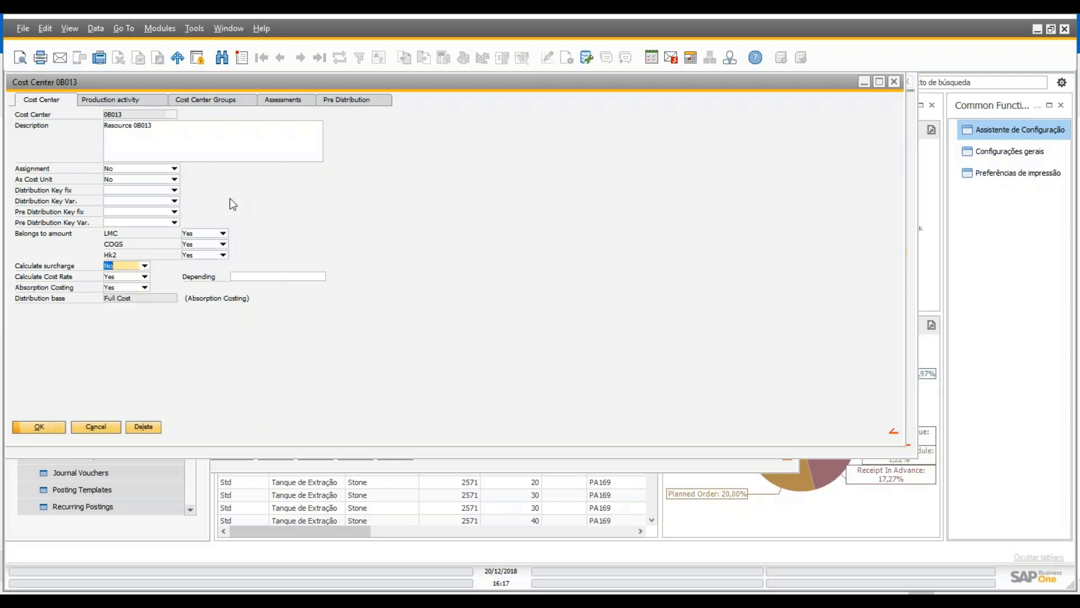
click(206, 233)
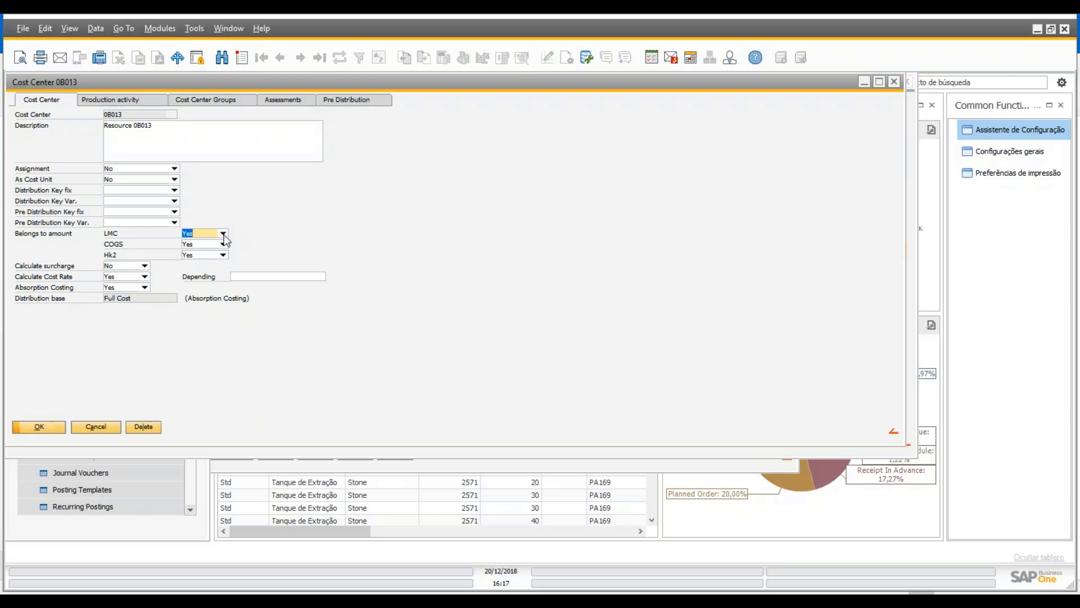
click(223, 234)
click(211, 242)
click(223, 244)
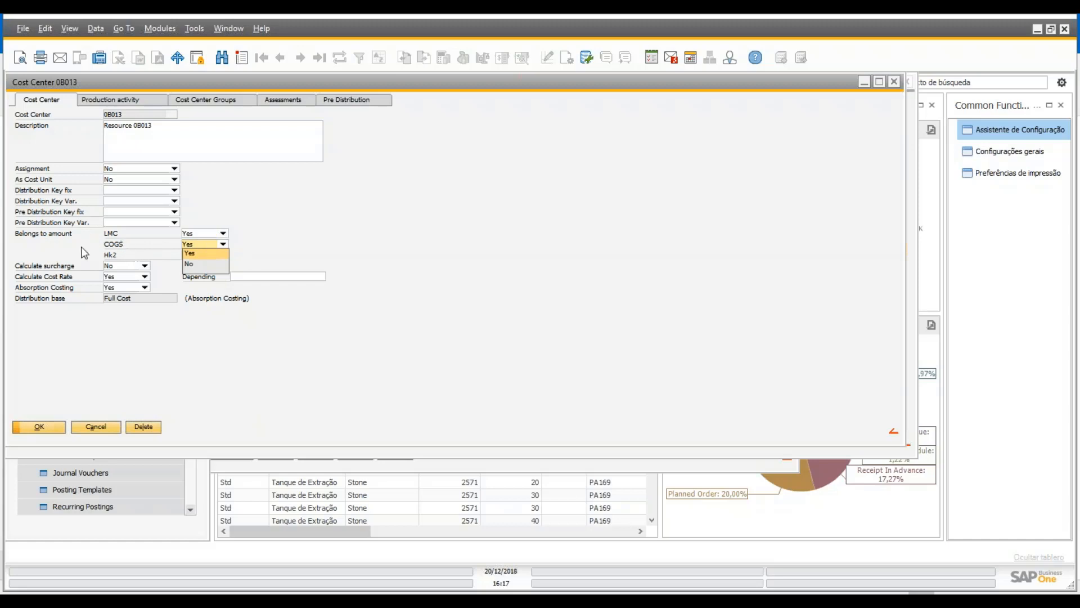
click(130, 246)
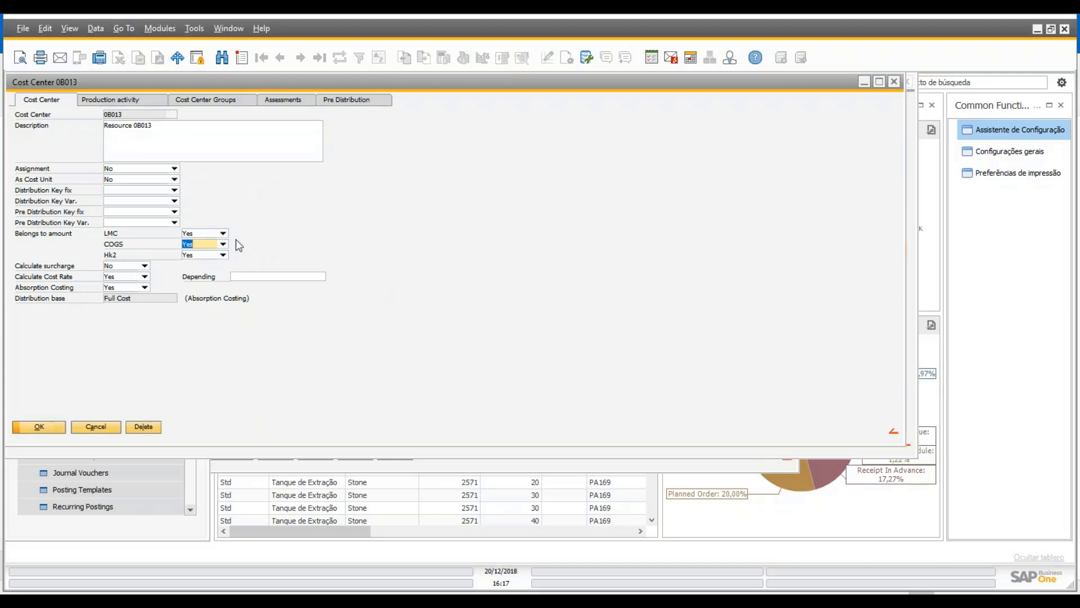
Step: Review the Calculate surcharge and Calculate Cost Rate options of cost center 0B013, keeping No and Yes respectively
click(145, 266)
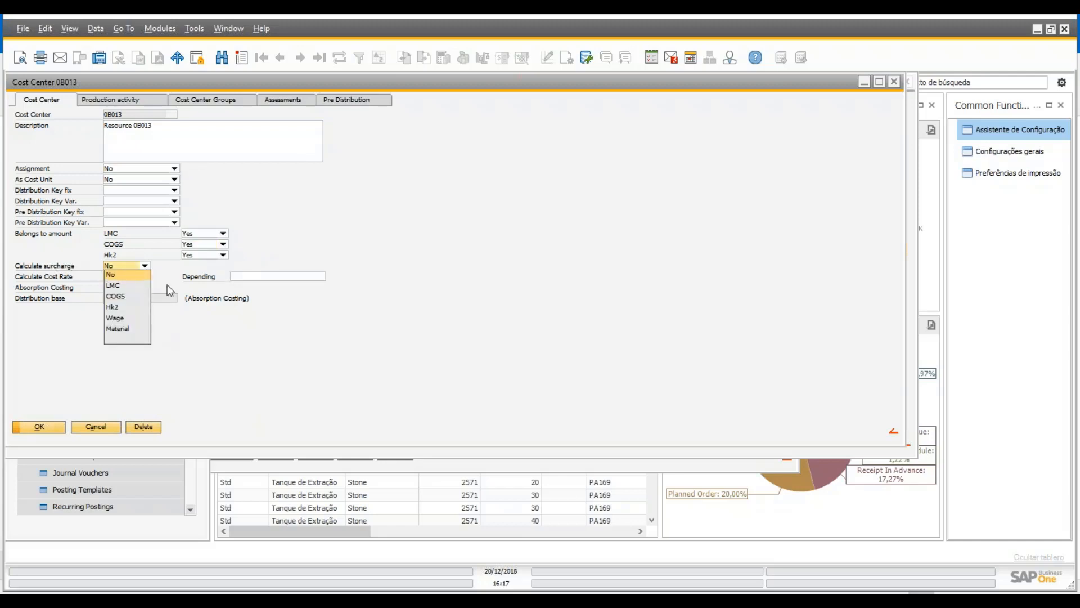
click(118, 275)
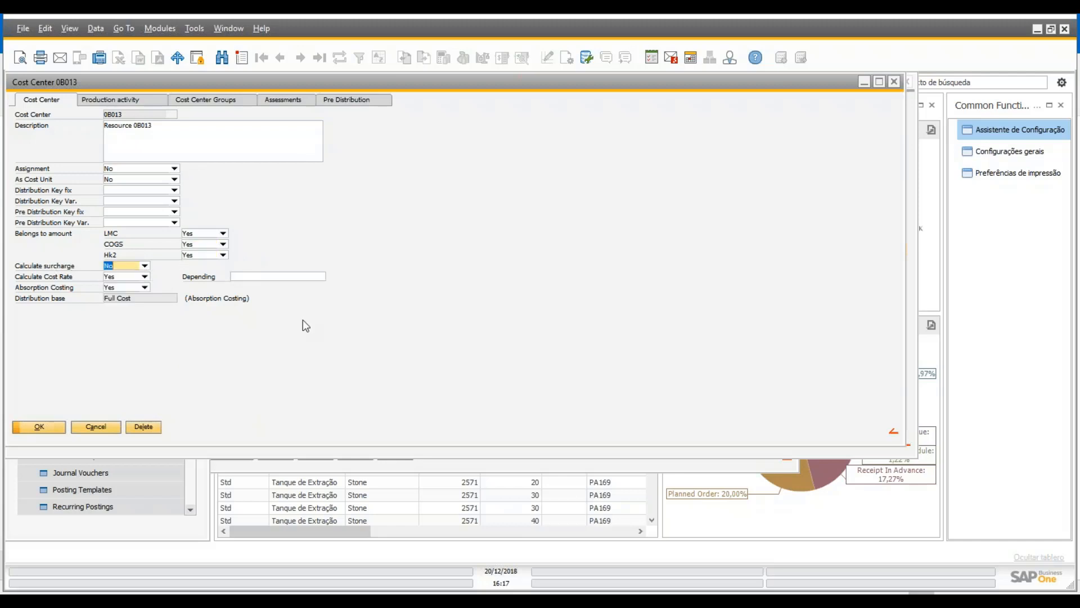
click(145, 276)
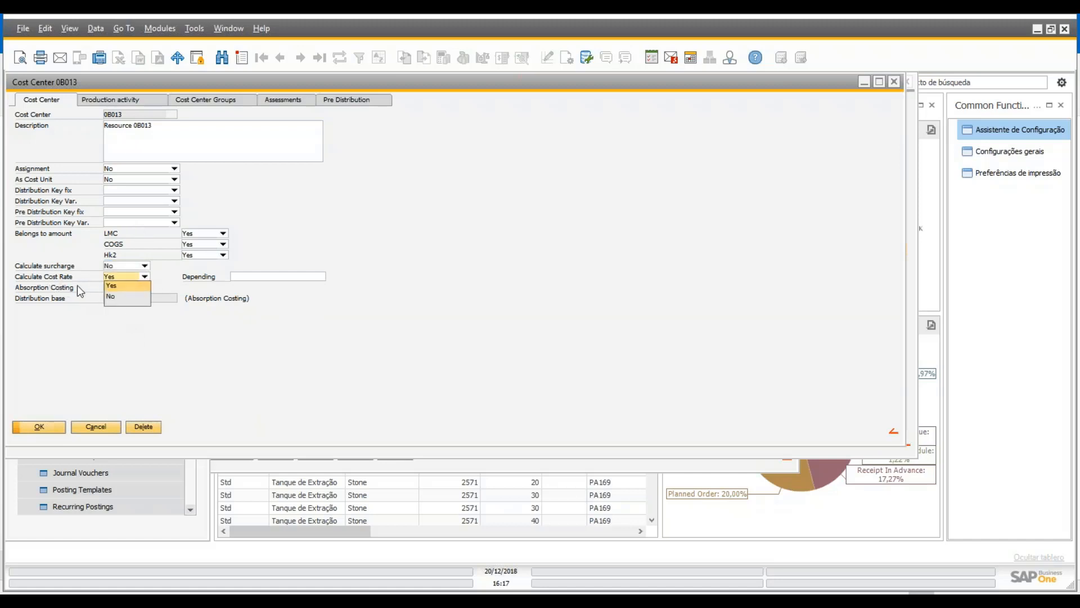
click(274, 306)
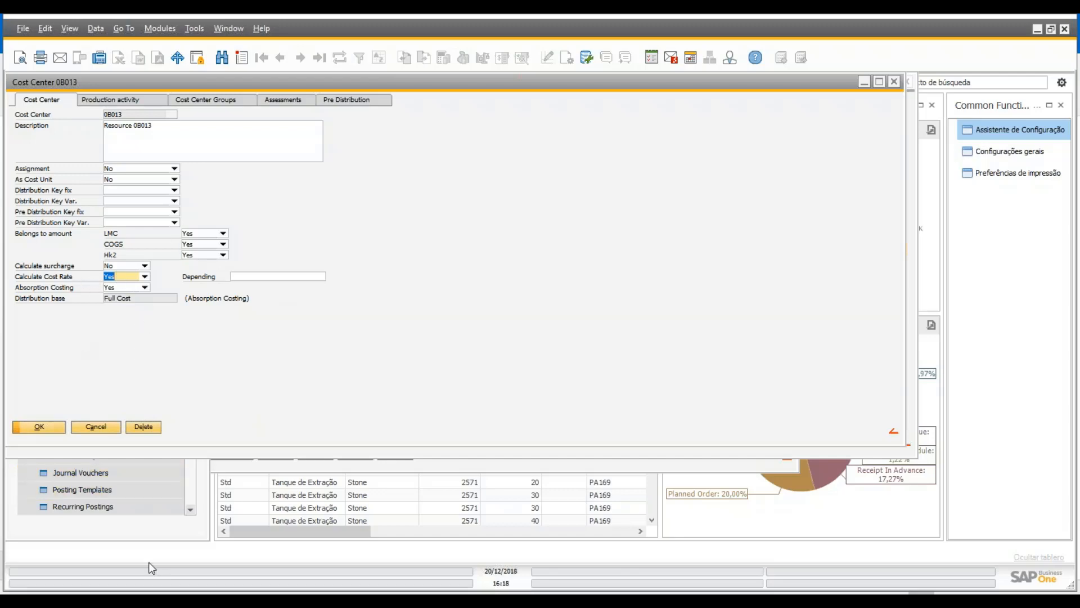
Step: Run the Cost Rate Trend report from the Business Performance results with Month To set to January, examine the rates, and close it
click(80, 542)
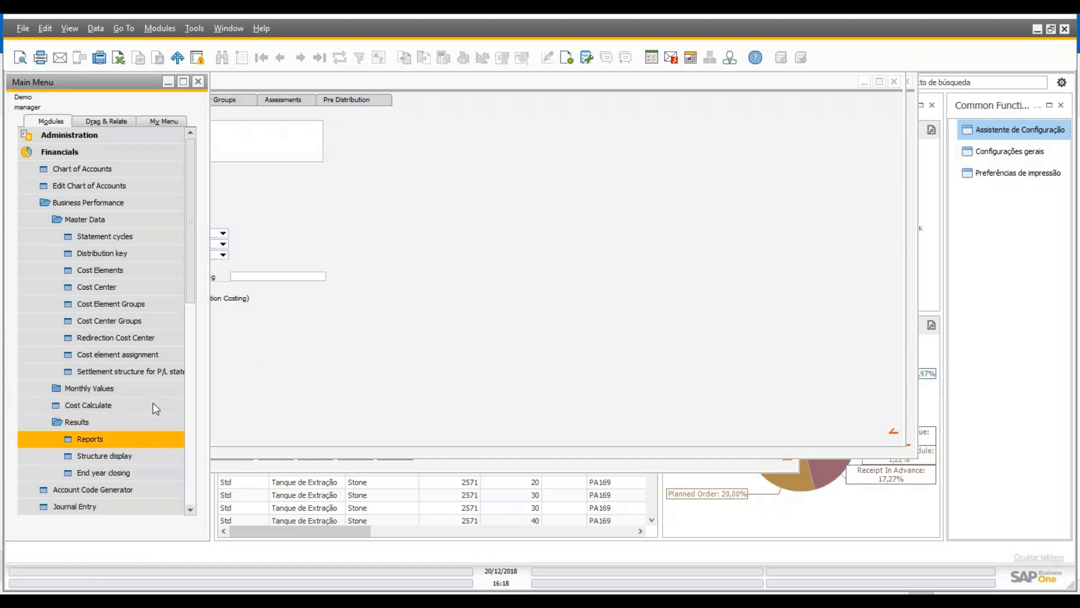
double_click(93, 195)
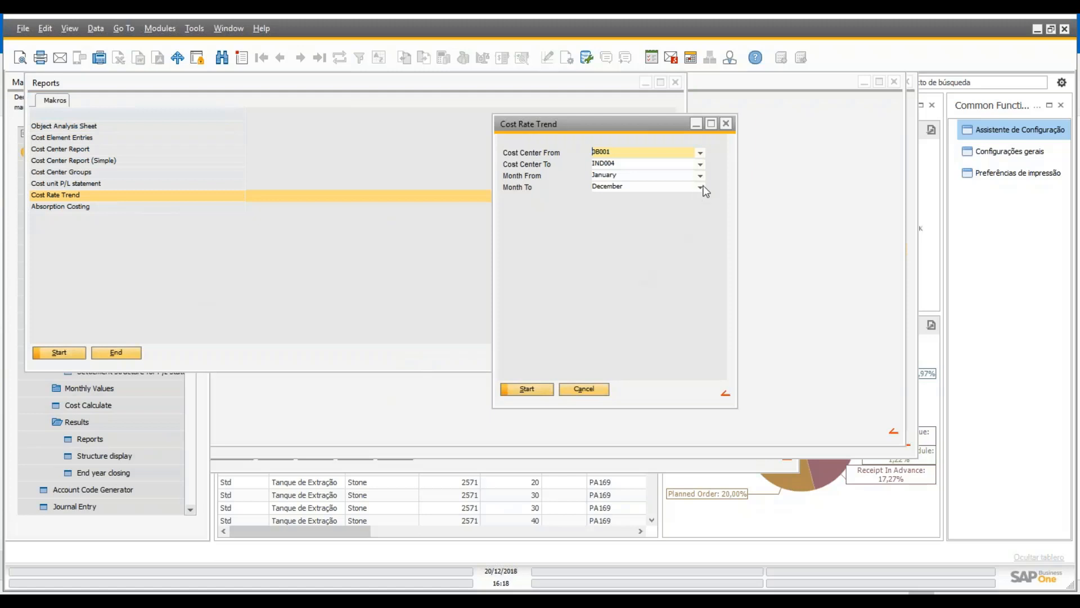
click(701, 187)
scroll(634, 216, up, 3)
click(627, 204)
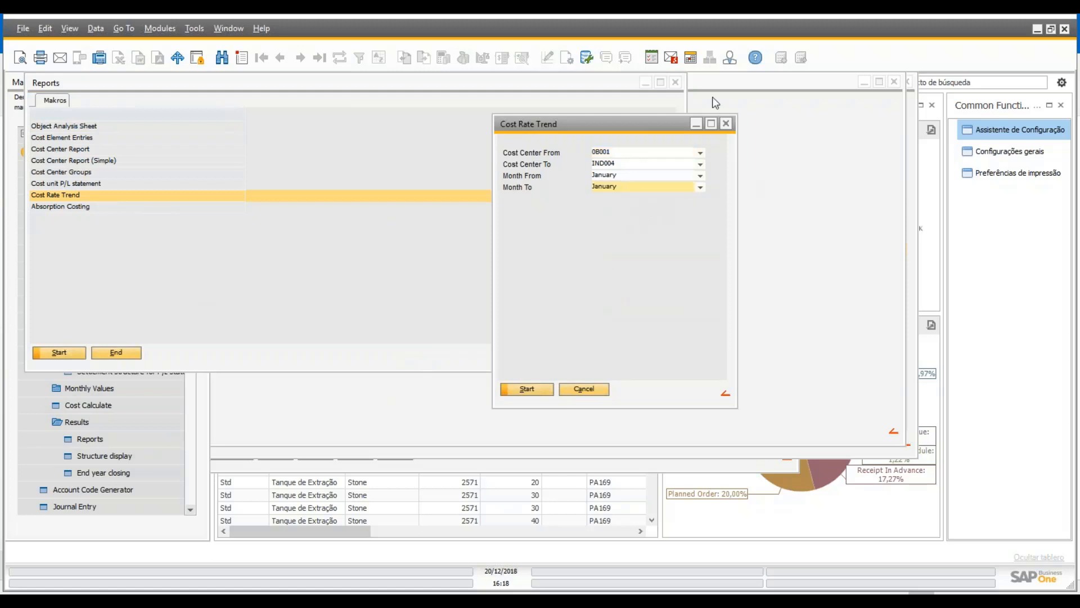
click(525, 389)
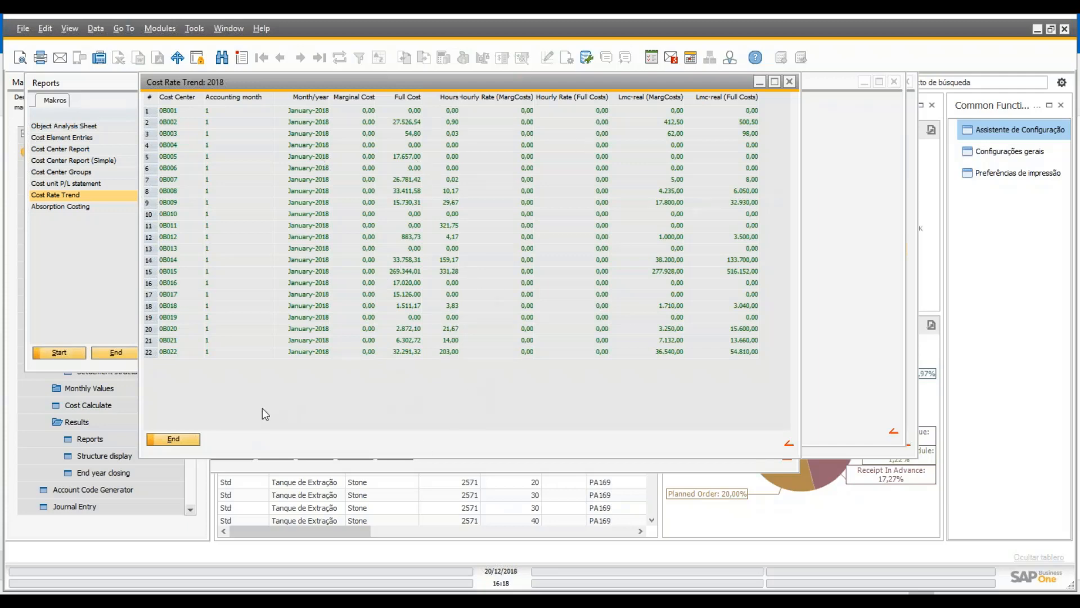
click(169, 440)
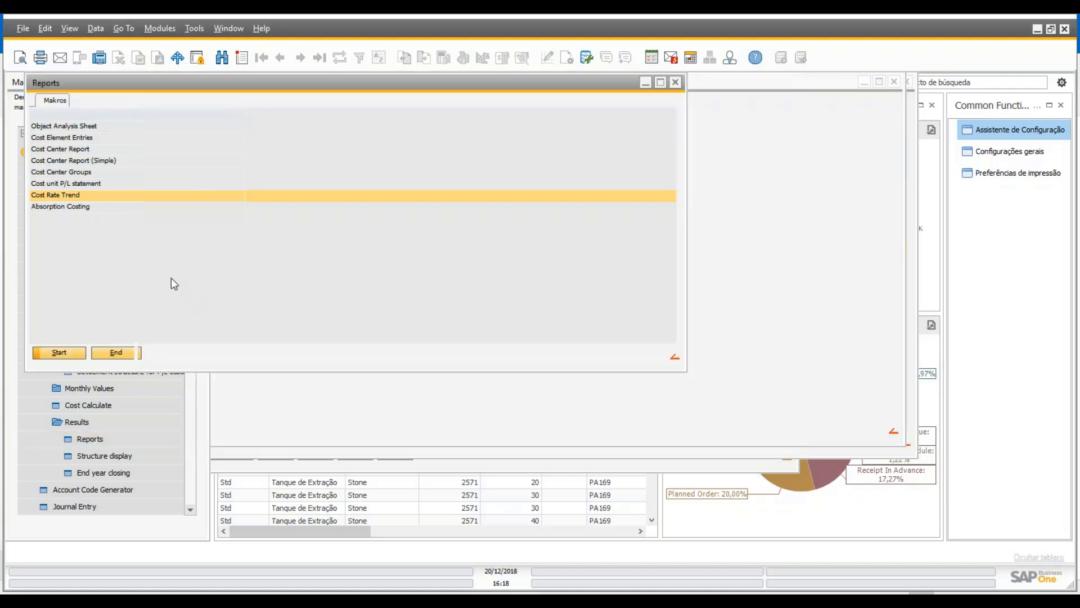
Step: Close the Reports window, review the Absorption Costing option of cost center 0B013, keep Yes, and close the cost center
click(116, 352)
click(232, 349)
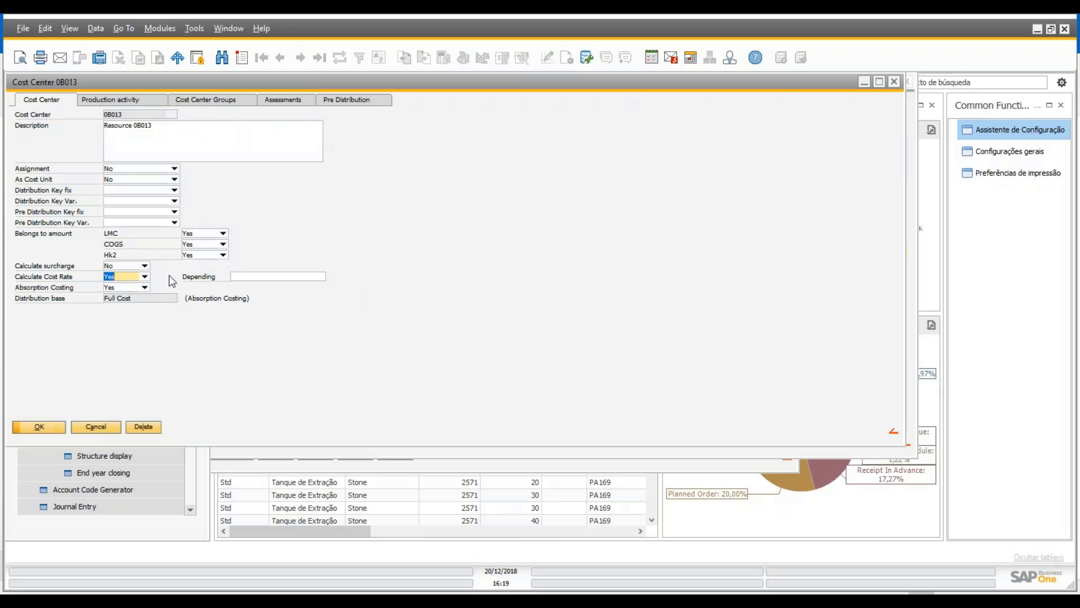
click(144, 287)
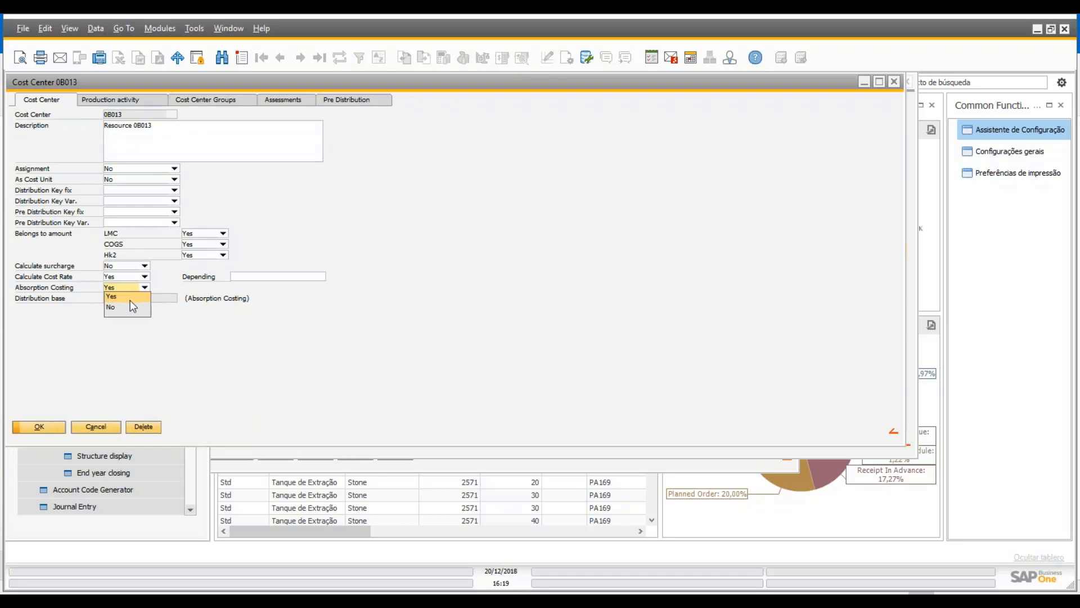
click(120, 297)
drag(587, 454, 587, 463)
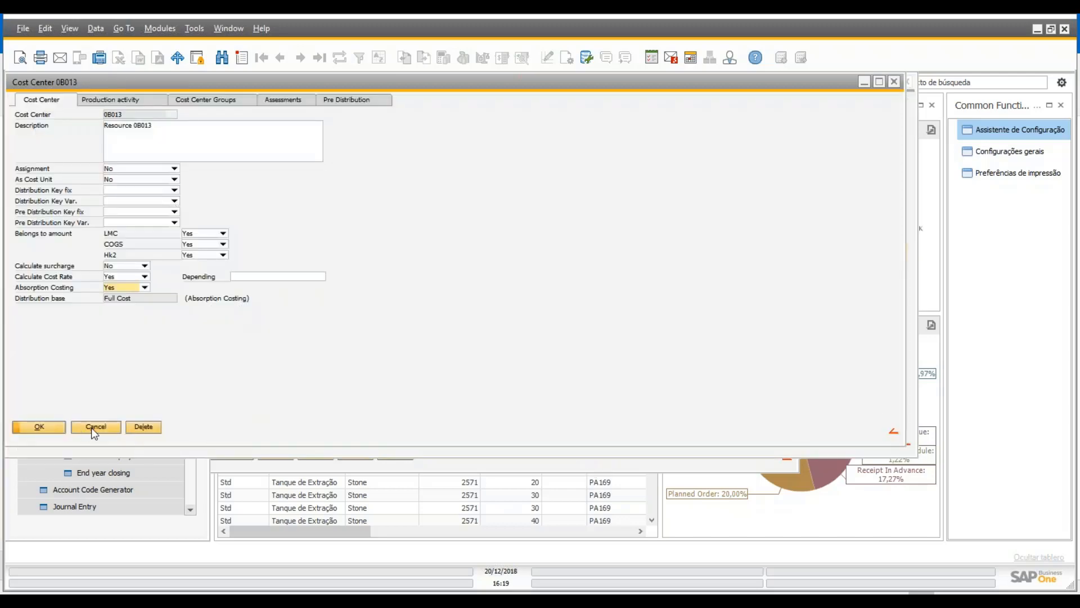
click(94, 428)
Step: Open cost center IND003 and review its Absorption Costing option, keeping No, then close it without changes
click(120, 386)
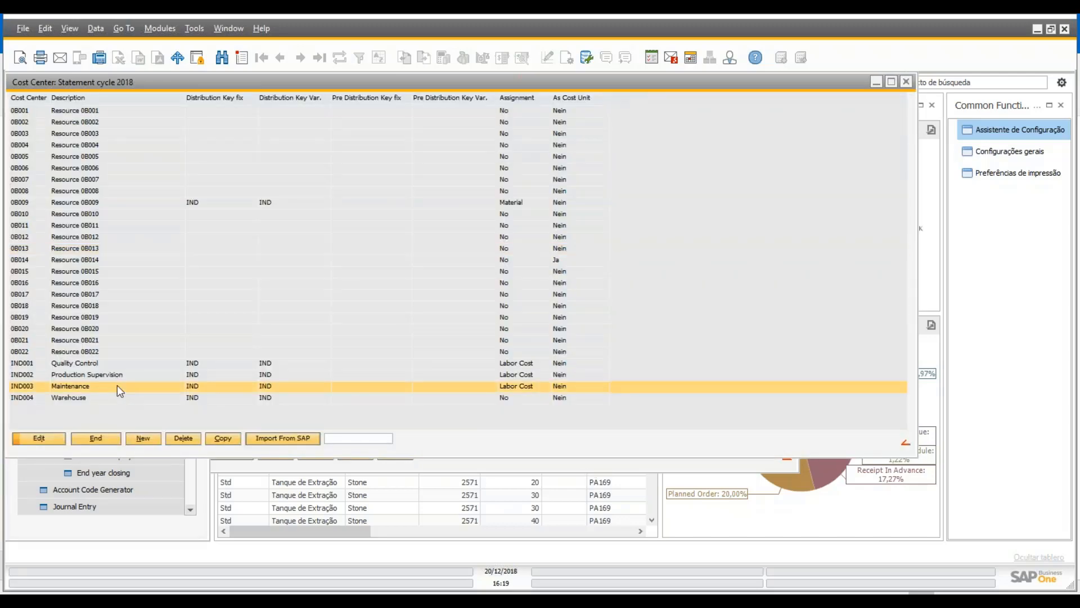
double_click(117, 385)
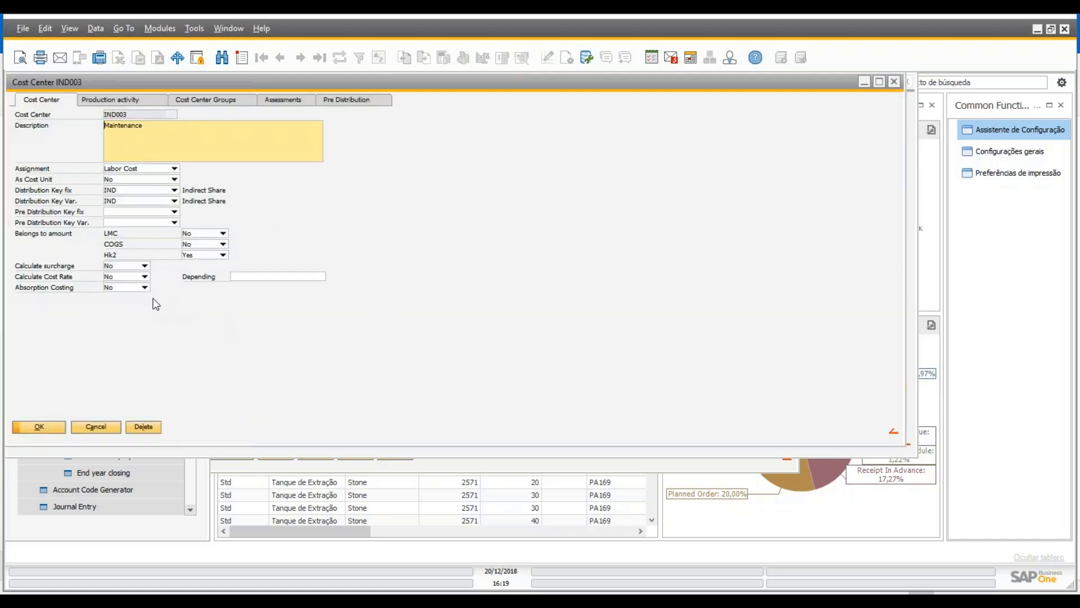
click(131, 292)
click(144, 289)
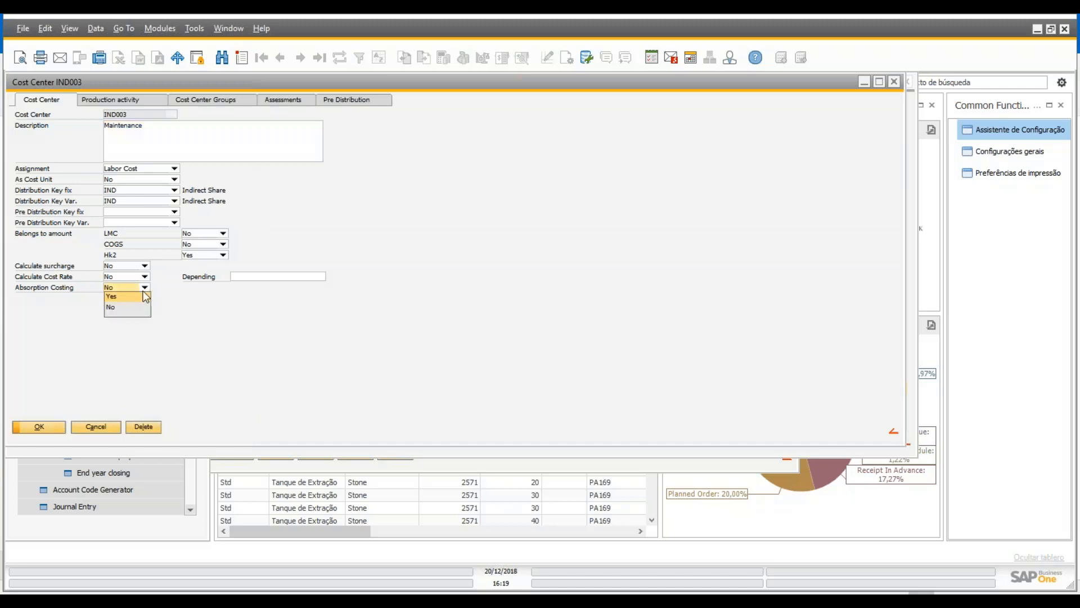
click(113, 288)
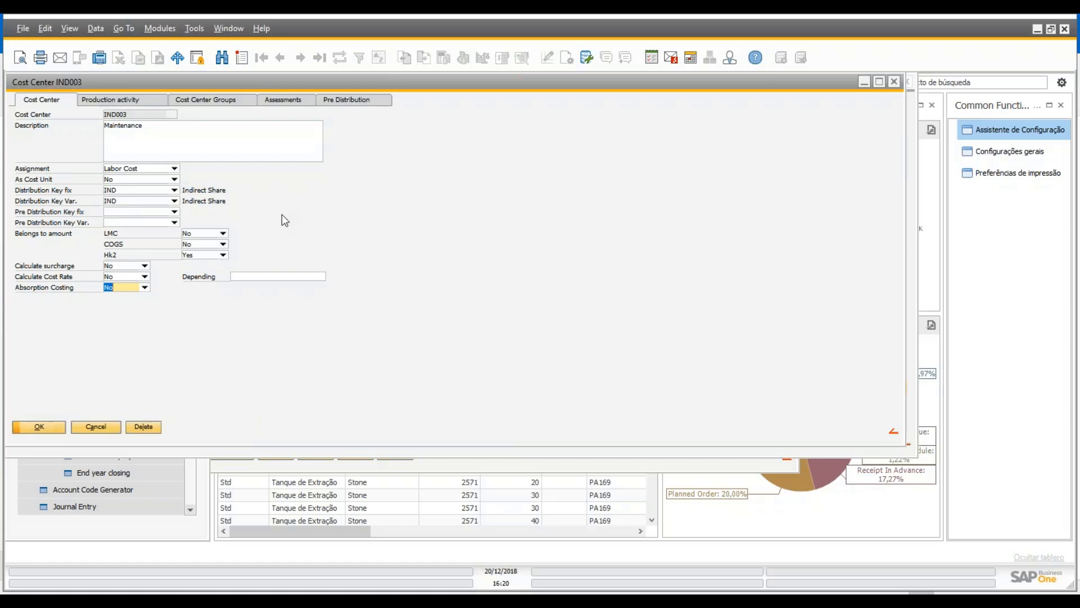
click(115, 430)
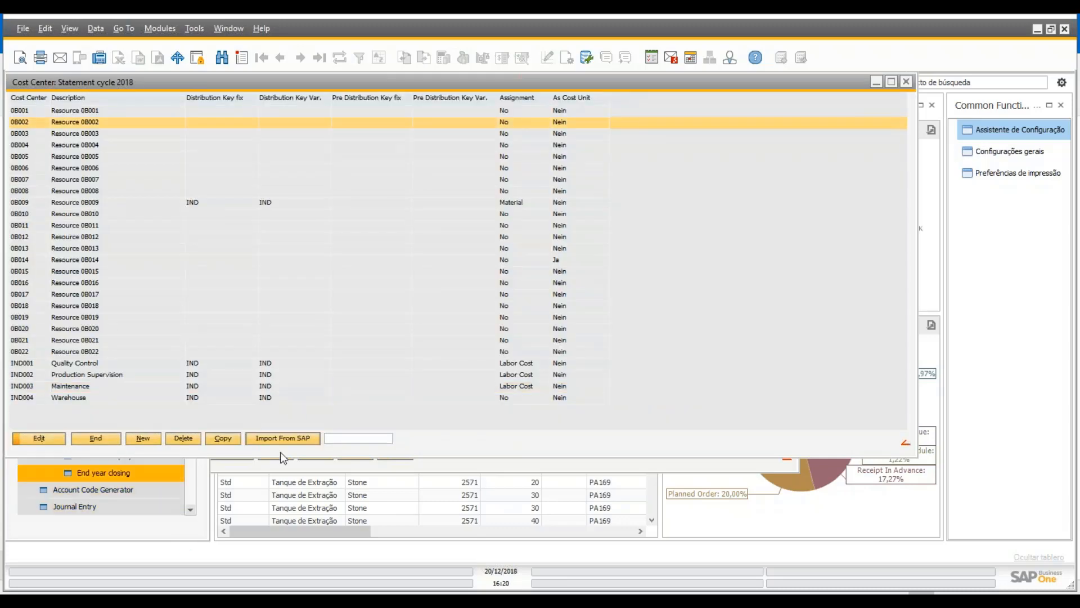
Step: Open the distribution key list of statement cycle 2018 and select the IND key
click(130, 519)
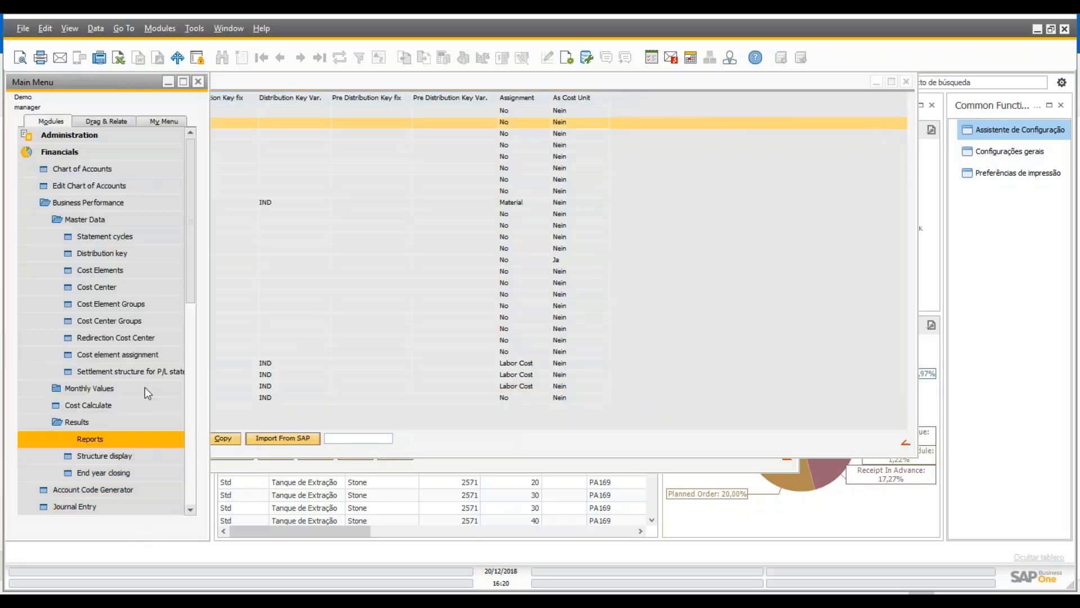
click(132, 259)
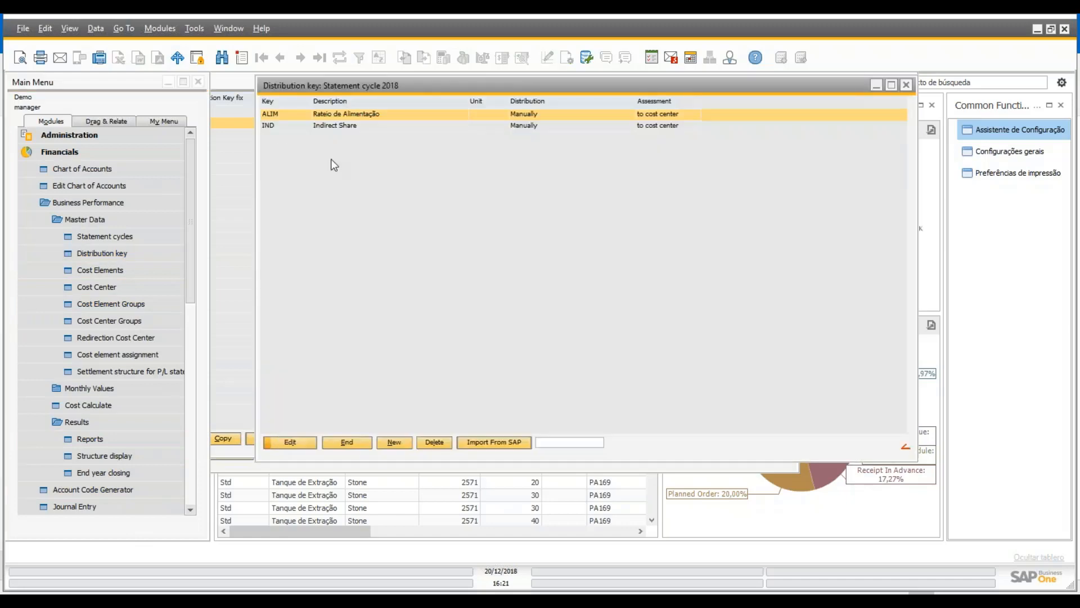
click(333, 126)
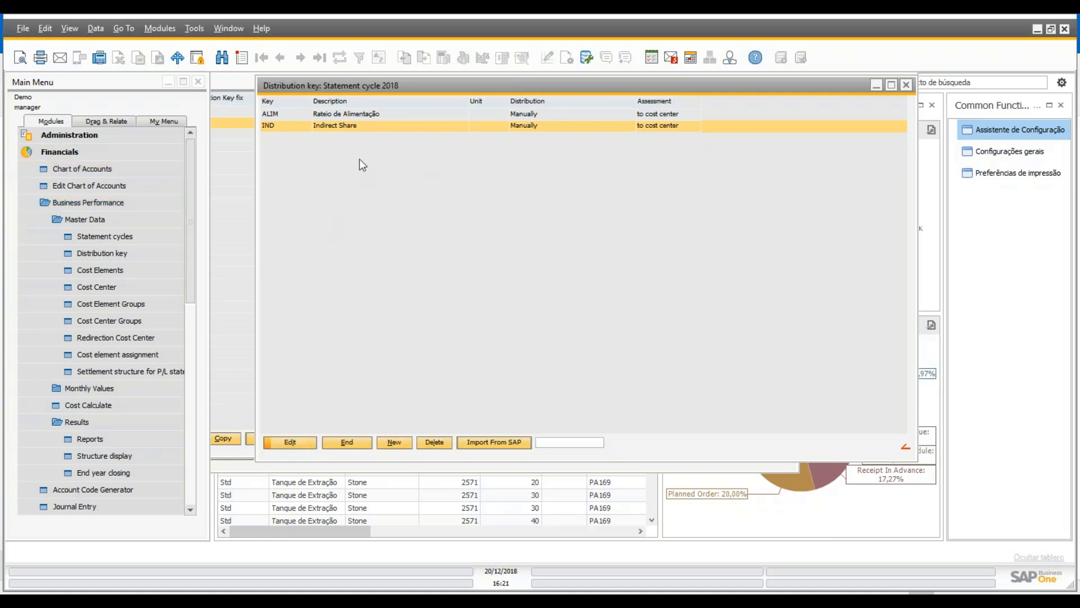
Step: Open a blank distribution key, review its fields and the Distribution and Assessment options, and cancel it
click(396, 442)
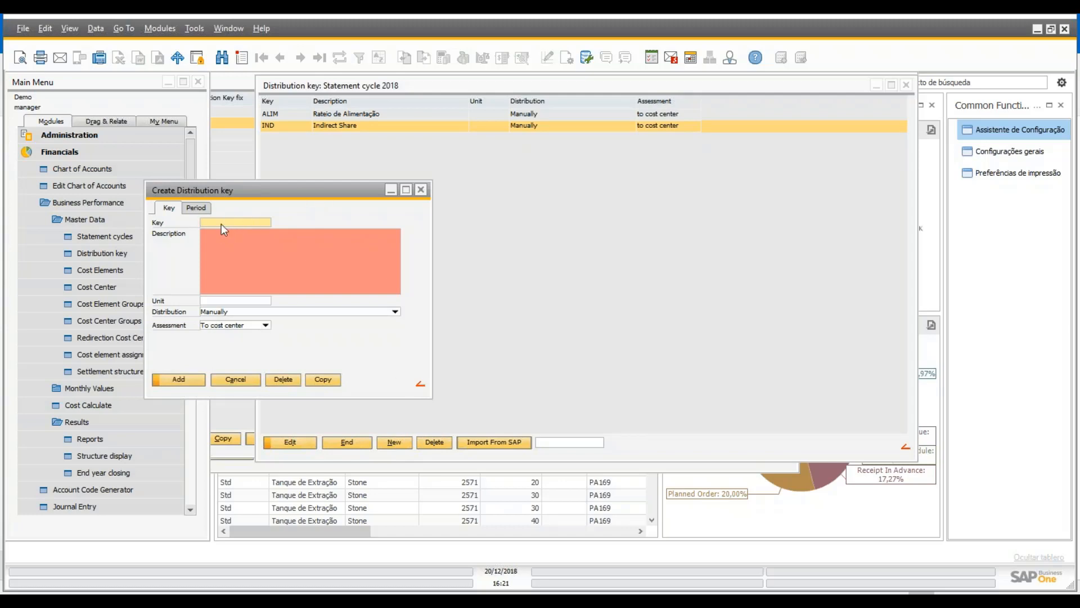
click(211, 251)
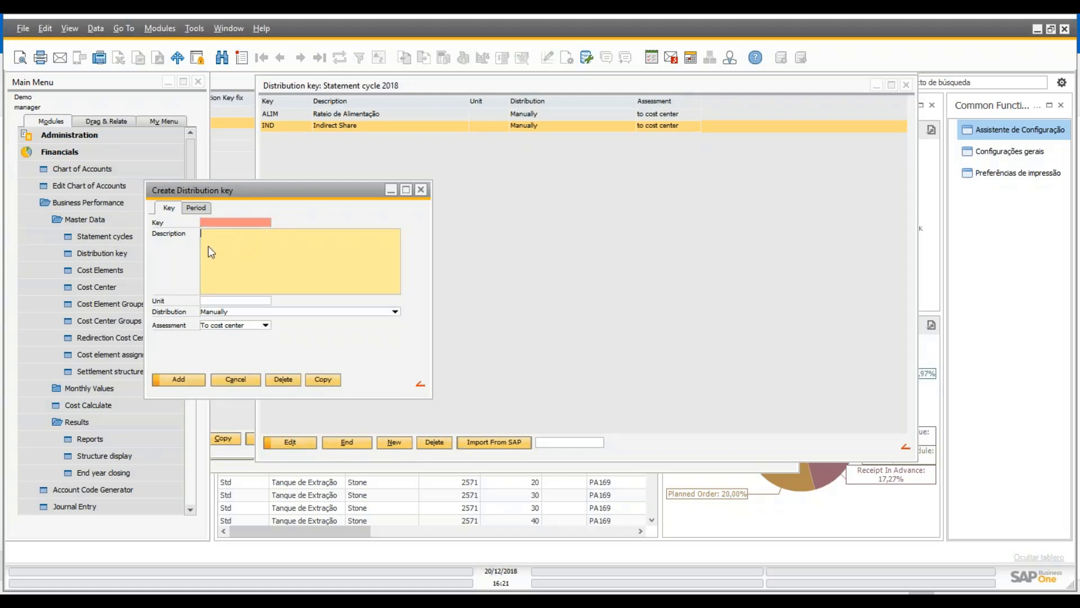
click(246, 303)
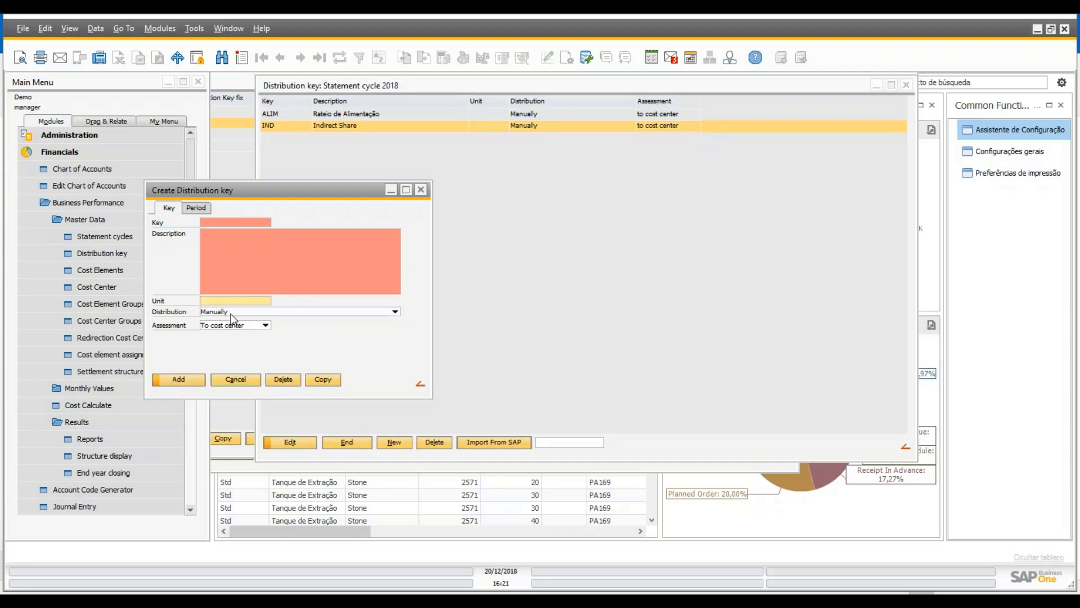
click(394, 312)
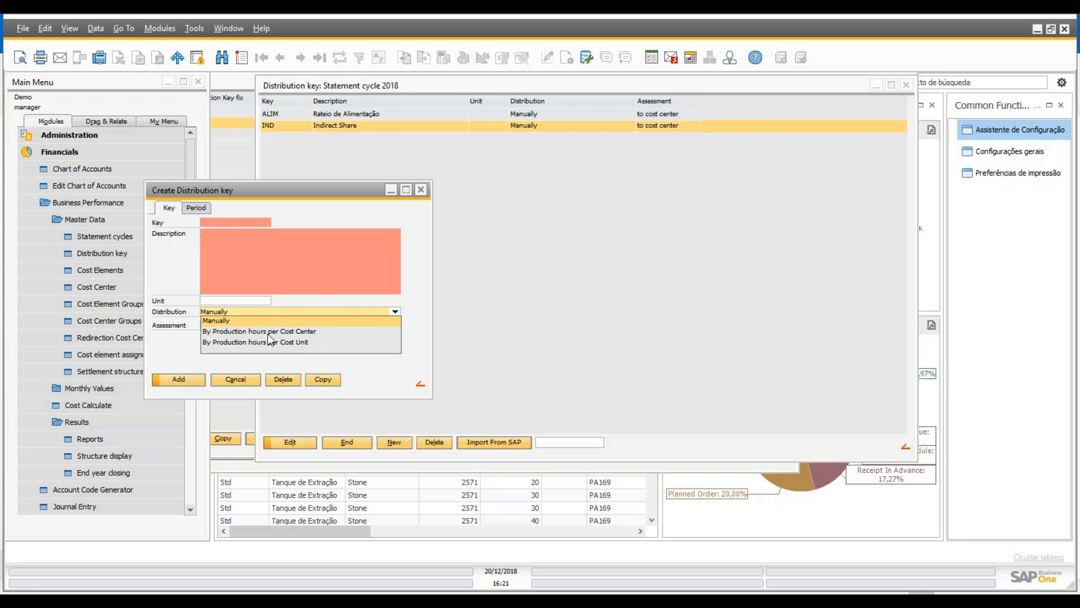
click(189, 351)
click(265, 325)
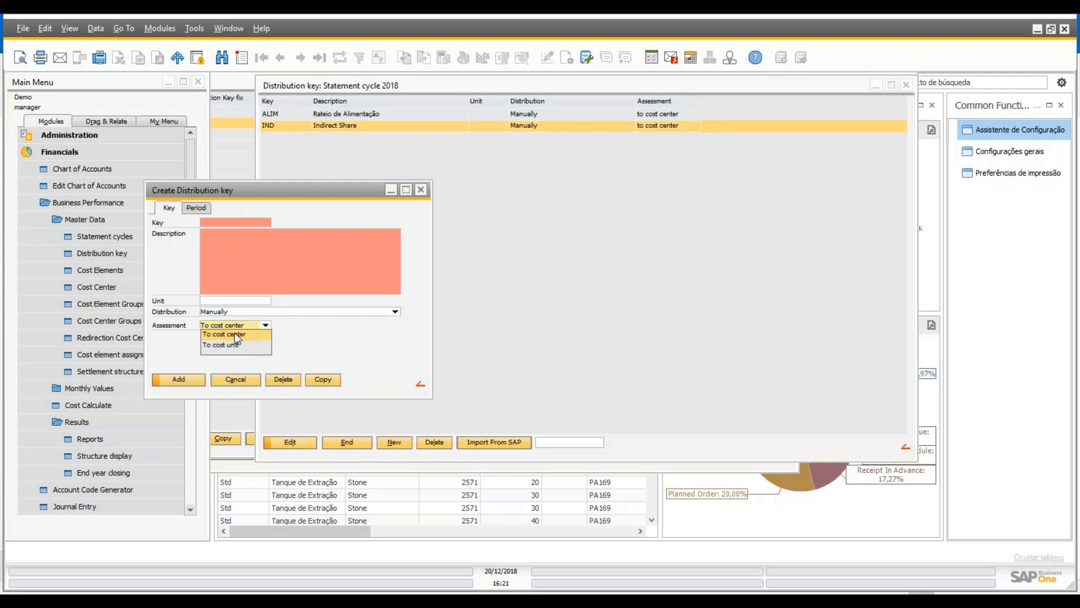
click(337, 350)
click(242, 379)
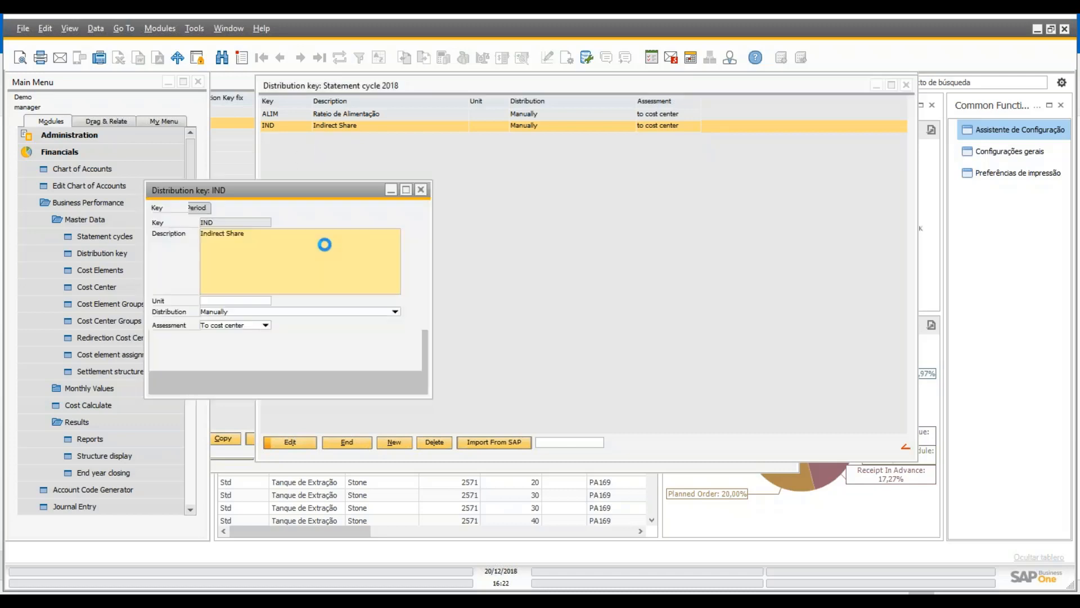
Step: Review the periods and key settings of the IND distribution key and close it without changes
click(197, 208)
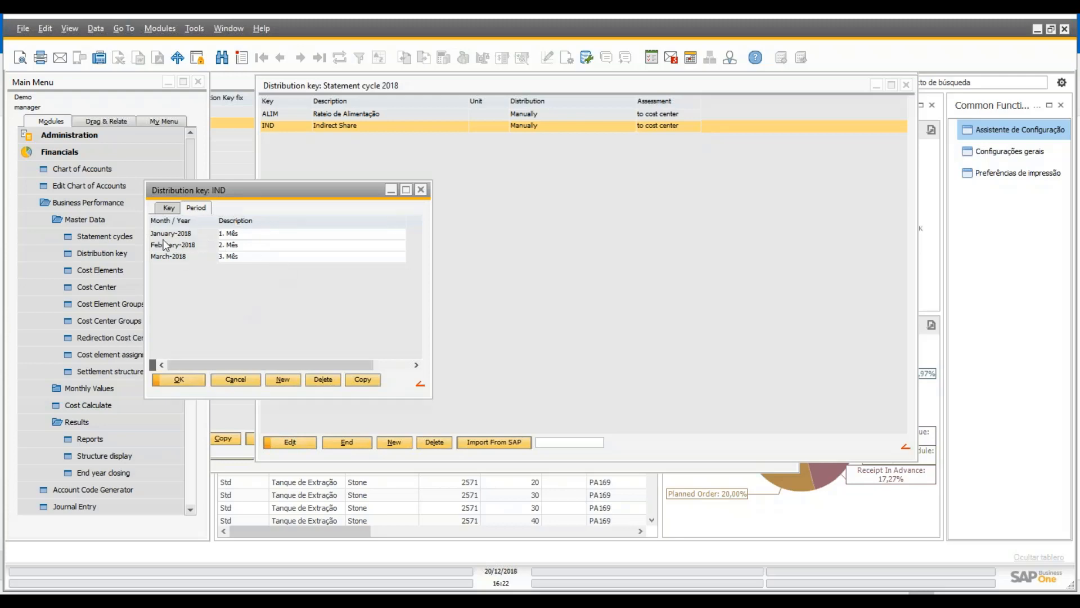
click(169, 209)
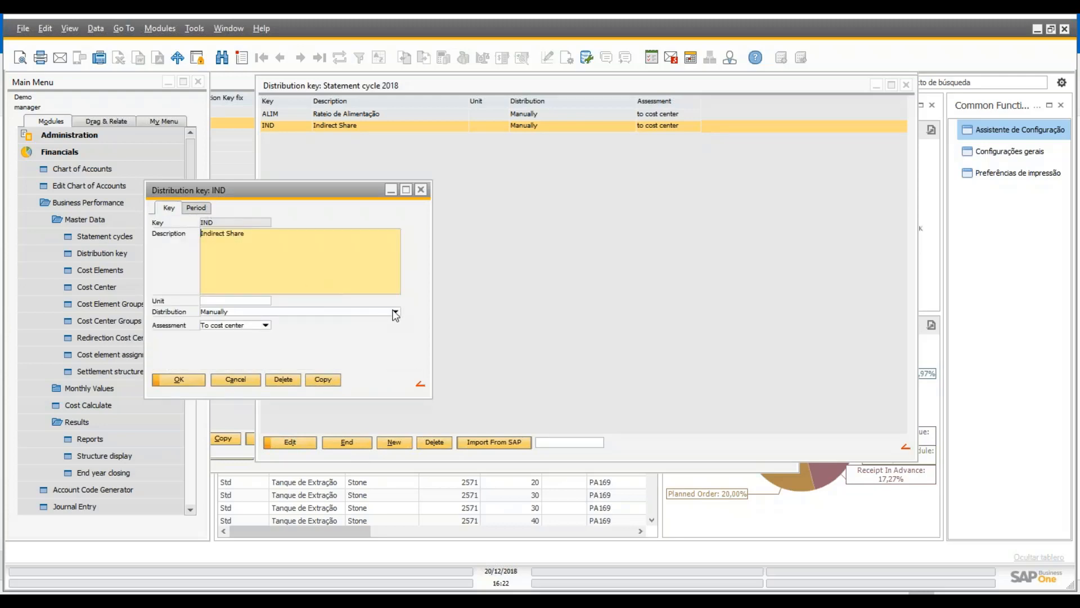
click(235, 381)
Step: Create distribution key Test with description Tst, distributed By Production hours per Cost Center, and agree to the periods being created automatically
click(394, 442)
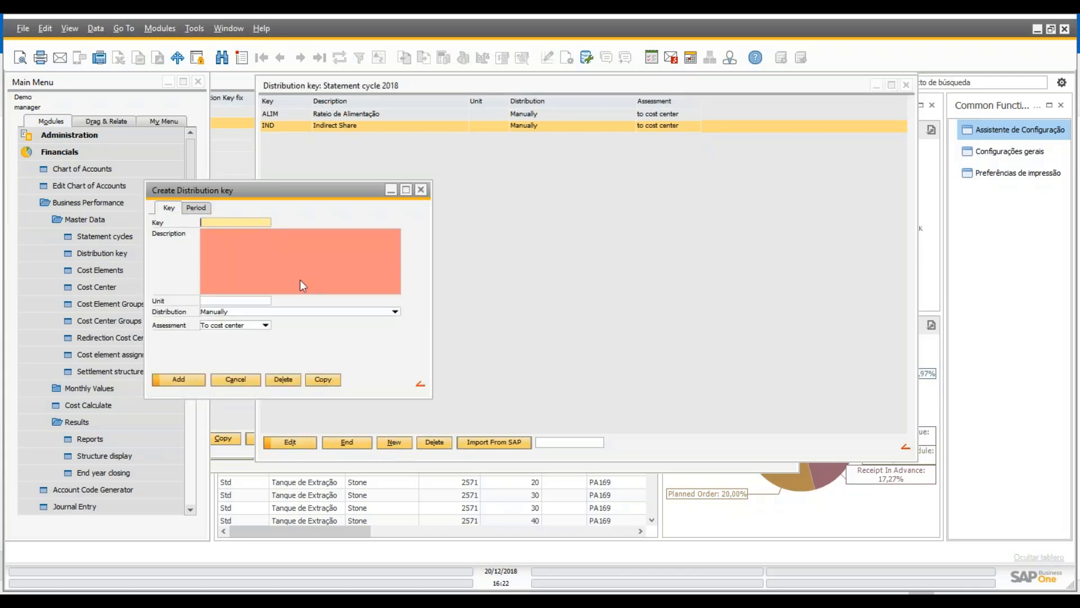
click(395, 312)
click(237, 332)
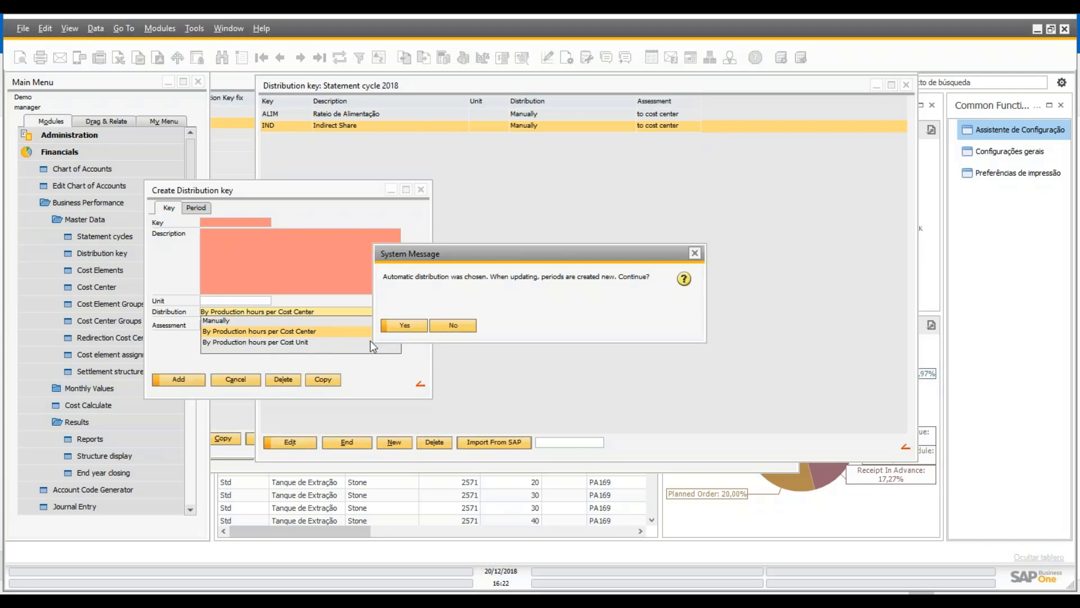
click(401, 326)
click(206, 208)
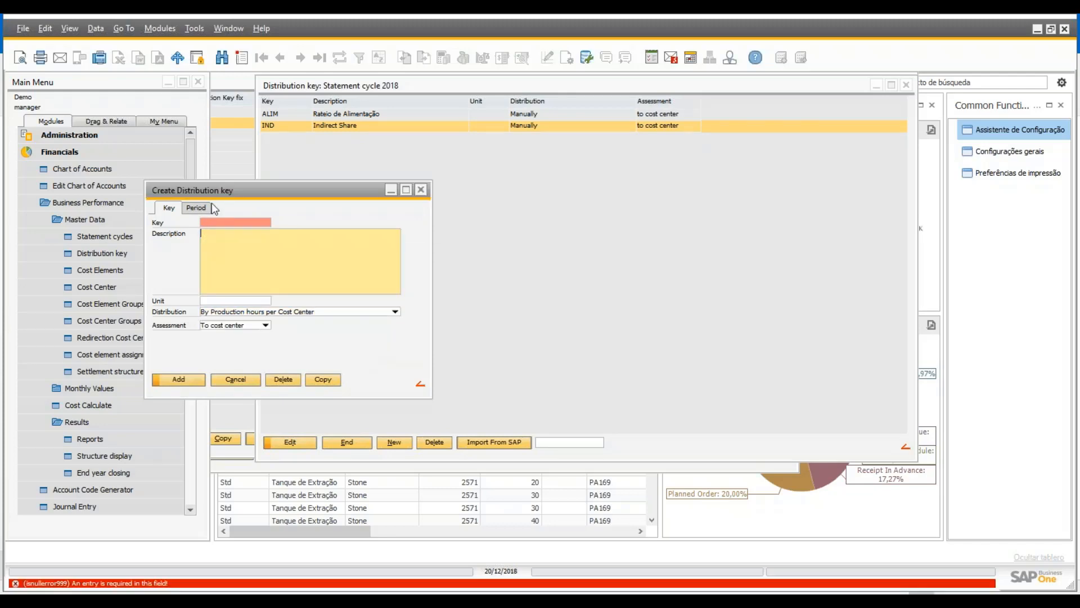
click(218, 224)
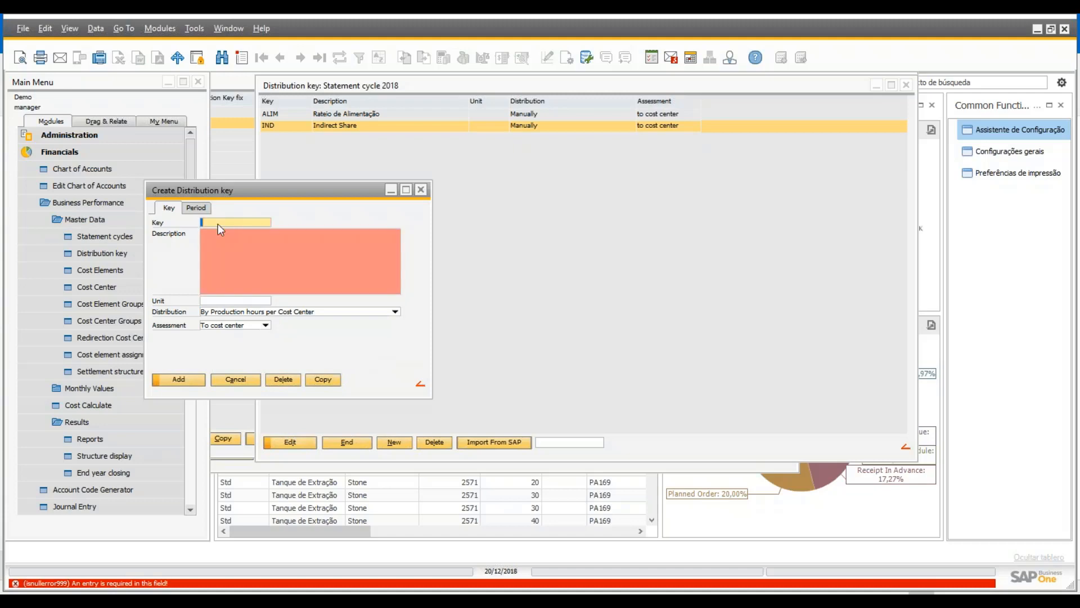
text(Test)
key(Tab)
text(Tst)
key(Tab)
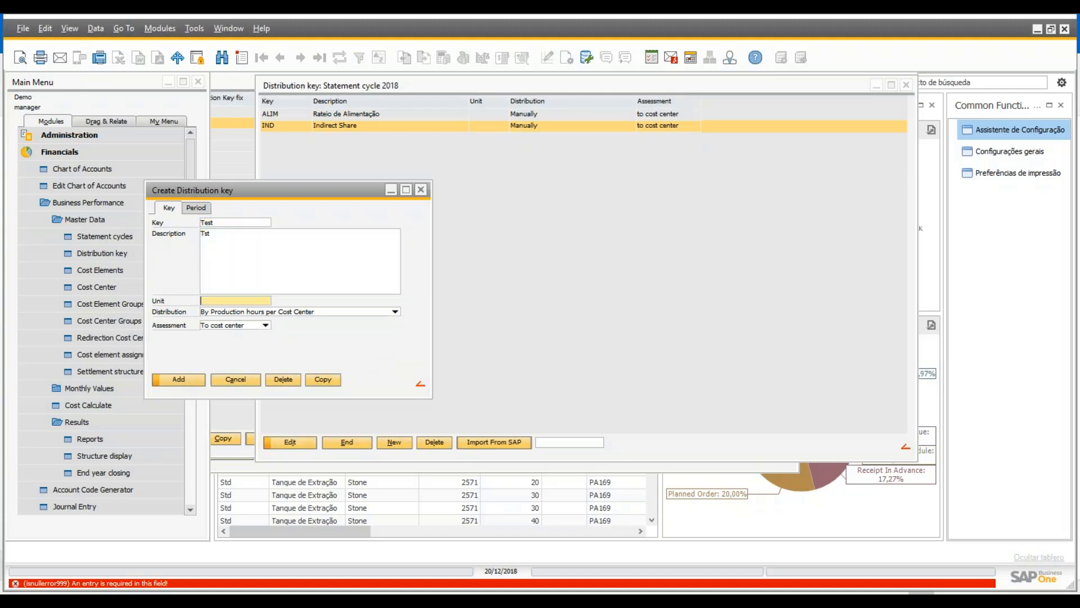
key(Return)
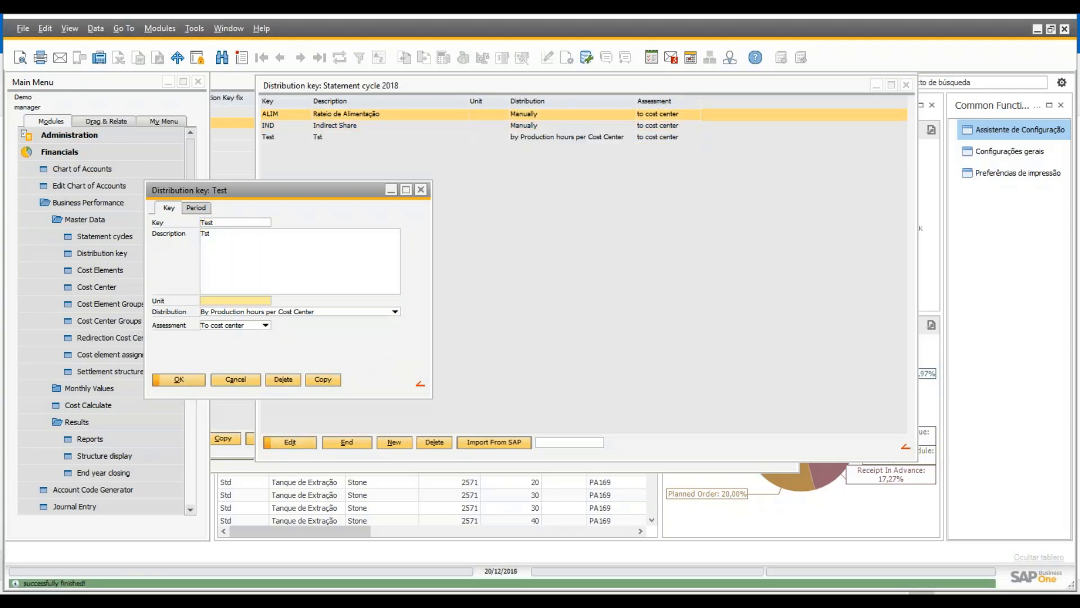
Step: Examine the monthly periods of distribution key Test, including the cost center list of January-2018, and close that list
click(196, 208)
scroll(338, 293, down, 1)
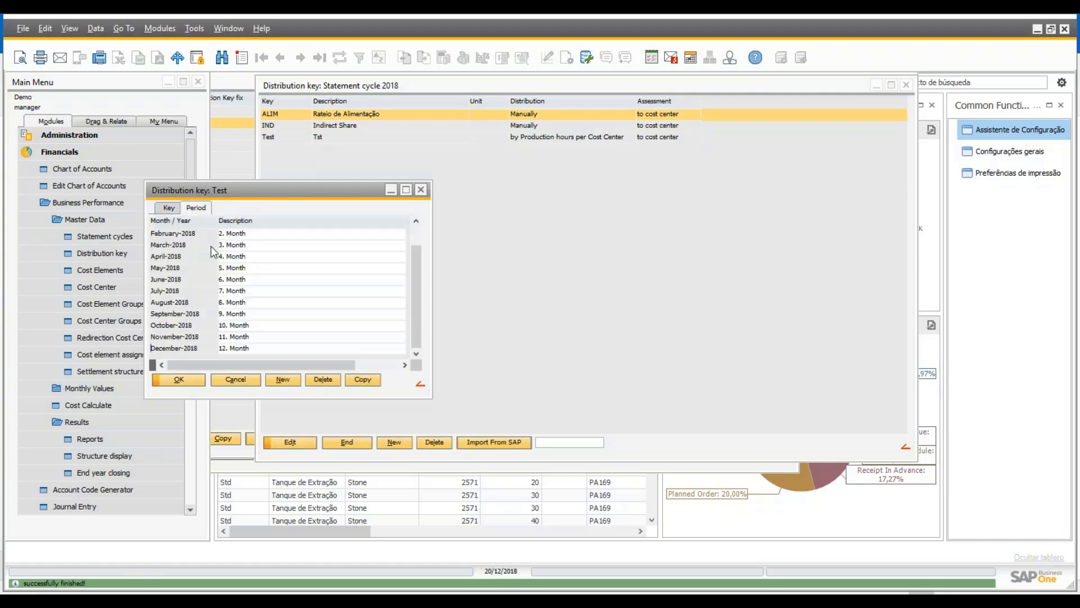
scroll(410, 317, up, 1)
scroll(424, 271, down, 1)
scroll(430, 246, up, 1)
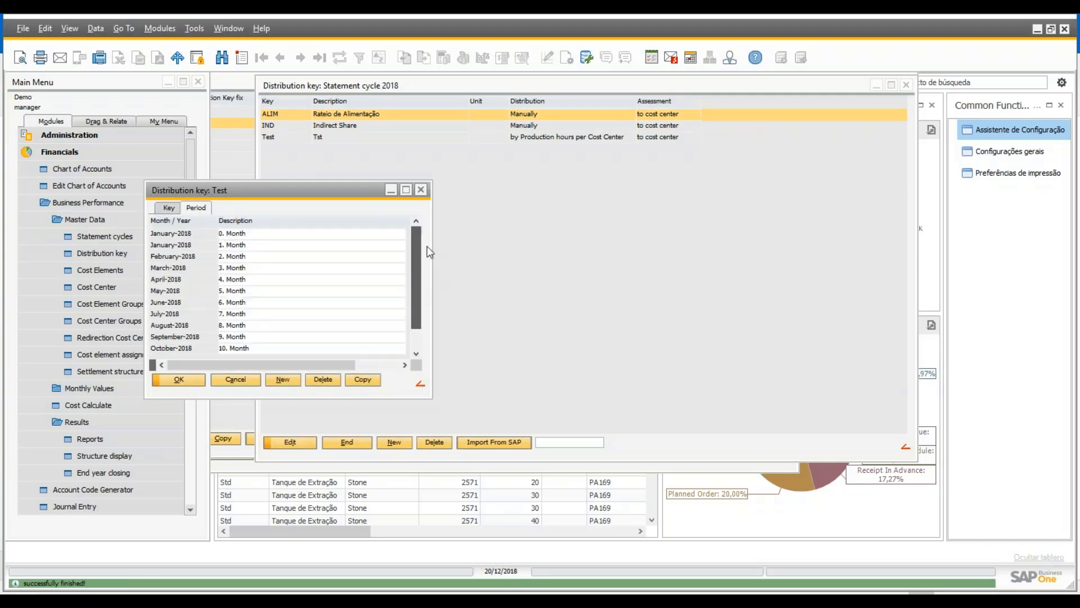
scroll(429, 246, down, 1)
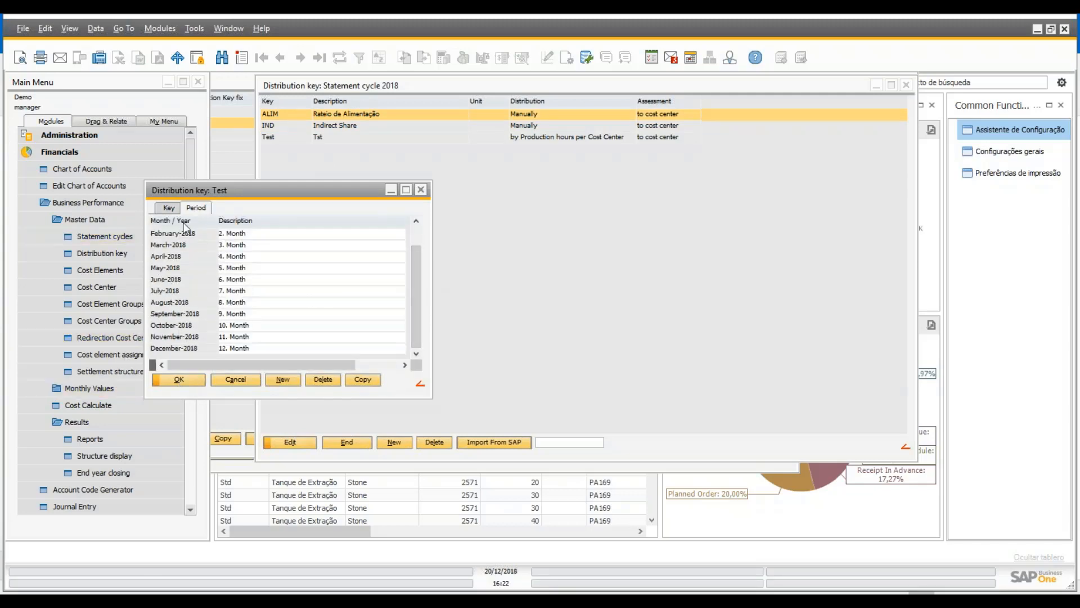
scroll(182, 235, up, 2)
double_click(175, 246)
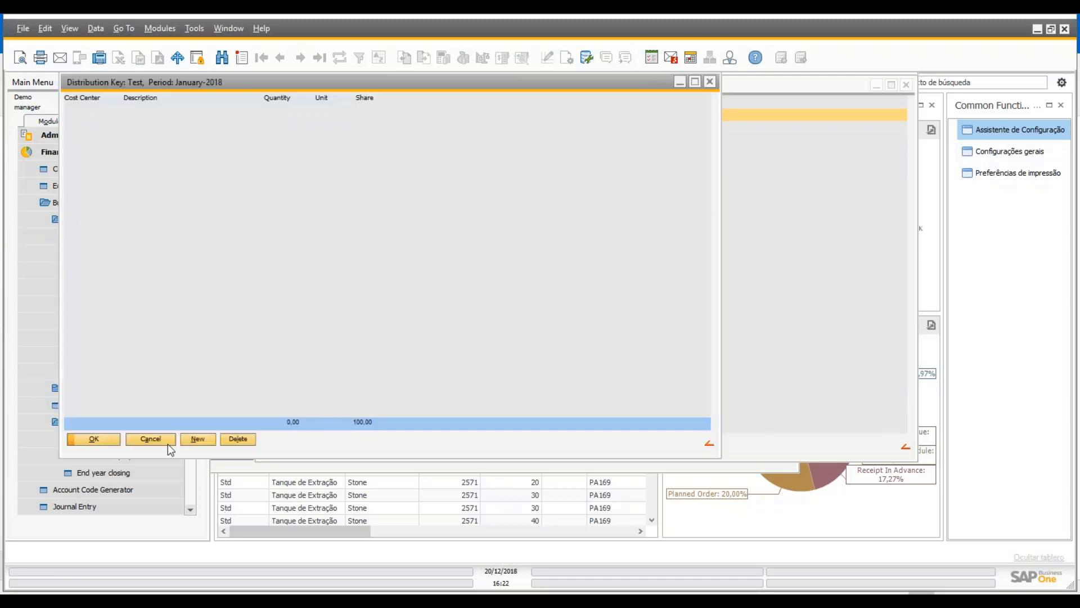
click(167, 443)
Step: Add cost center 0B003 and a second cost center to the March-2018 period of distribution key Test, then save and close the period
click(168, 207)
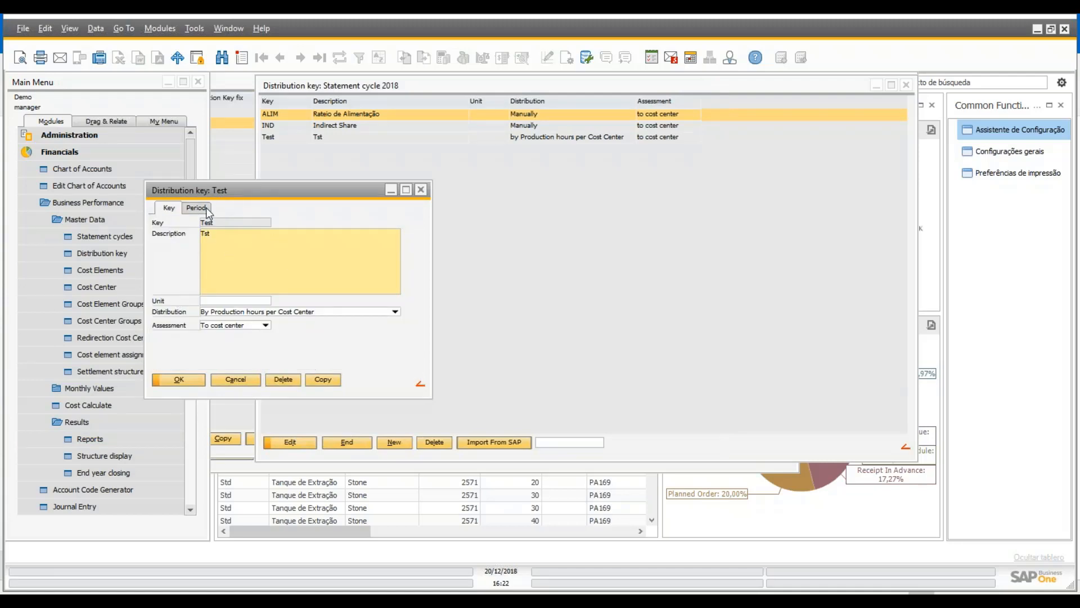
click(197, 208)
click(179, 244)
double_click(179, 244)
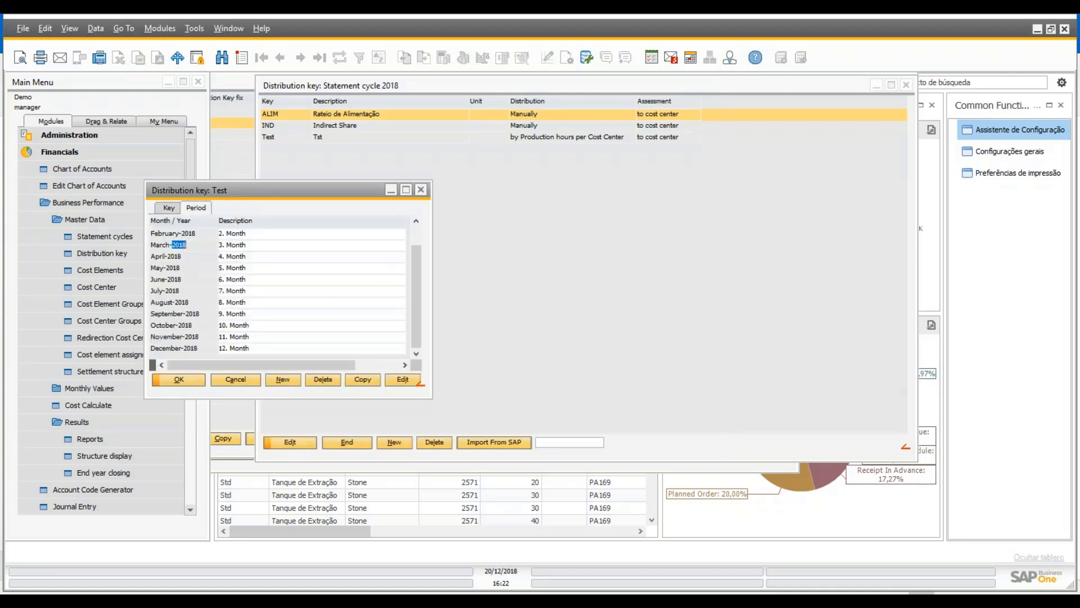
click(403, 380)
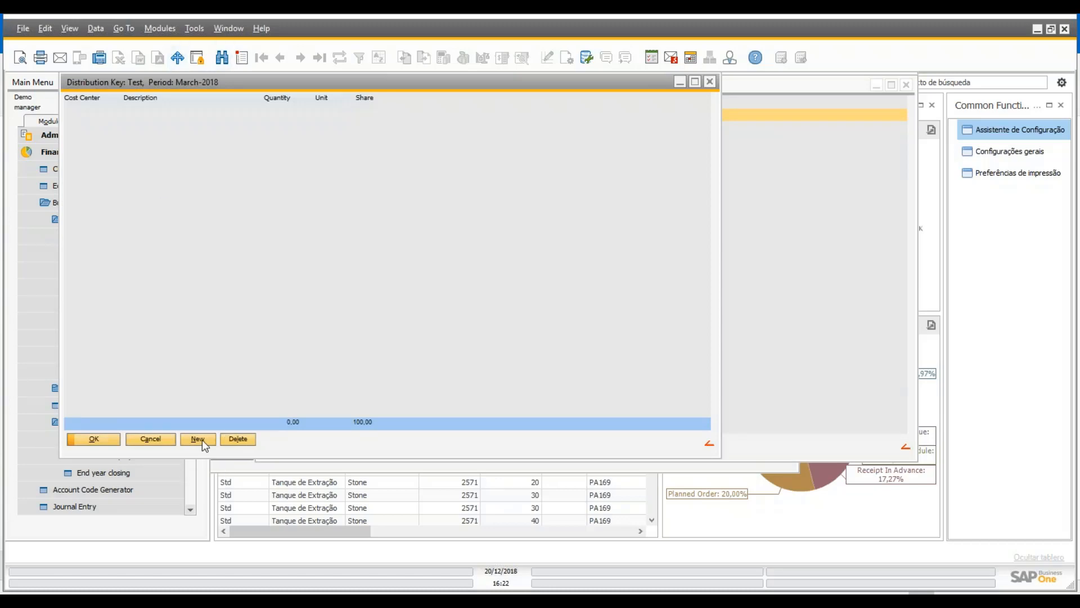
click(199, 439)
click(115, 111)
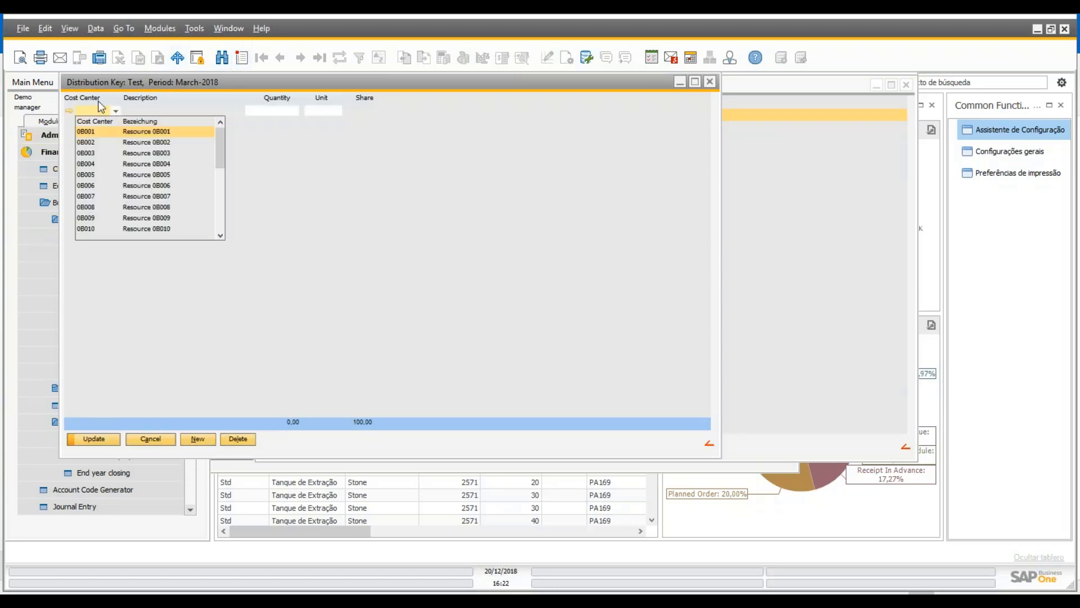
click(116, 174)
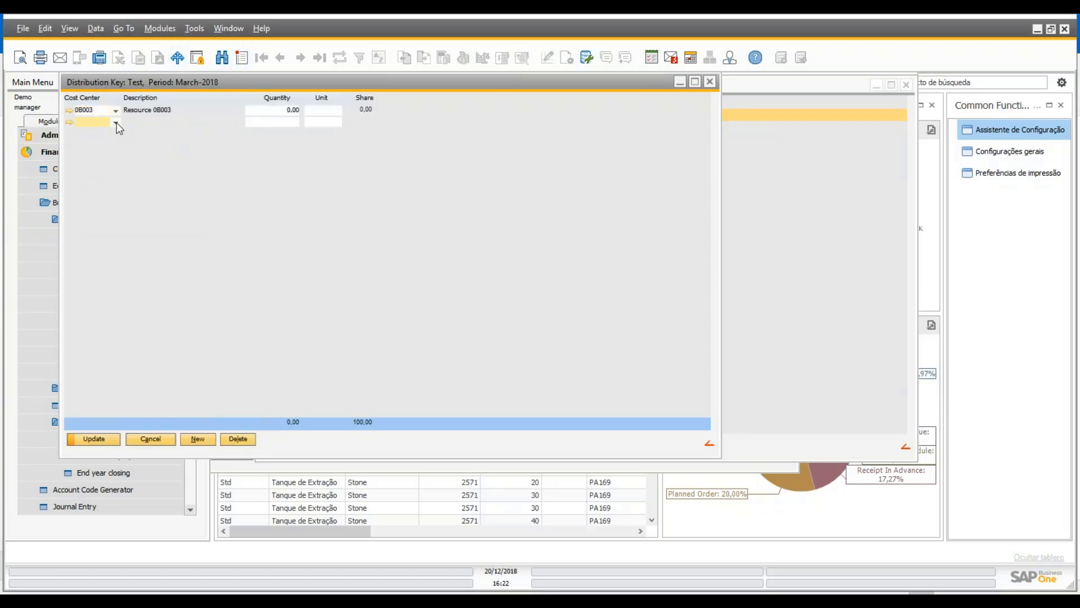
click(116, 122)
click(126, 184)
click(94, 439)
click(94, 438)
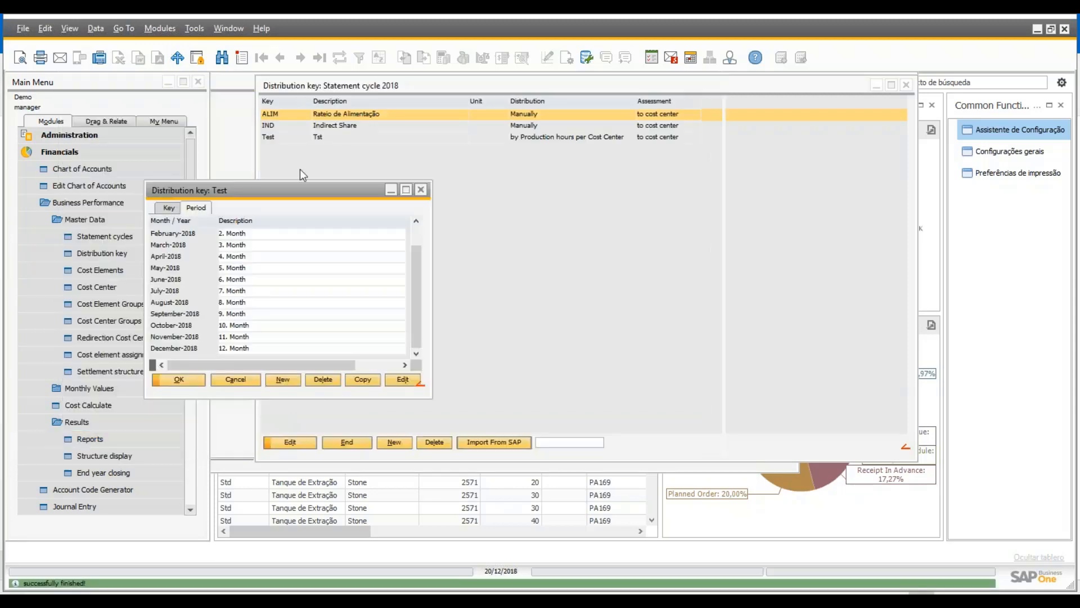
Step: Close the distribution key Test window and delete distribution key Test from statement cycle 2018, confirming the deletion
click(169, 208)
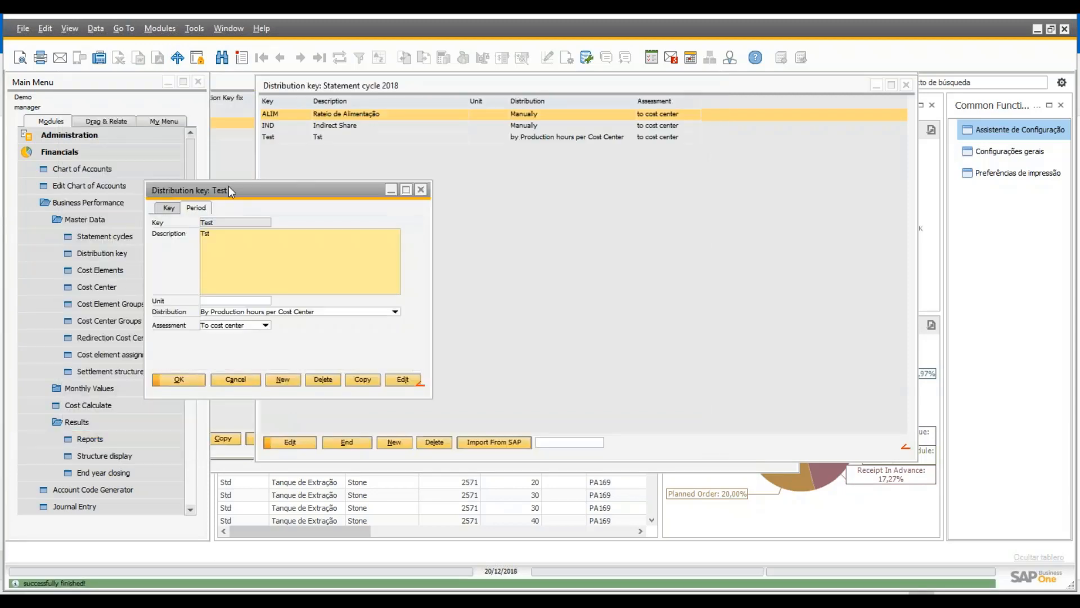
click(240, 384)
click(340, 137)
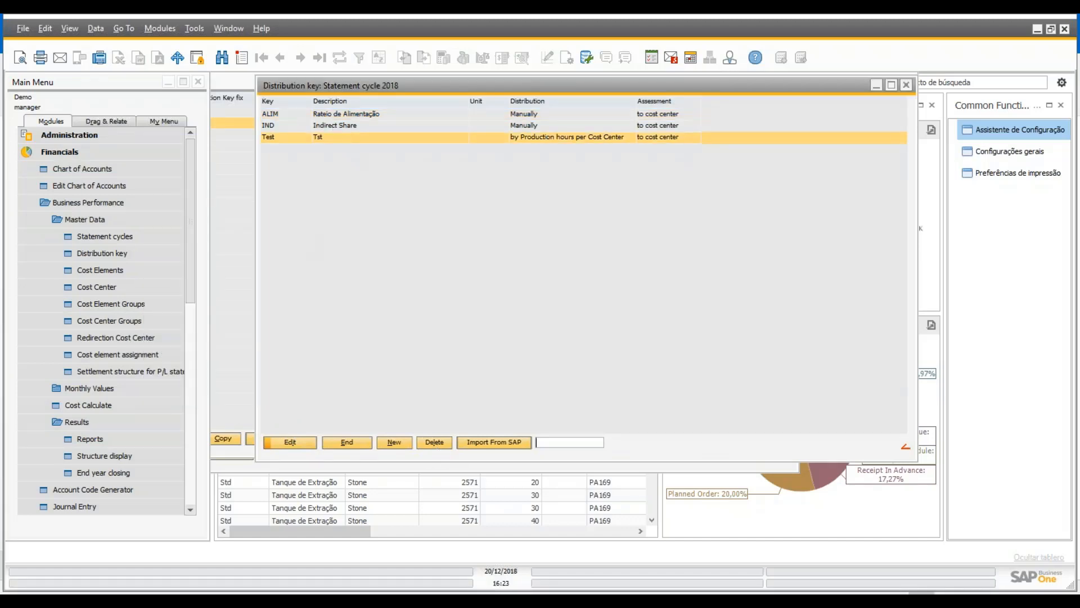
click(434, 442)
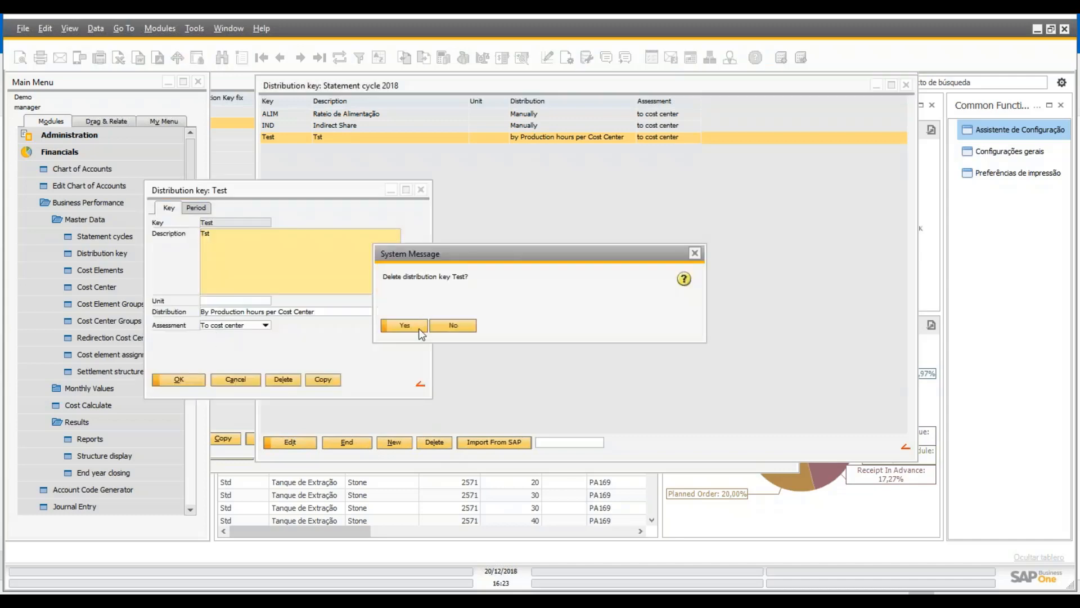
click(419, 328)
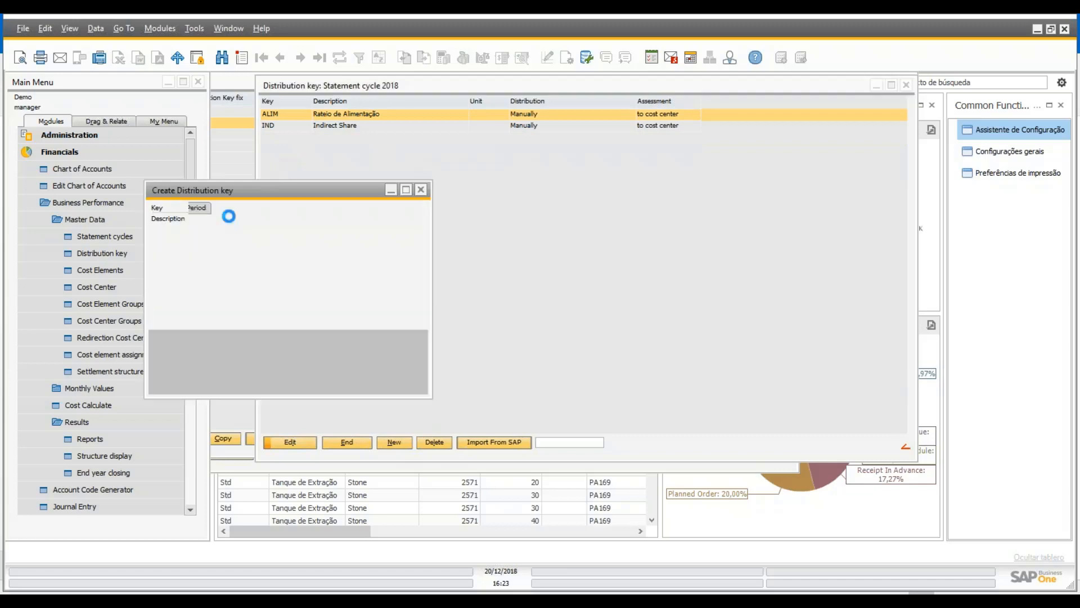
Step: Create distribution key Test with description Test, keeping the distribution set to Manually and the assessment to cost center
text(Test)
key(Tab)
text(Test)
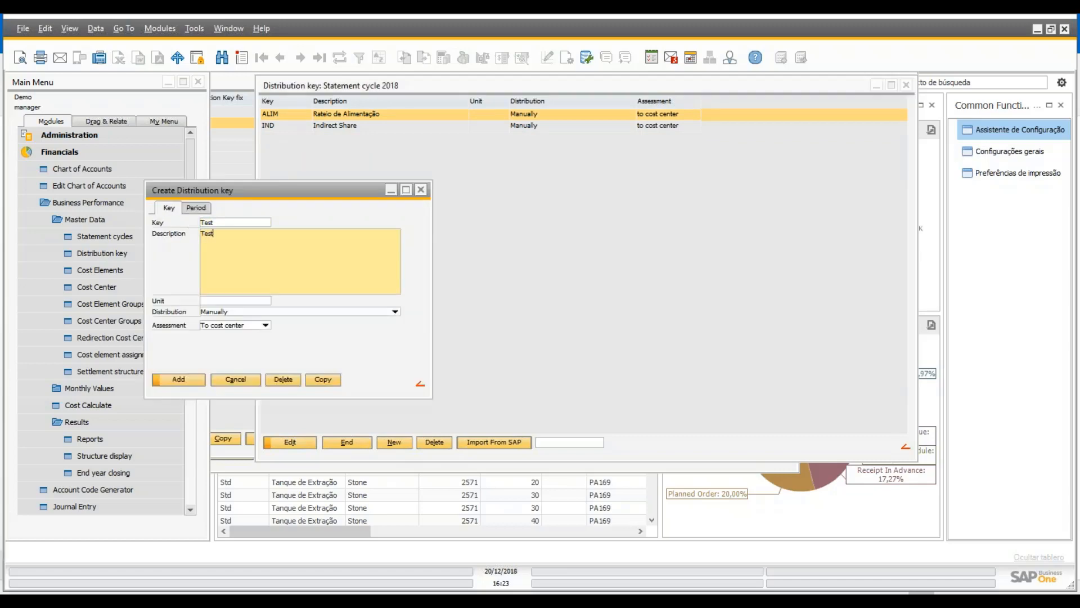
key(Tab)
click(179, 382)
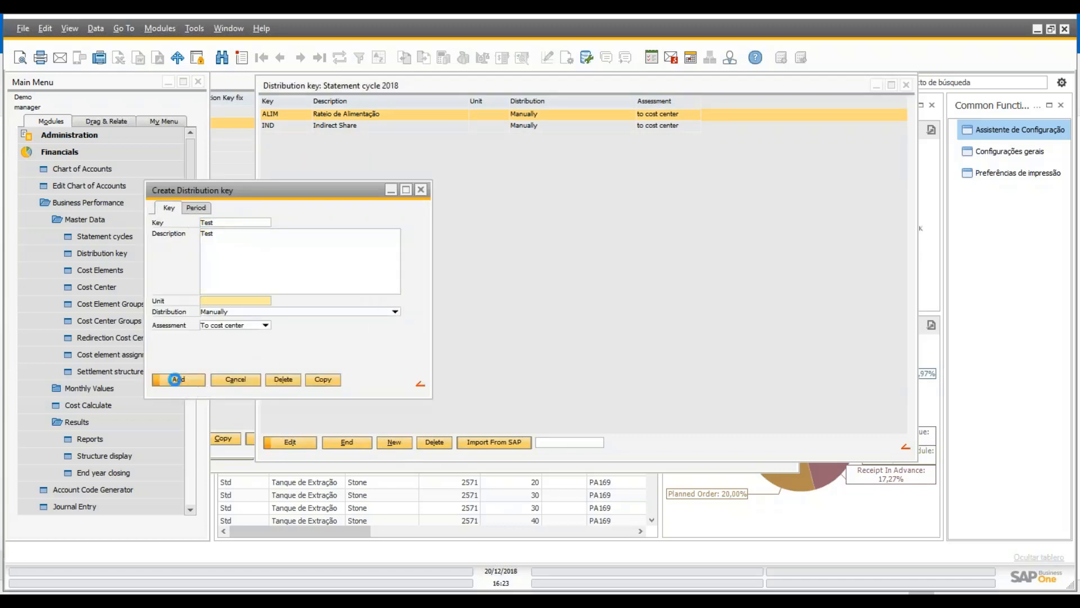
Step: Add an STD period to the manually distributed key Test
click(195, 207)
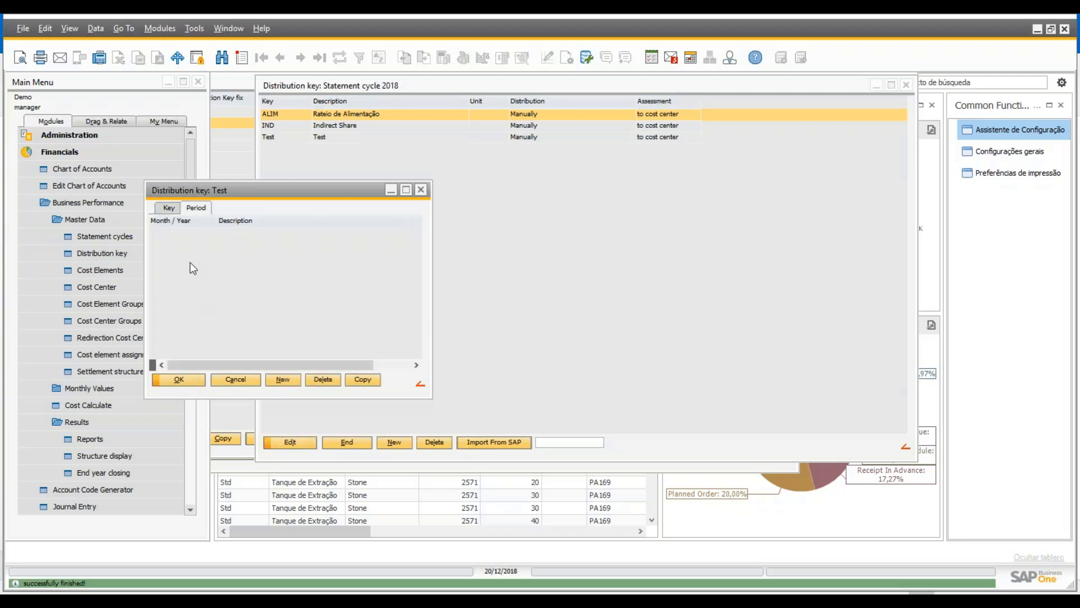
click(287, 383)
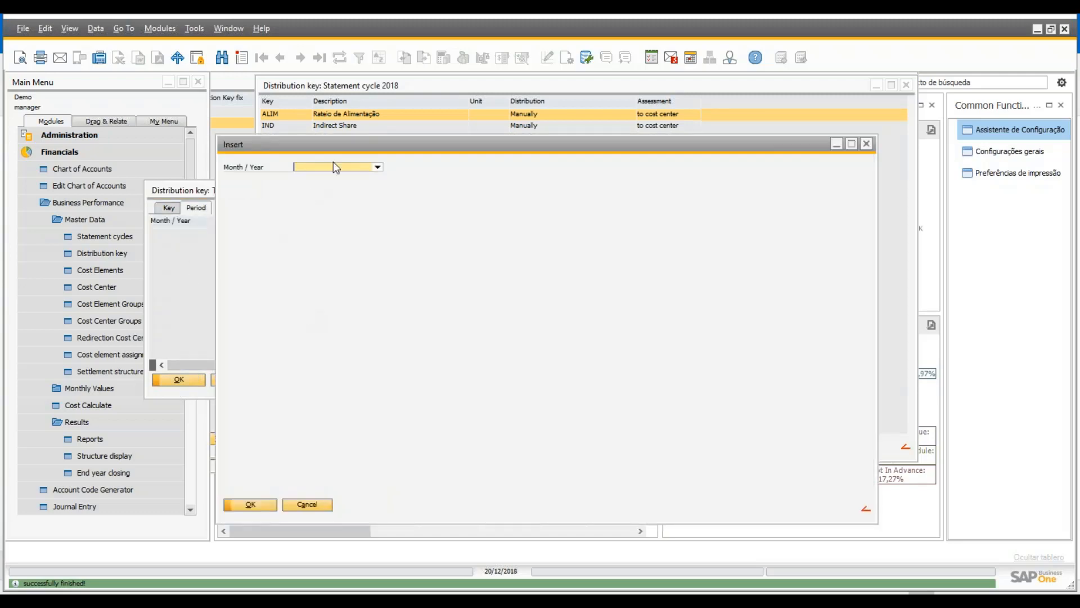
click(378, 168)
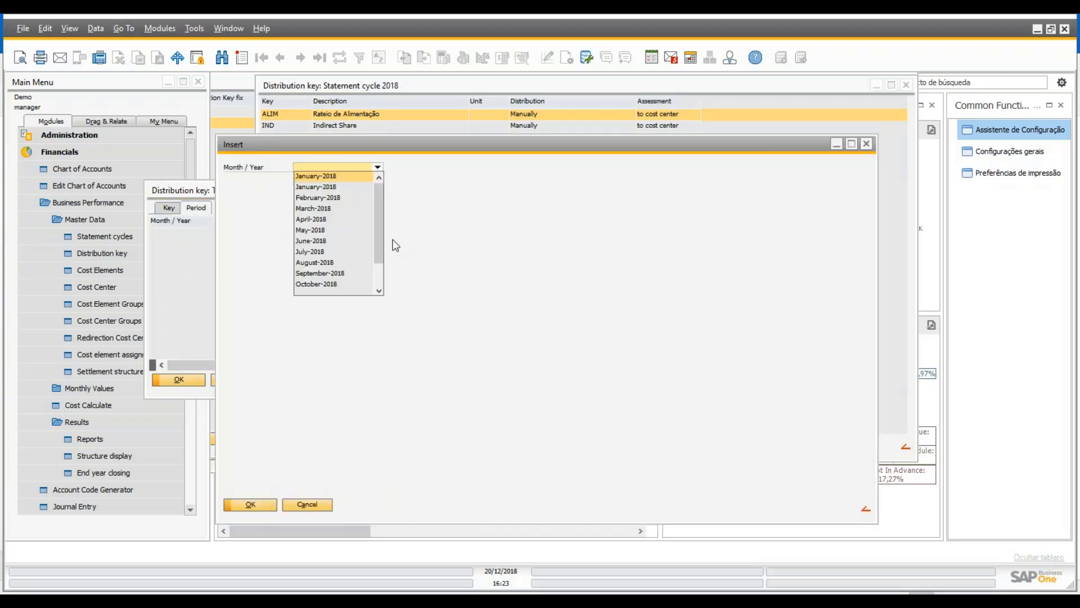
scroll(381, 251, down, 2)
click(435, 163)
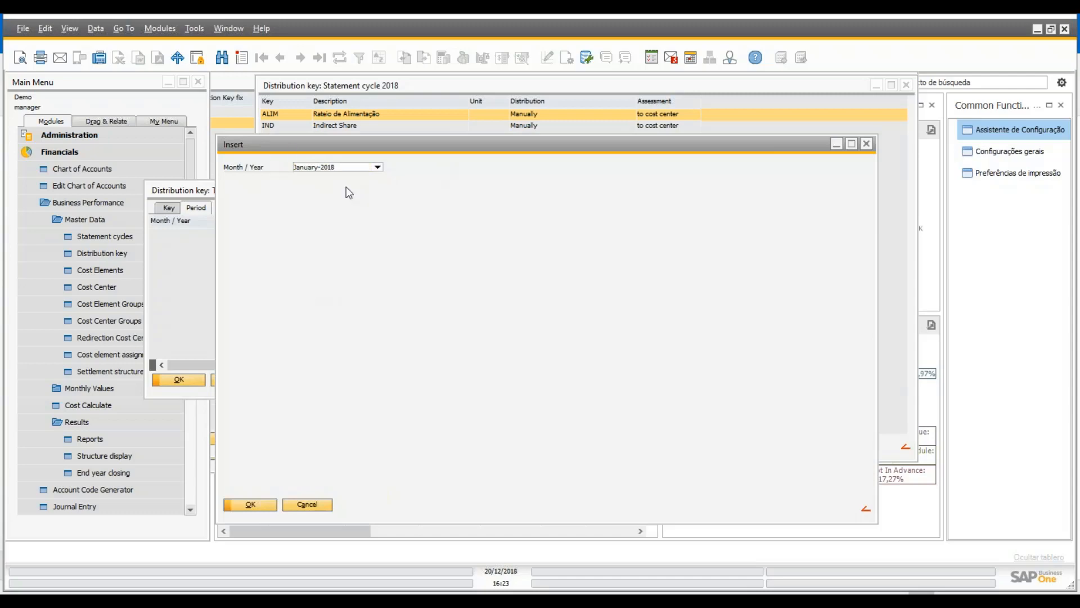
click(274, 508)
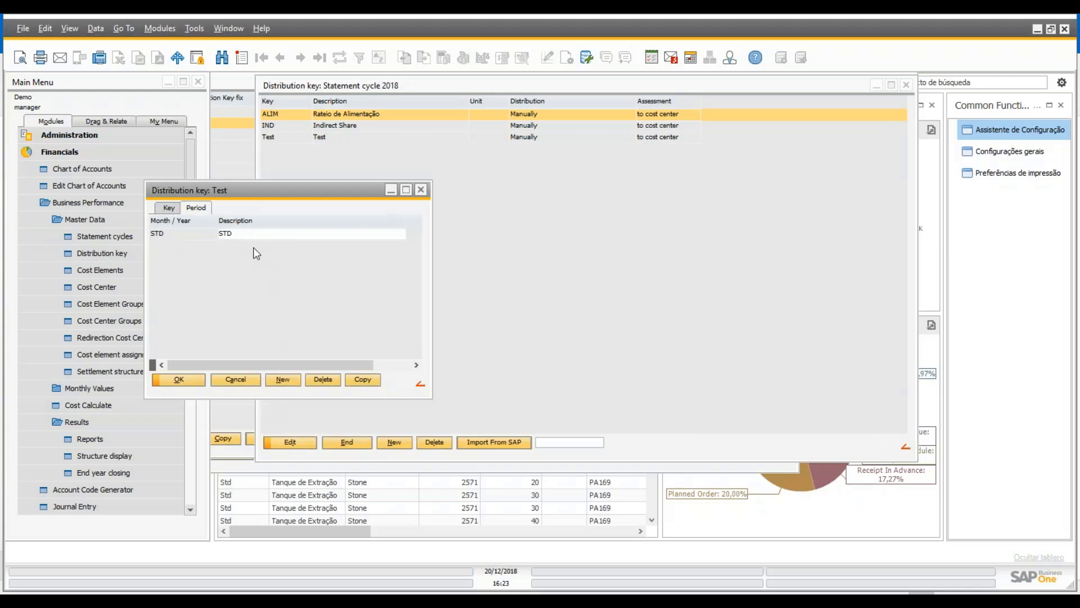
Step: Open the STD period of distribution key Test and add cost centers 0B004 and 0B005
double_click(251, 232)
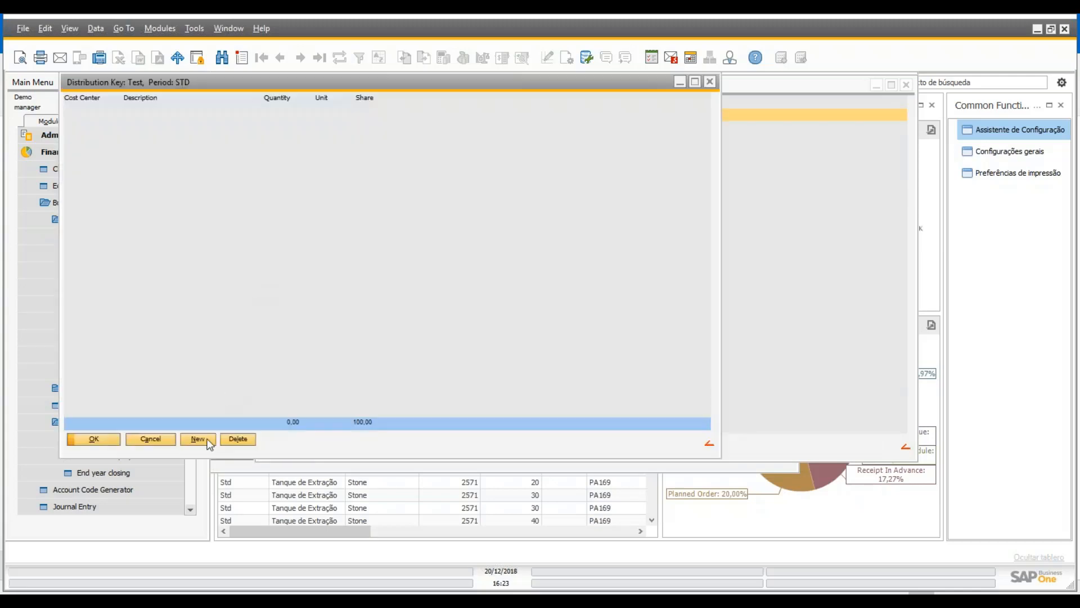
click(198, 440)
click(115, 113)
click(125, 164)
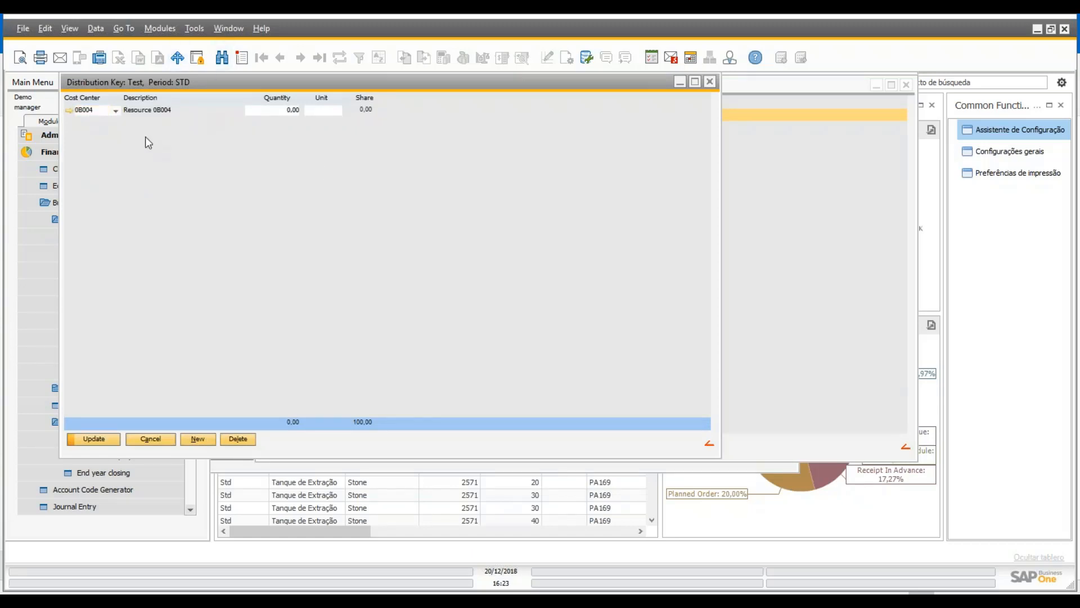
click(280, 108)
click(194, 441)
click(115, 123)
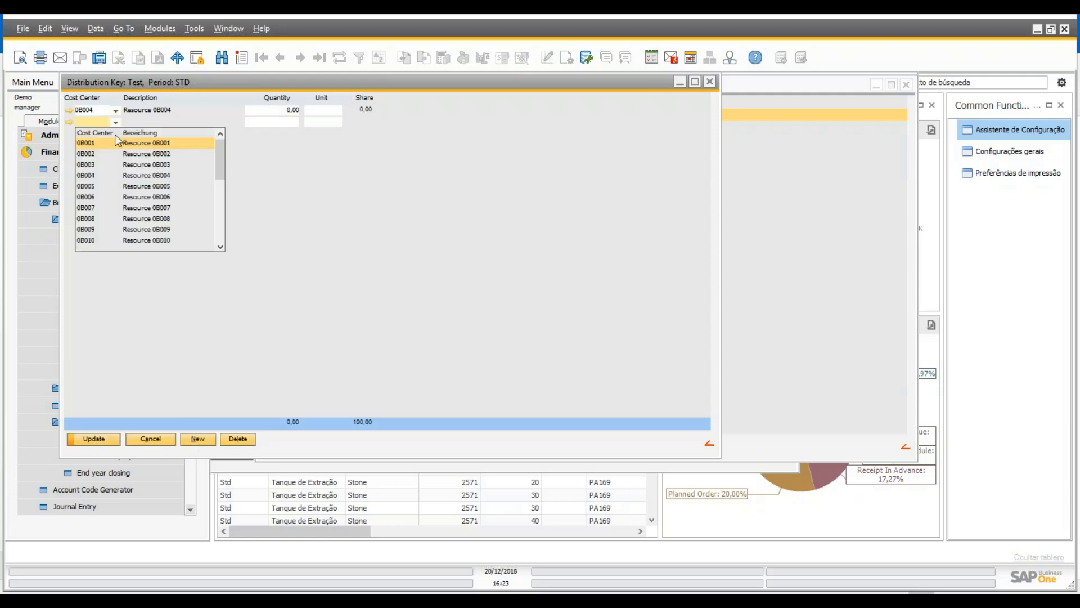
click(93, 188)
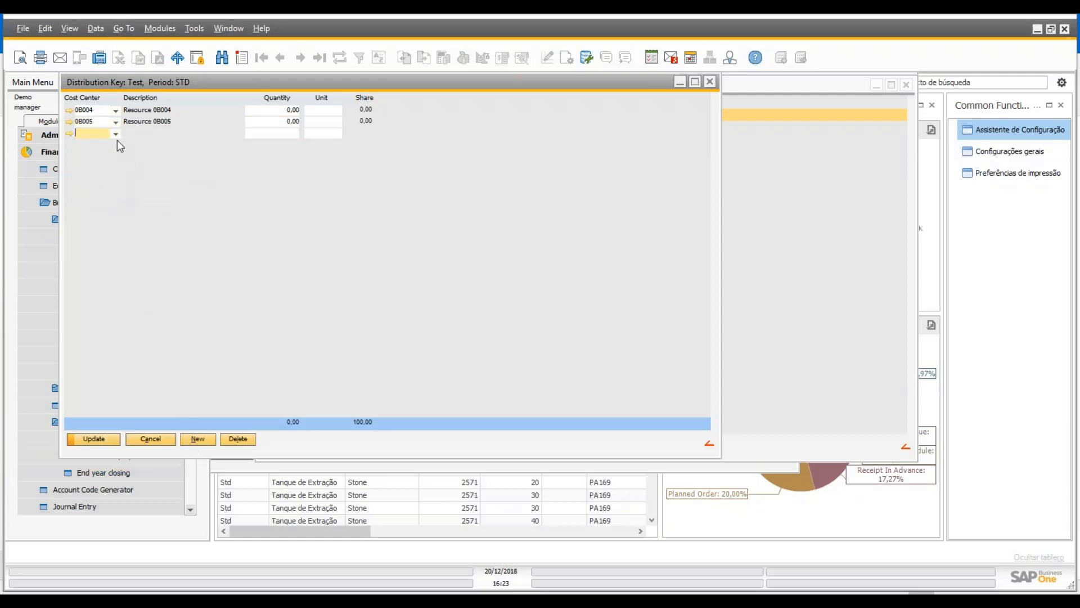
Step: Add cost centers 0B006 and 0B007 to the STD period of distribution key Test
click(115, 134)
click(263, 122)
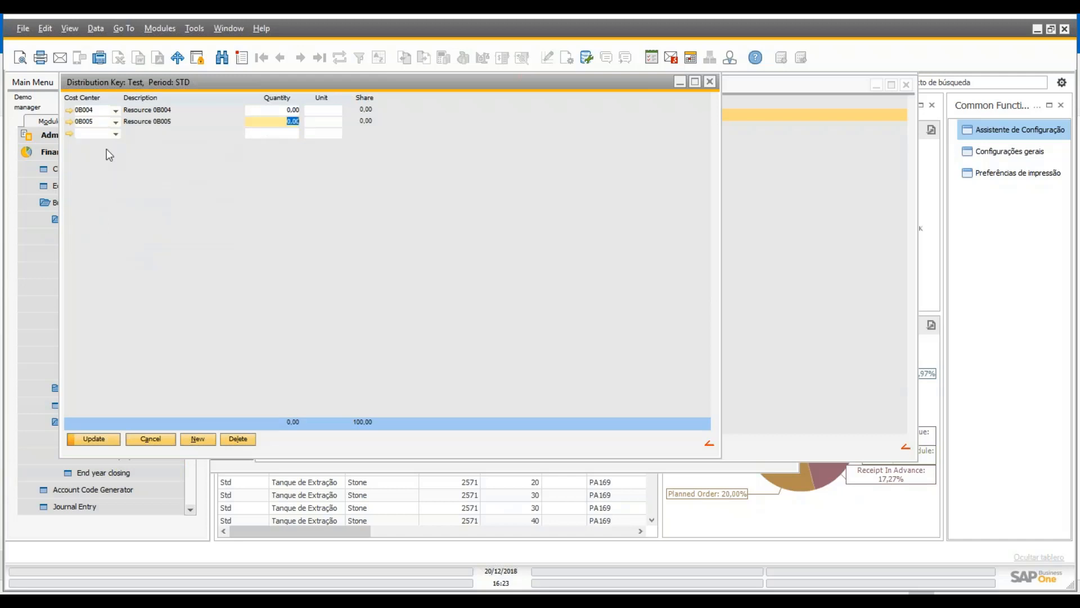
click(113, 137)
click(97, 212)
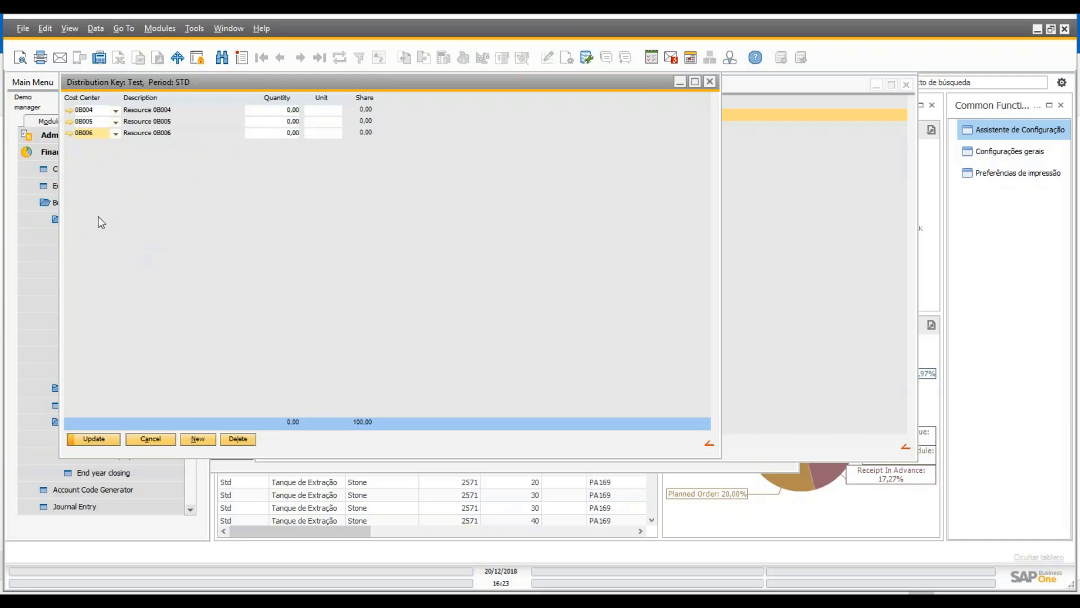
click(115, 146)
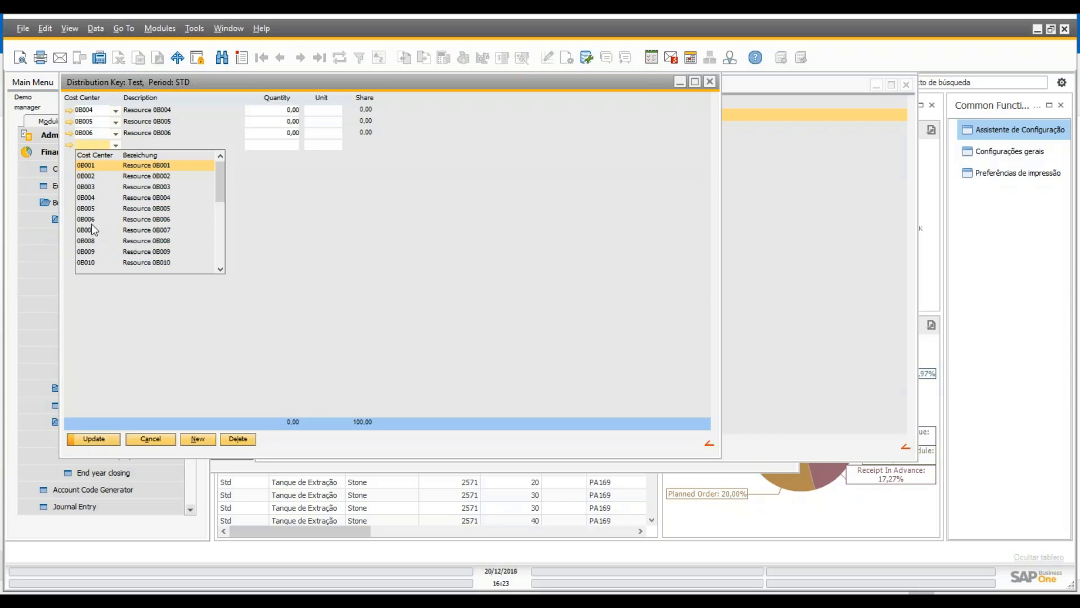
click(91, 224)
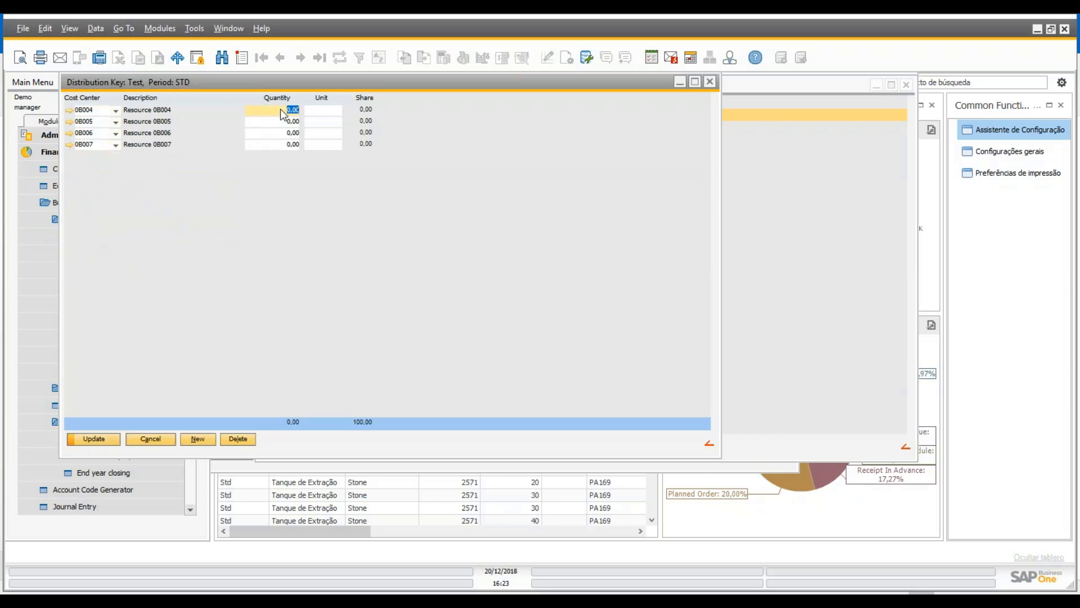
Step: Enter quantities 15, 8, 3 and 20 for cost centers 0B004, 0B005, 0B006 and 0B007, and close the STD period without saving
text(15)
click(295, 123)
text(8)
click(296, 135)
text(3)
click(294, 145)
text(20)
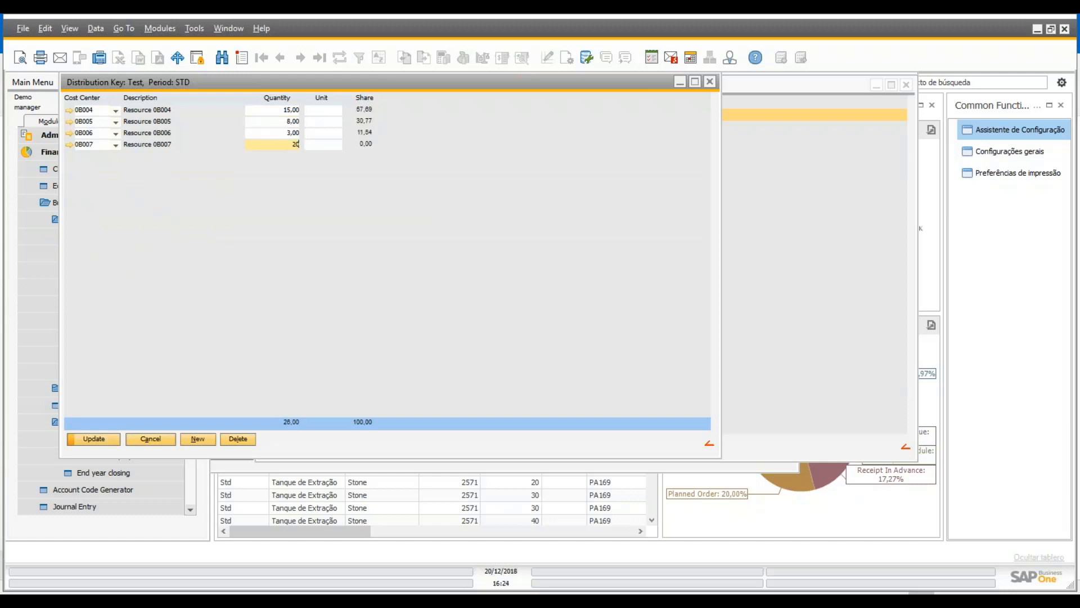
key(Tab)
click(165, 441)
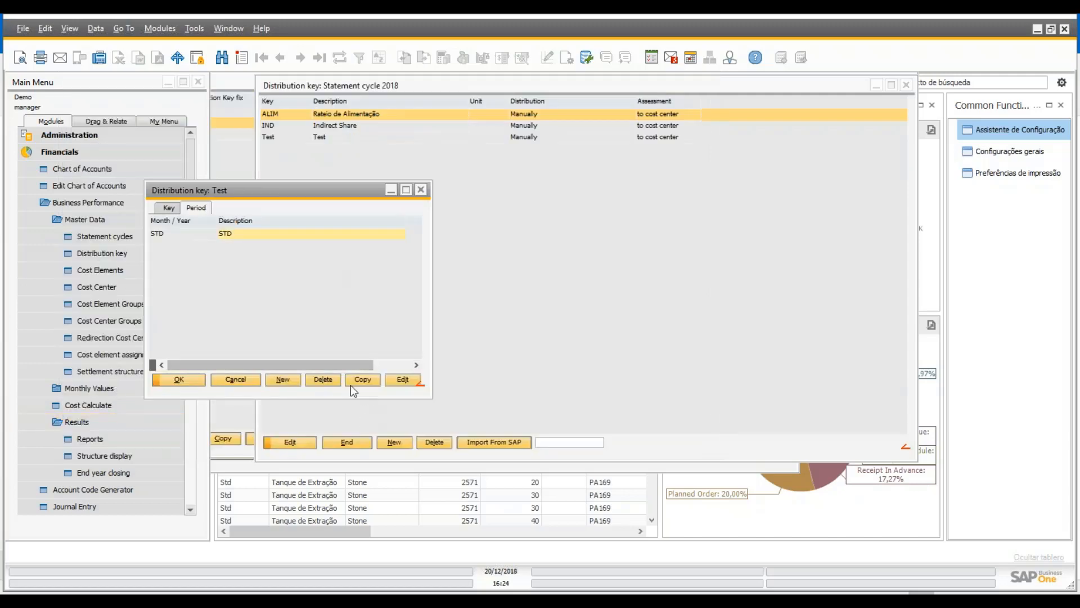
Step: Delete the STD period from distribution key Test and confirm the deletion
click(172, 234)
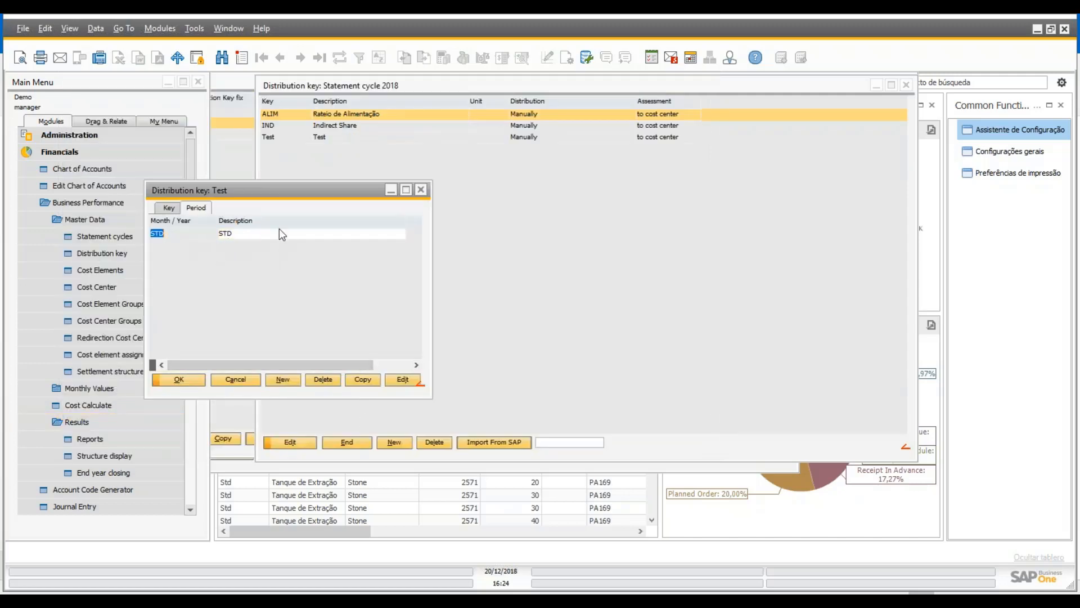
click(323, 380)
click(403, 325)
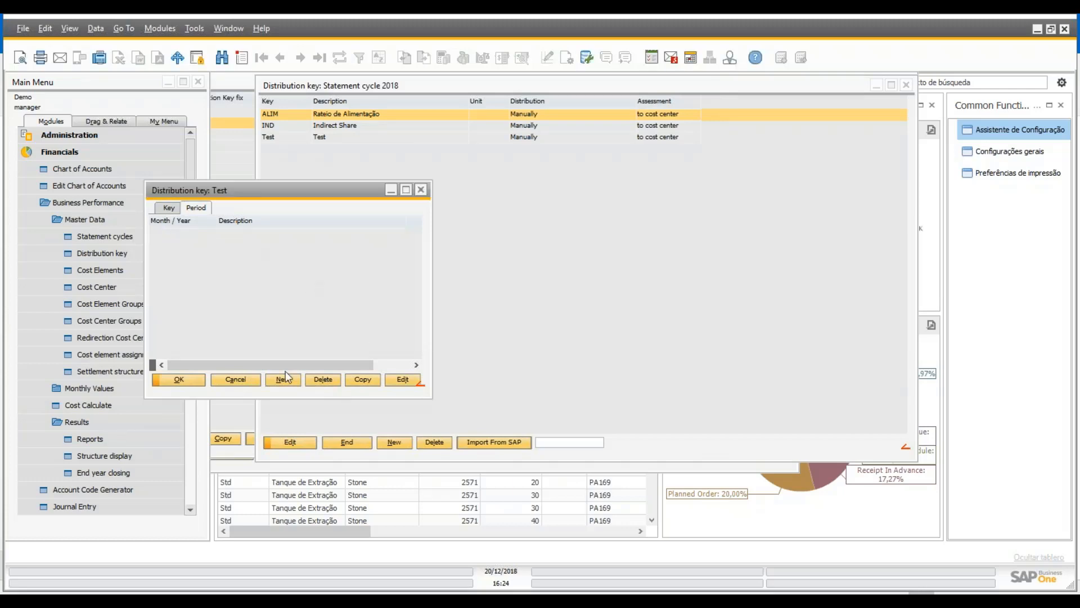
Step: Add the January-2018 period to distribution key Test
click(291, 381)
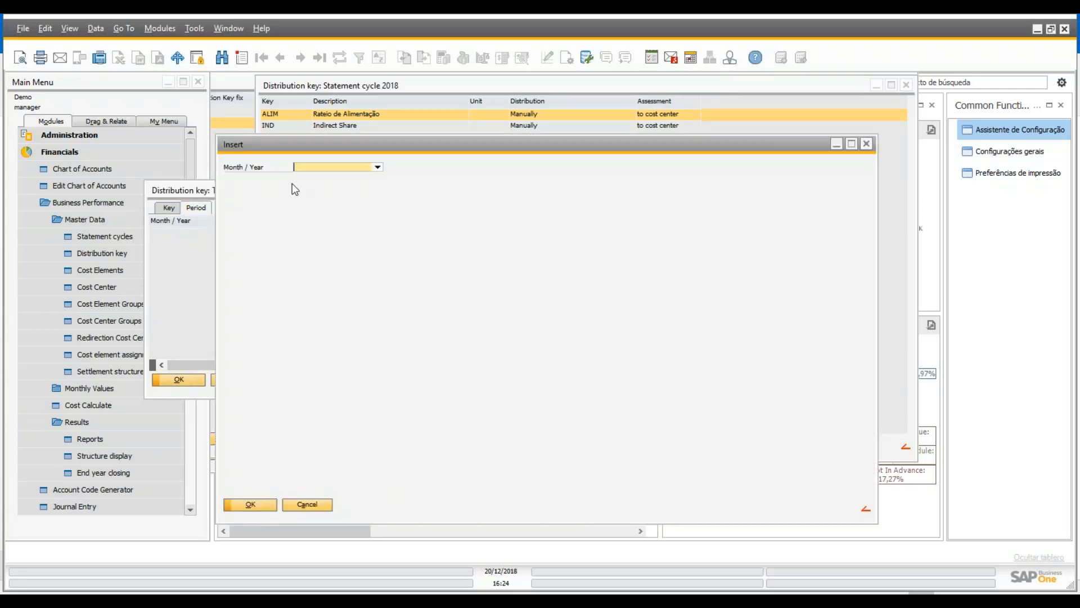
click(378, 168)
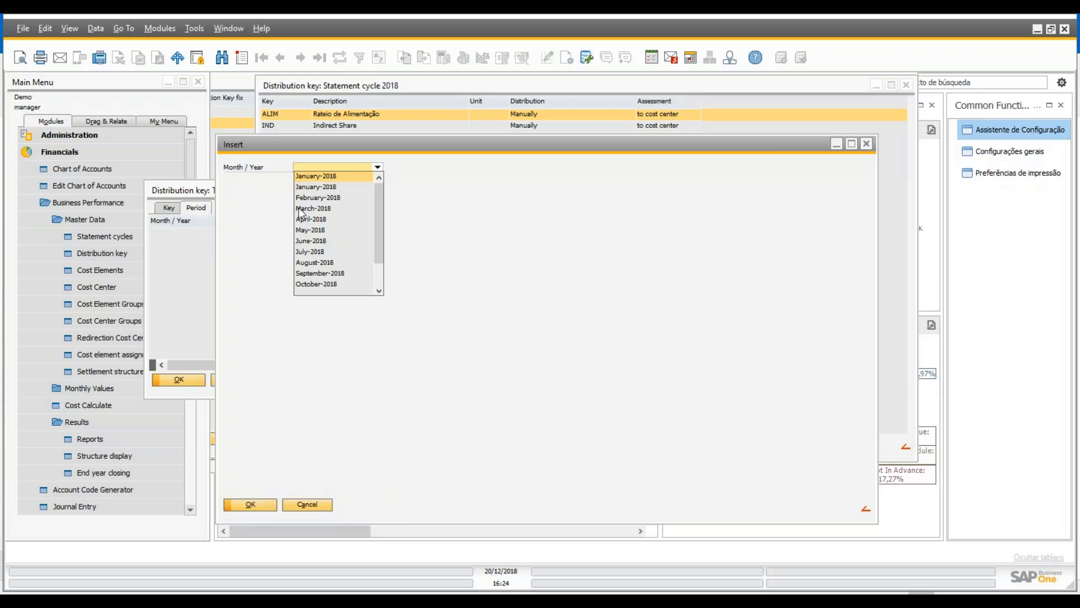
click(343, 187)
click(257, 505)
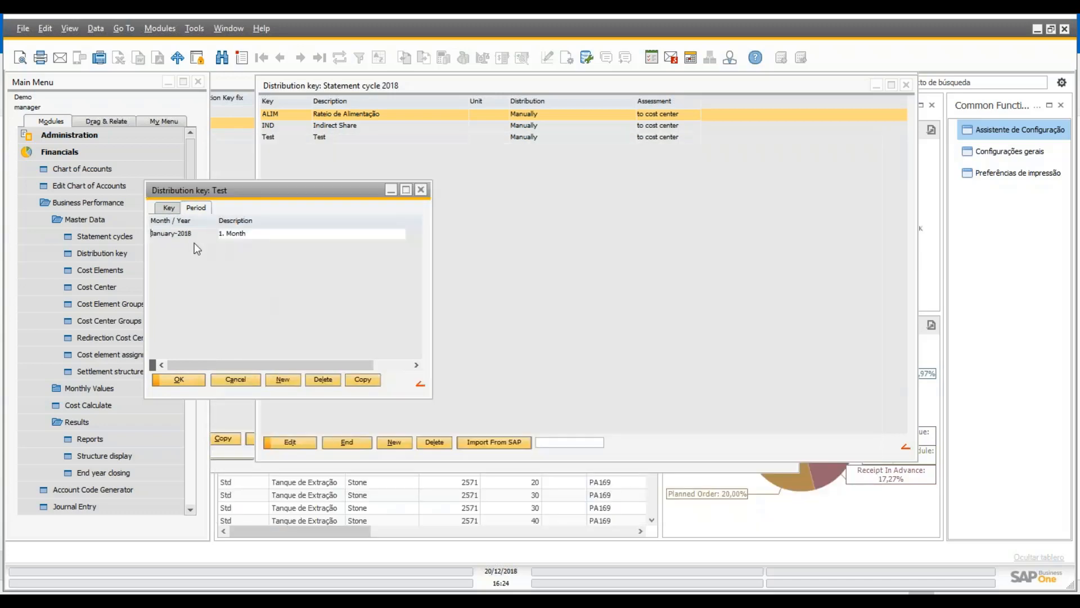
Step: Open the January-2018 period and add cost center 0B001 with quantity 8000 and cost center 0B002 with quantity 7500
double_click(184, 233)
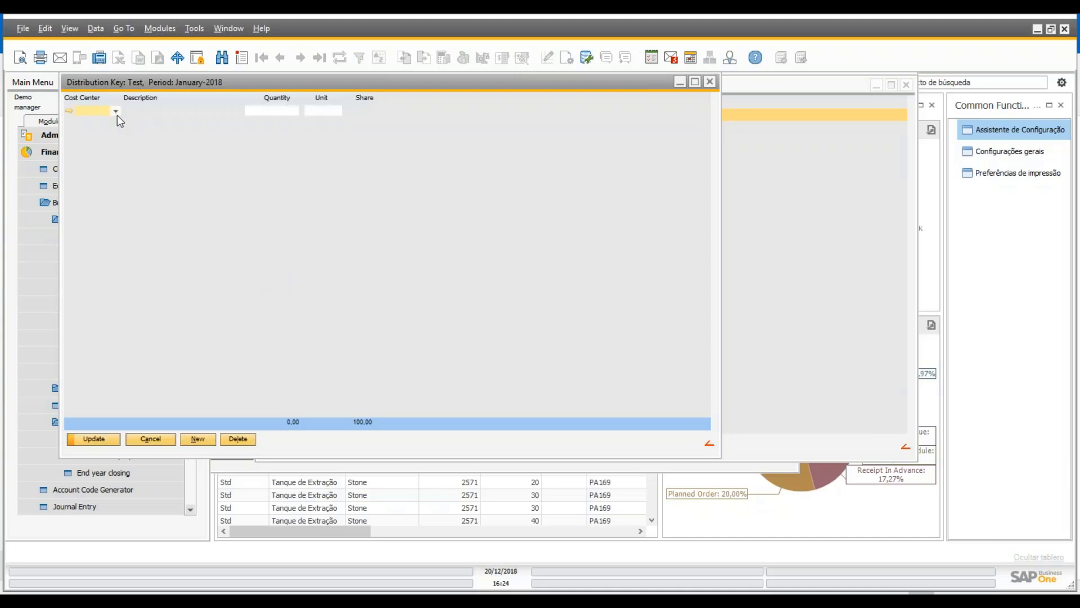
click(115, 111)
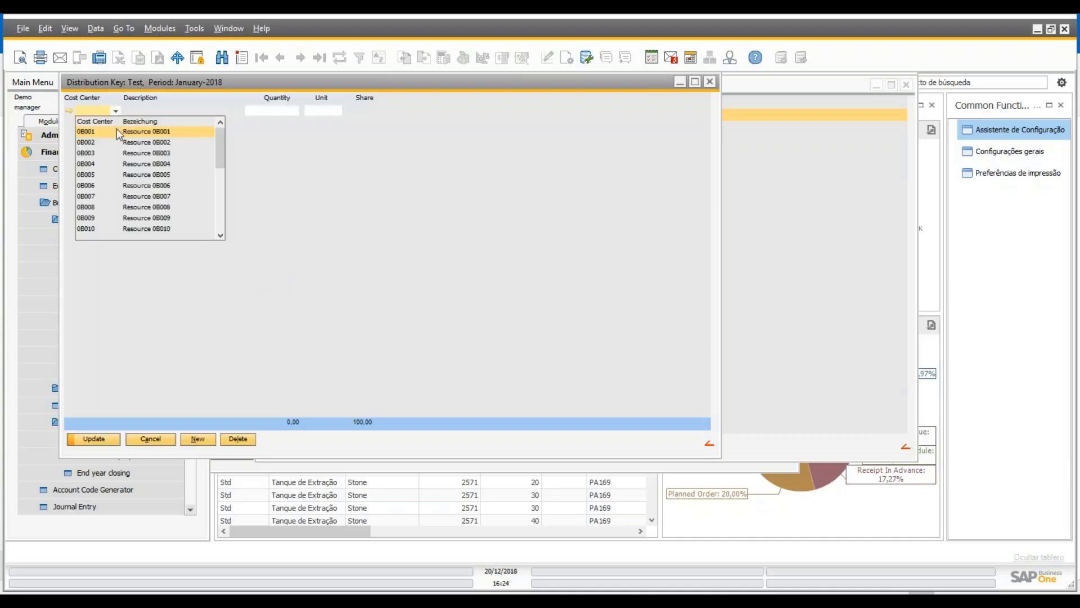
click(117, 128)
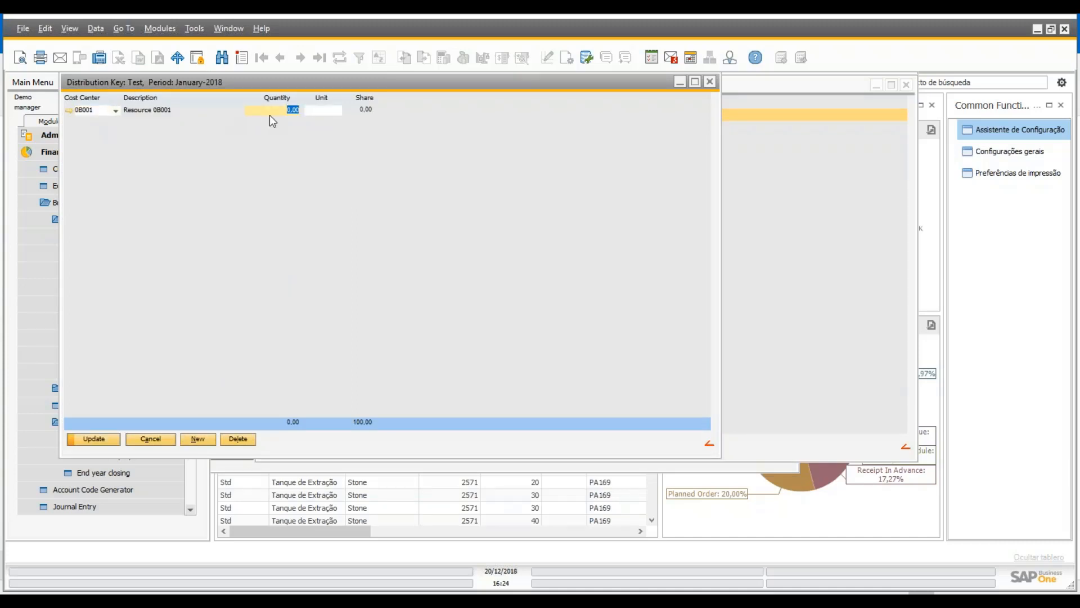
text(8000)
click(209, 441)
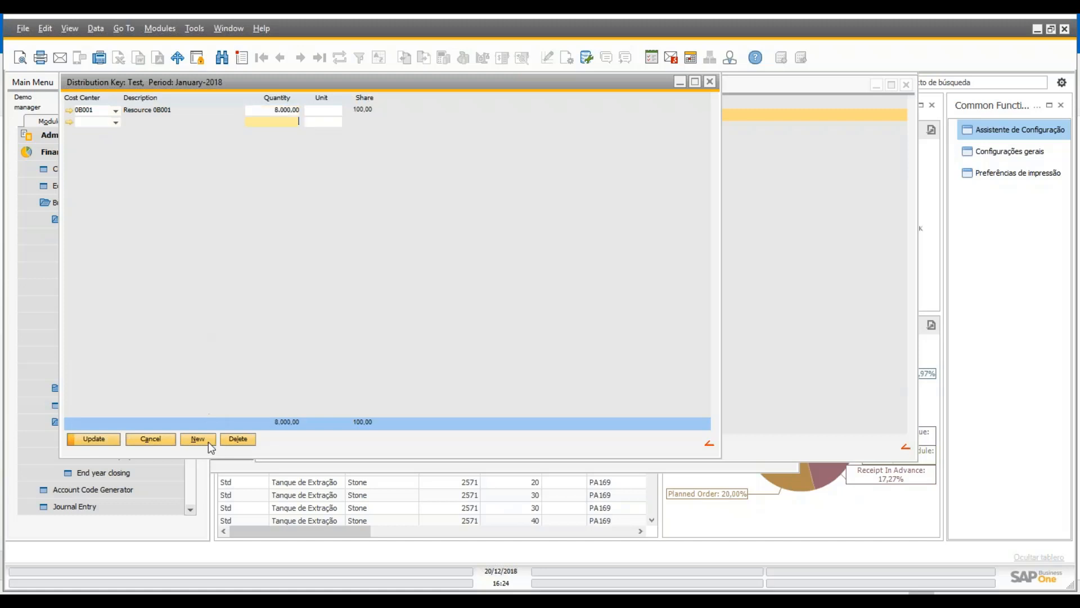
click(115, 122)
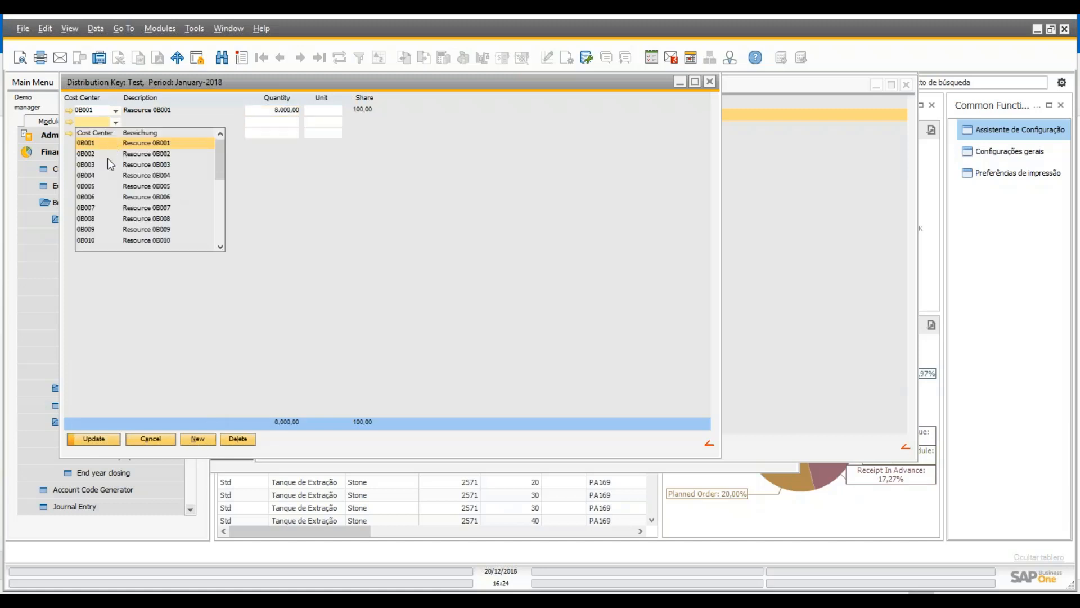
click(107, 154)
text(7500)
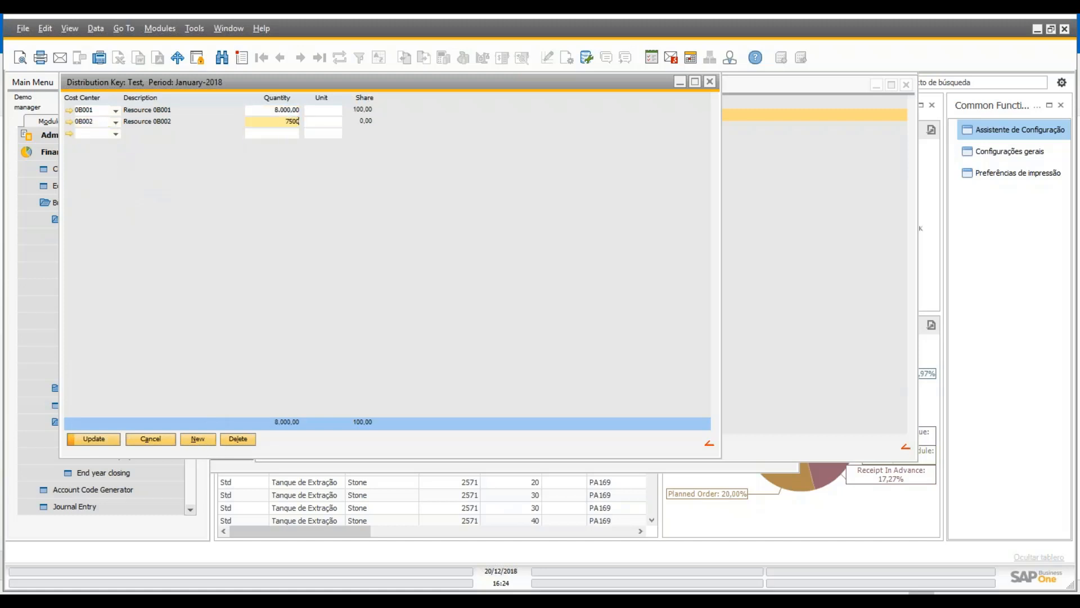
key(Tab)
Step: Add cost center 0B003 with quantity 25000 to the January-2018 period, then save and close the period
click(115, 134)
click(113, 169)
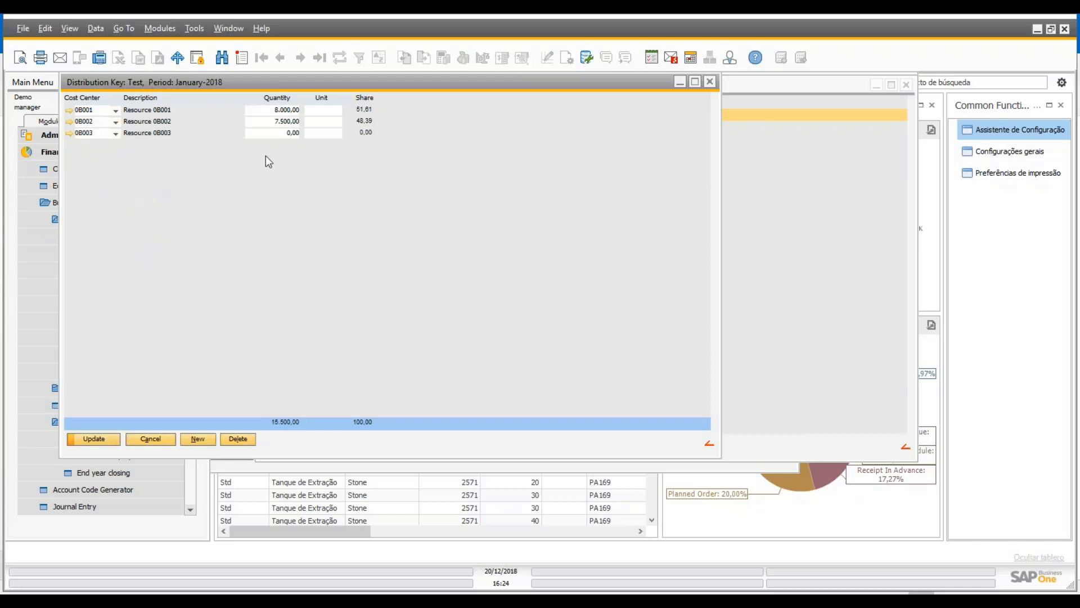
text(25000)
key(Tab)
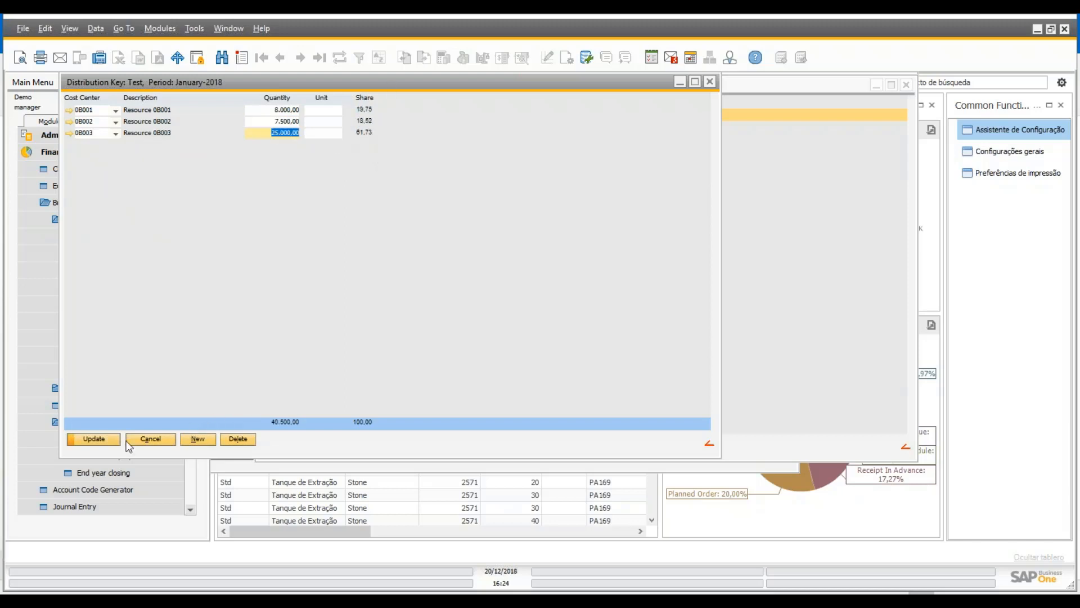
click(95, 439)
click(95, 440)
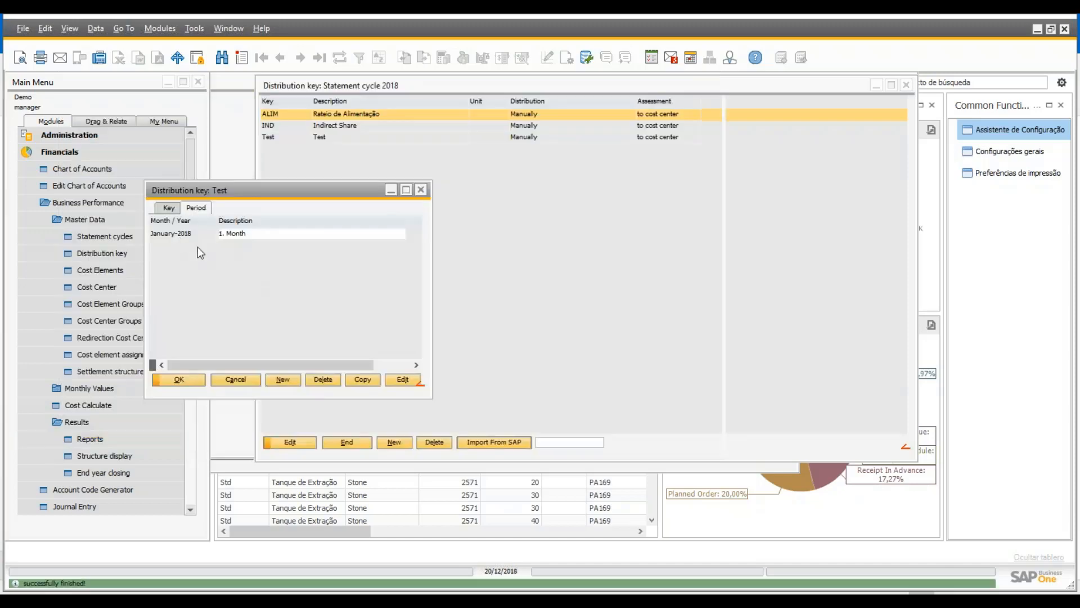
Step: Review the January-2018 period of distribution key Test and copy it to February-2018
double_click(185, 233)
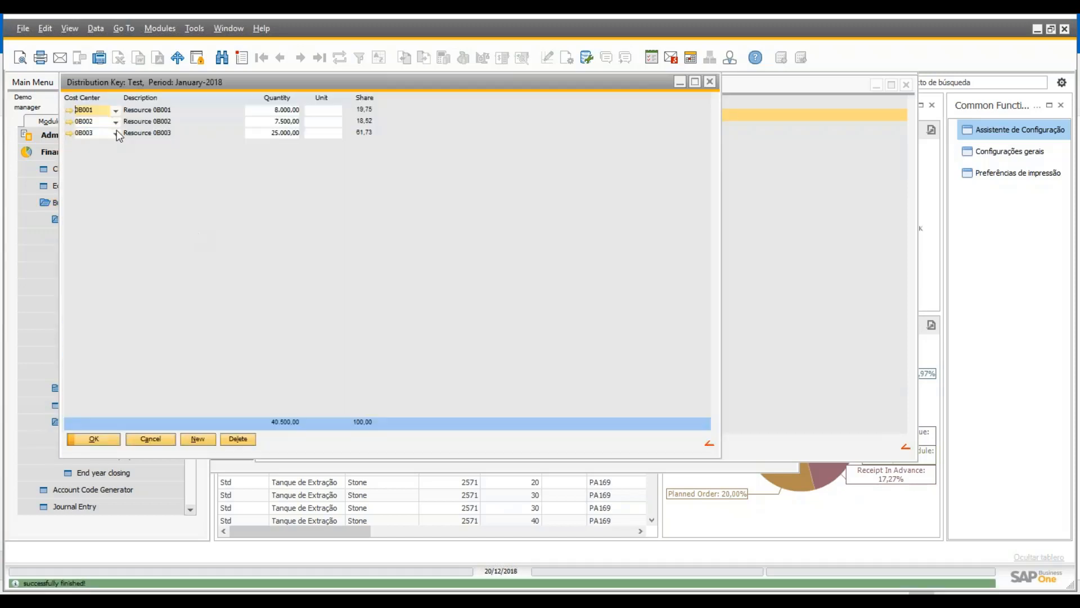
click(107, 436)
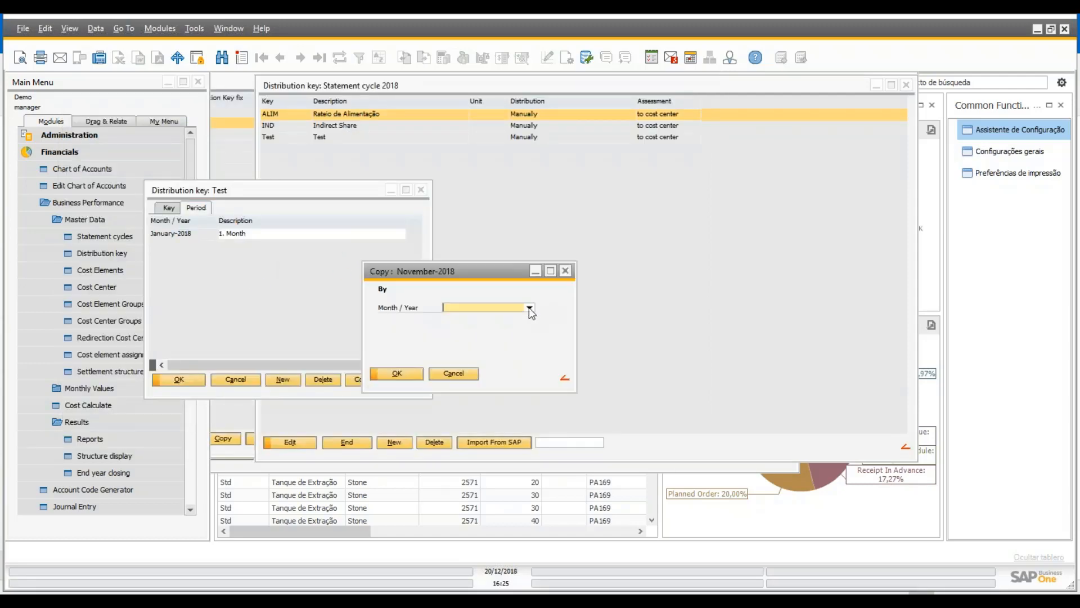
click(529, 308)
click(492, 305)
click(419, 374)
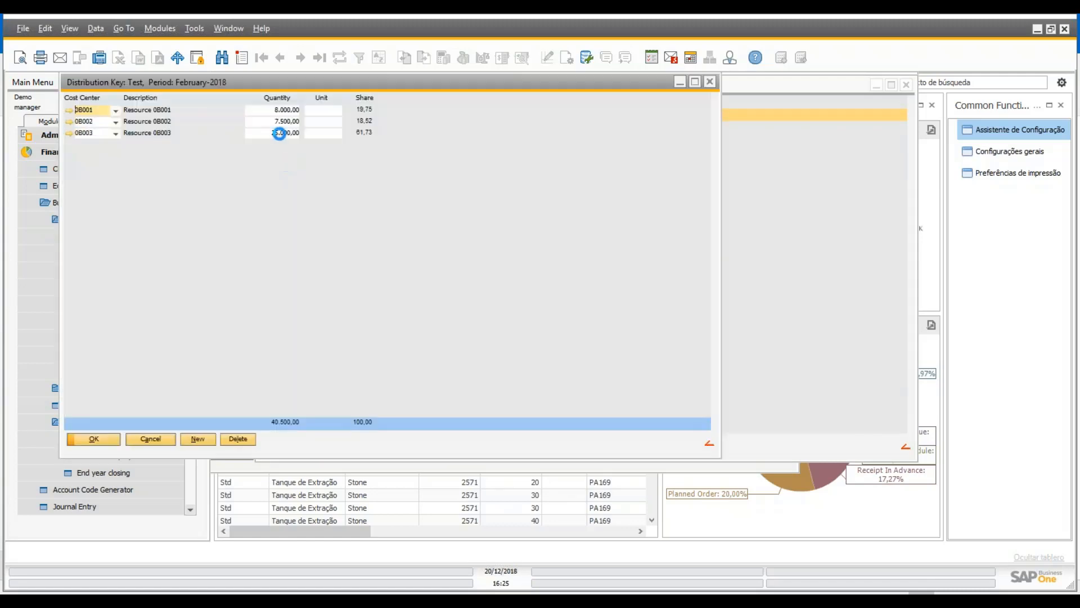
Step: Set the quantity of cost center 0B003 to 20000 in the February-2018 period, then save and close distribution key Test
click(287, 112)
click(288, 123)
click(286, 133)
text(20.000)
key(Tab)
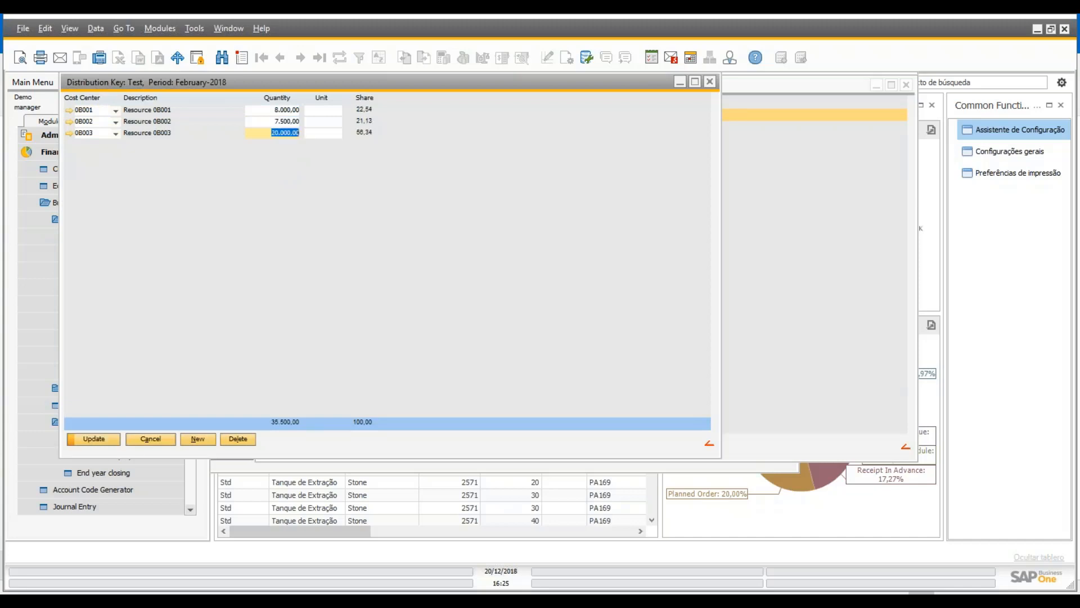
key(Return)
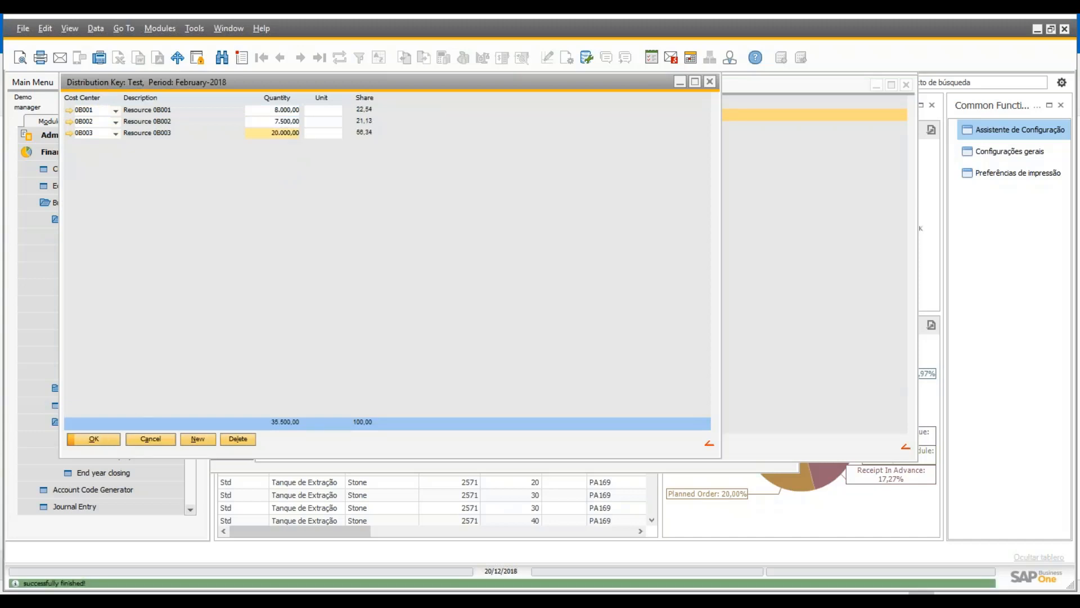
key(Return)
key(Return)
click(352, 139)
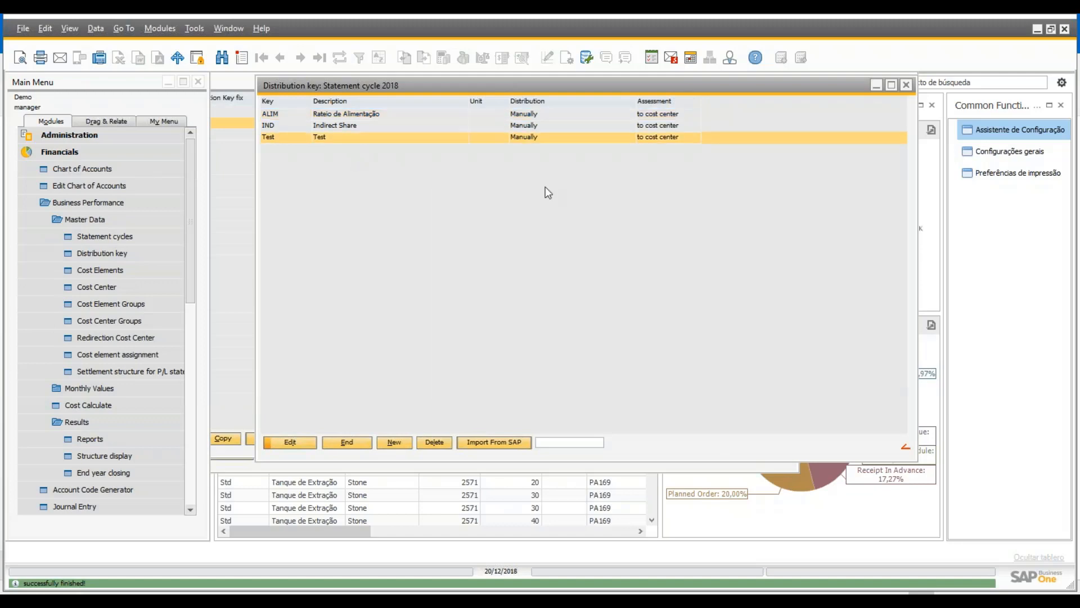
Step: Try Test as the fixed distribution key of cost center IND001, then discard the change and close the cost center list
click(118, 285)
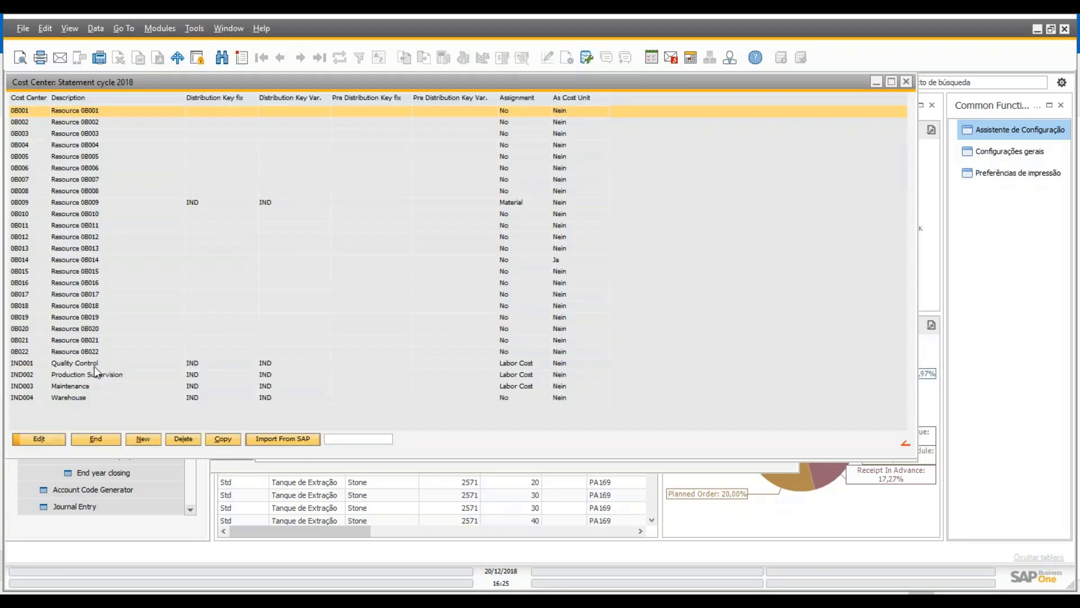
double_click(94, 366)
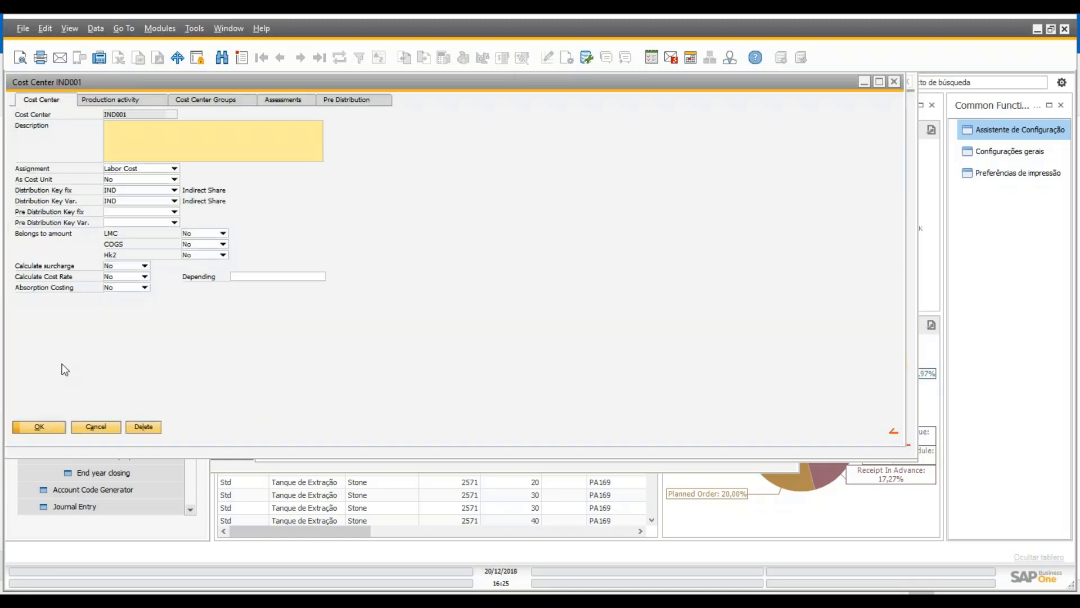
click(174, 190)
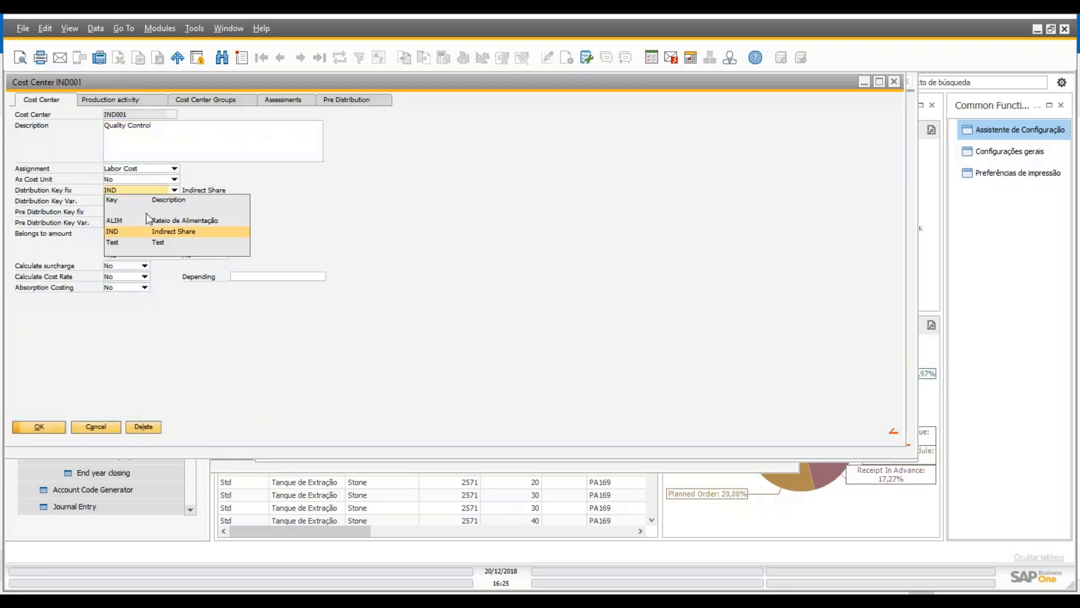
click(115, 243)
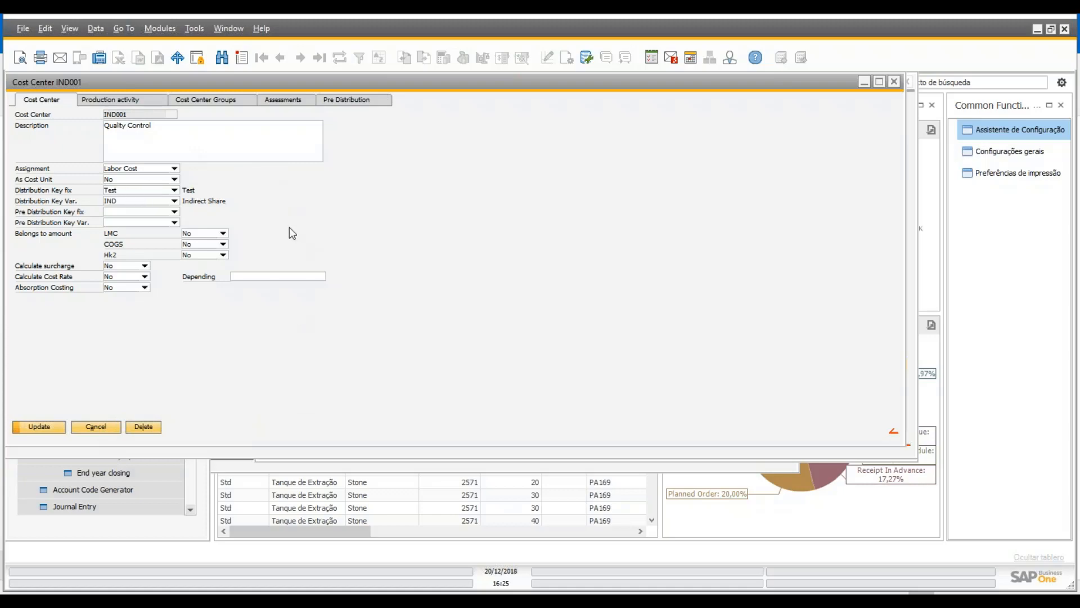
click(103, 427)
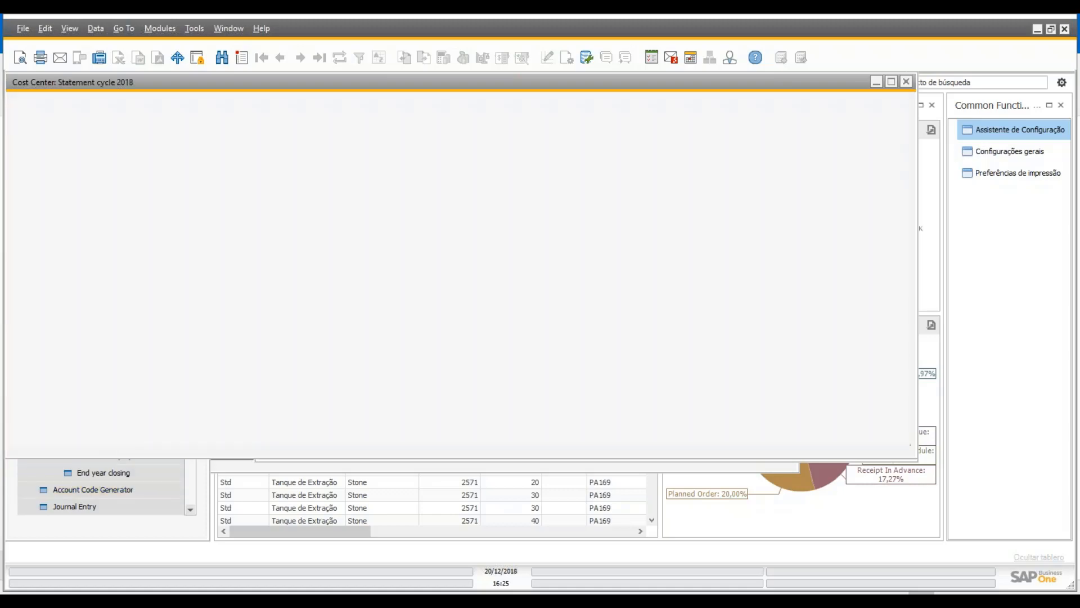
click(97, 438)
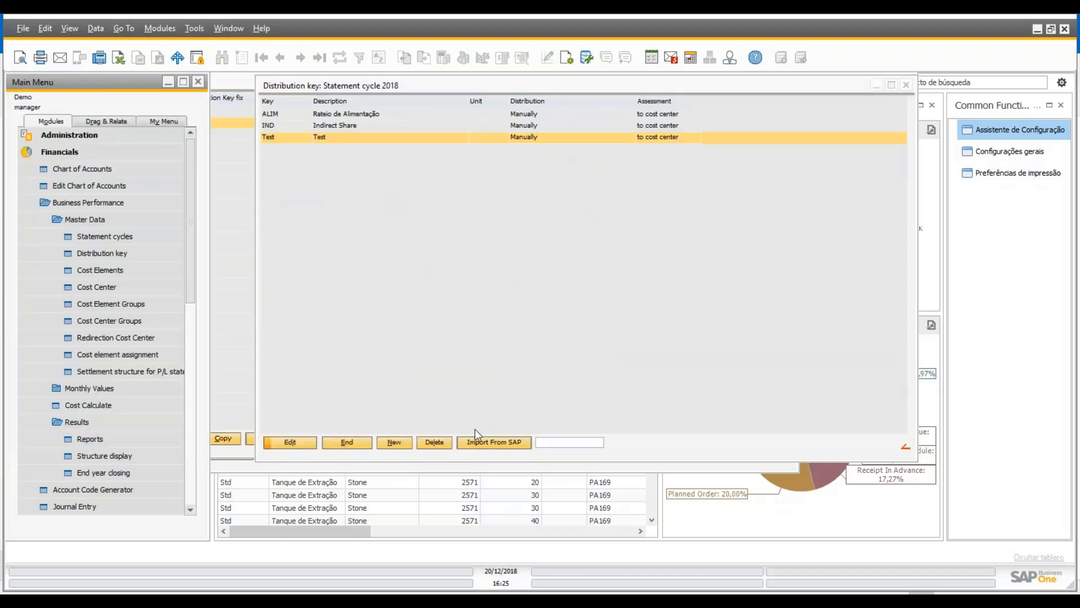
Step: Delete distribution key Test from statement cycle 2018 and confirm the deletion
click(427, 445)
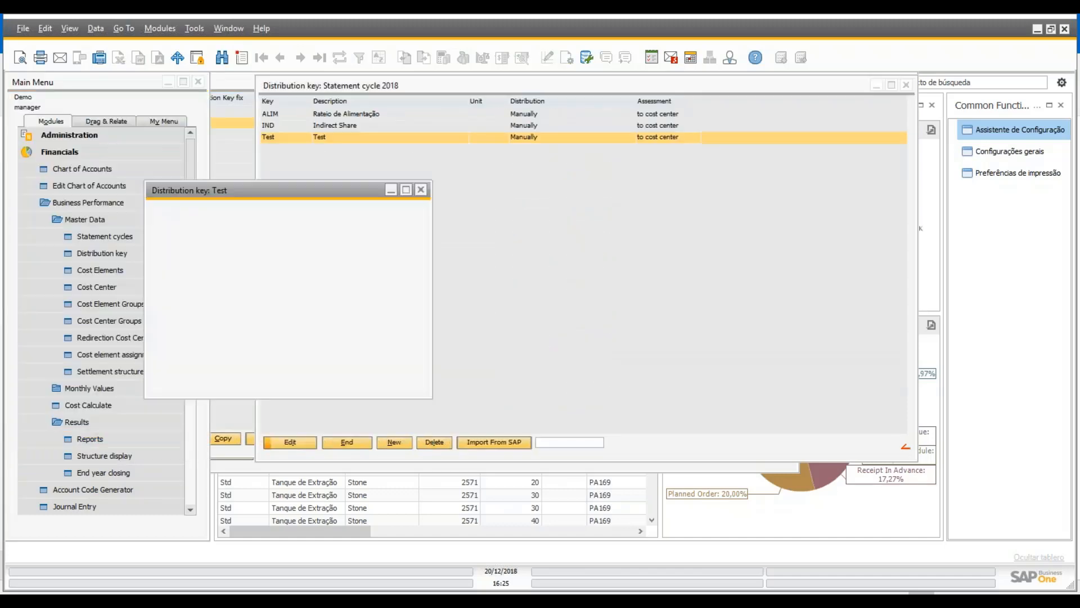
click(397, 327)
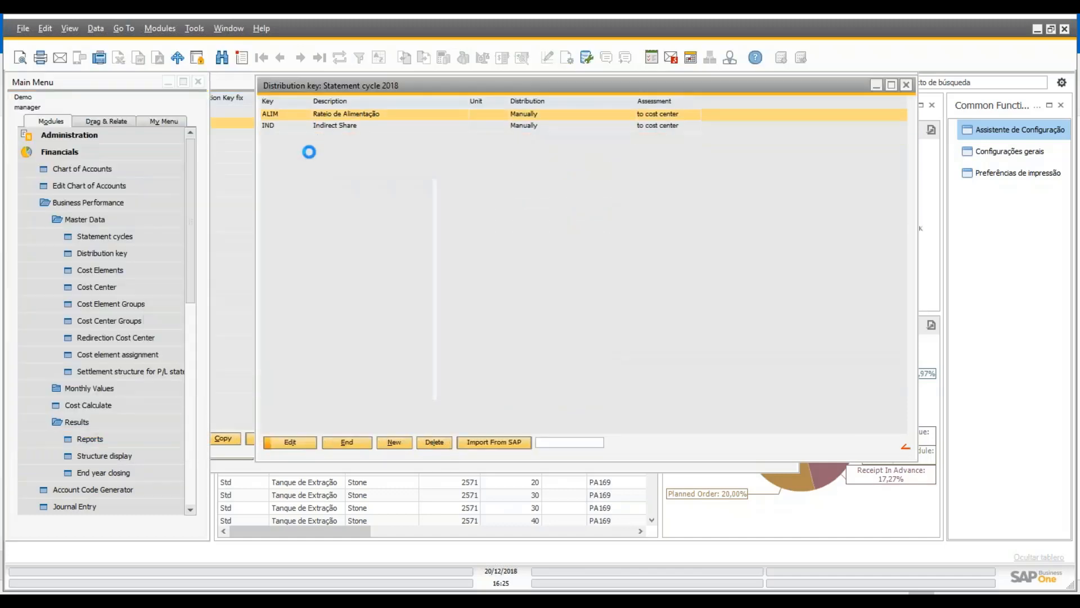
Step: Open the cost elements of statement cycle 2018 and select the DIRECT cost element
click(130, 276)
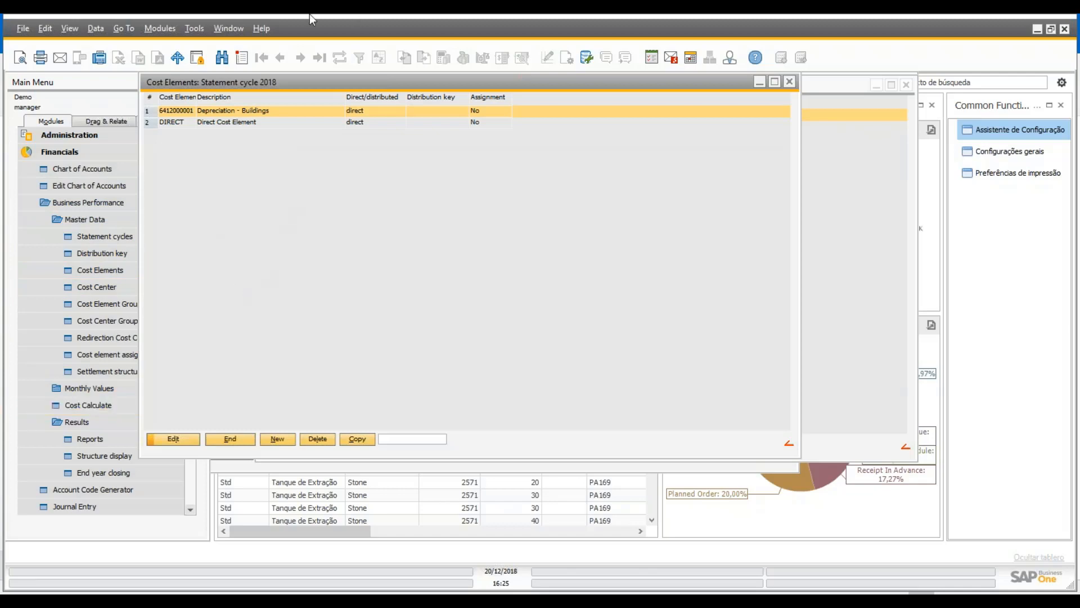
click(189, 125)
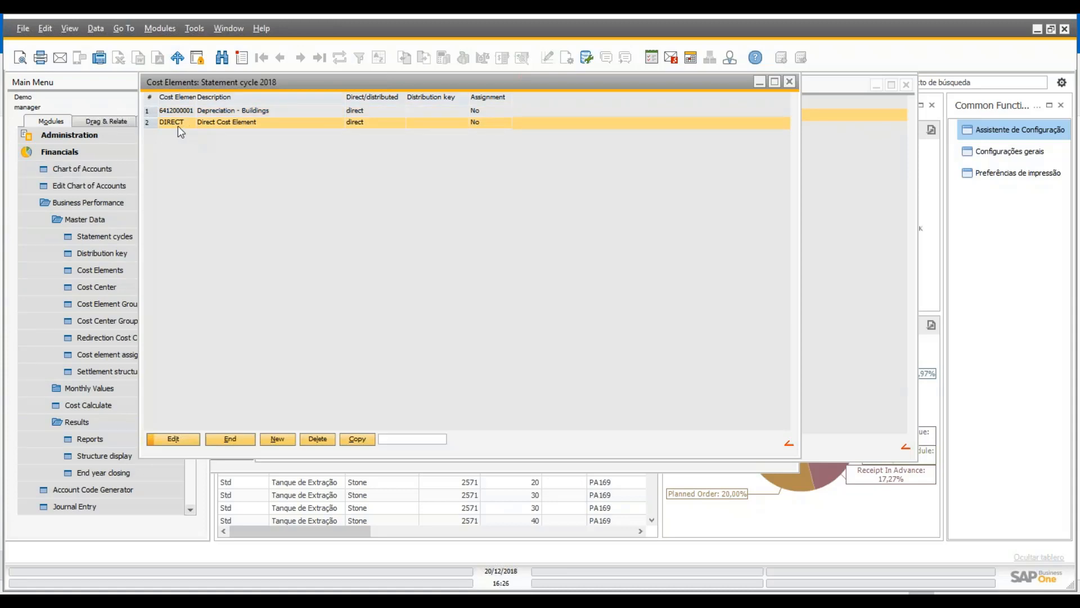
Step: Start creating a cost element based on an existing G/L account, then cancel the creation
click(283, 437)
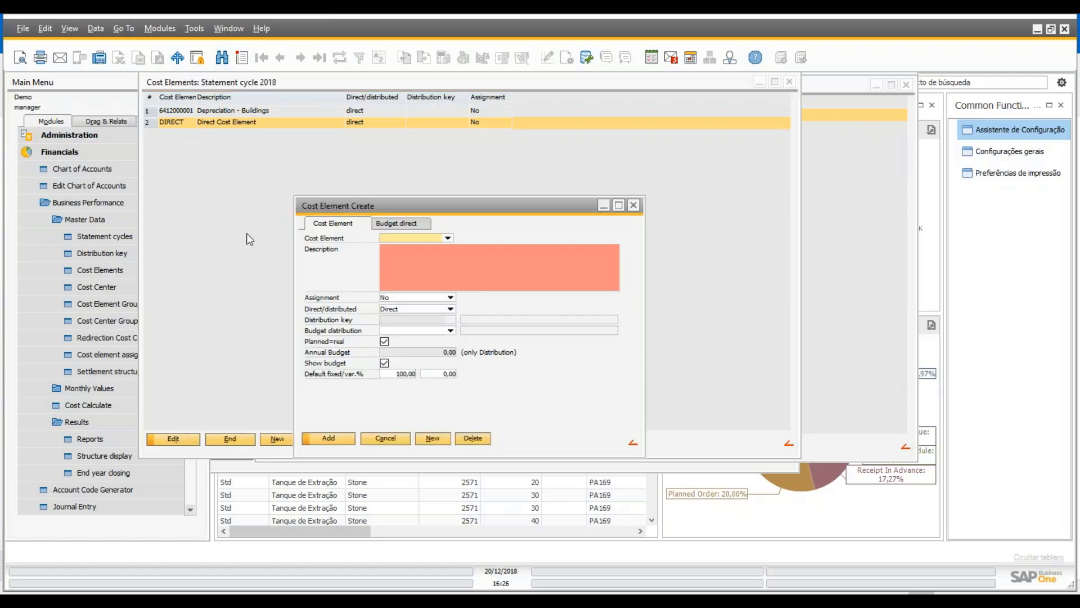
click(448, 239)
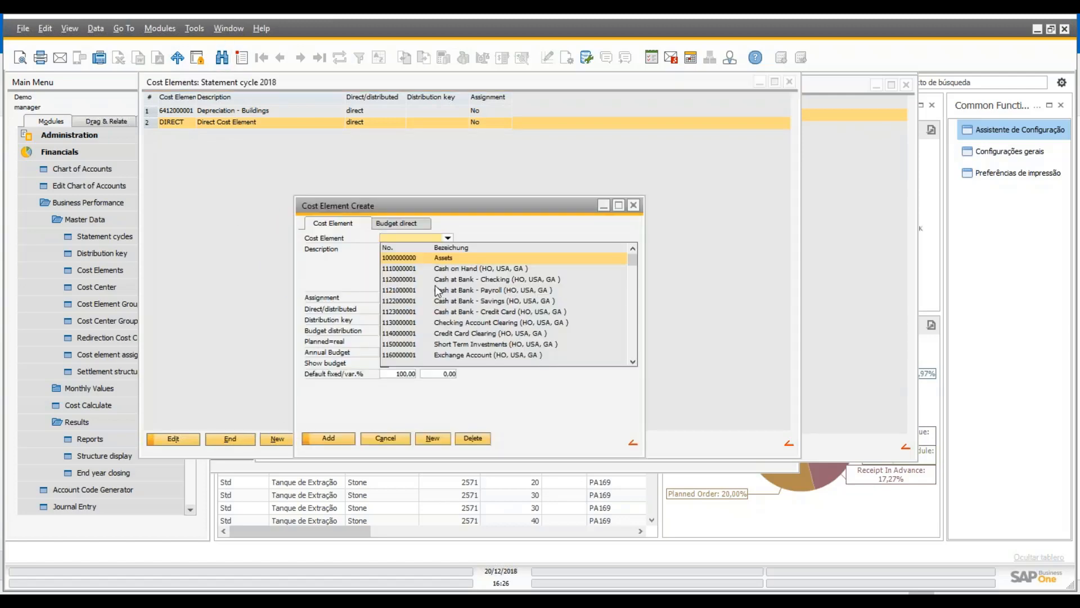
scroll(435, 293, down, 10)
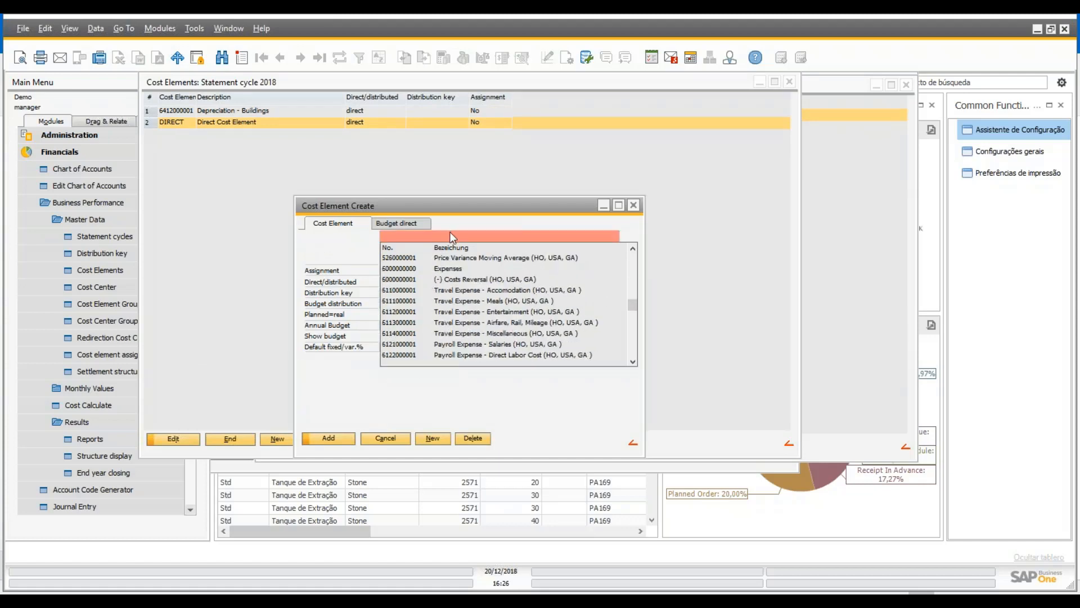
scroll(500, 295, up, 5)
scroll(377, 318, up, 2)
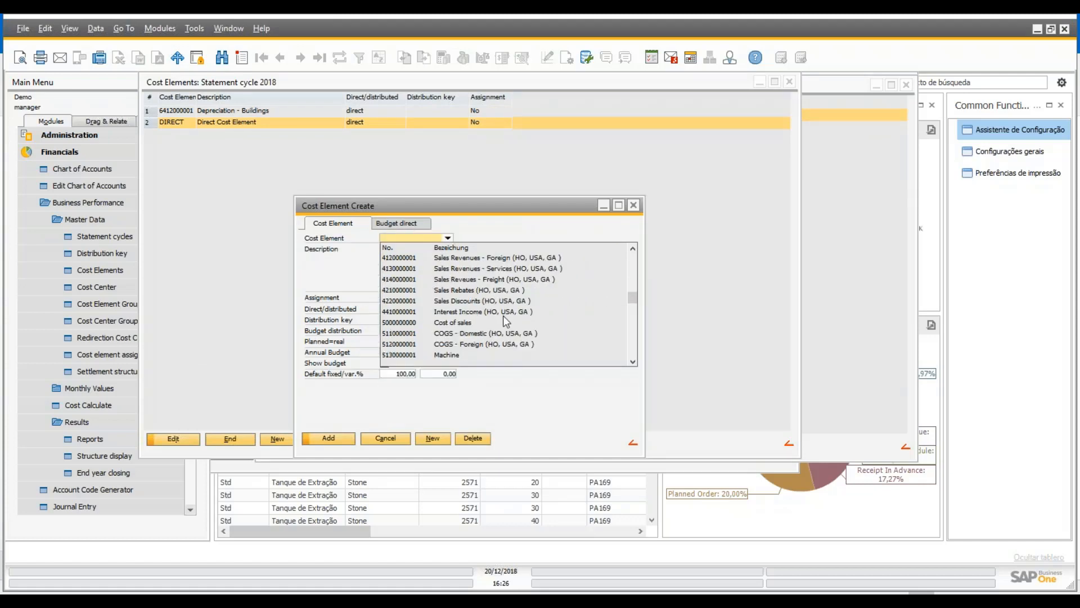
scroll(503, 315, down, 15)
click(488, 317)
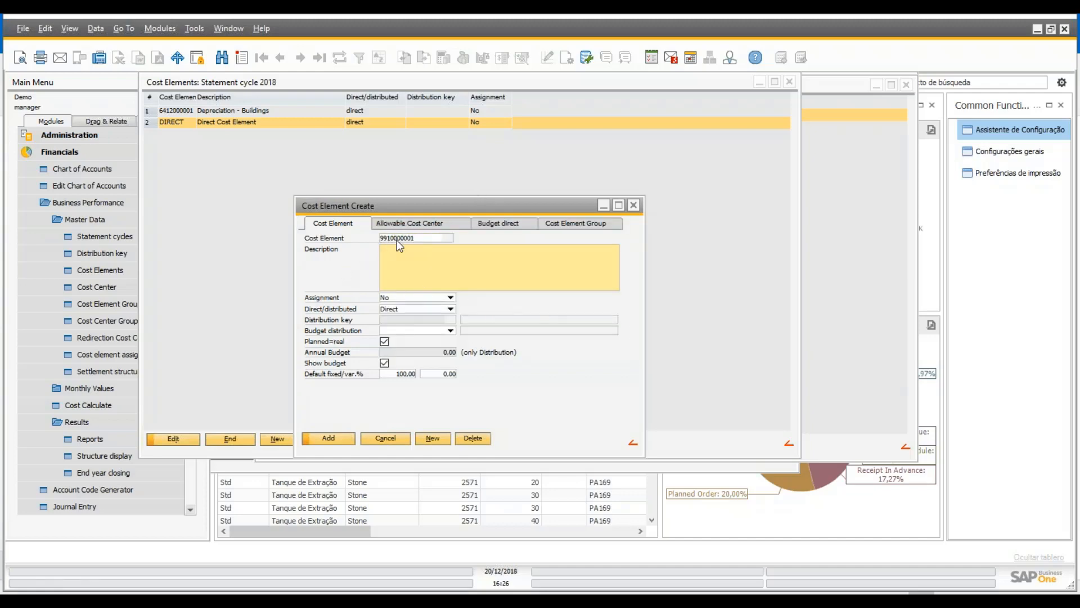
click(387, 439)
Step: Open cost element DIRECT and examine its available Assignment and Direct/distributed options without changing them
double_click(192, 123)
click(449, 297)
click(450, 297)
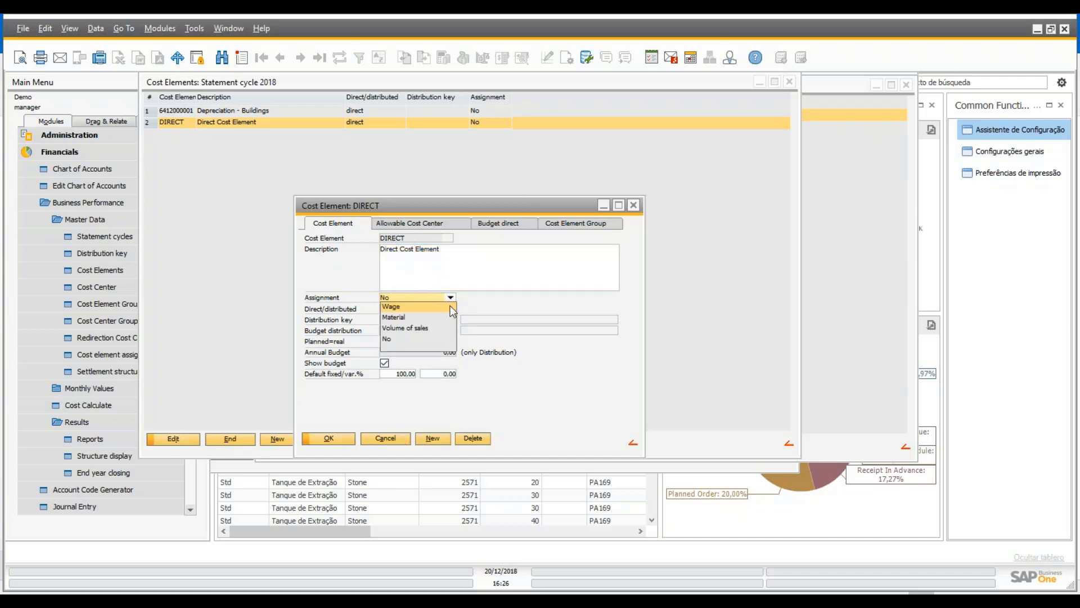
click(424, 340)
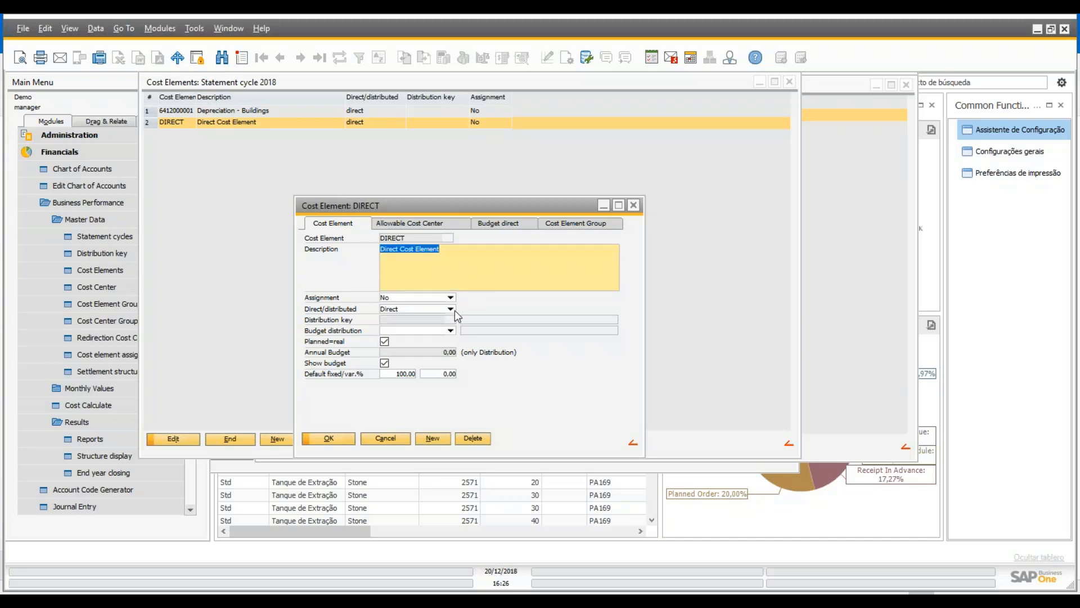
click(452, 310)
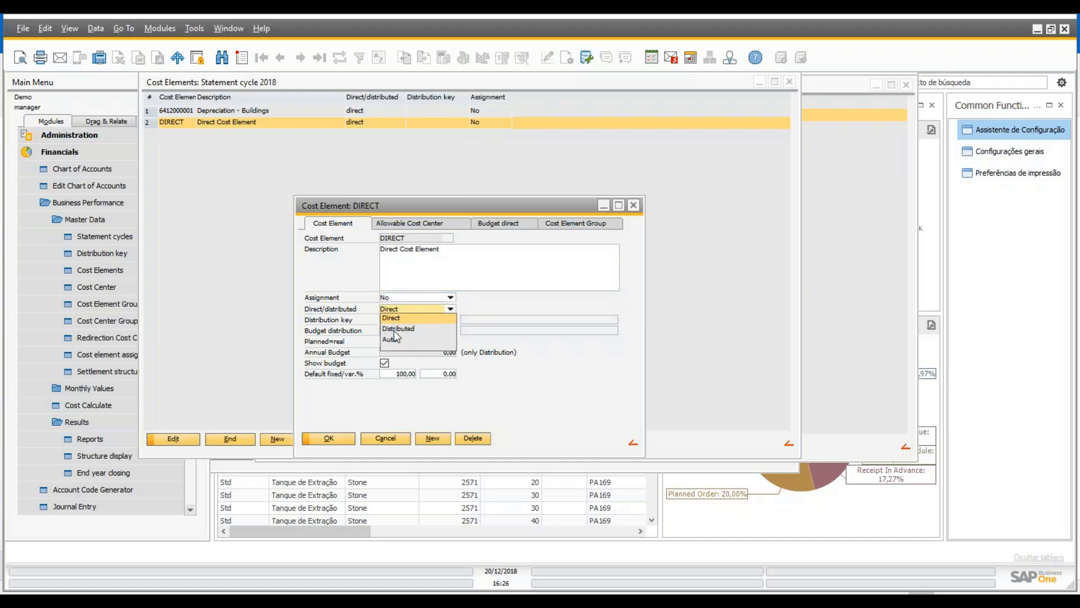
click(372, 416)
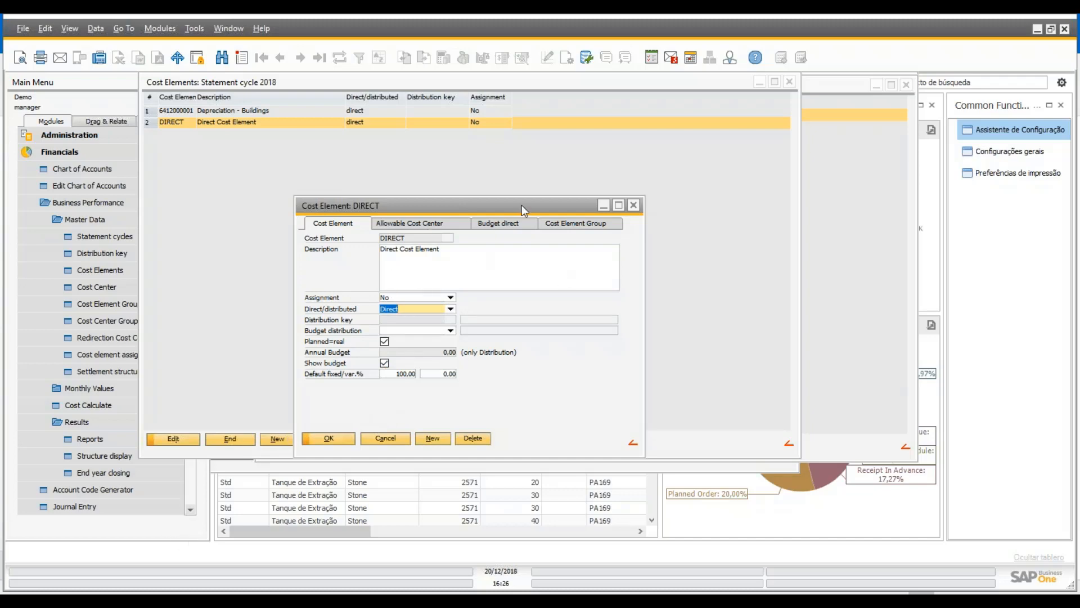
Step: Open the cost element assignment for statement cycle 2018, examine the travel expense accounts' assigned cost elements, and close it without changes
click(195, 462)
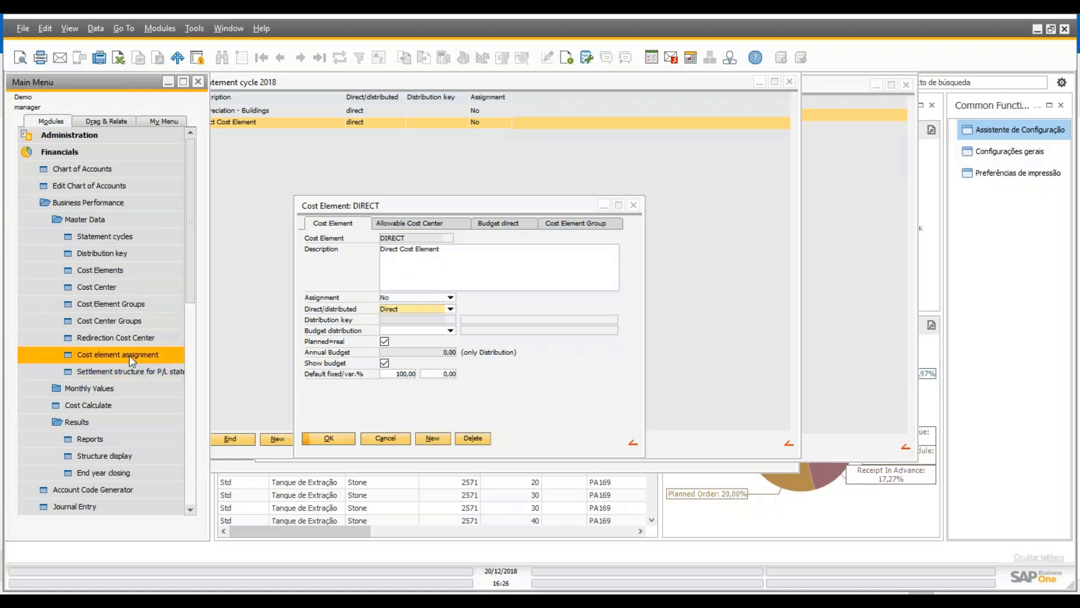
click(90, 355)
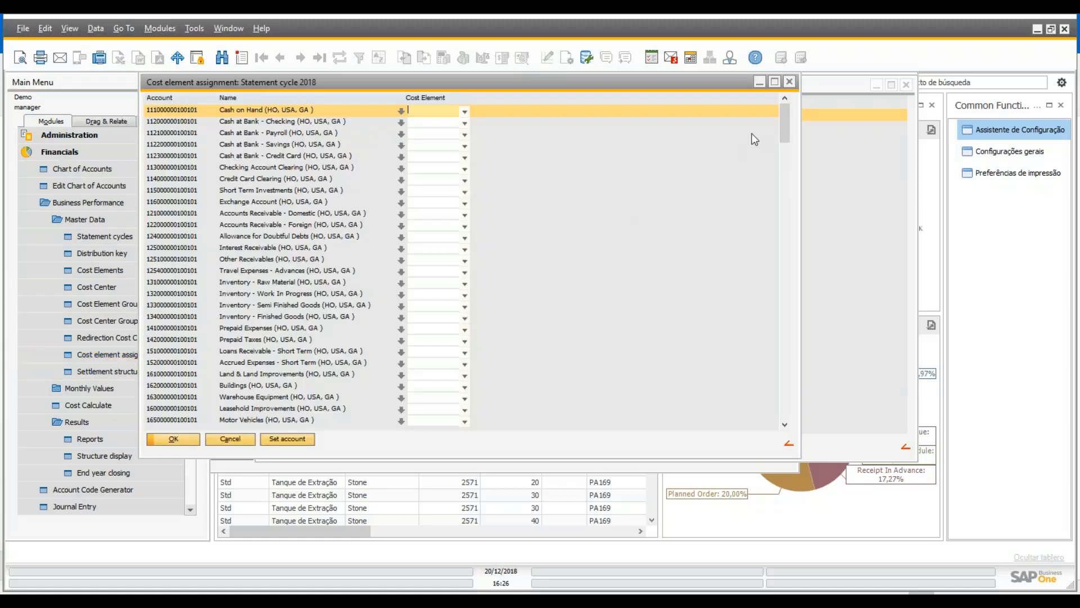
drag(782, 137, 772, 265)
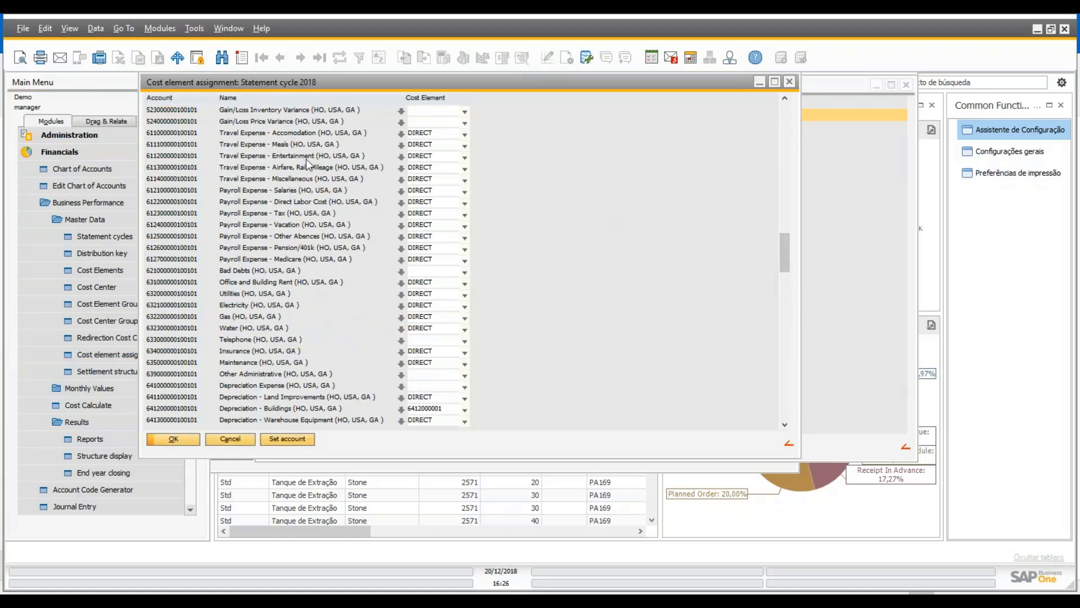
click(236, 147)
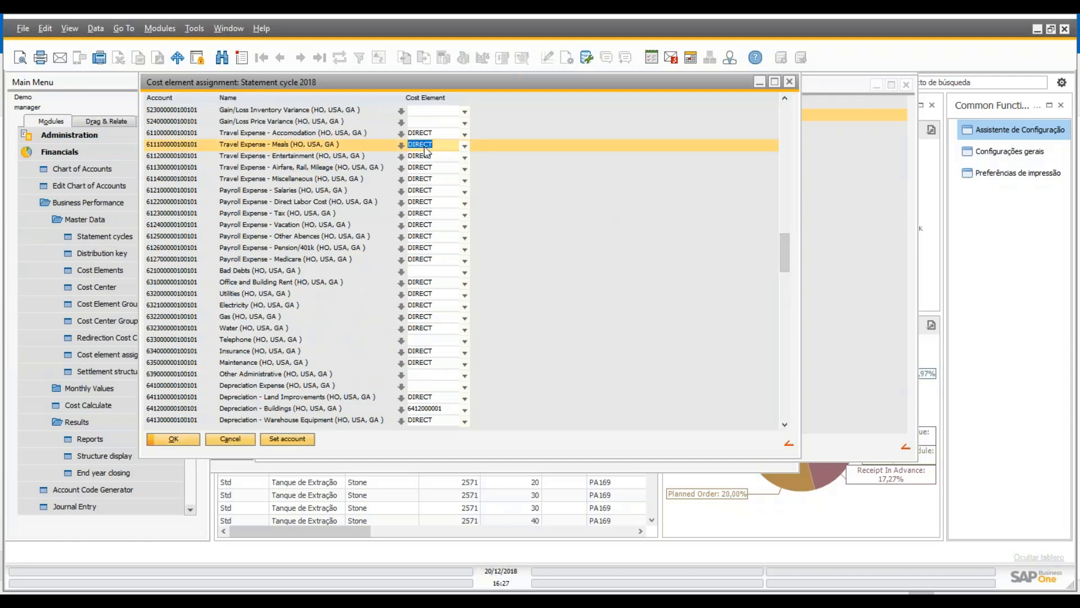
click(231, 439)
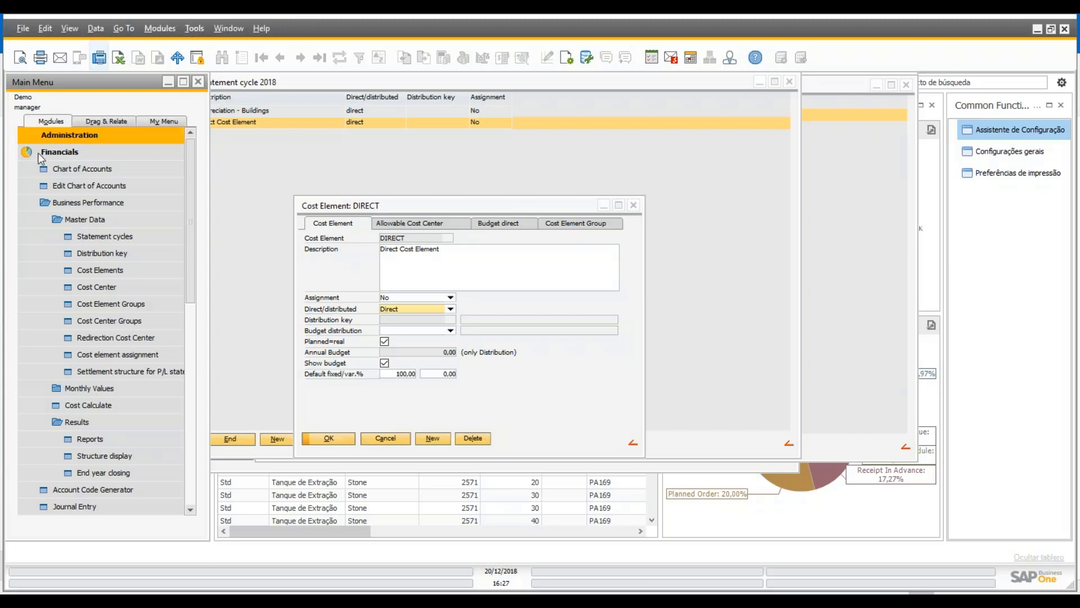
Step: Open the Cost Accounting distribution rules and browse the first and last records, then go back to rule IND002
scroll(171, 319, down, 8)
click(170, 353)
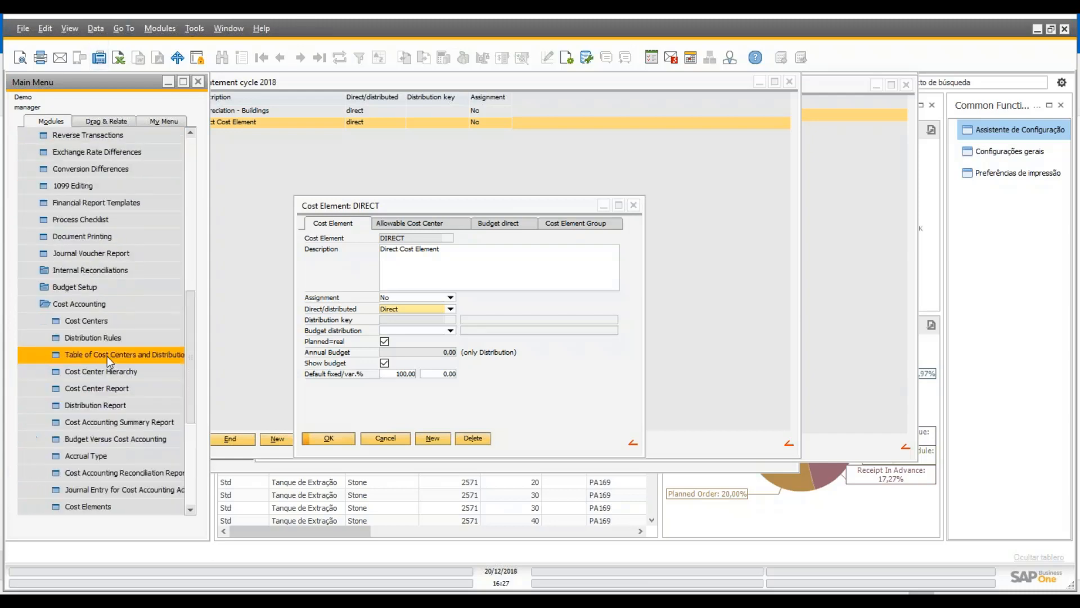
scroll(128, 306, down, 2)
click(113, 303)
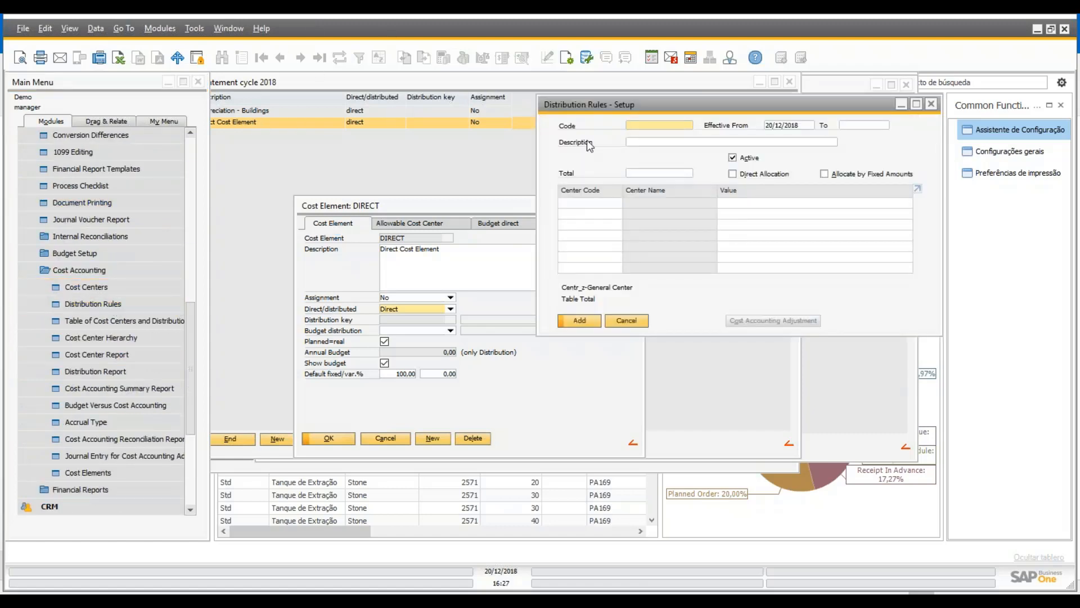
click(261, 57)
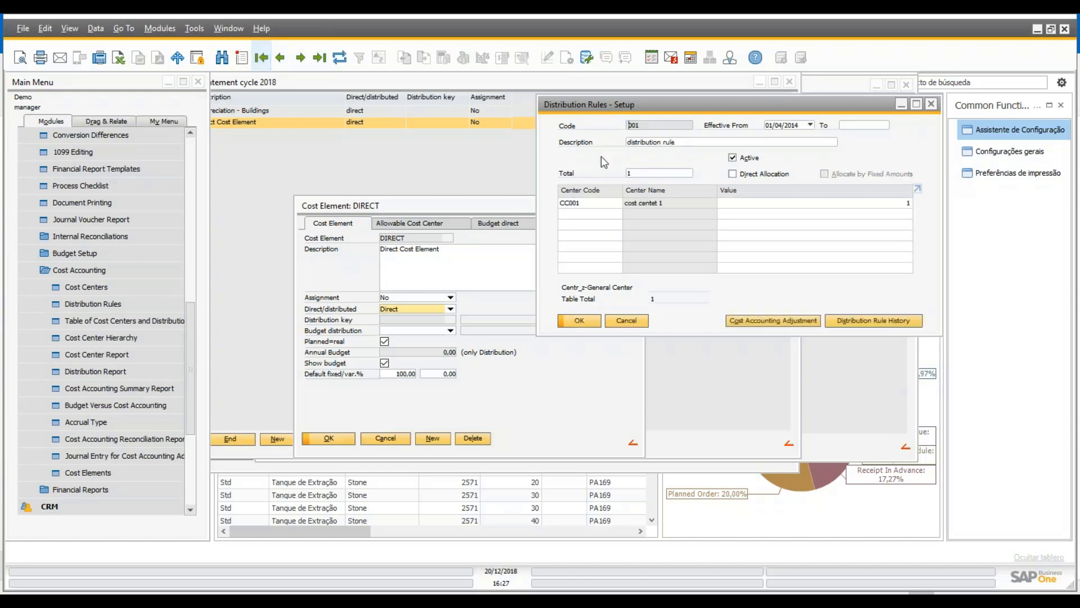
click(319, 57)
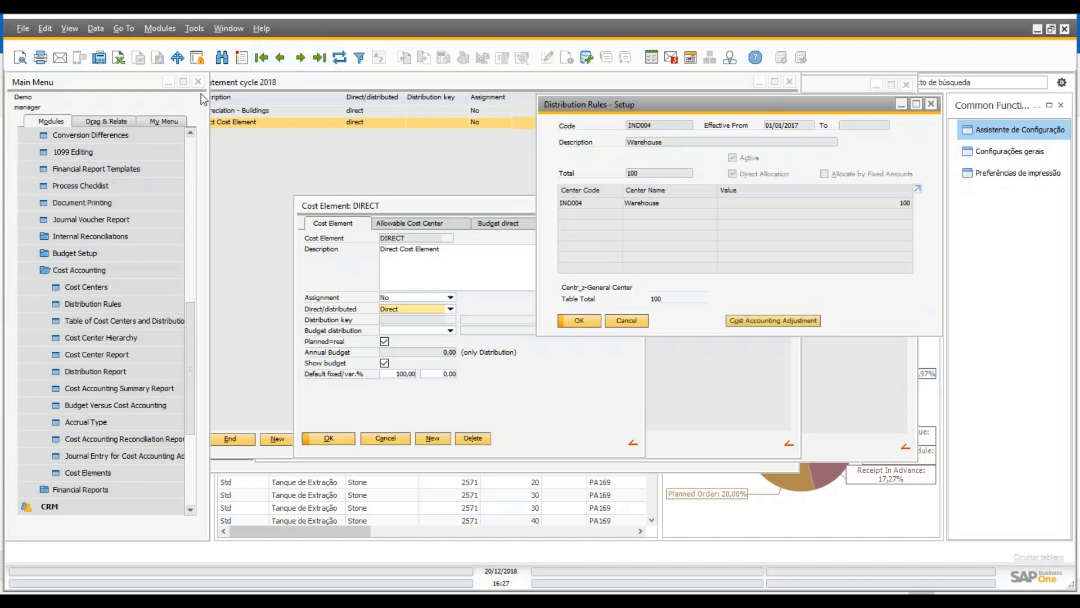
click(281, 58)
click(280, 57)
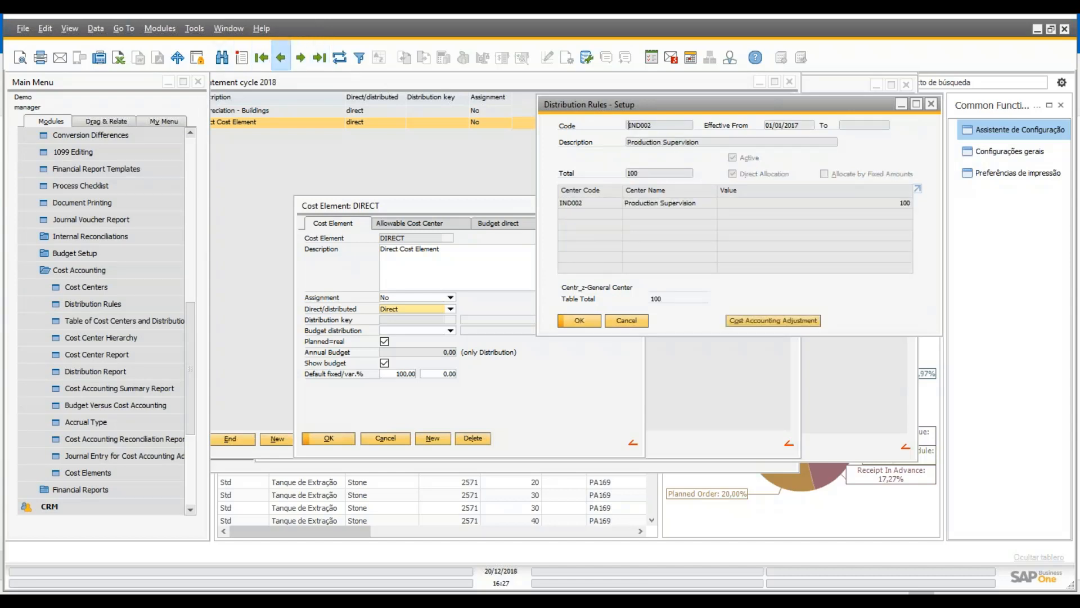
Step: Browse back through the distribution rules to ALIM001 and examine its cost center values
click(280, 57)
click(280, 58)
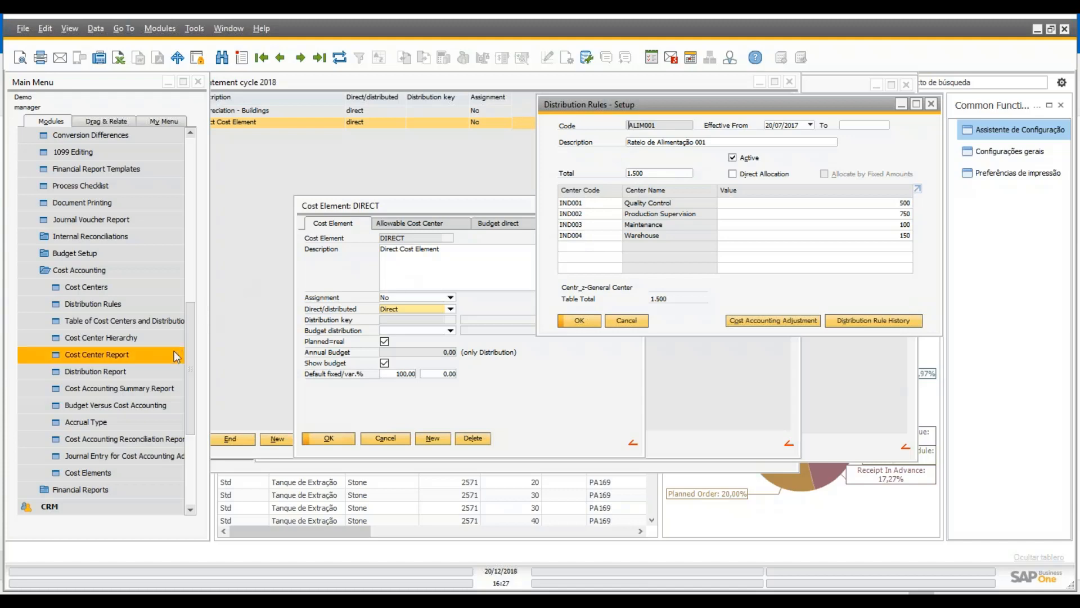
drag(188, 349, 190, 199)
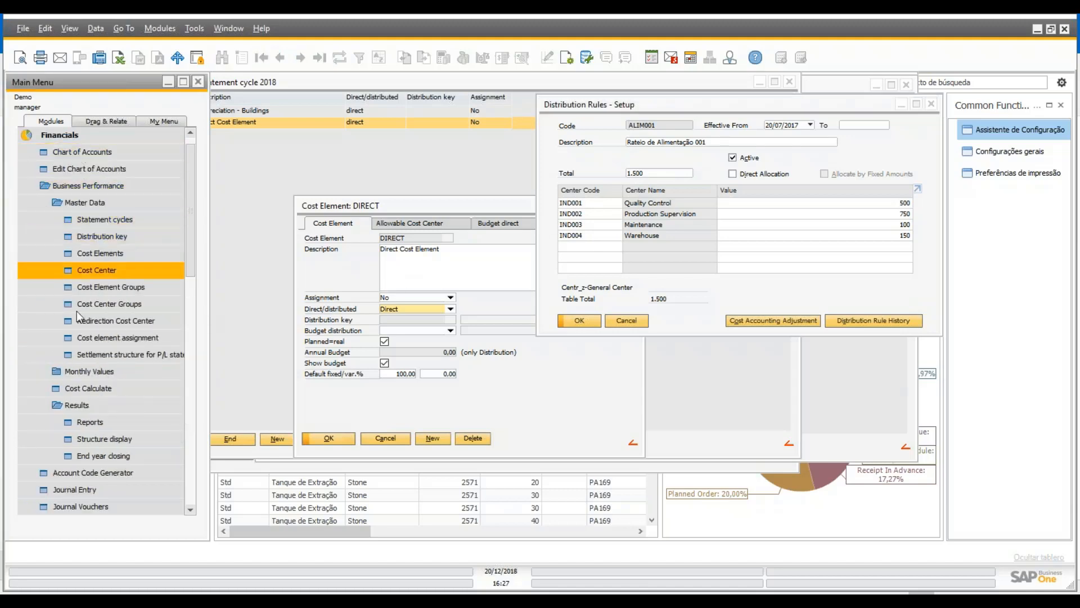
scroll(166, 329, up, 1)
double_click(140, 509)
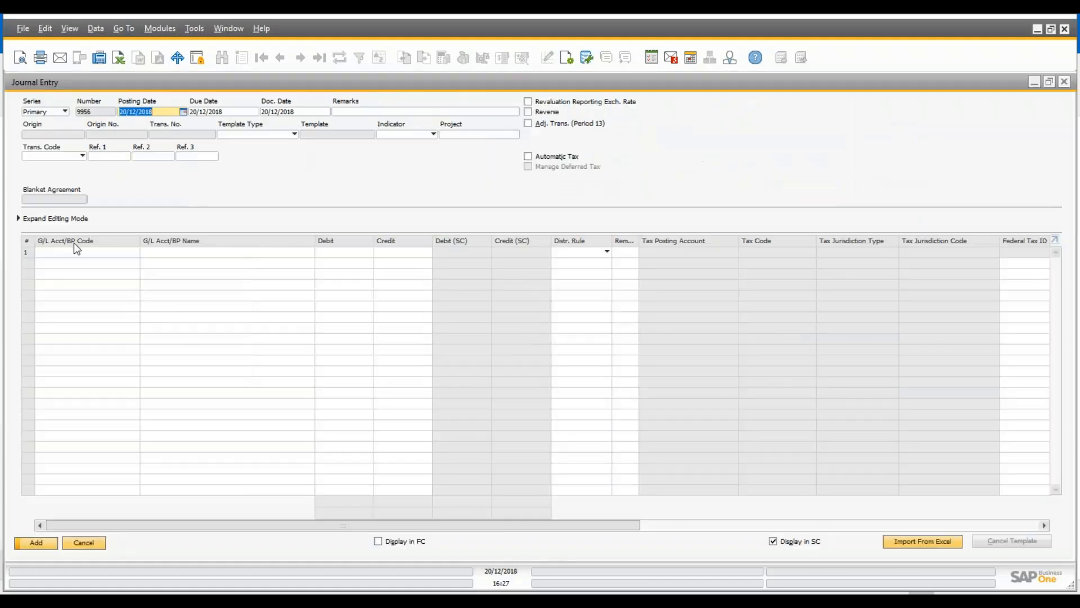
click(116, 251)
key(Tab)
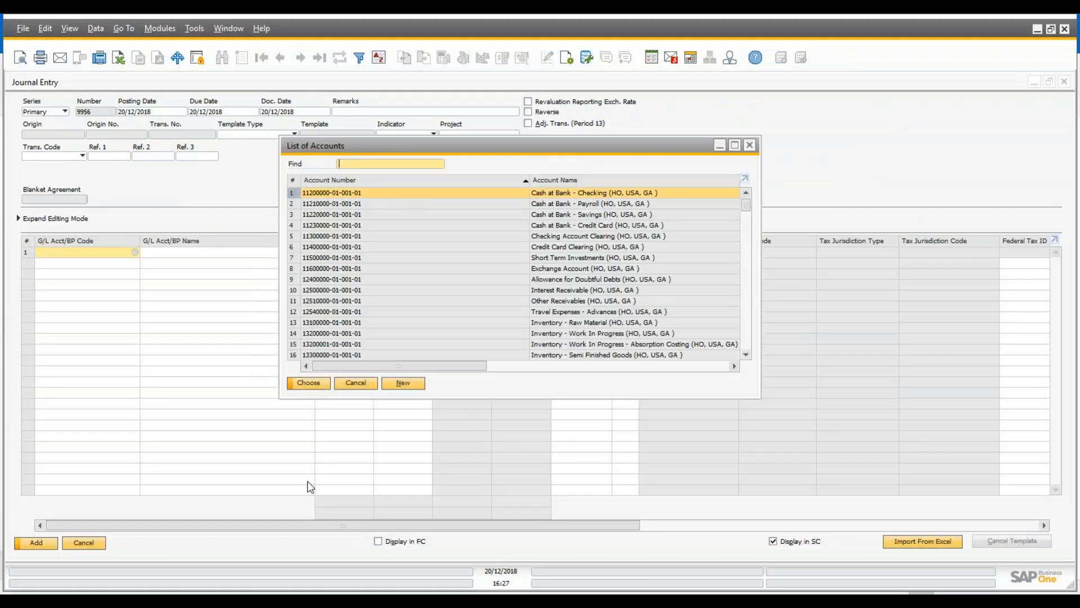
key(Return)
click(89, 265)
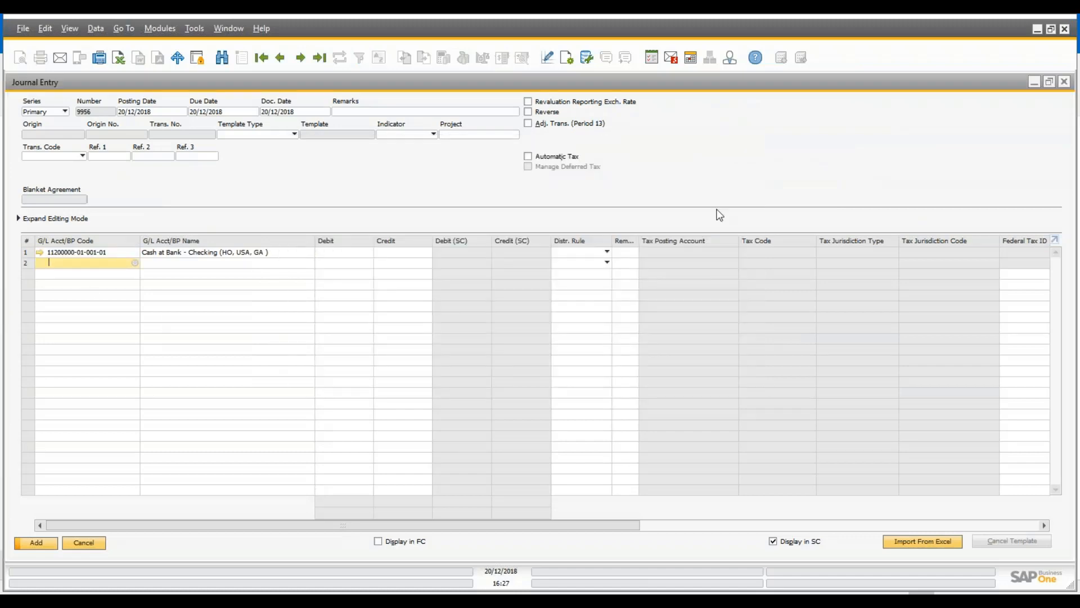
key(Tab)
drag(747, 204, 745, 293)
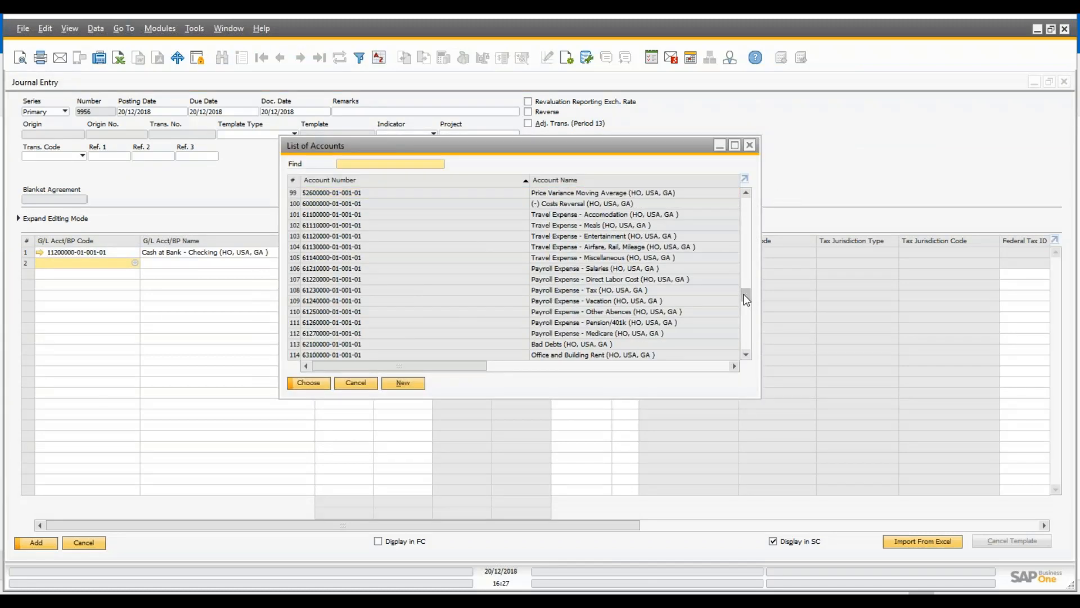
scroll(598, 261, down, 2)
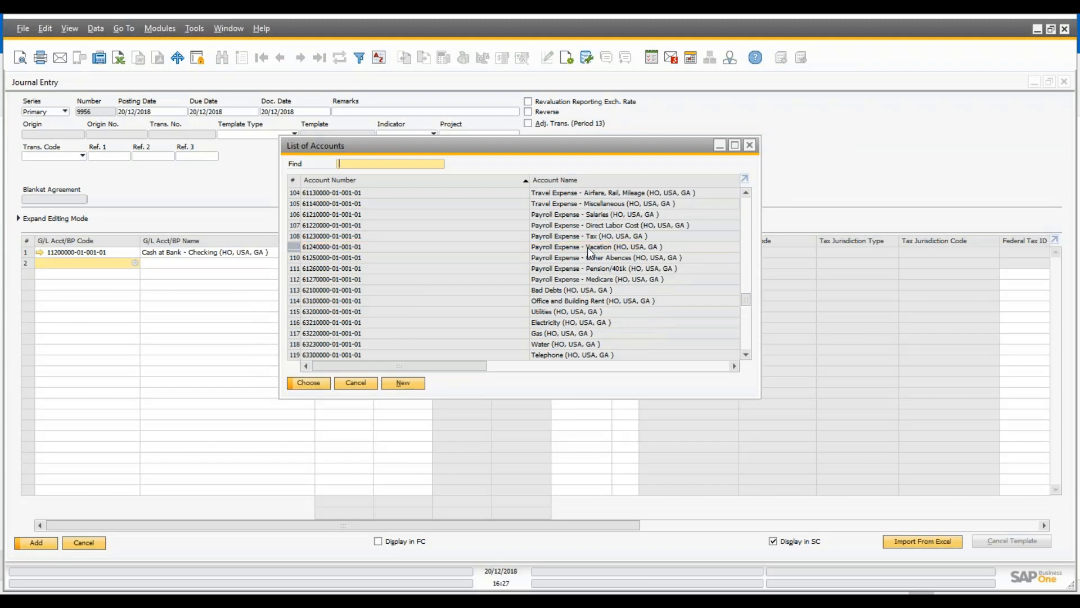
double_click(592, 248)
Step: Enter a EUR 5.000,00 credit on the Cash at Bank line and a matching debit on the Payroll Expense line
click(346, 263)
click(392, 262)
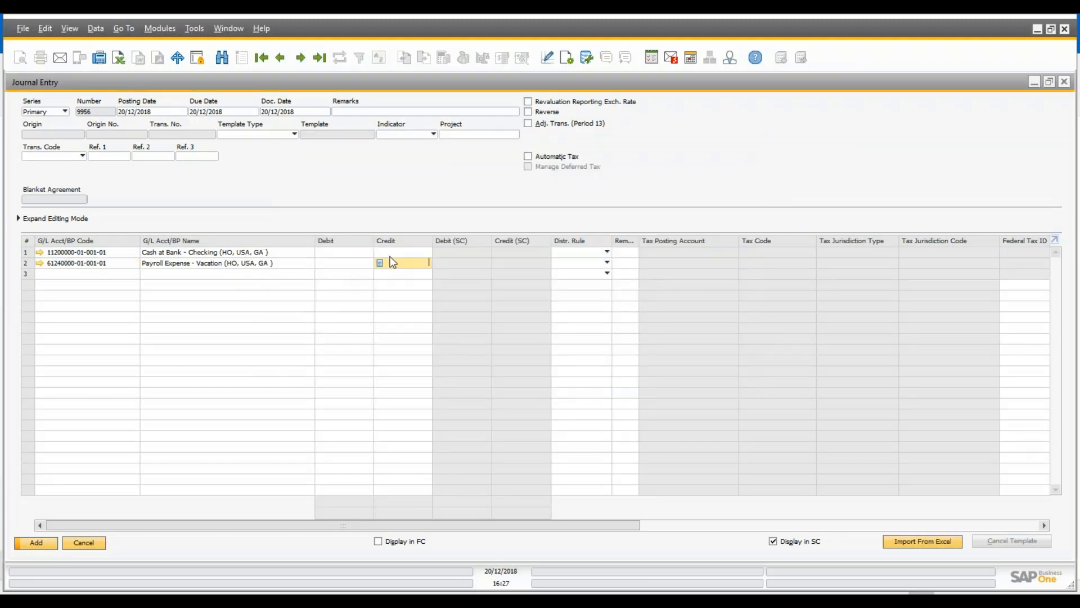
click(403, 252)
click(341, 264)
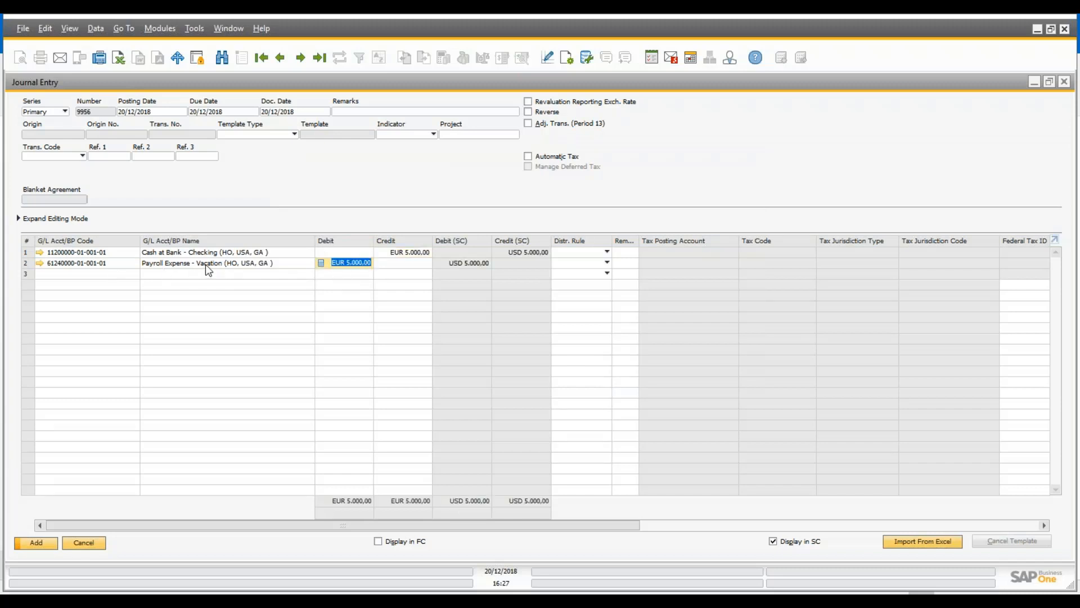
click(395, 264)
Step: Assign distribution rule ALIM001 to both the Cash at Bank and Payroll Expense lines of the journal entry
click(625, 252)
drag(603, 528, 631, 528)
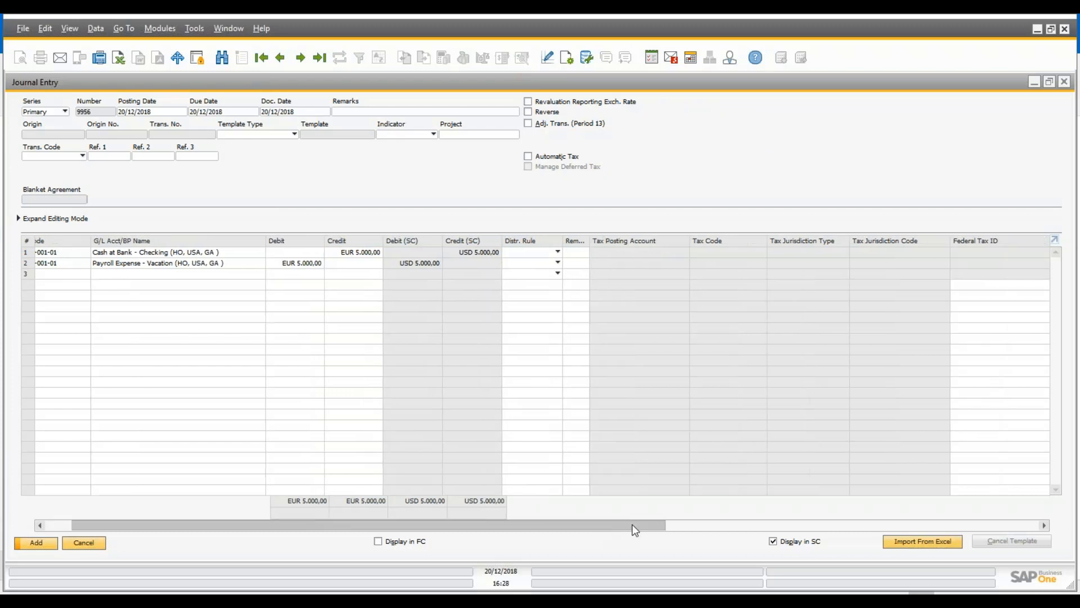
click(557, 252)
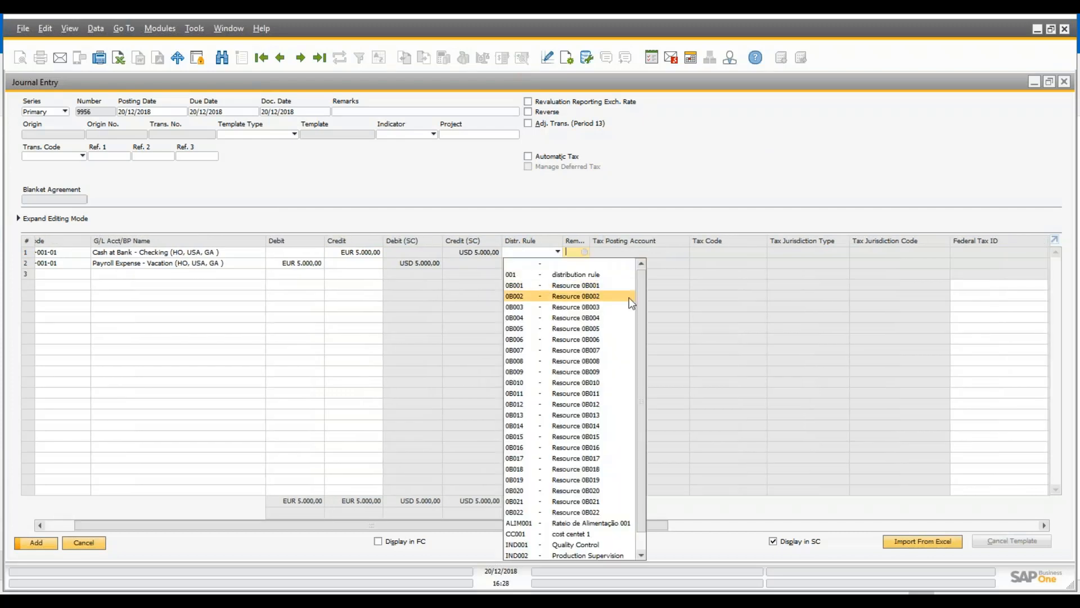
scroll(640, 472, down, 1)
click(605, 501)
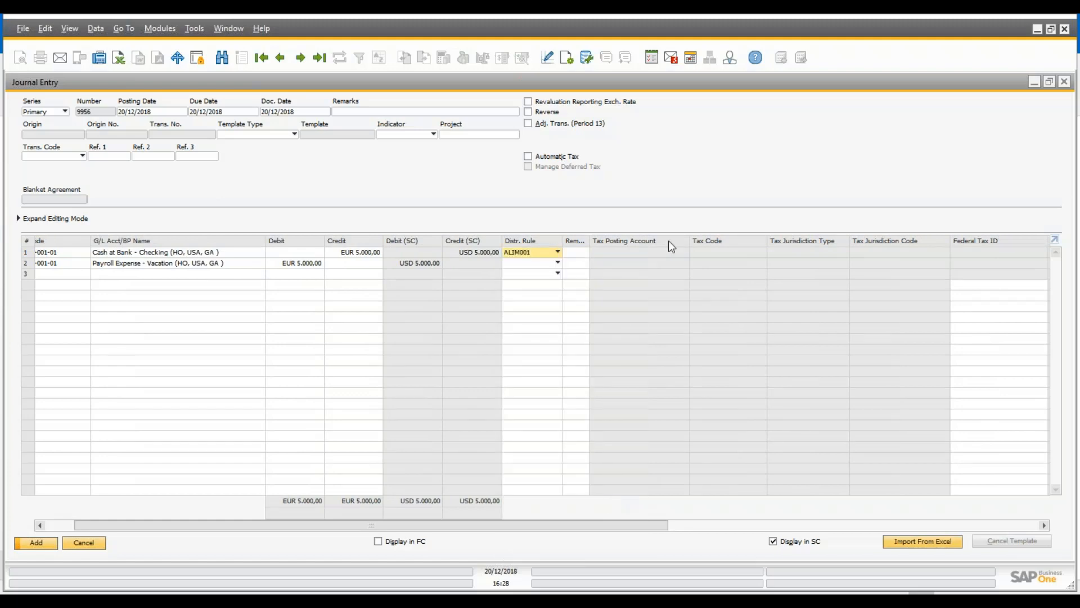
click(557, 262)
drag(641, 332, 639, 480)
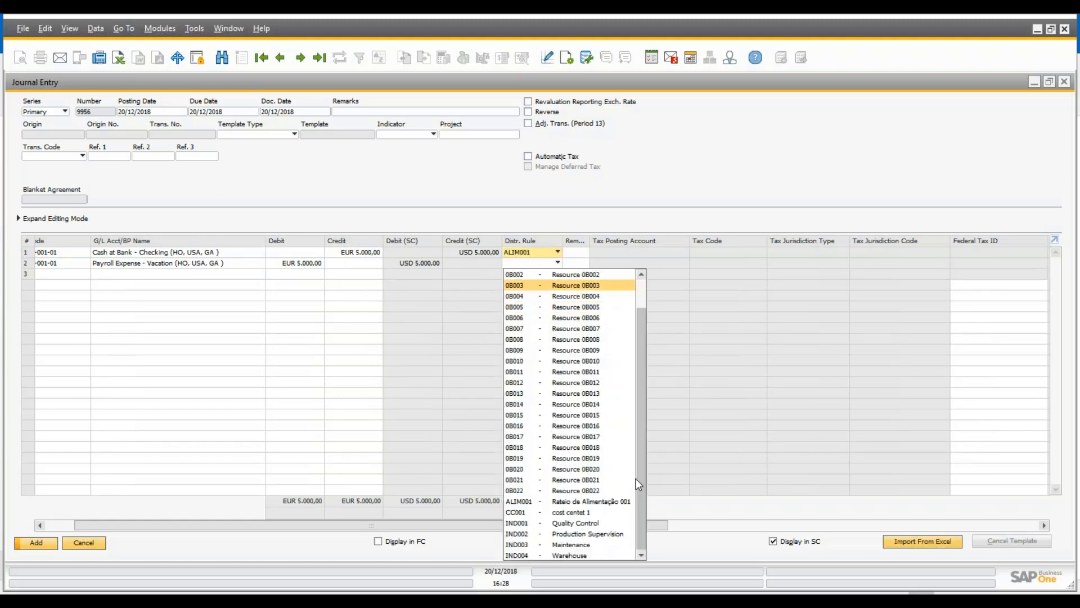
click(601, 503)
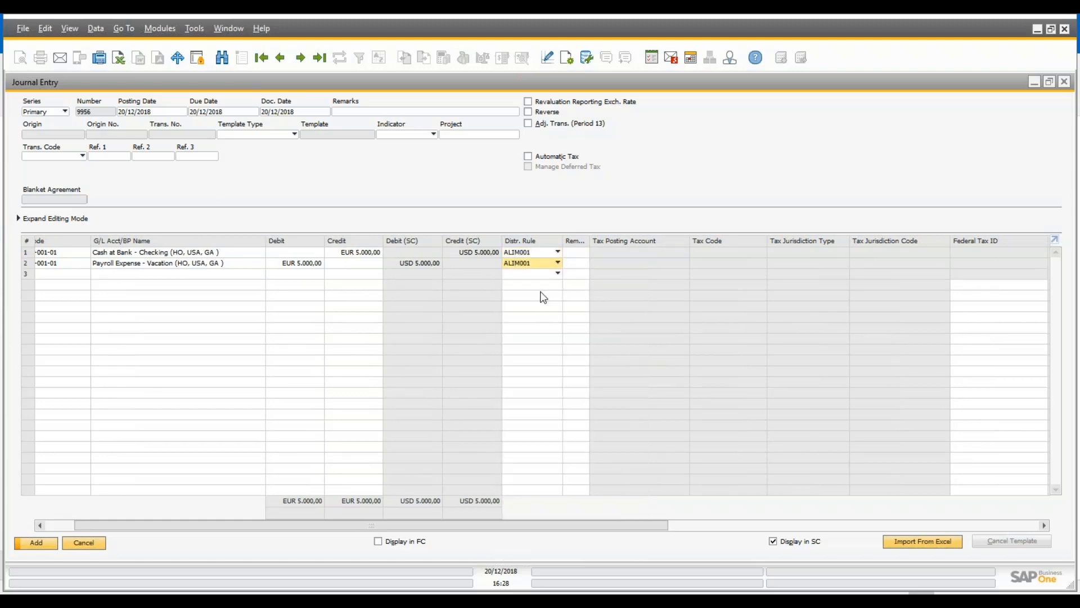
Step: Clear the distribution rule on the Cash at Bank line, keeping ALIM001 on the Payroll Expense line
click(557, 262)
scroll(644, 329, up, 1)
click(559, 263)
click(242, 265)
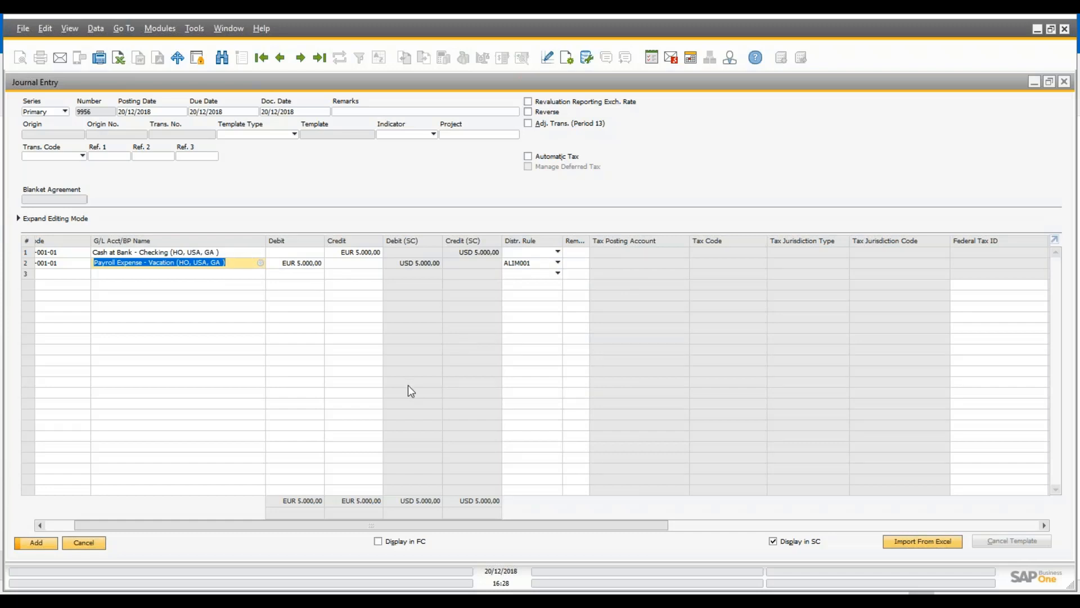
Step: Review the distribution rule on the Payroll Expense line, then discard the journal entry without adding it
drag(231, 528, 170, 525)
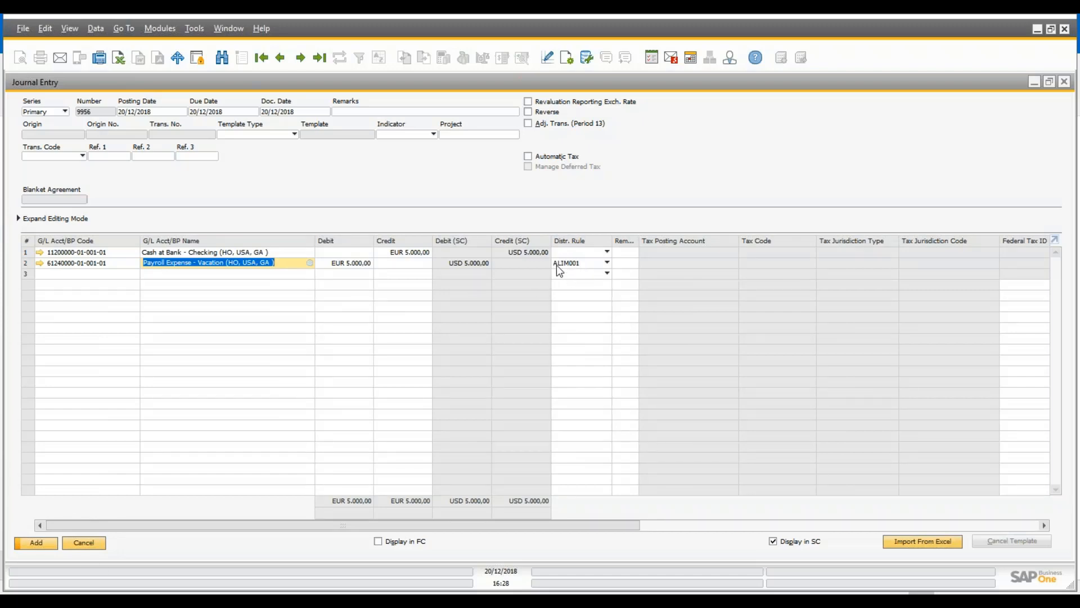
click(607, 262)
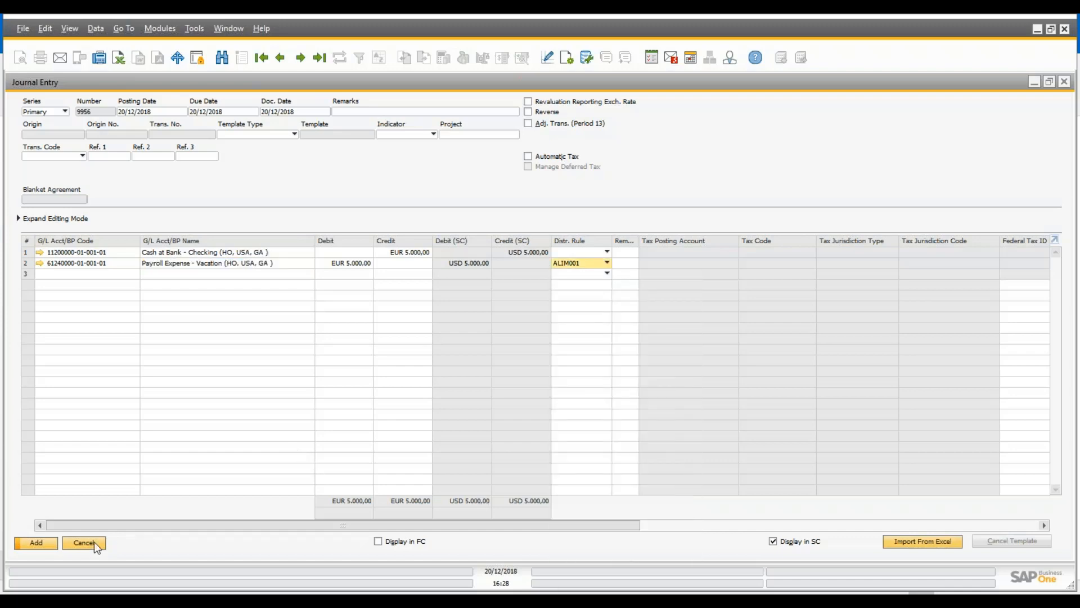
click(83, 541)
Step: Close cost element DIRECT and return to the cost elements list of statement cycle 2018
double_click(263, 122)
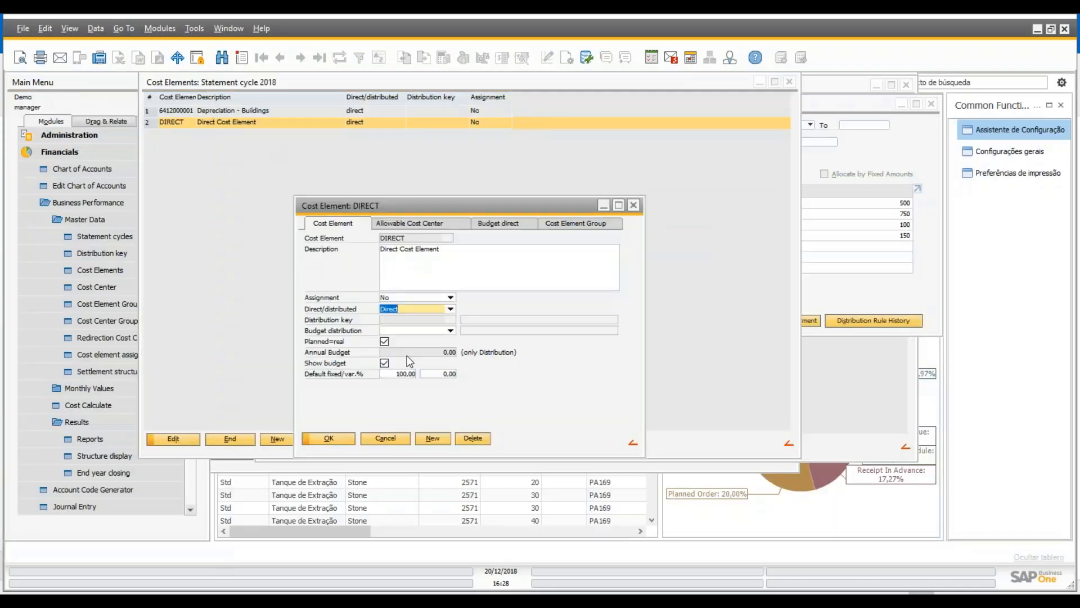
click(634, 203)
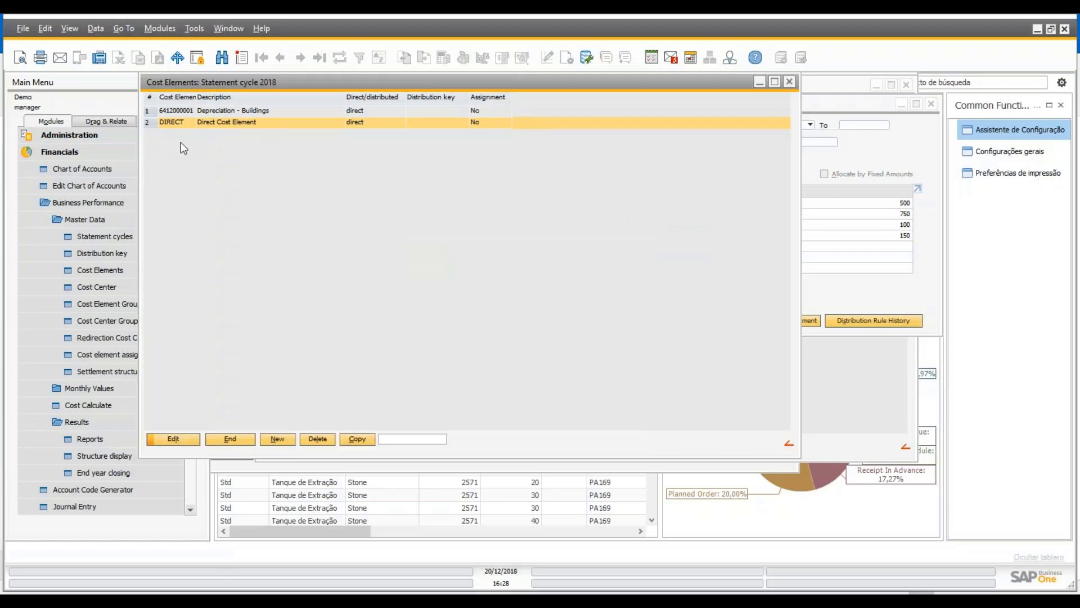
click(182, 112)
click(221, 122)
click(227, 111)
click(236, 122)
Step: Rearrange the cost elements and distribution key windows so distribution rule ALIM001 can be viewed beside the distribution keys
click(889, 119)
click(367, 316)
drag(398, 83, 314, 161)
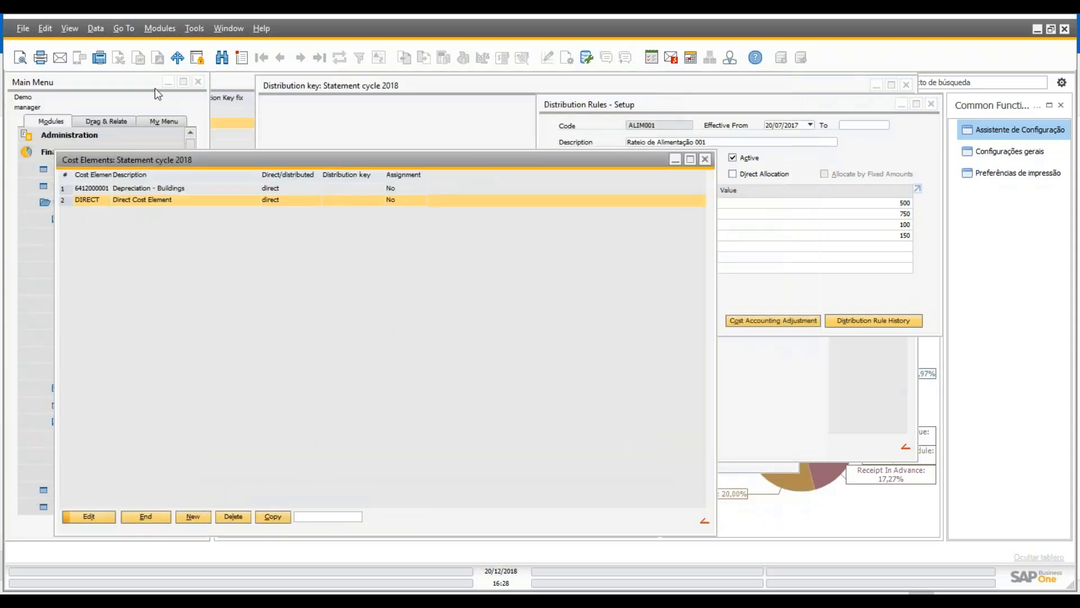
click(154, 88)
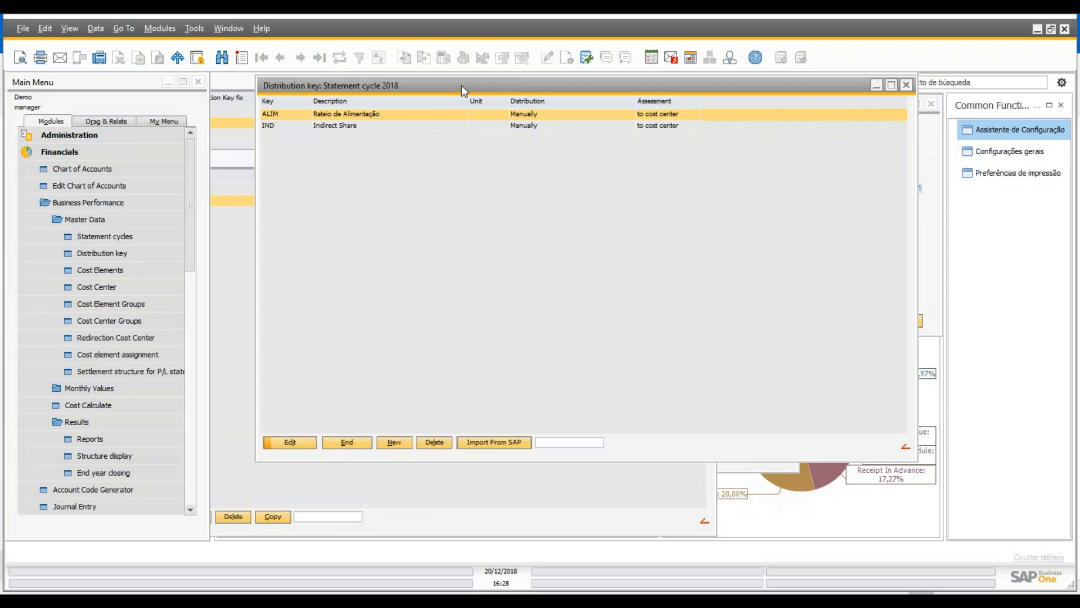
drag(461, 86, 225, 219)
click(701, 140)
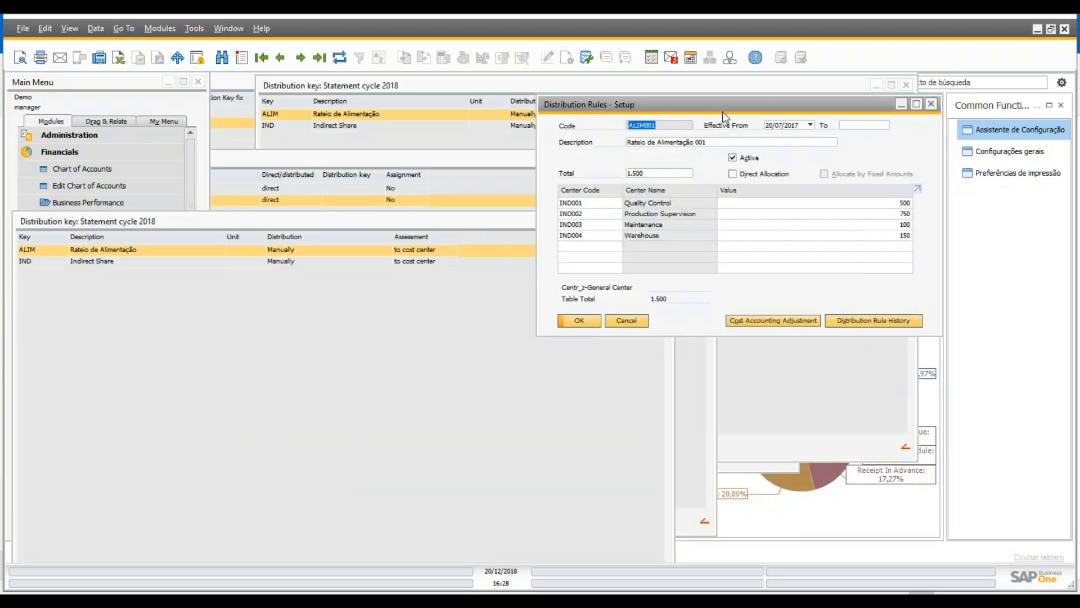
Step: Open distribution key ALIM for July-2018, compare its cost center quantities with distribution rule ALIM001, and close the distribution key windows
double_click(117, 250)
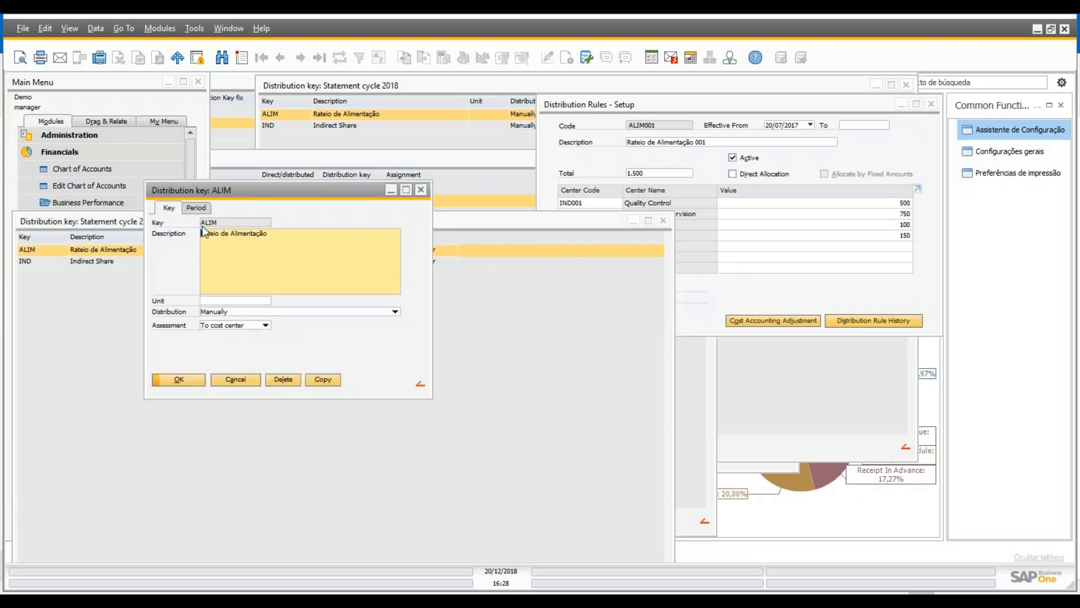
click(196, 208)
click(176, 236)
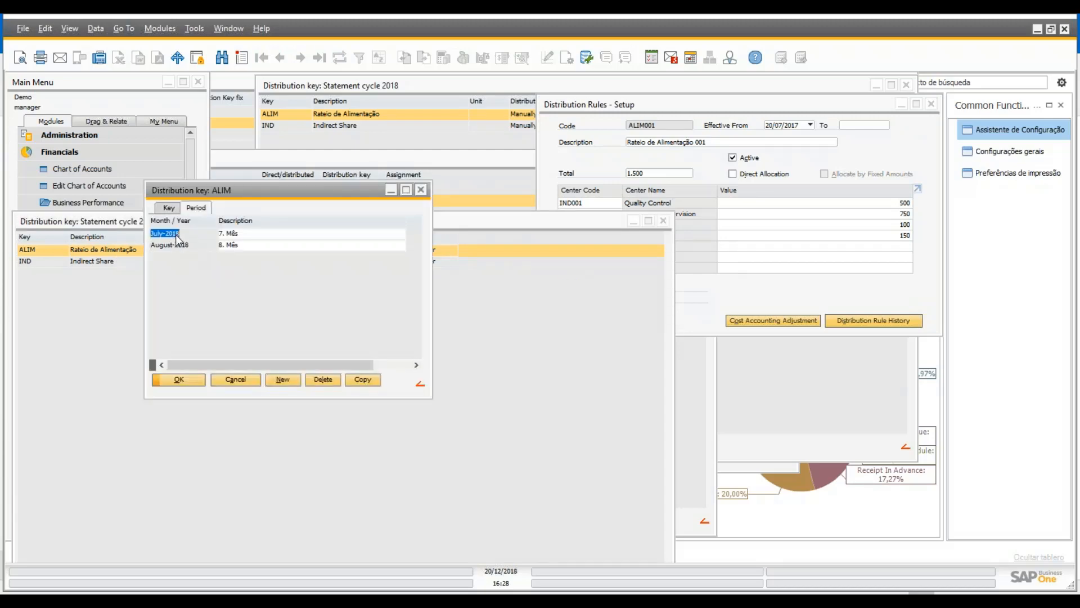
double_click(169, 233)
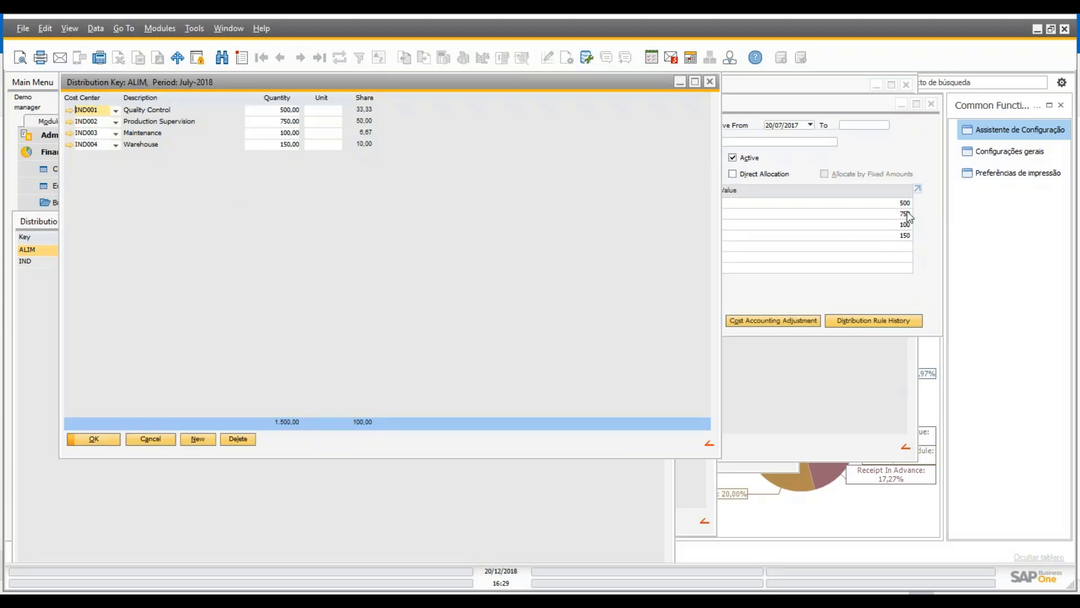
click(711, 83)
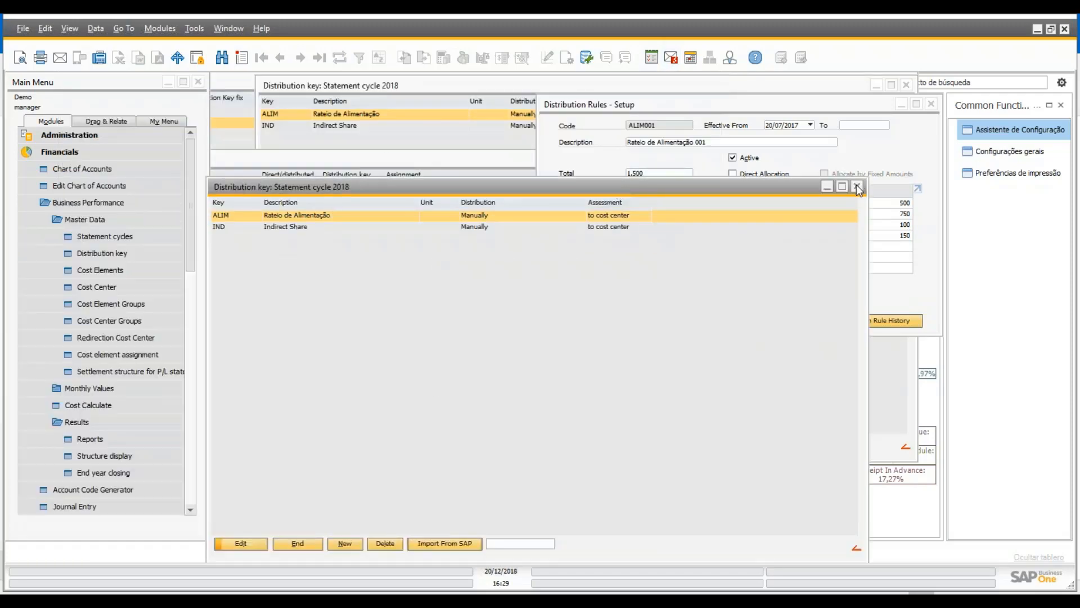
click(857, 188)
Step: Start a new cost element in statement cycle 2018 with code FOOD and description "Food for Employees"
click(268, 162)
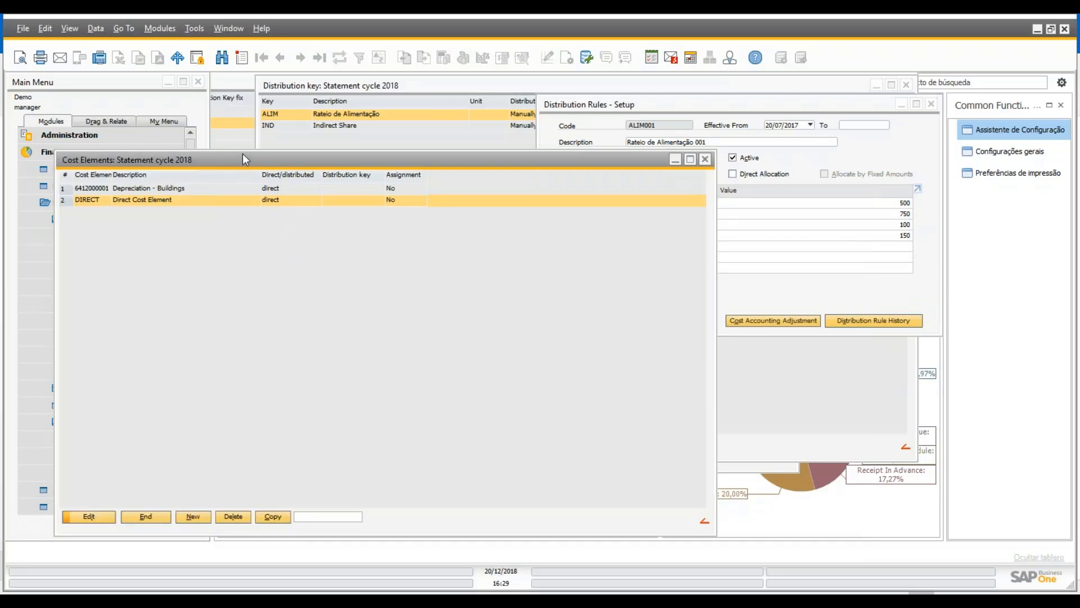
drag(244, 160, 349, 115)
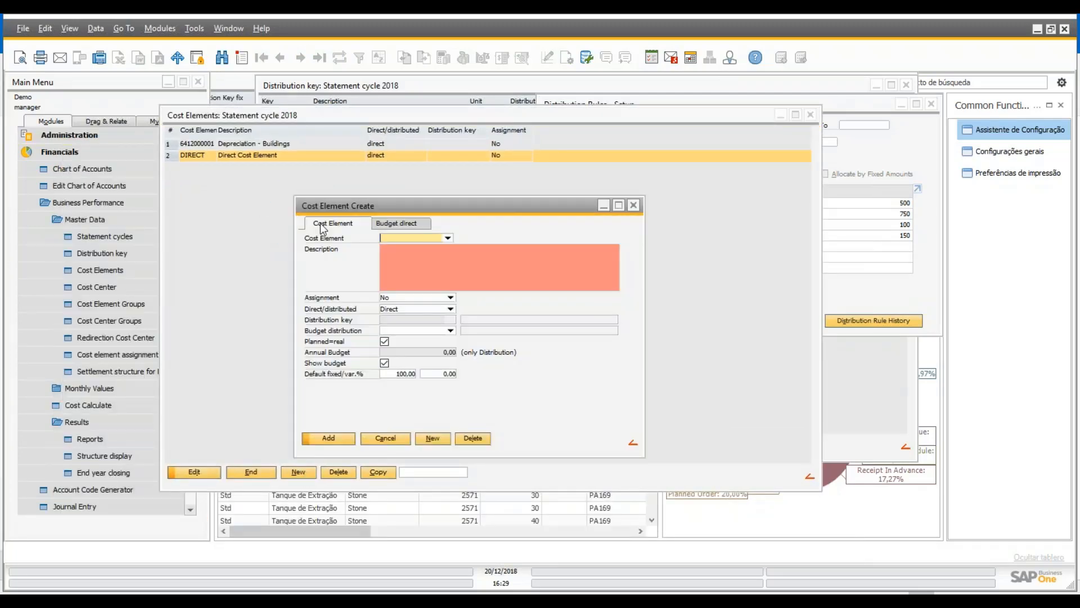
text(FOOD)
key(Tab)
text(Food )
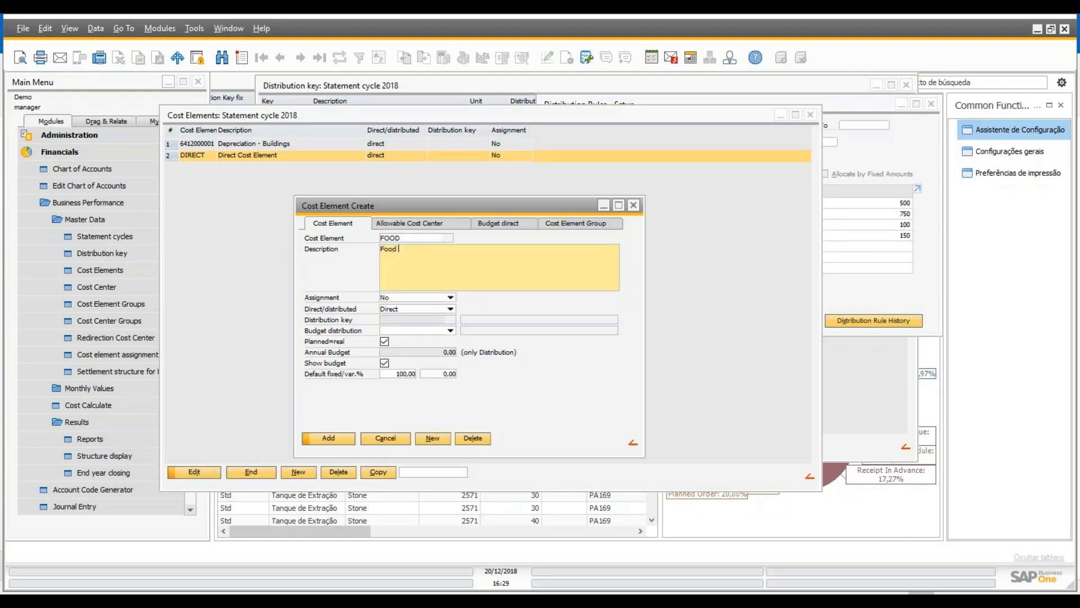
text(for Employees)
key(Tab)
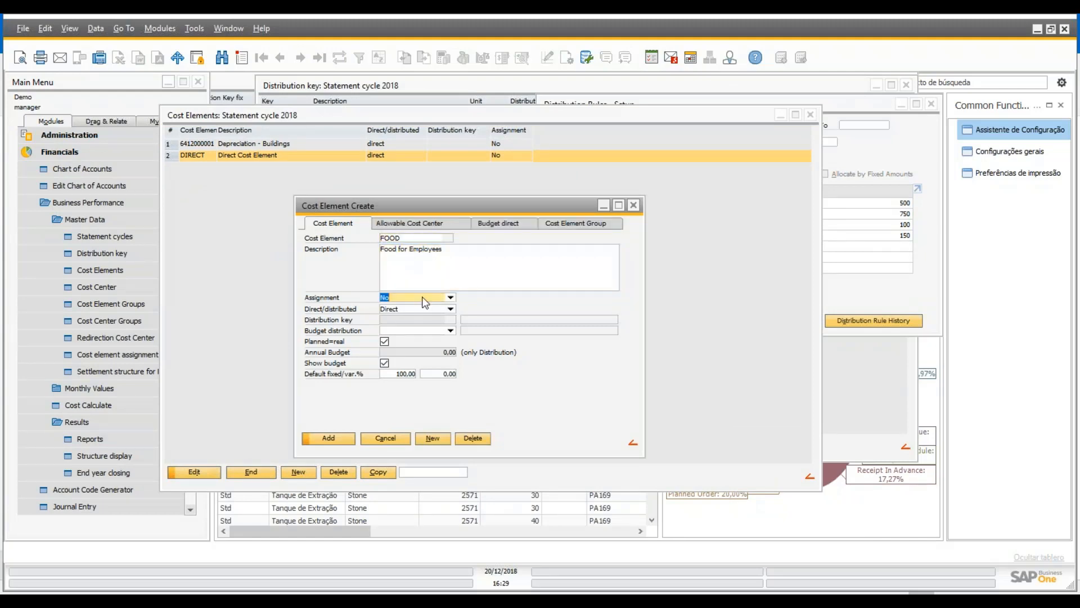
Step: Set cost element FOOD to Distributed with distribution key ALIM and add it
click(451, 310)
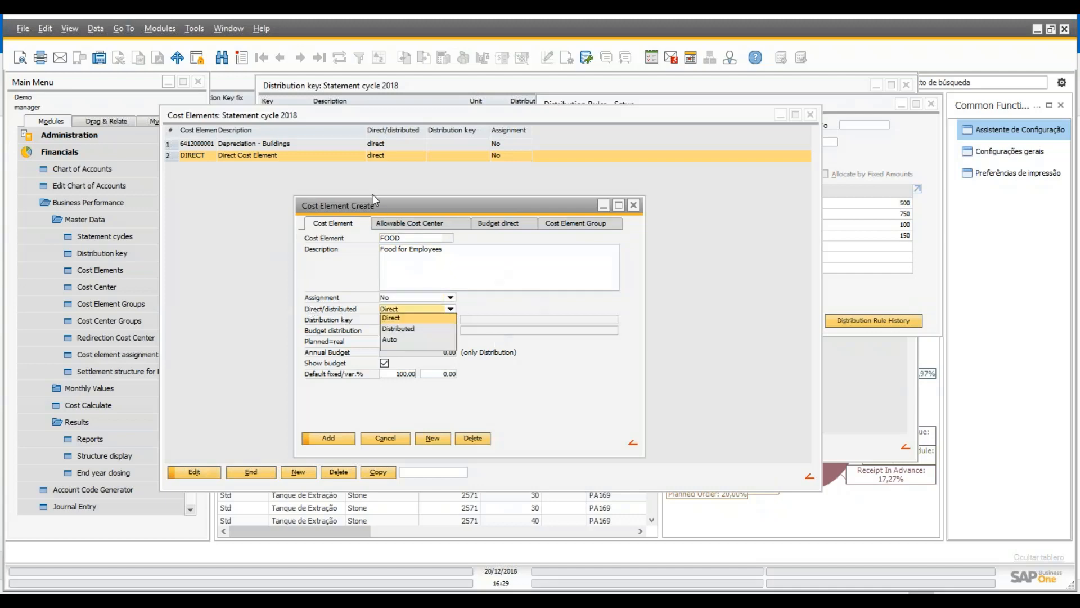
click(409, 333)
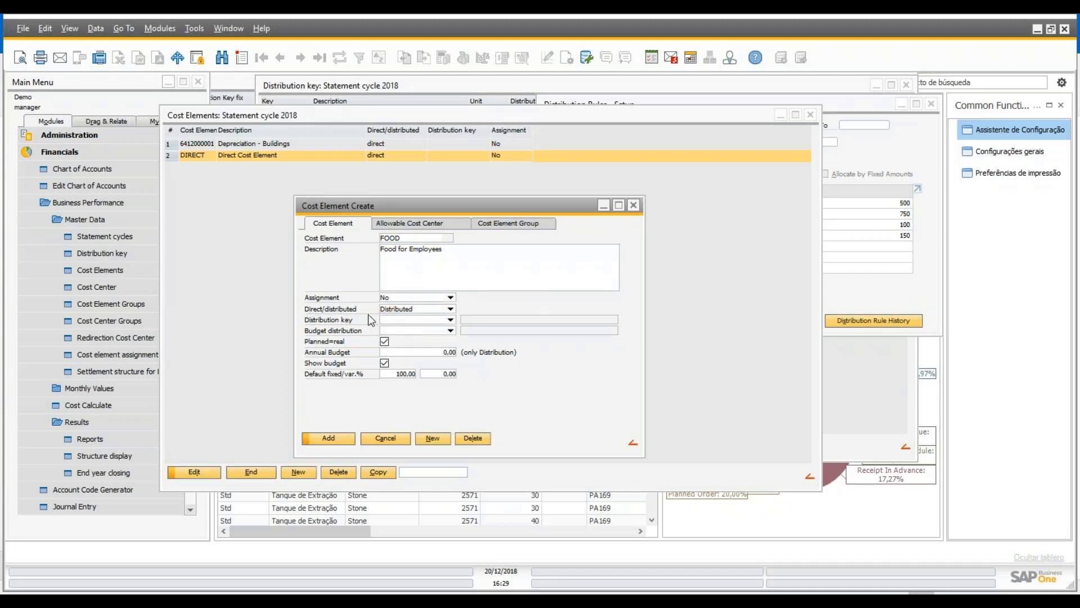
click(455, 319)
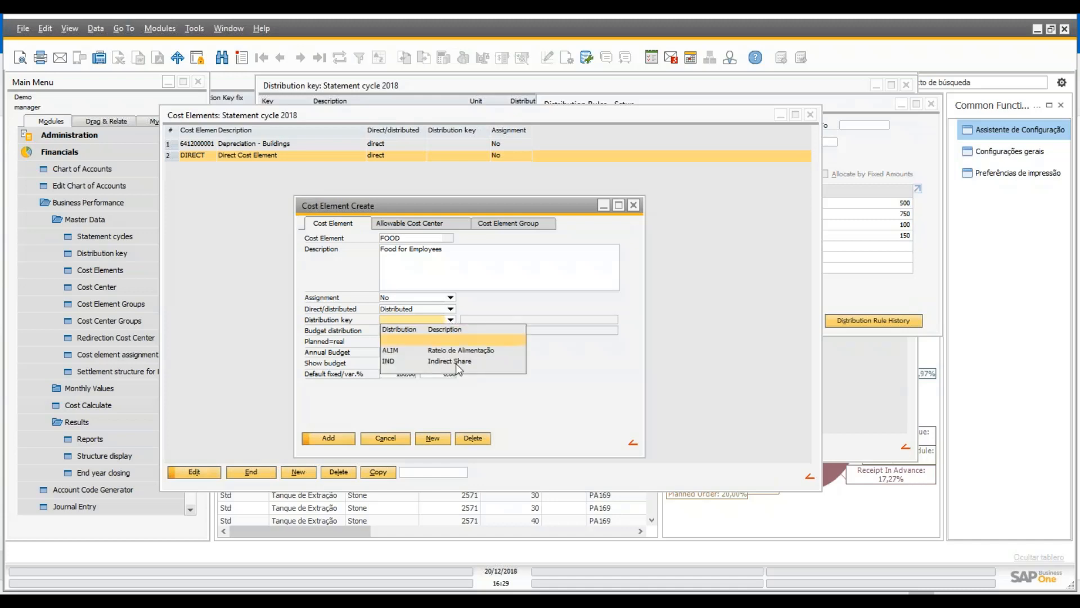
click(492, 350)
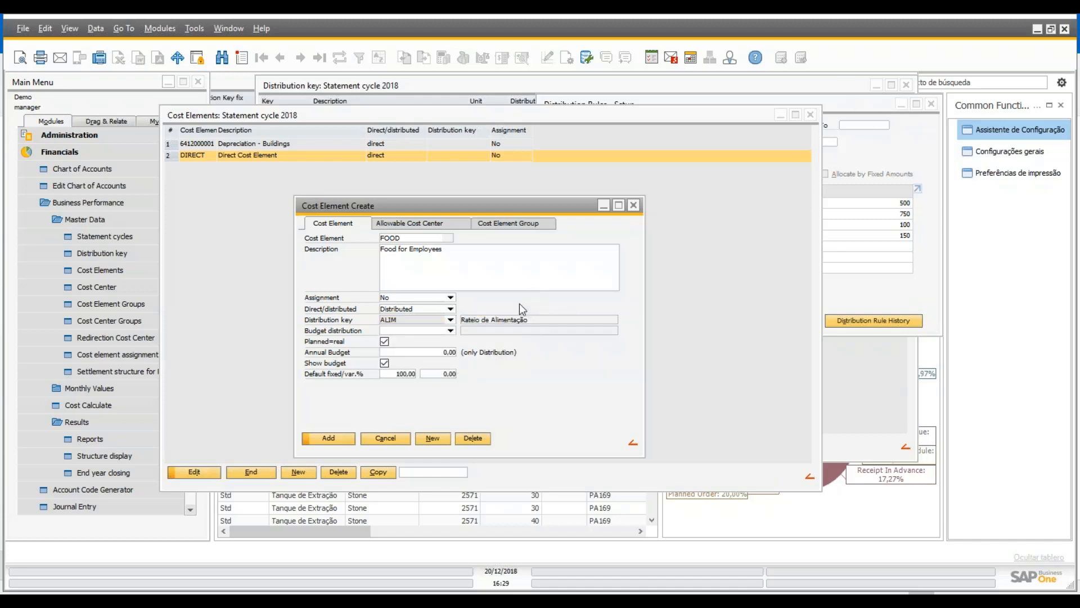
click(330, 439)
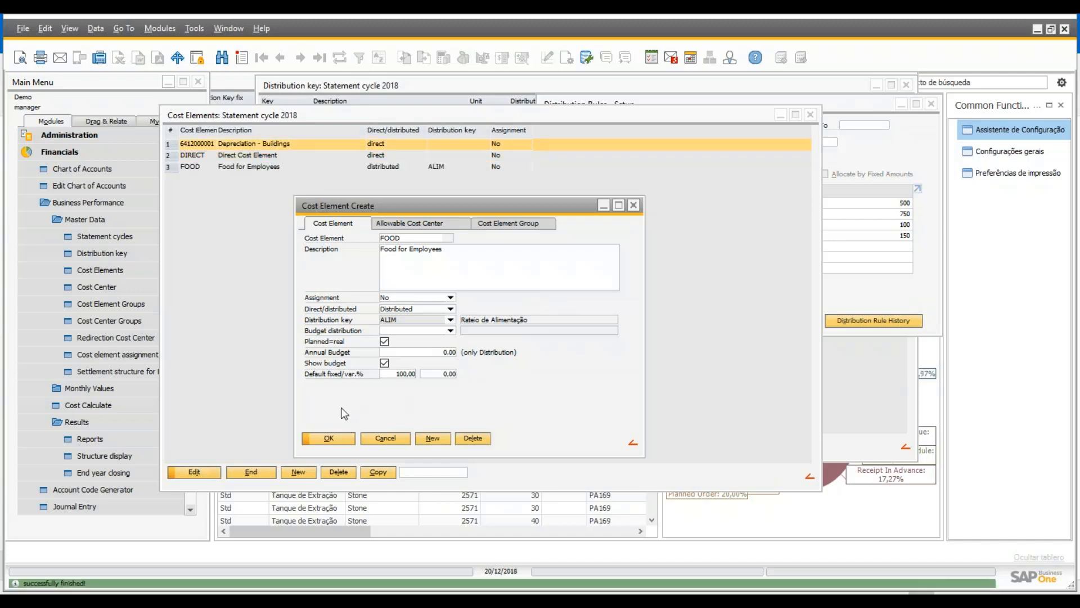
Step: Close cost element FOOD and assign FOOD to the Payroll Expense - Vacation account in the 2018 cost element assignment
click(329, 438)
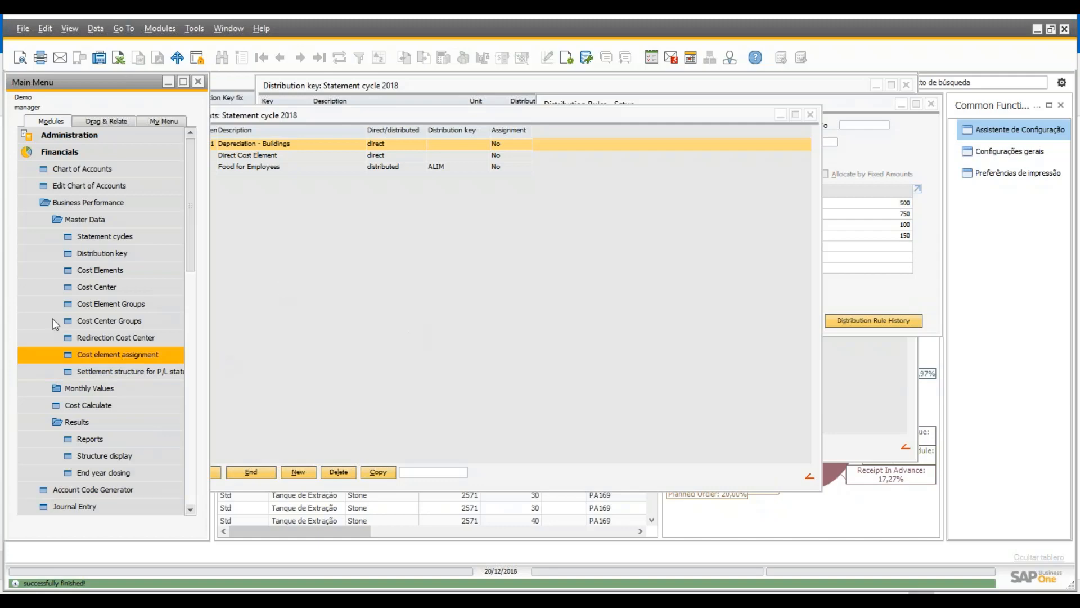
click(110, 354)
drag(791, 127, 765, 257)
click(262, 205)
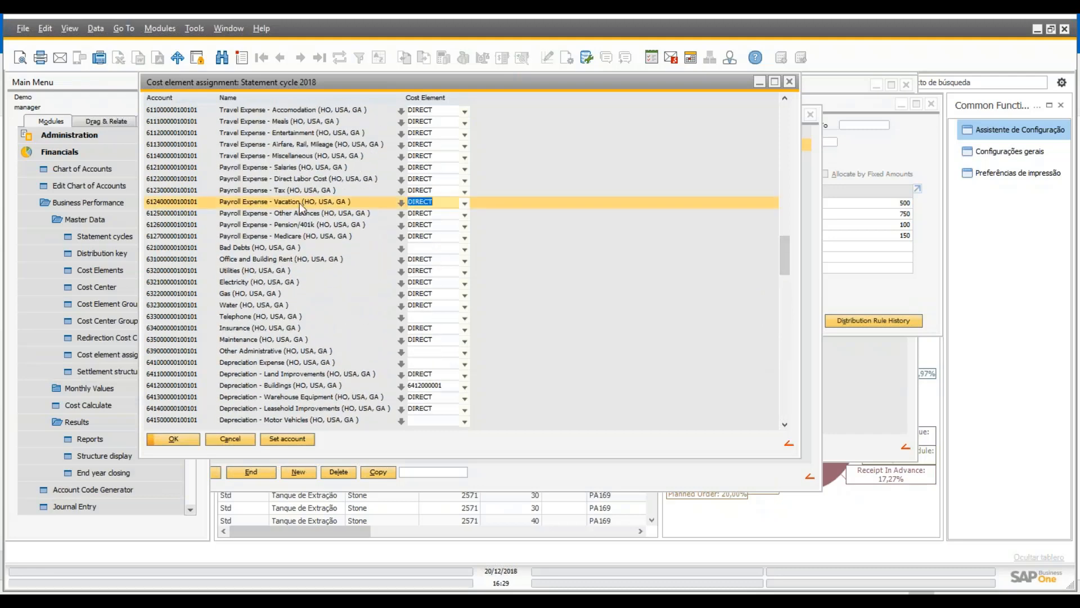
click(465, 203)
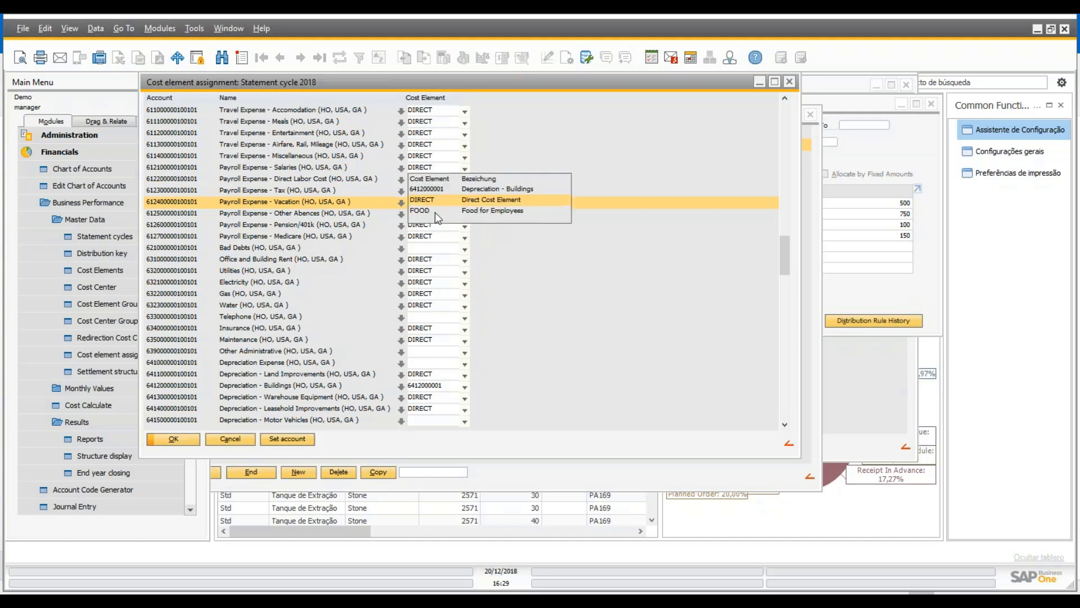
click(427, 211)
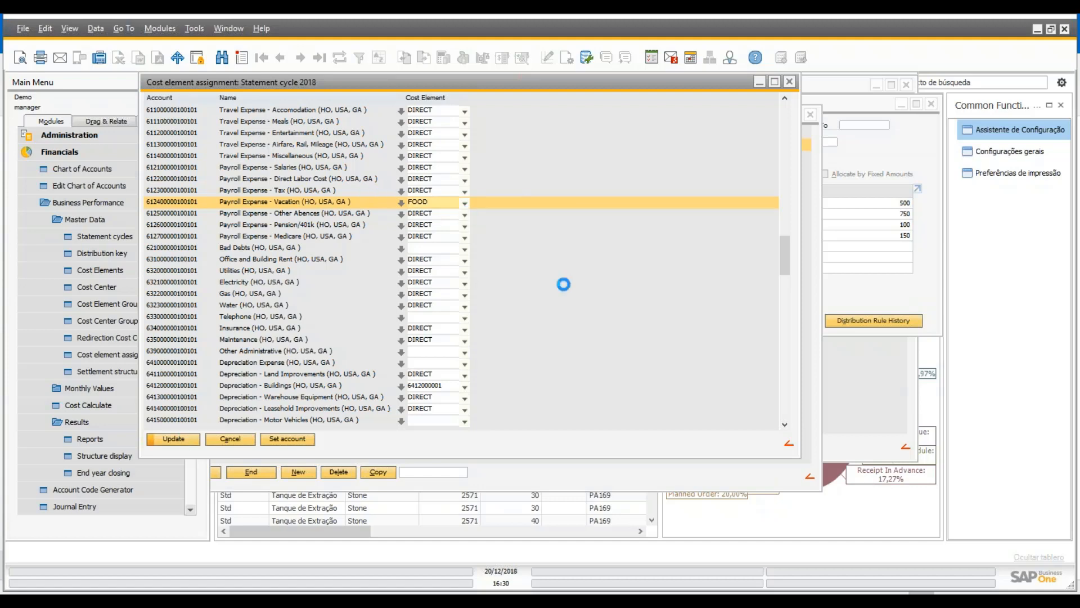
Step: Review distribution rule ALIM001 and the periods of distribution key ALIM, and close the distribution key, rule and cost element assignment windows
click(864, 145)
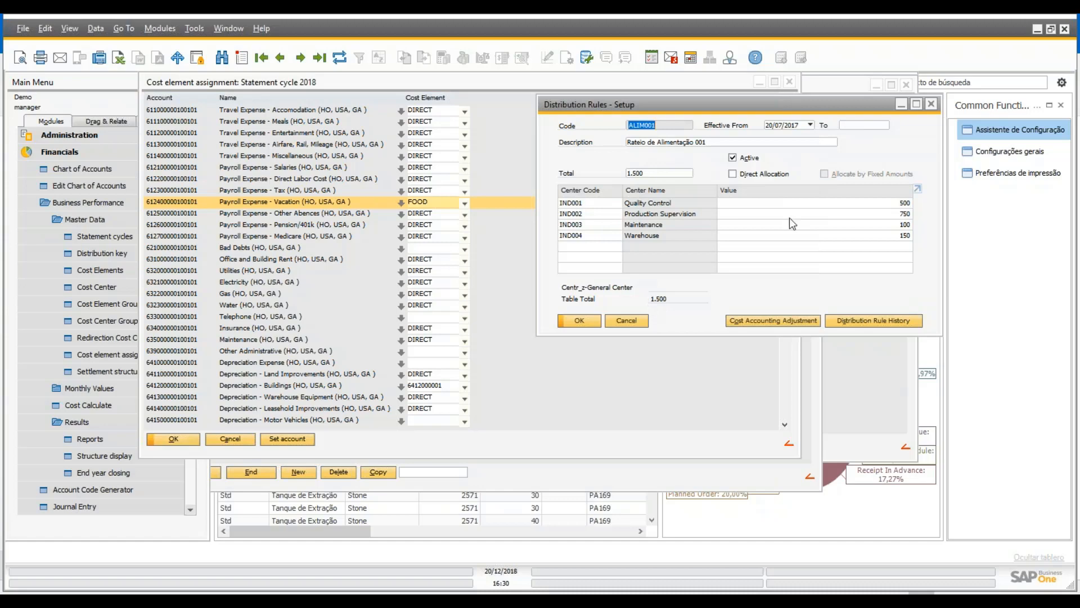
click(136, 276)
click(121, 253)
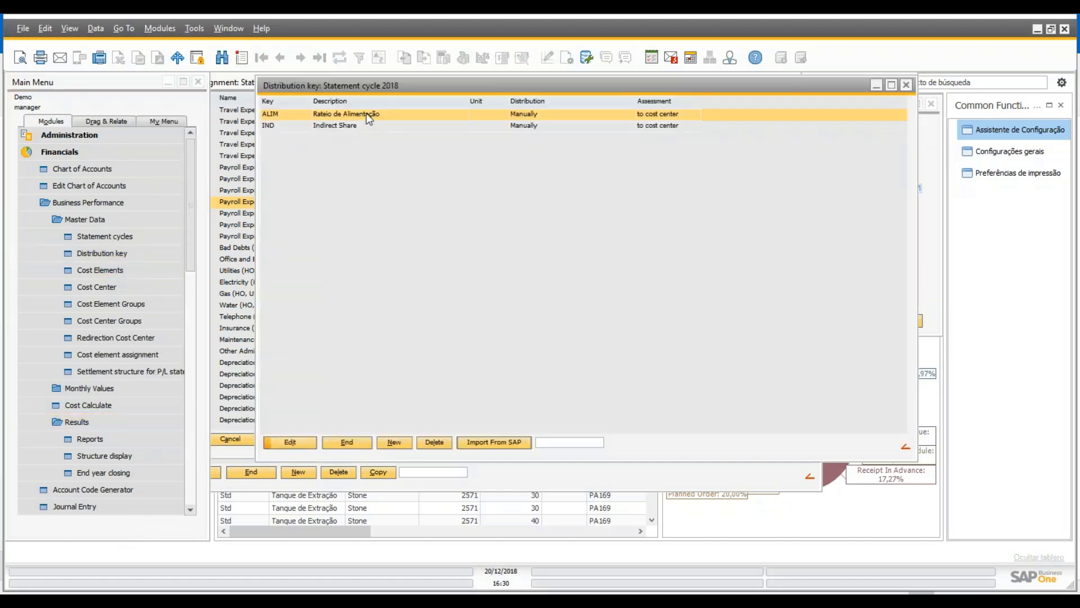
double_click(371, 114)
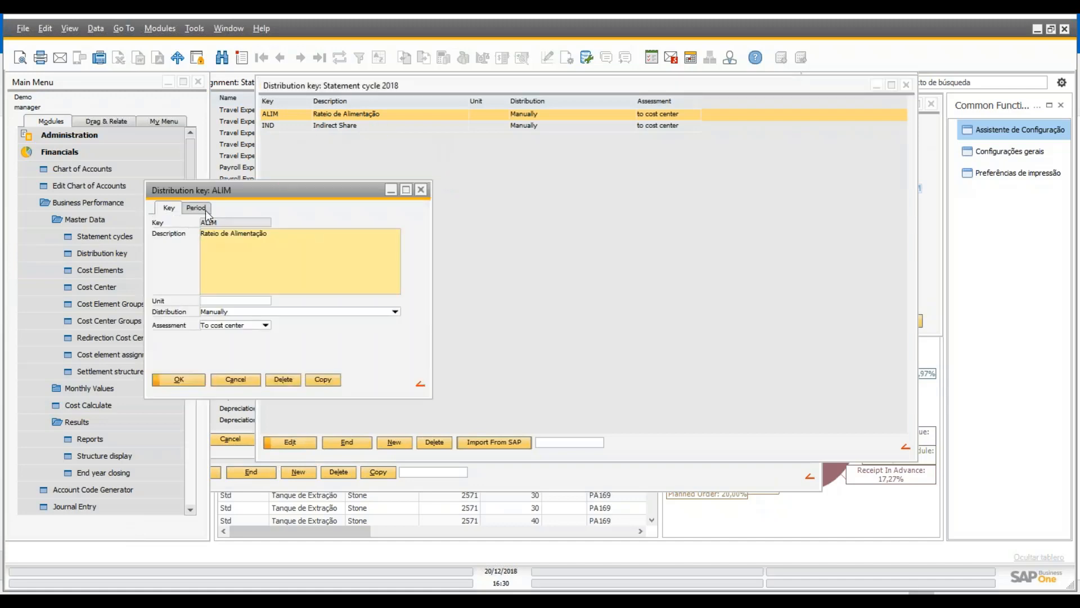
click(197, 208)
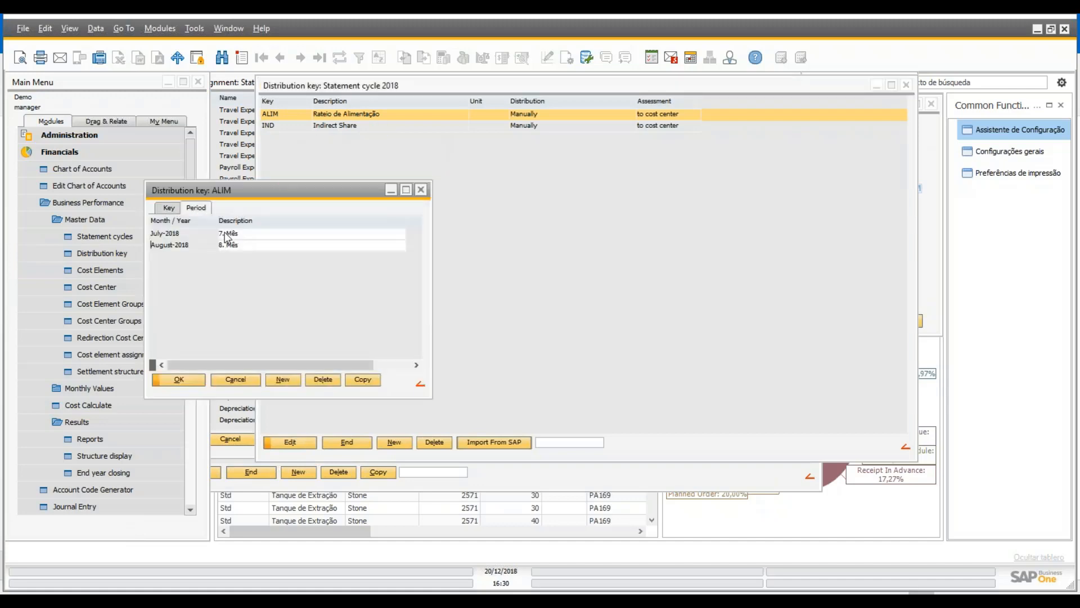
click(244, 380)
click(347, 442)
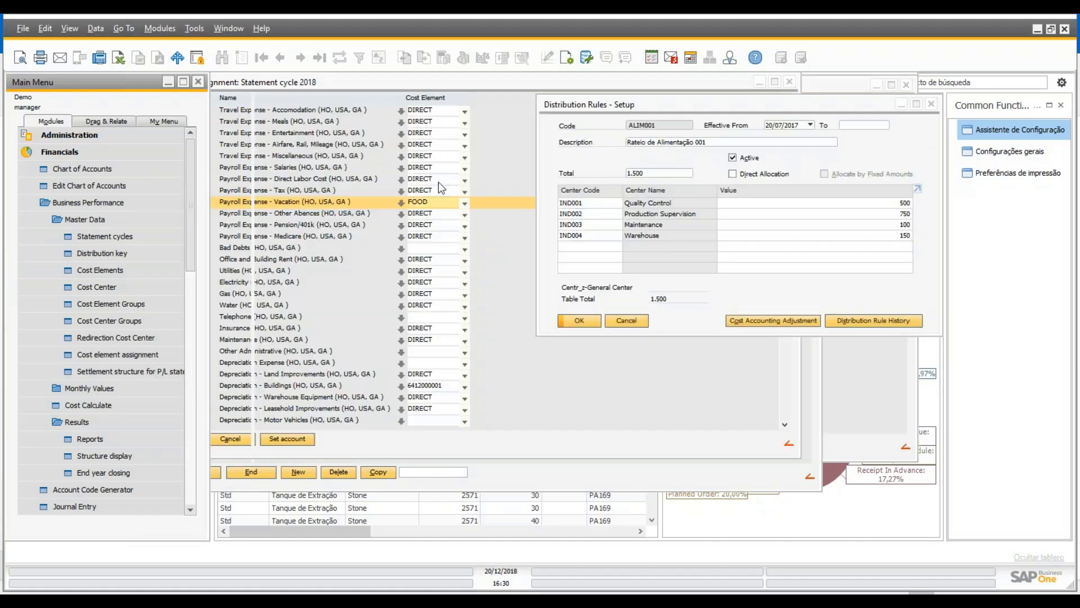
click(626, 321)
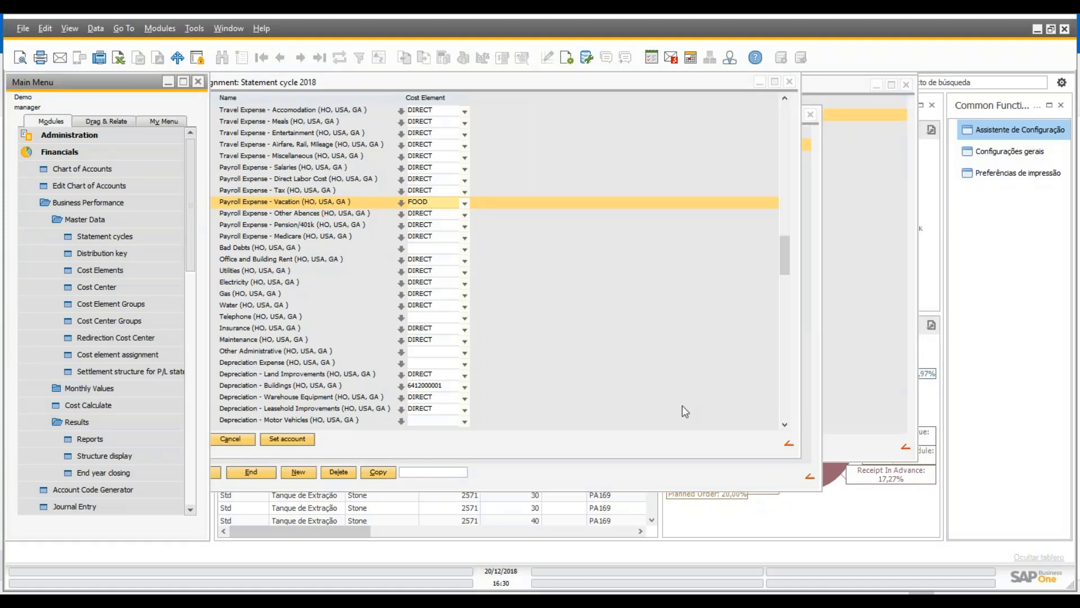
click(160, 438)
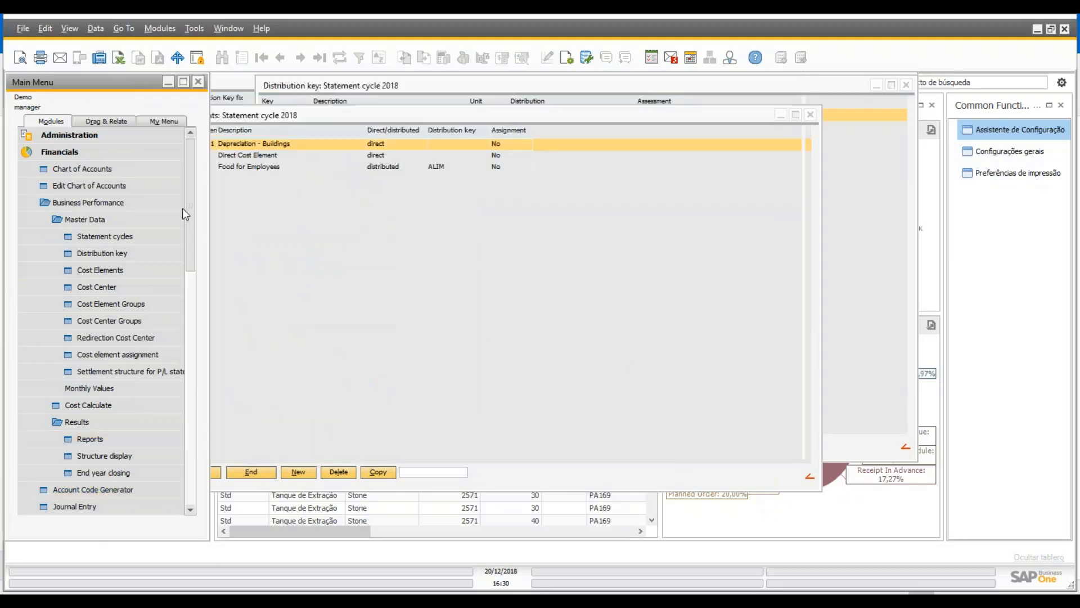
Step: Open cost element DIRECT in statement cycle 2018 and review its direct/distributed options, keeping Direct
click(101, 274)
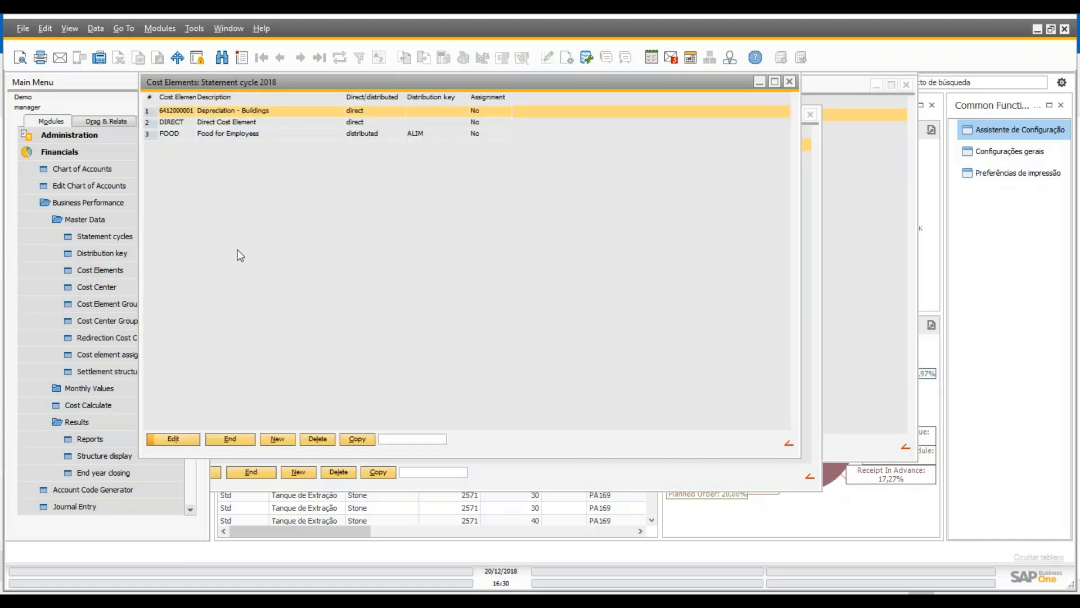
click(249, 123)
double_click(249, 125)
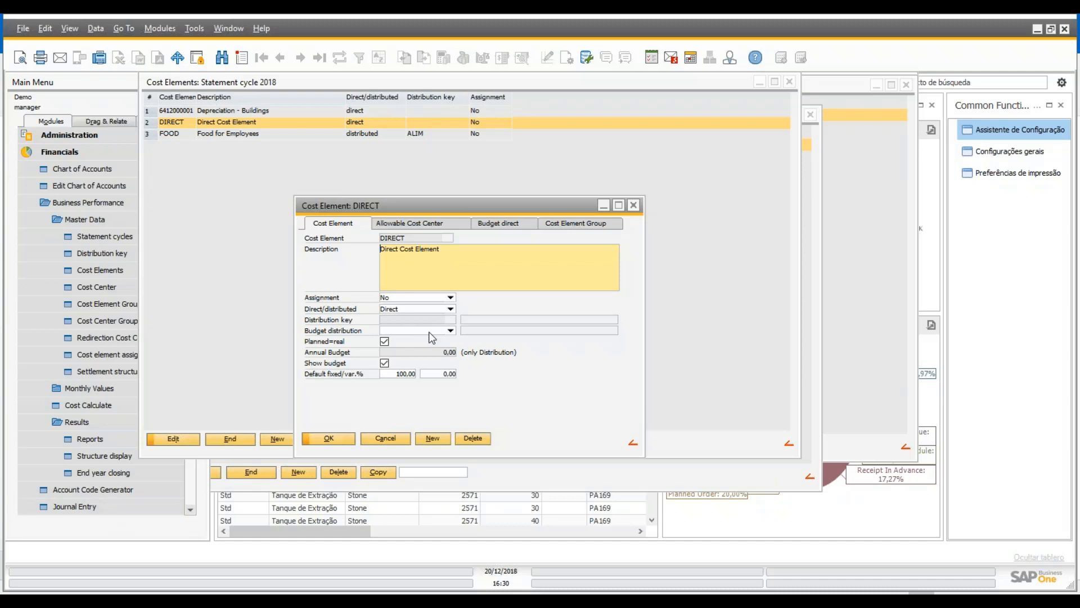
click(450, 309)
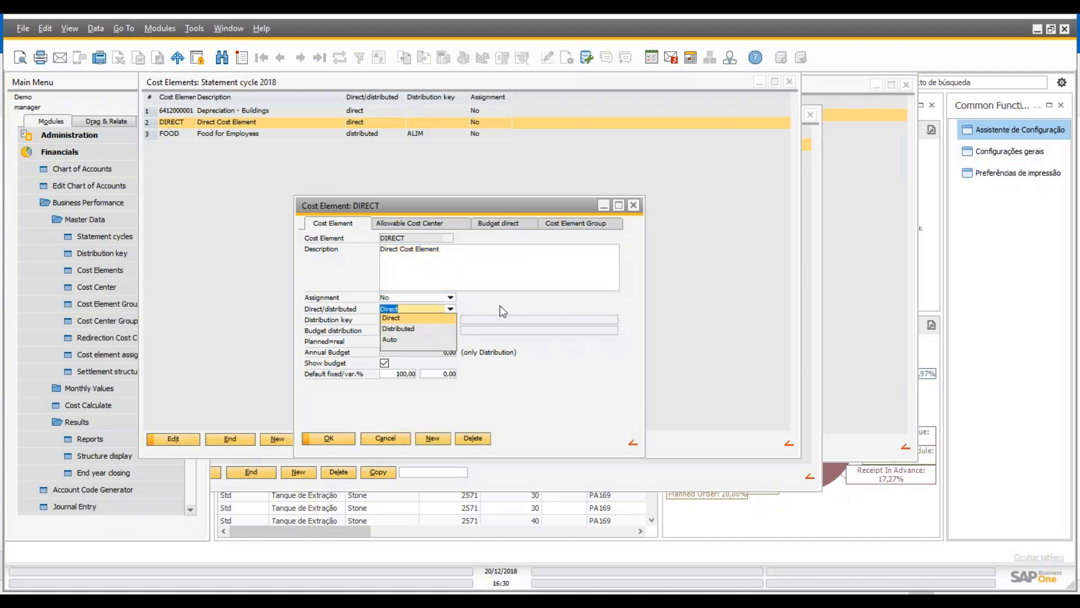
click(395, 320)
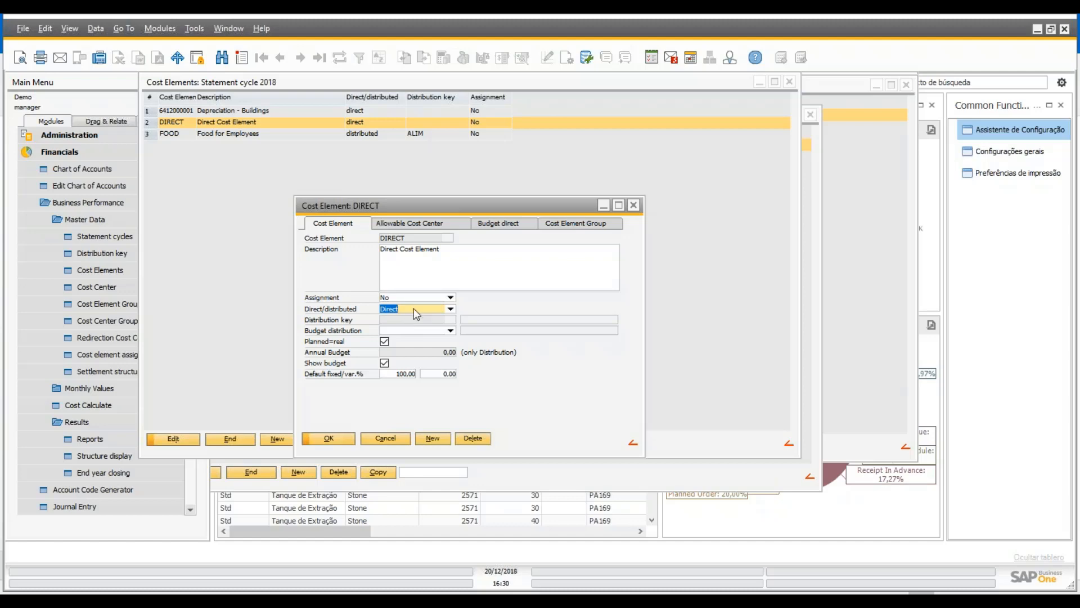
Step: Start a direct budget line for cost element DIRECT, view the selectable cost centers, and delete the line
click(497, 223)
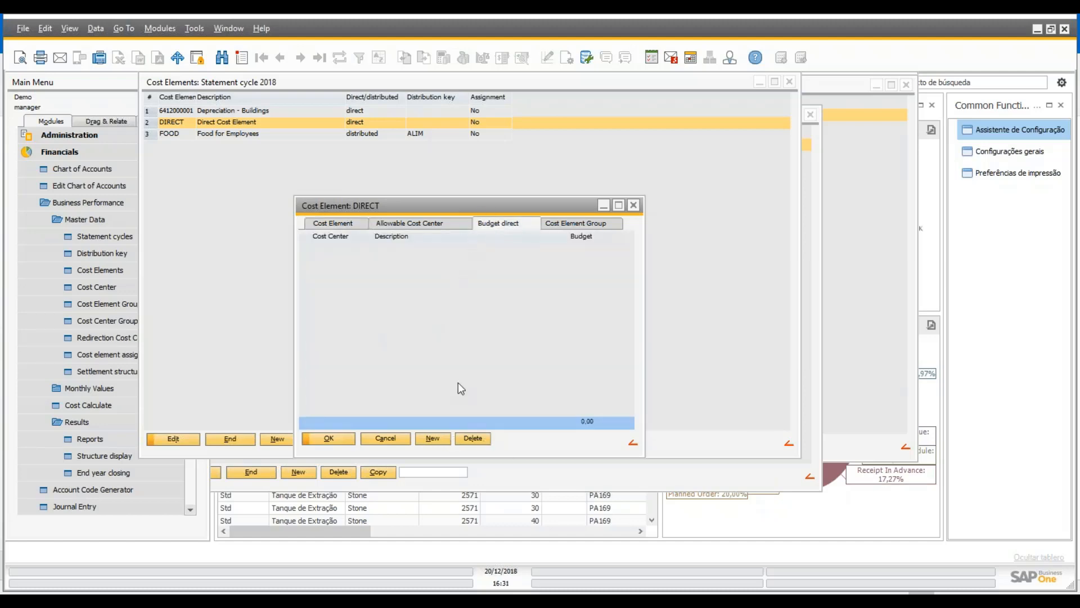
click(434, 440)
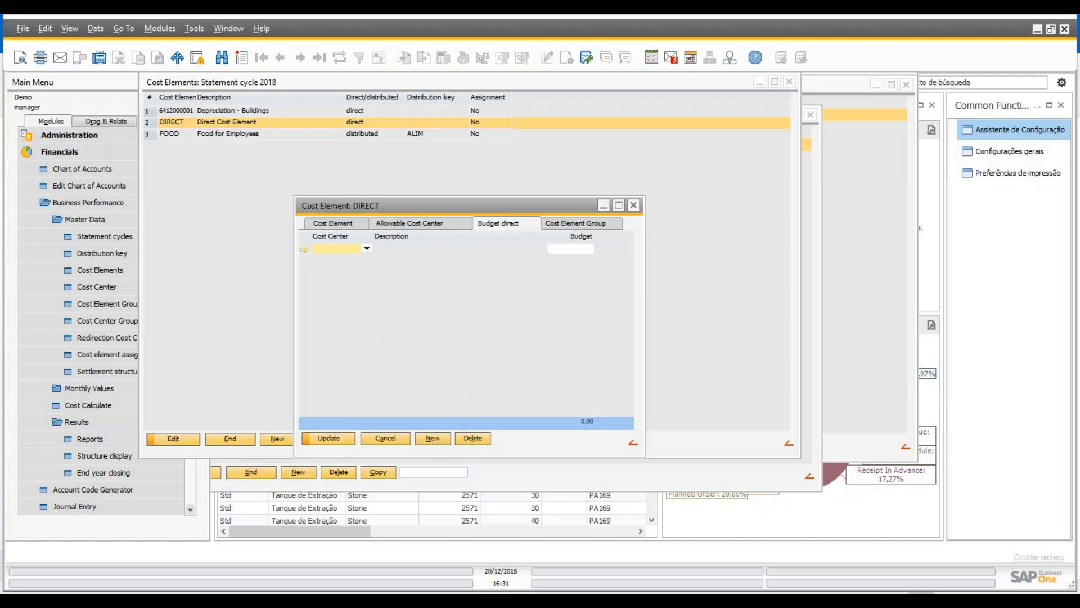
click(366, 248)
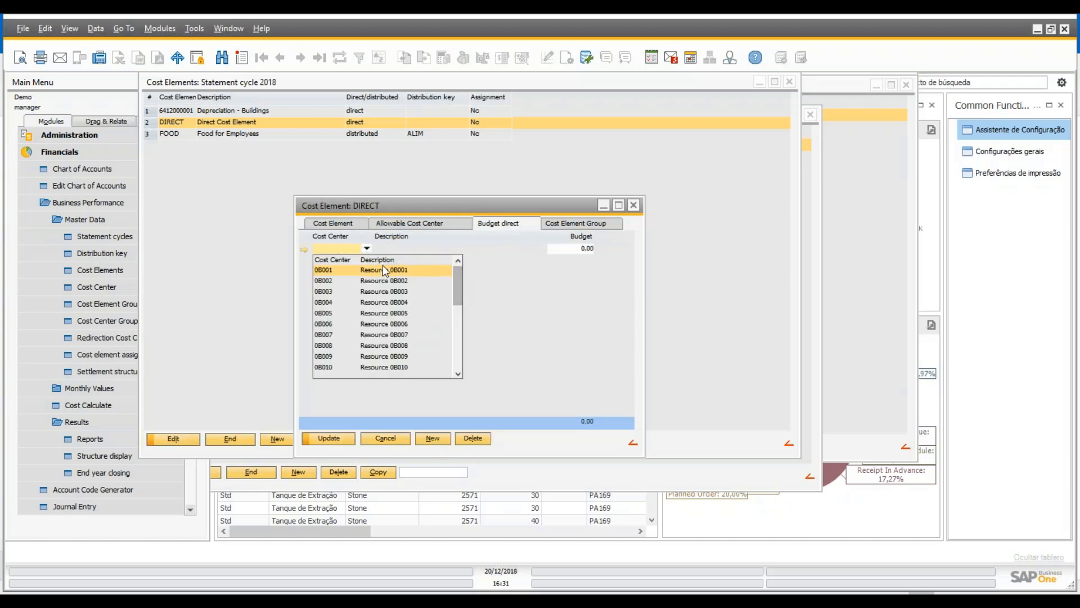
click(345, 240)
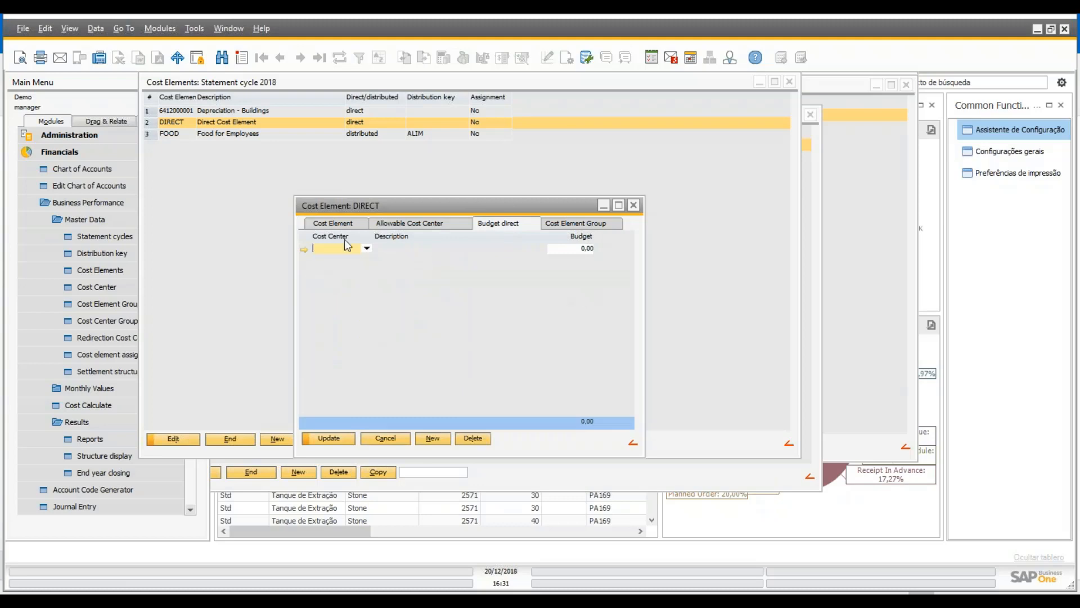
click(465, 439)
Step: Set the default fixed/variable percentages of cost element DIRECT to 50 and 50
click(326, 224)
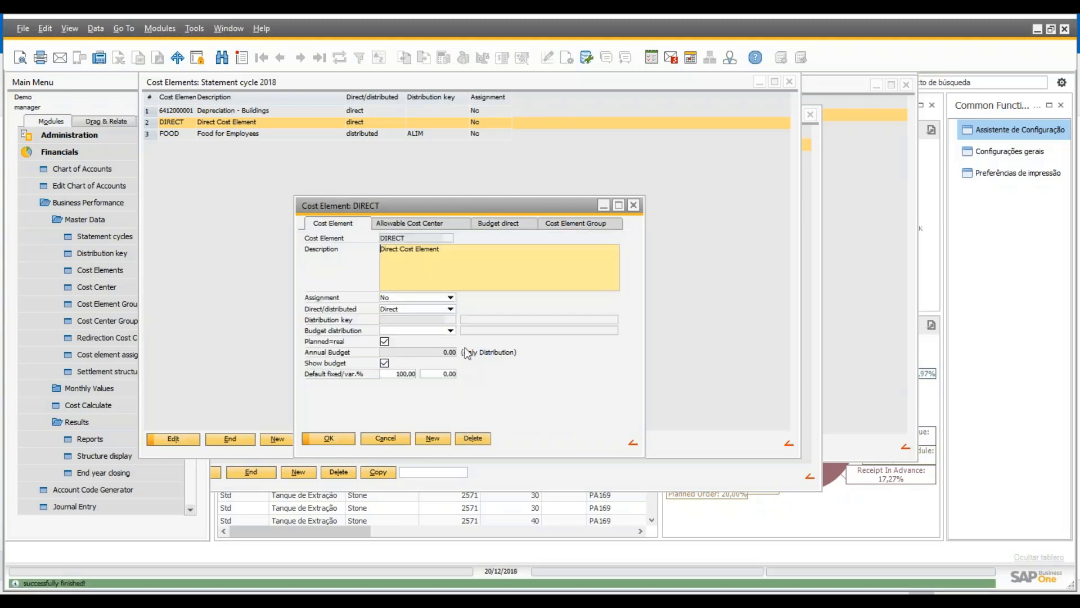
click(452, 331)
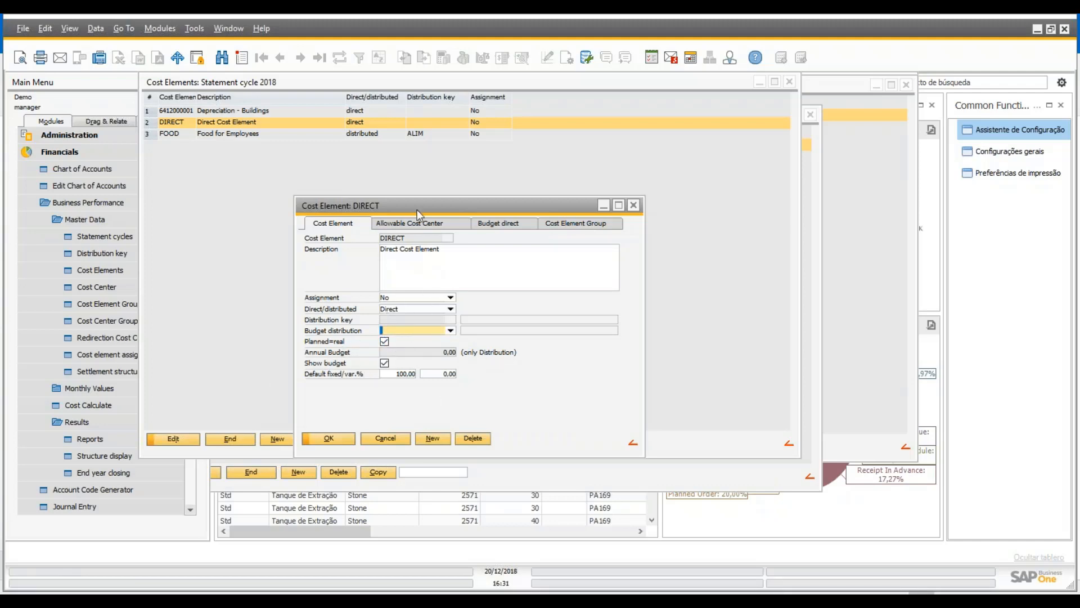
click(409, 374)
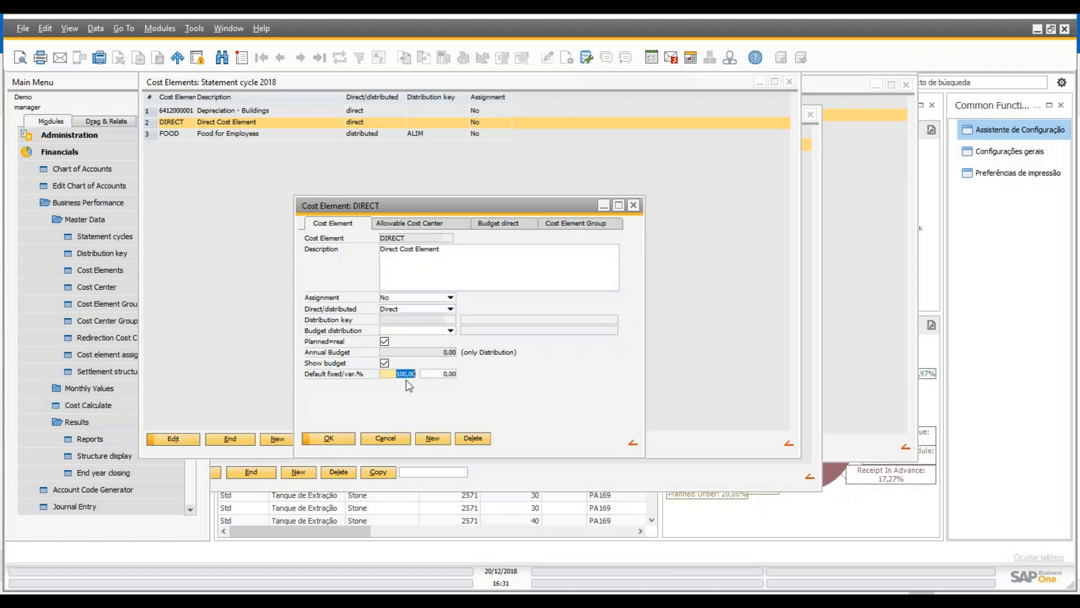
click(440, 374)
click(398, 375)
text(50)
key(Tab)
text(50)
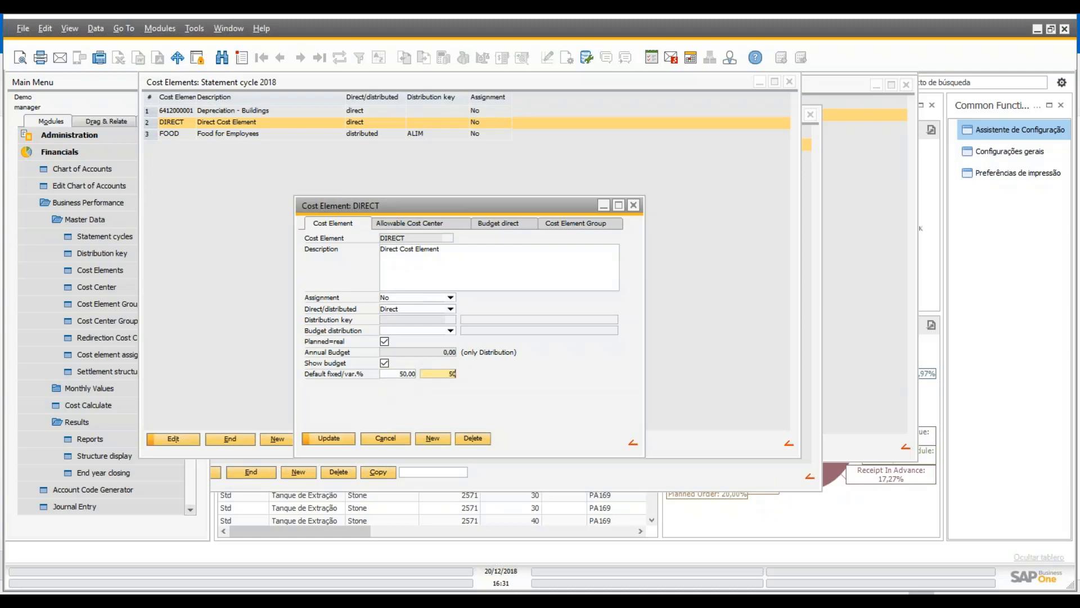
Step: Set the default fixed/variable percentages of cost element DIRECT to 100 and 0, and update it
double_click(404, 374)
text(100)
key(Tab)
text(0)
double_click(405, 374)
click(334, 440)
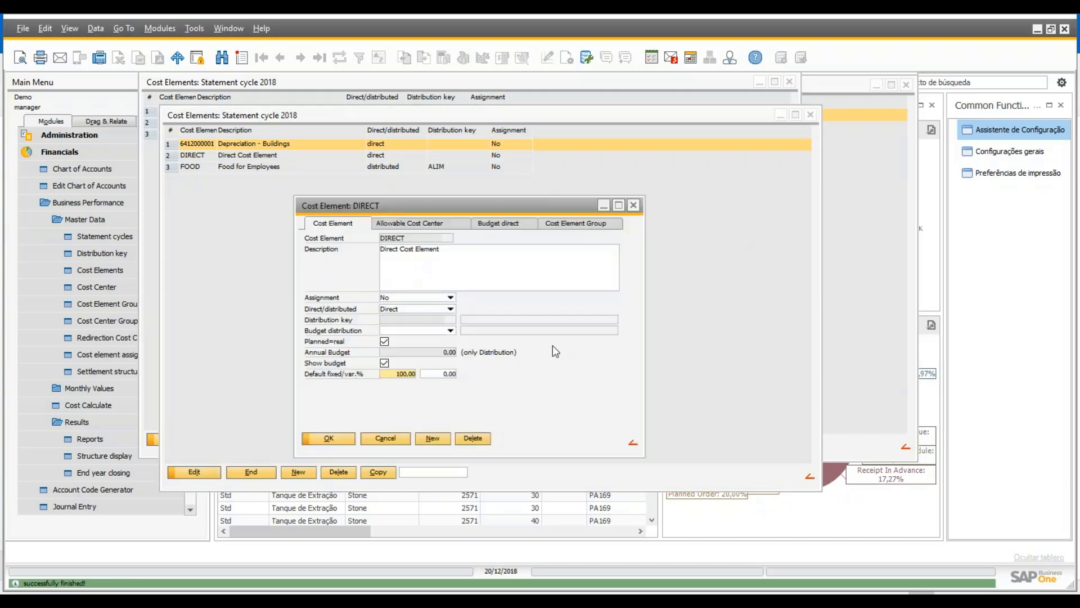
Step: Examine the fixed and variable percentages of the cost centers allowable for cost element DIRECT
click(394, 222)
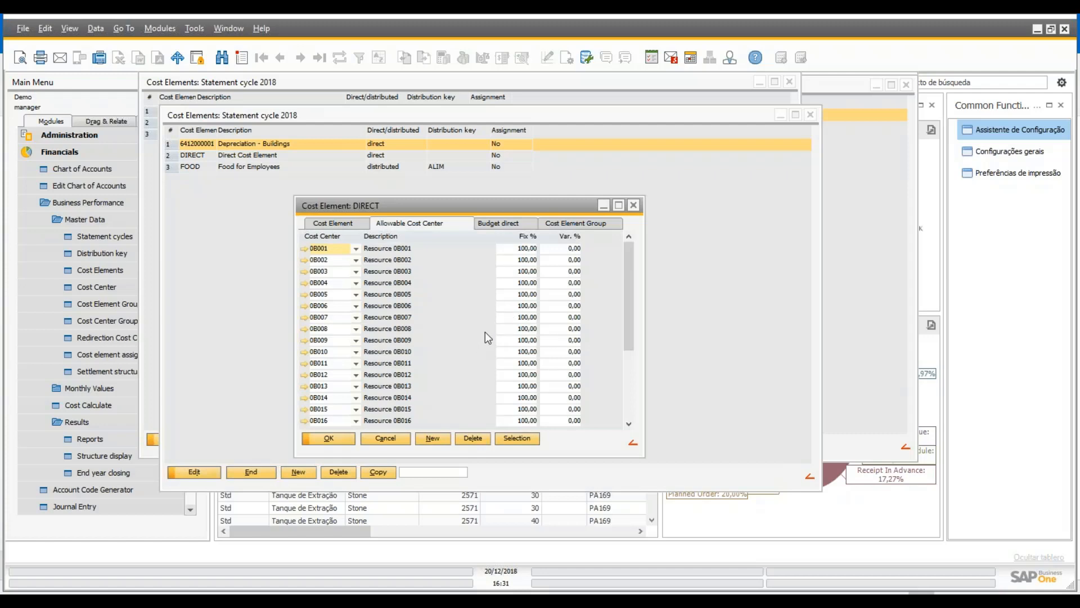
Step: Review the DIRECT cost element's allowable cost centers, mark all cost centers in their selection list, and cancel the selection
mouse_move(630, 260)
mouse_down()
mouse_move(634, 323)
mouse_move(627, 256)
mouse_up()
drag(629, 306, 628, 403)
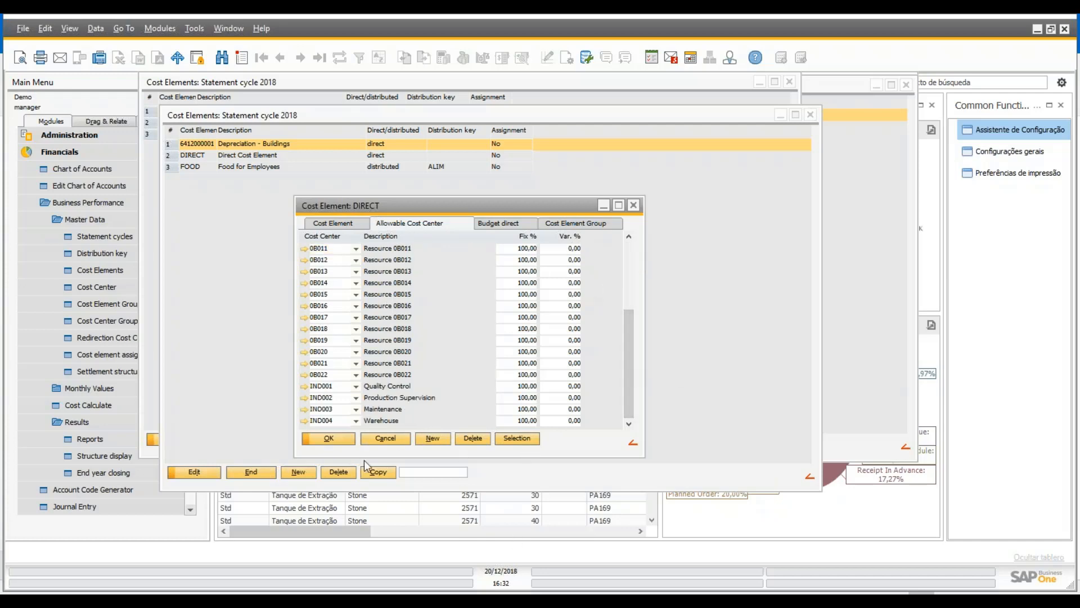
mouse_move(631, 405)
mouse_down()
mouse_move(640, 261)
mouse_move(632, 393)
mouse_up()
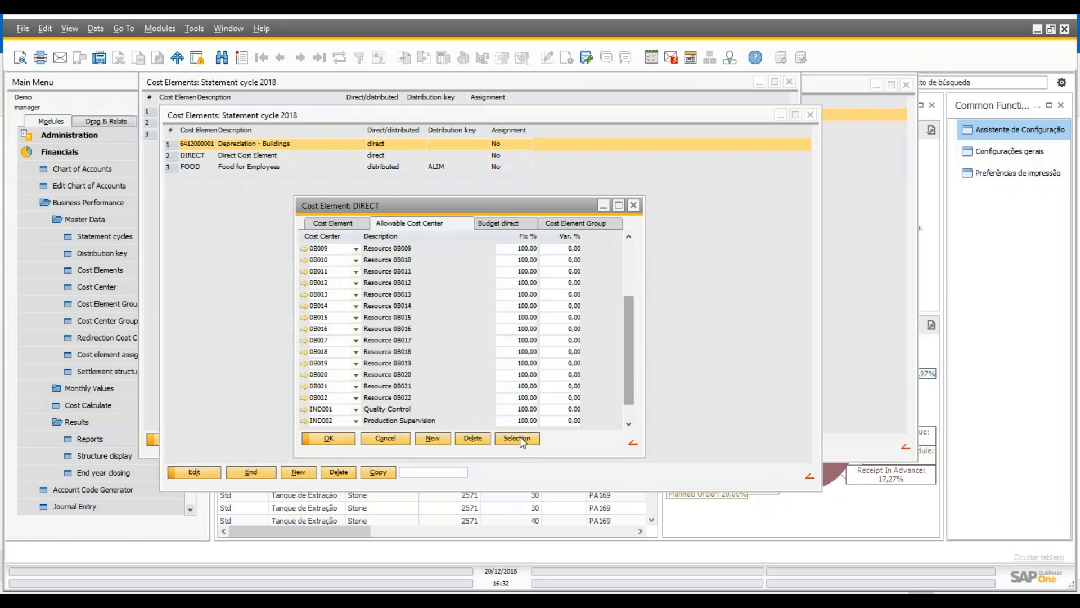
click(519, 439)
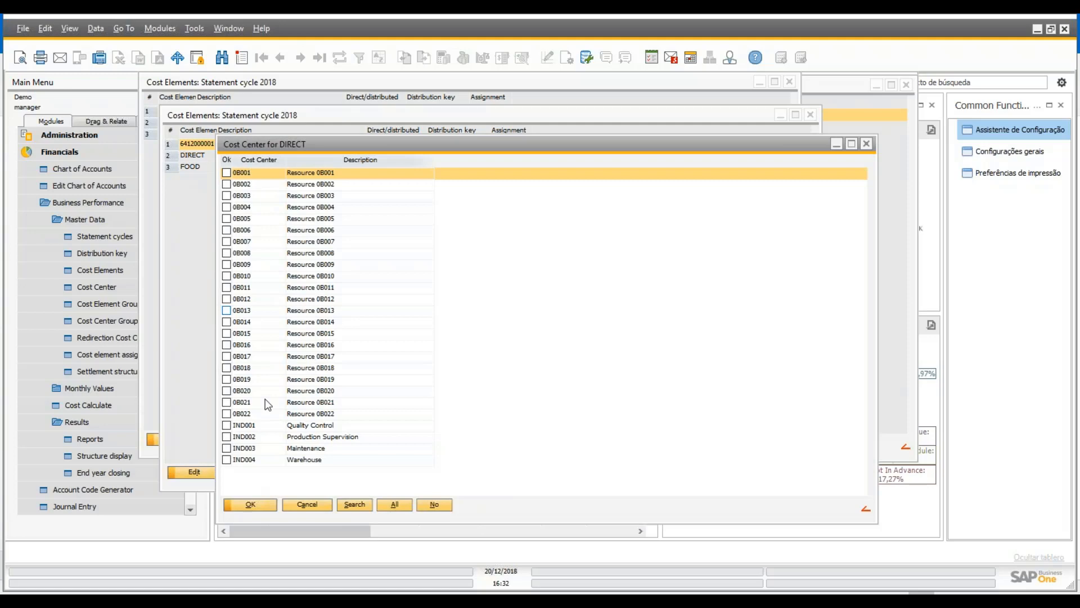
click(395, 504)
click(309, 505)
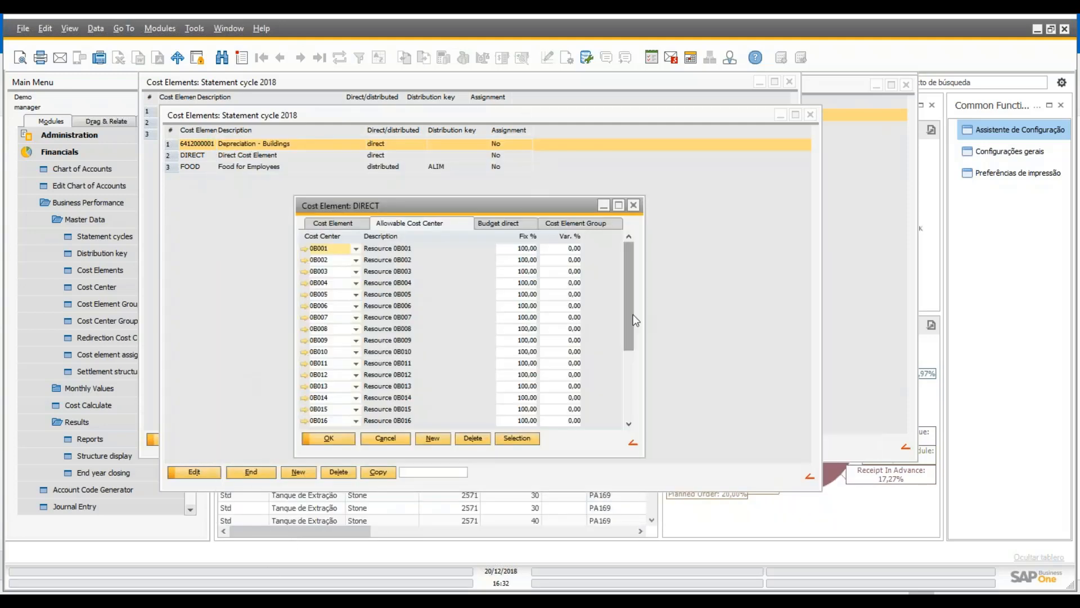
Step: Examine the fixed and variable percentages of DIRECT's allowable cost centers, and close the cost element windows without changes
click(535, 260)
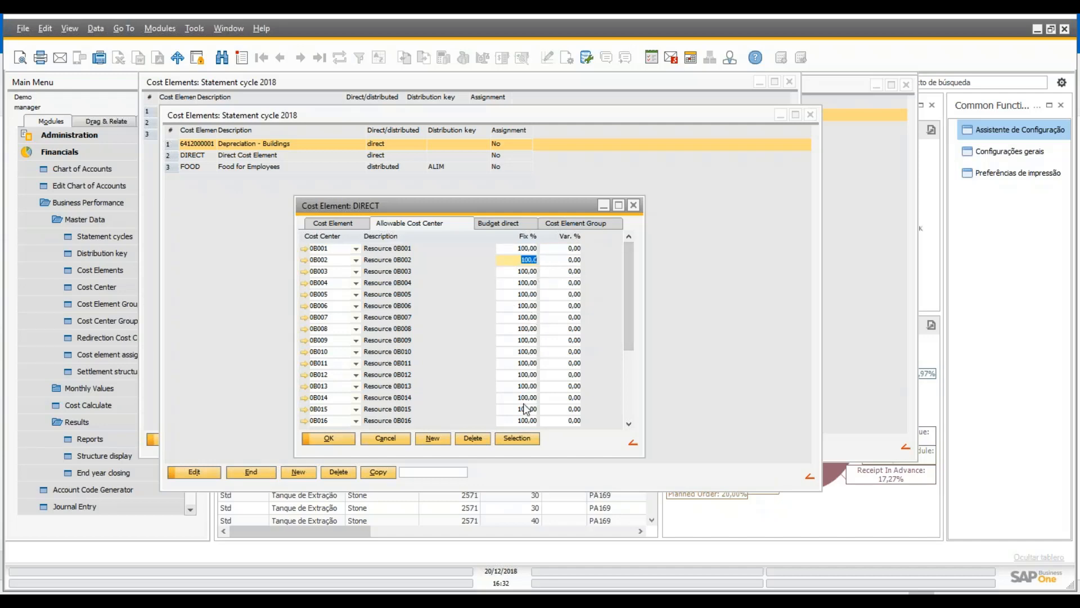
drag(630, 292, 632, 233)
drag(629, 276, 571, 182)
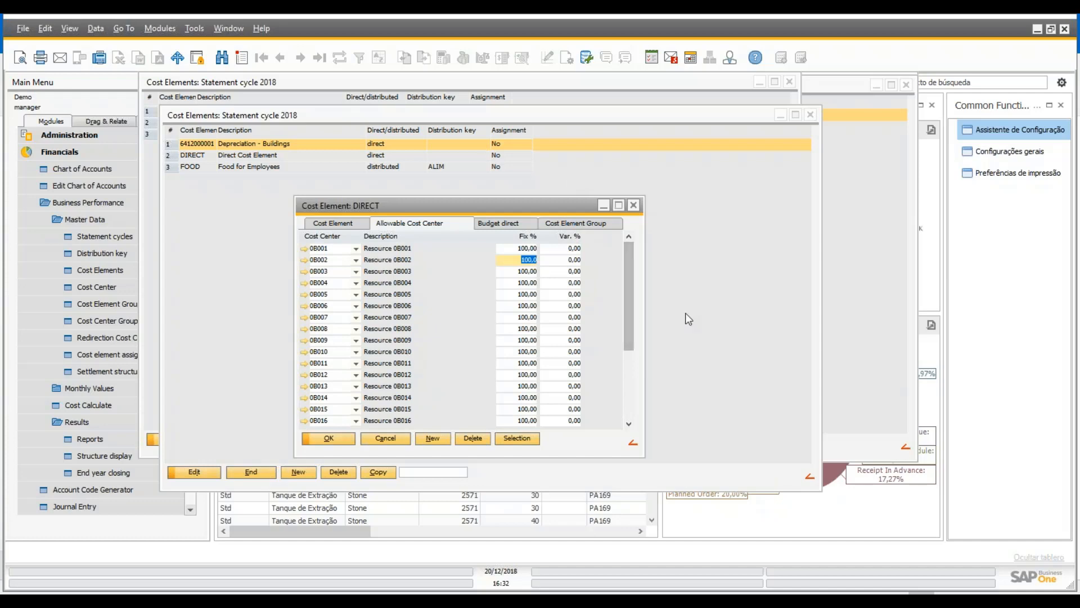
click(574, 248)
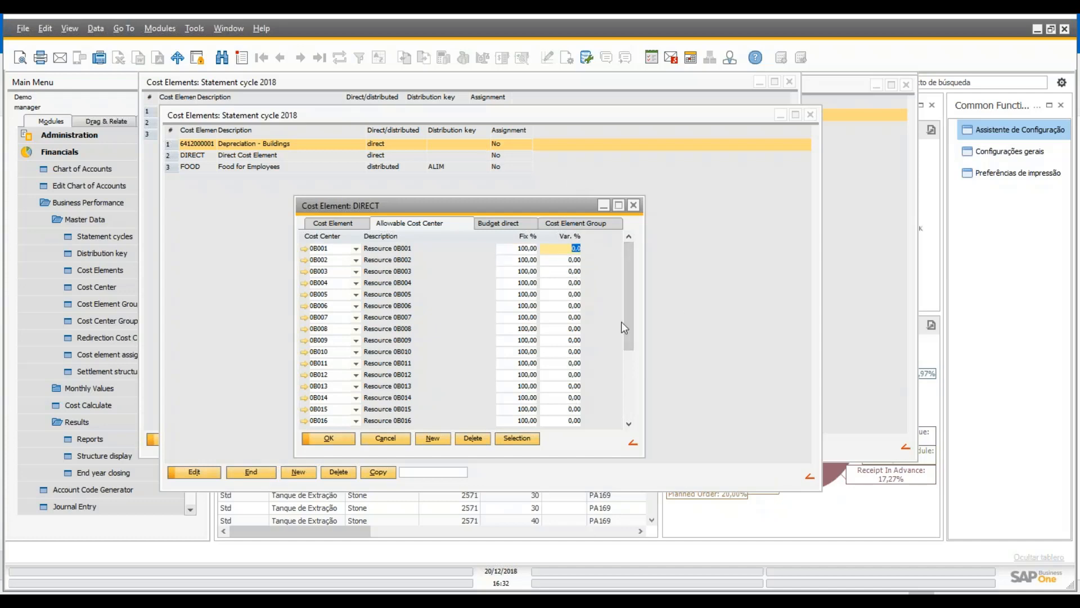
click(627, 367)
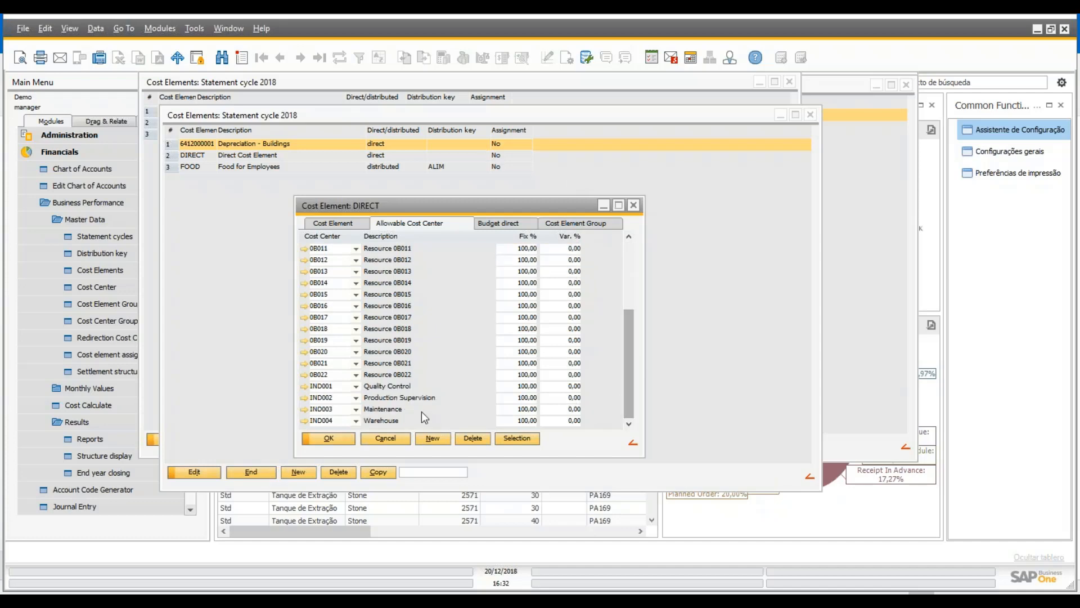
click(527, 408)
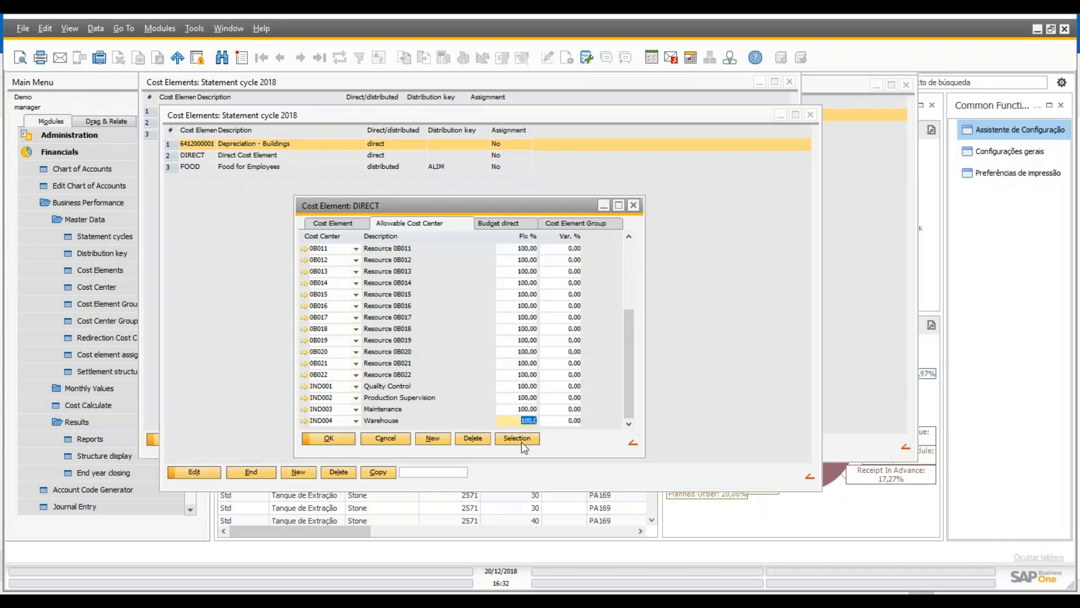
click(369, 438)
click(405, 76)
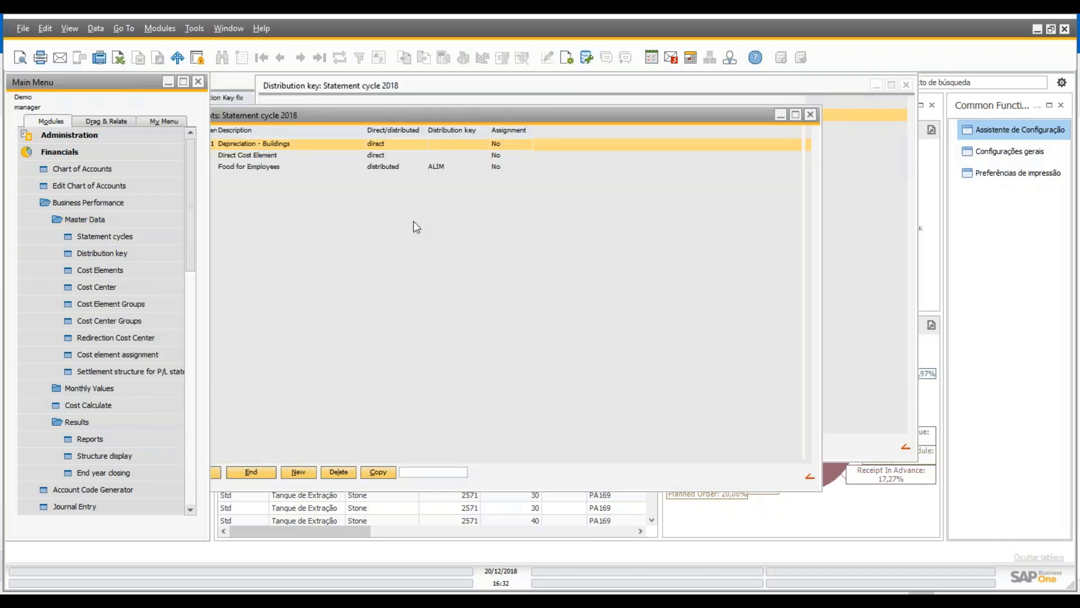
click(252, 469)
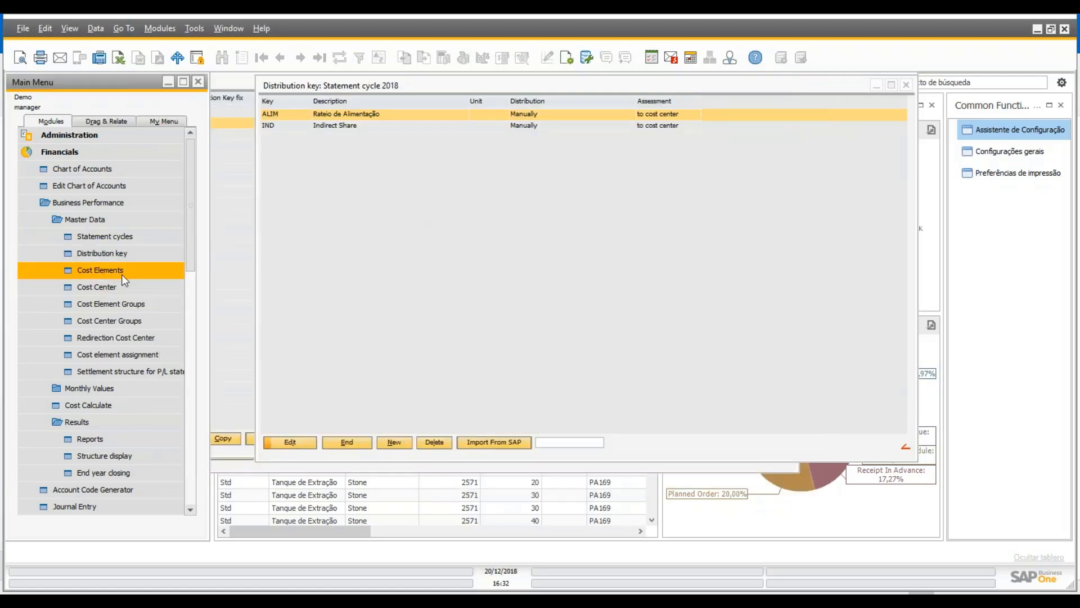
Step: Open the cost element assignment for statement cycle 2018, examine which cost elements the G/L accounts are assigned to, and close it
click(160, 356)
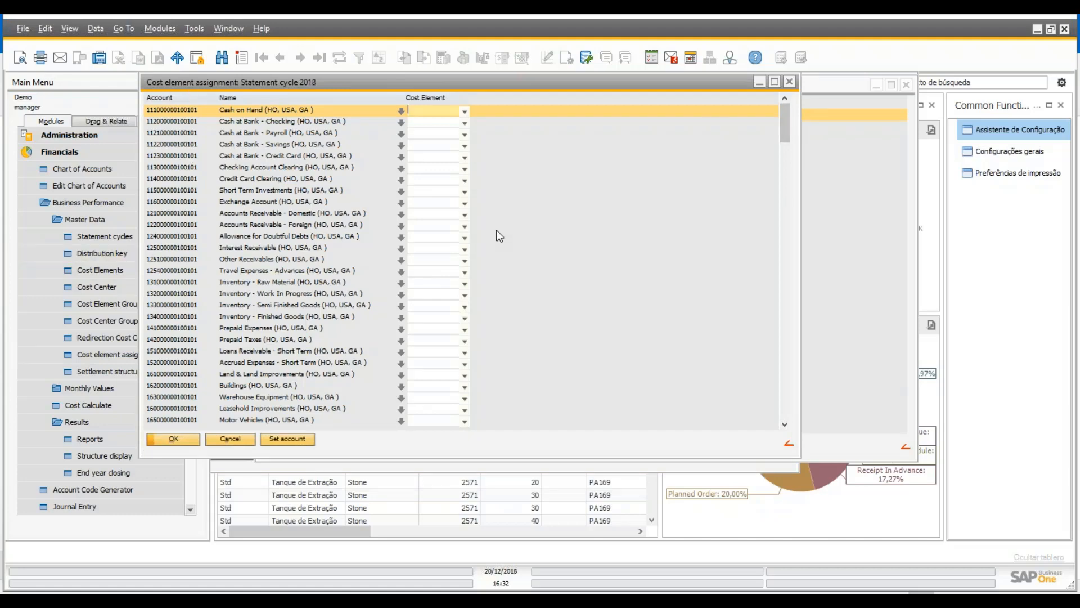
drag(786, 122, 781, 192)
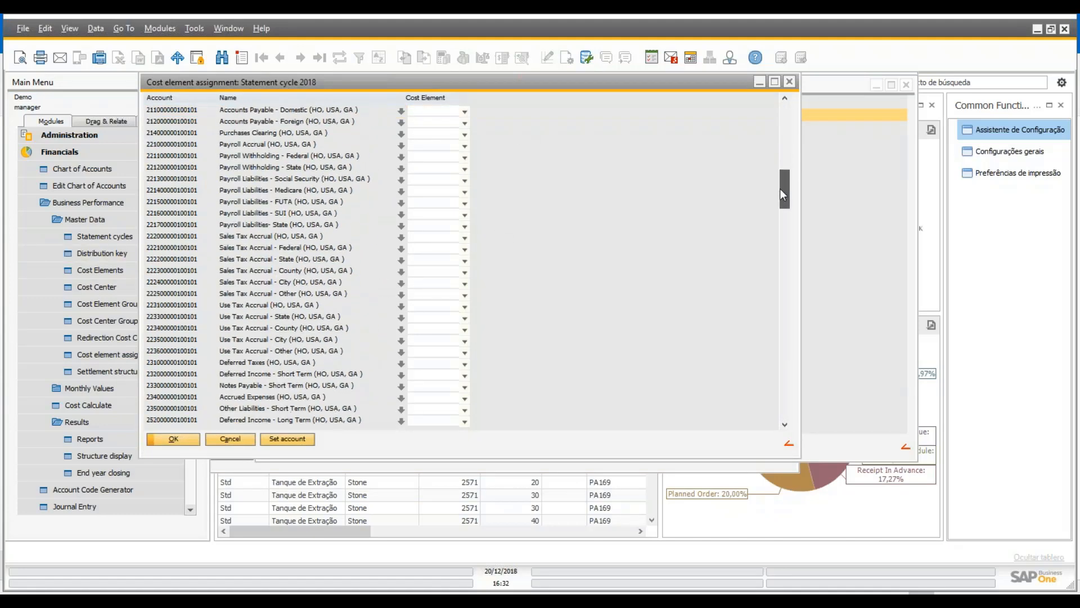
scroll(379, 242, down, 20)
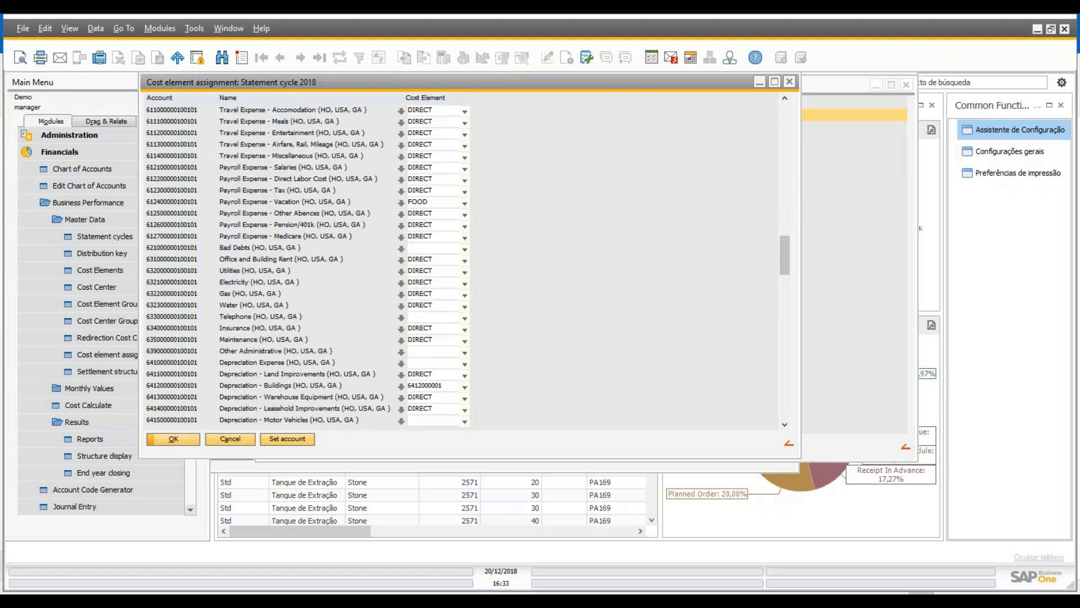
scroll(385, 169, up, 4)
scroll(384, 169, down, 2)
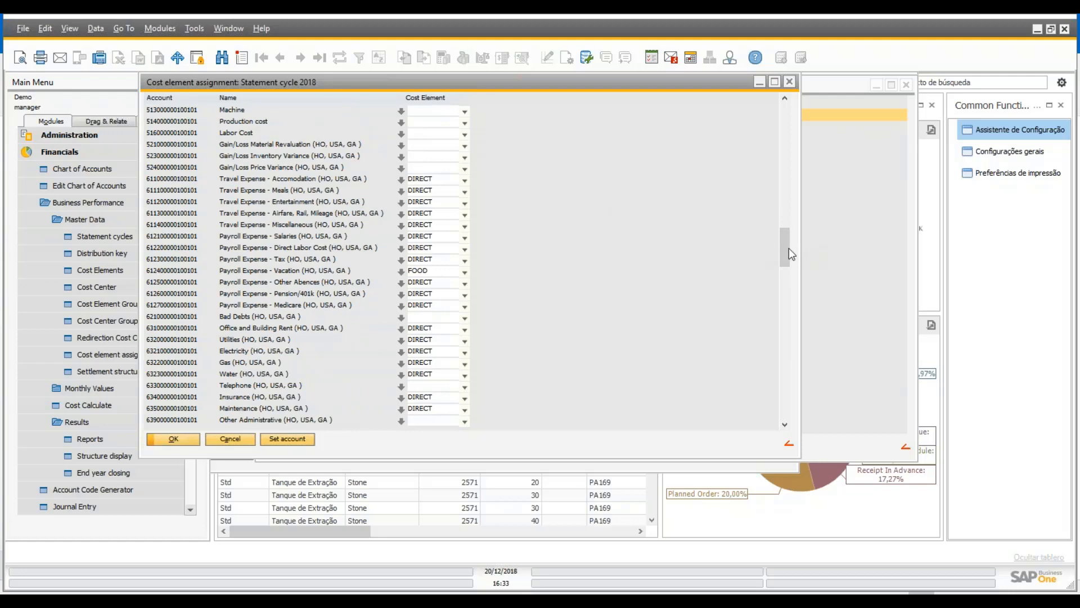
drag(791, 253, 791, 227)
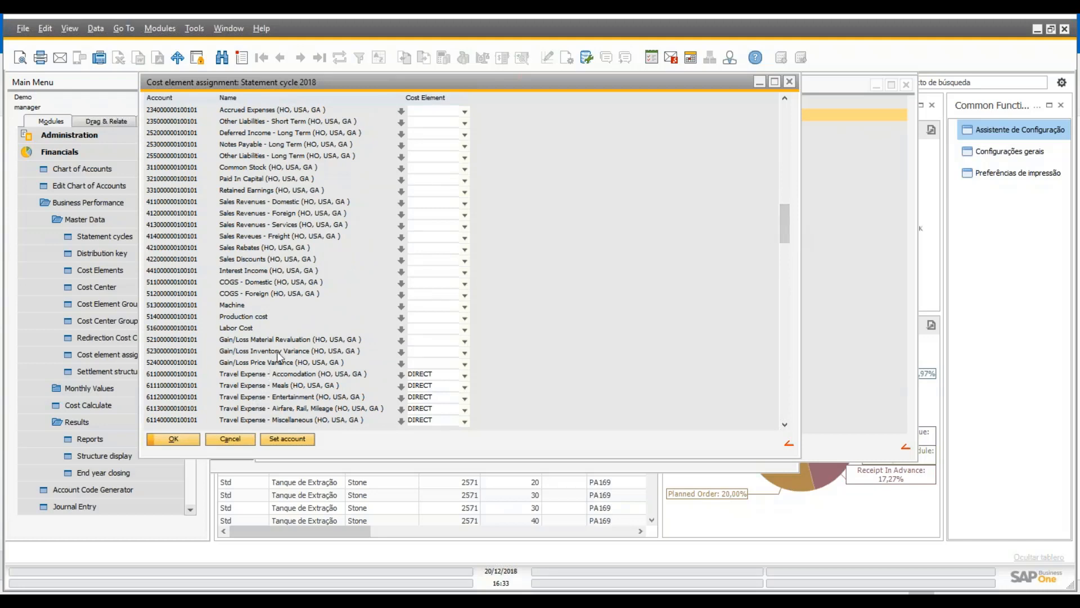
drag(788, 235, 790, 267)
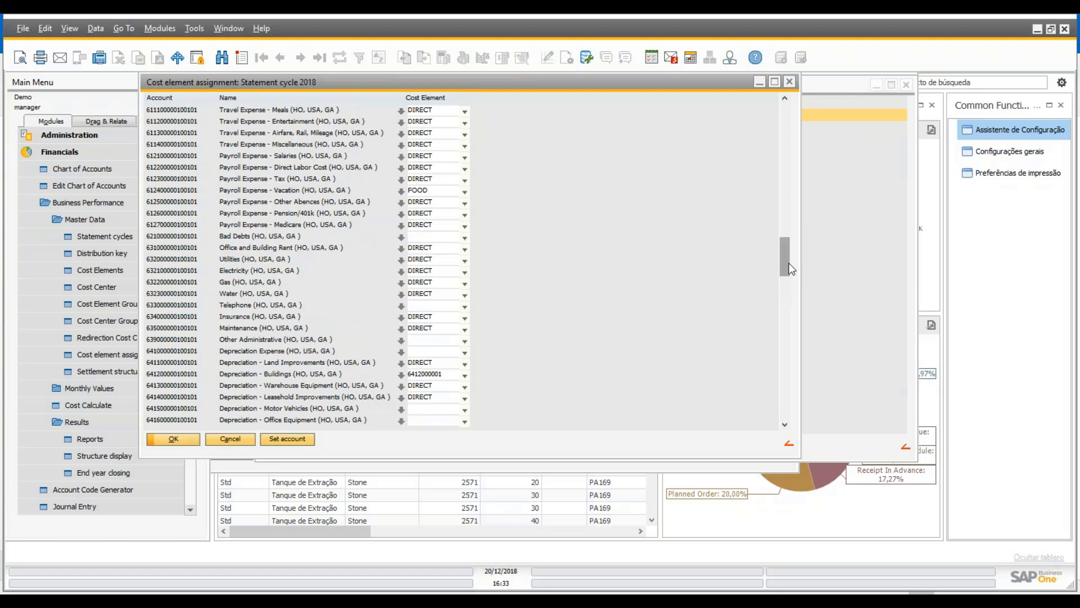
scroll(785, 258, up, 20)
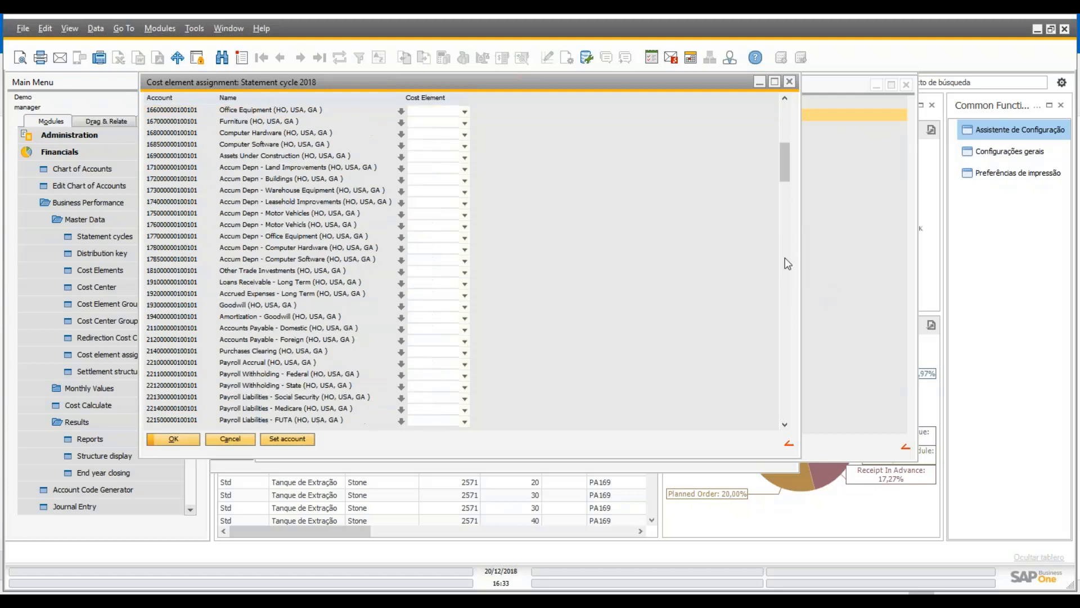
scroll(785, 258, up, 10)
drag(785, 137, 787, 264)
click(427, 178)
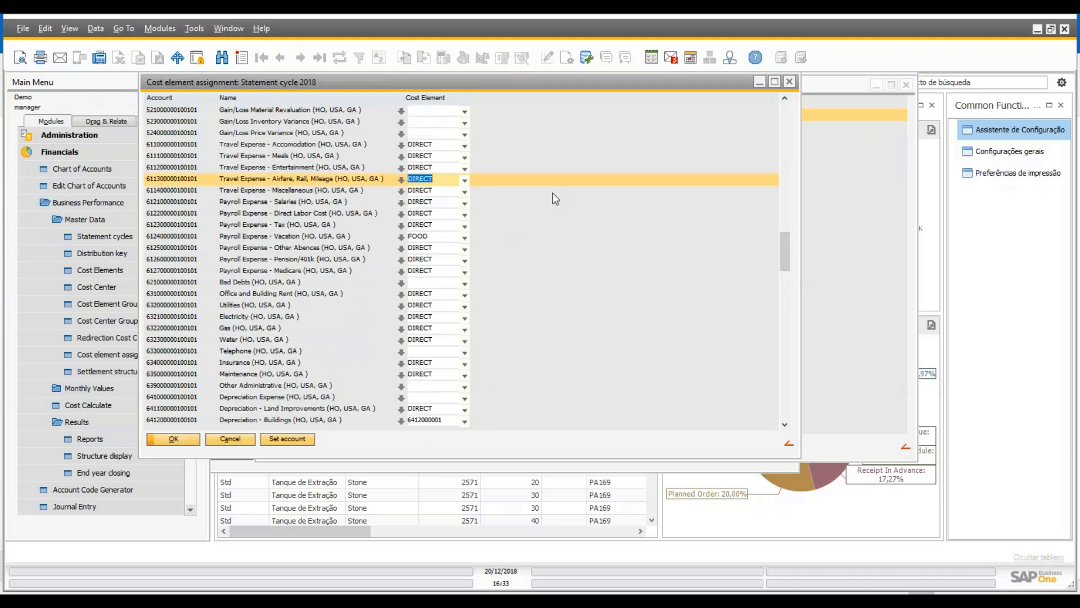
mouse_move(782, 262)
mouse_down()
mouse_move(783, 280)
mouse_move(782, 263)
mouse_up()
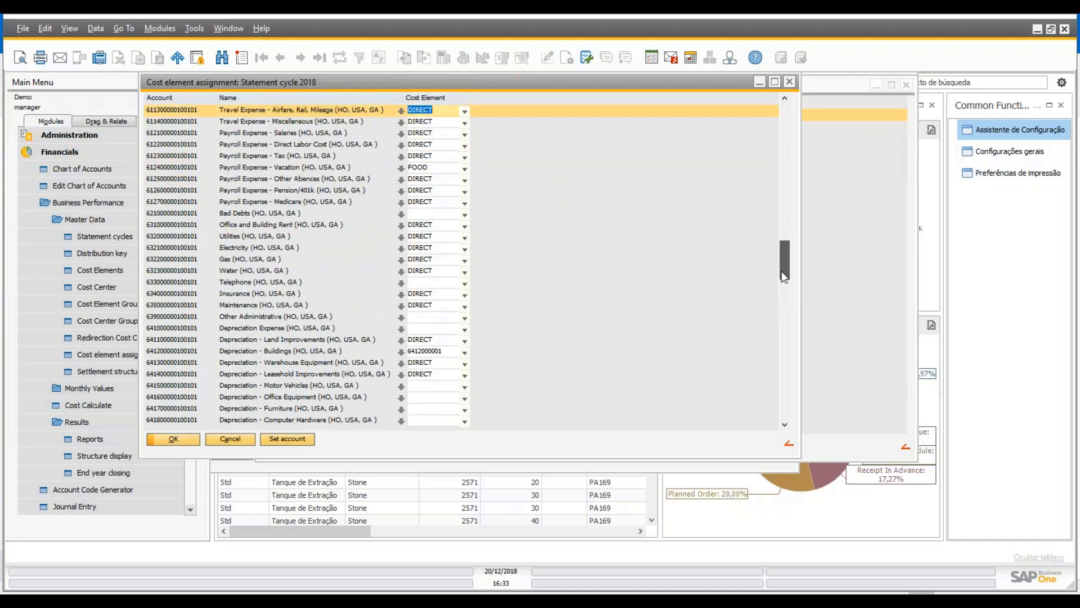
click(232, 439)
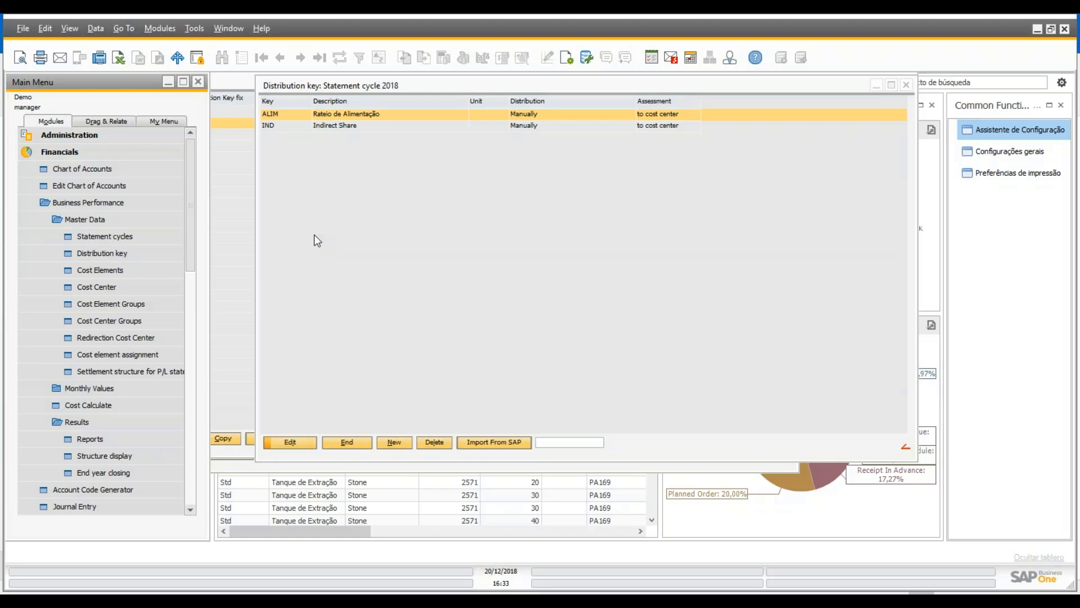
Step: Try a new cost center redirection from 0B015 to another cost center, and discard the entry
click(125, 337)
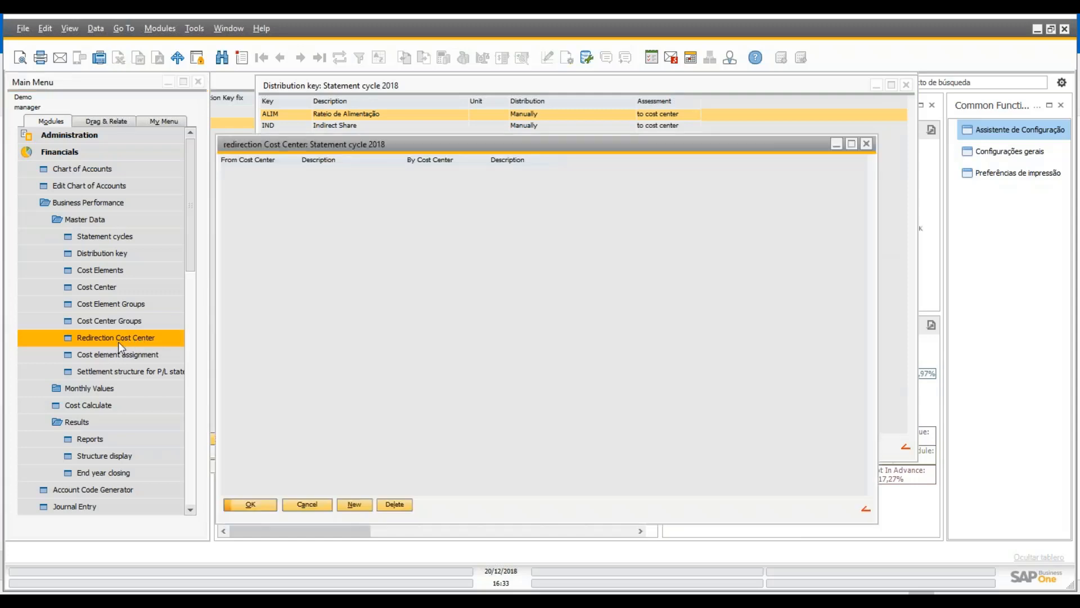
click(364, 504)
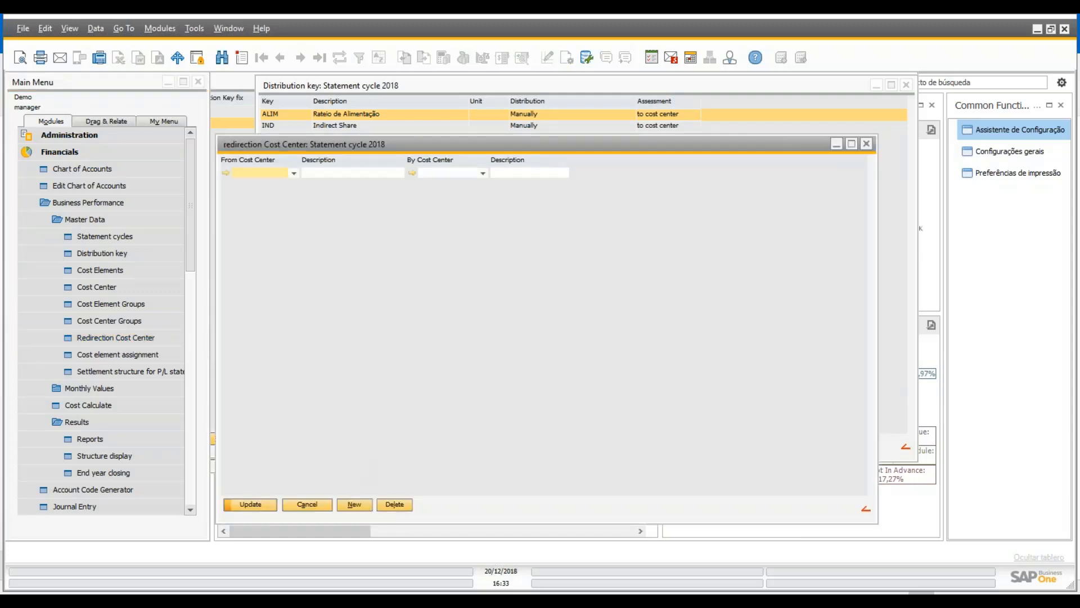
click(294, 174)
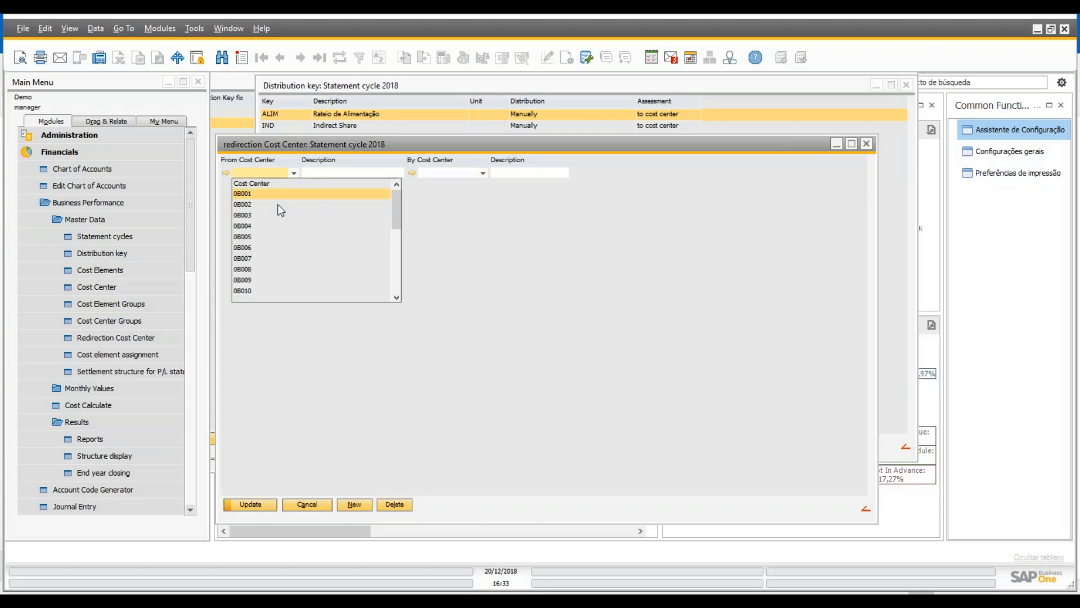
scroll(372, 247, down, 3)
click(368, 237)
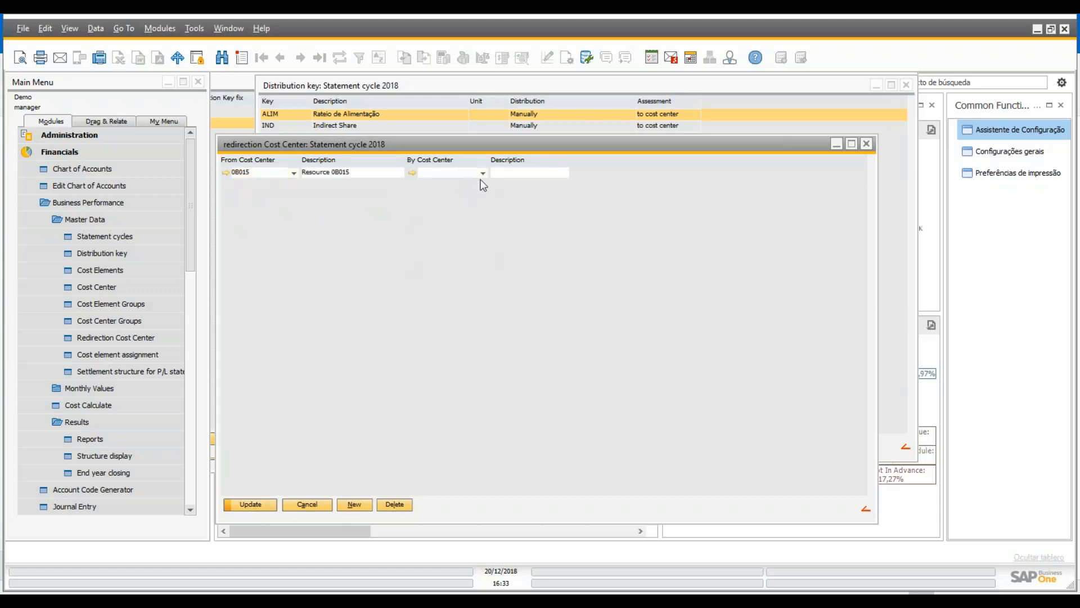
click(483, 174)
scroll(465, 253, down, 3)
click(458, 248)
click(325, 508)
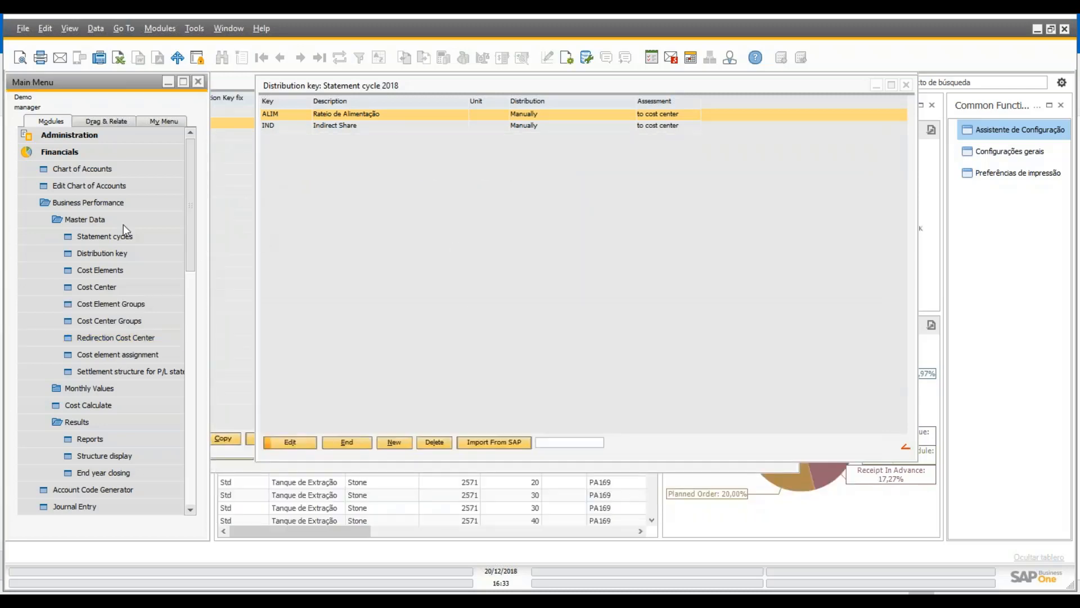
Step: Open the settlement structure for the P/L statement and examine its lines and the object types available for line 20
click(144, 374)
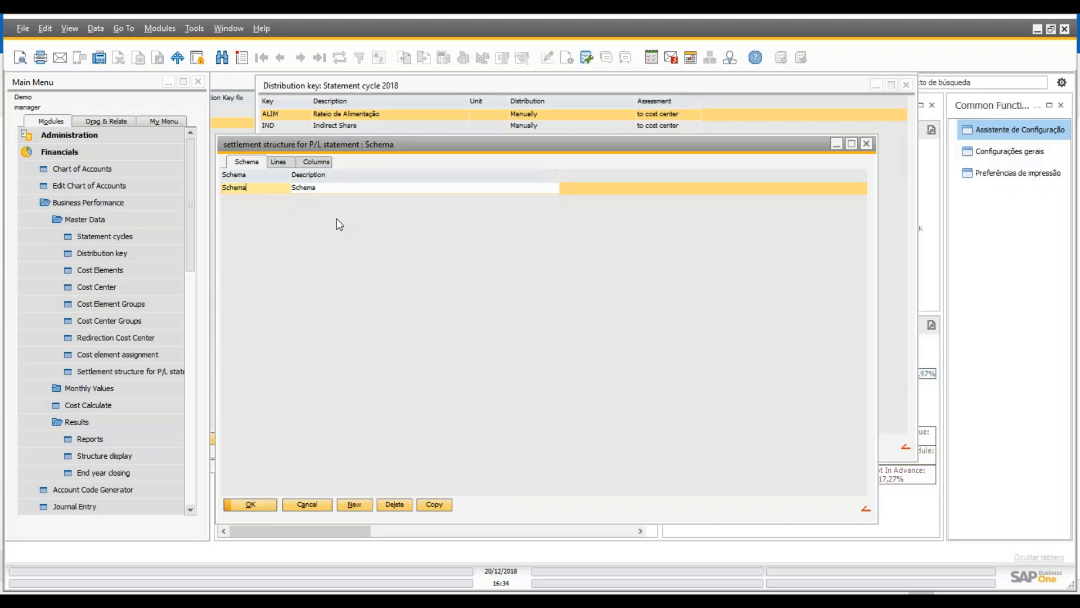
click(282, 159)
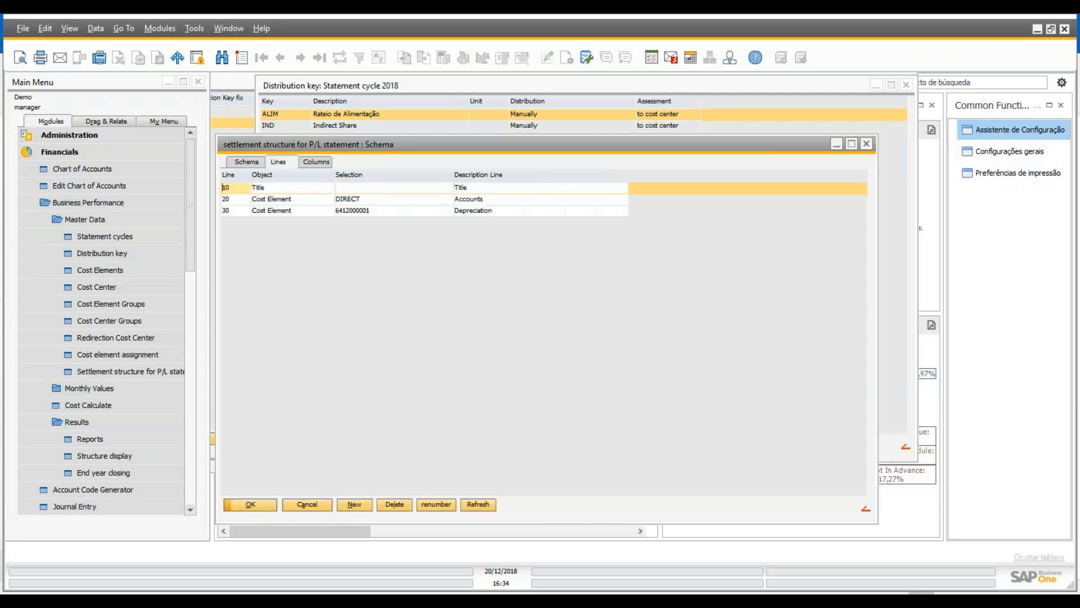
click(296, 203)
click(296, 200)
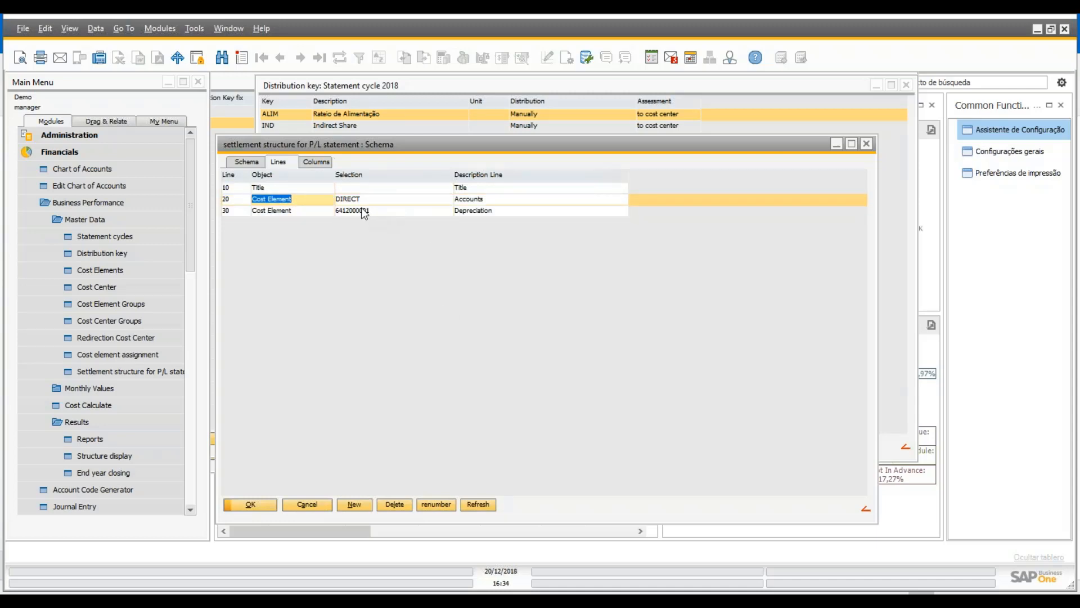
click(313, 201)
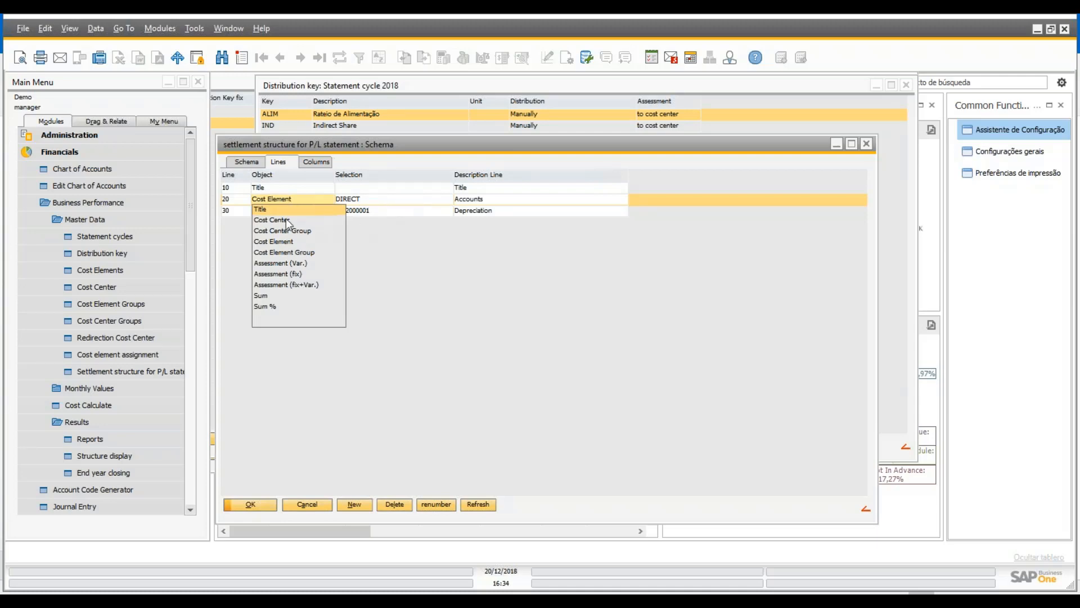
click(570, 279)
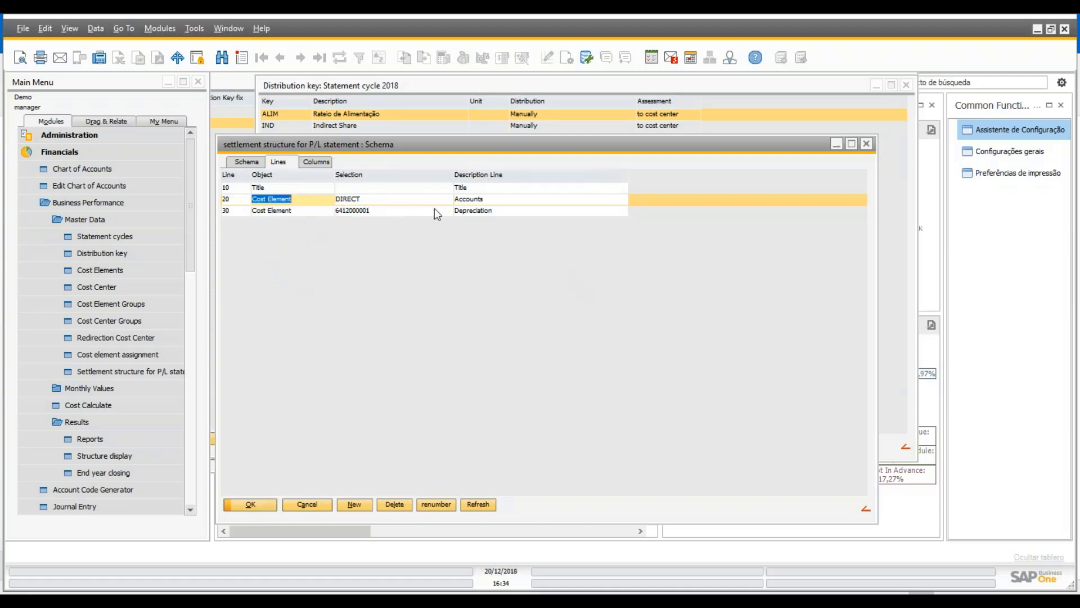
Step: Compare the column definitions of the settlement structure schema with its lines
click(317, 163)
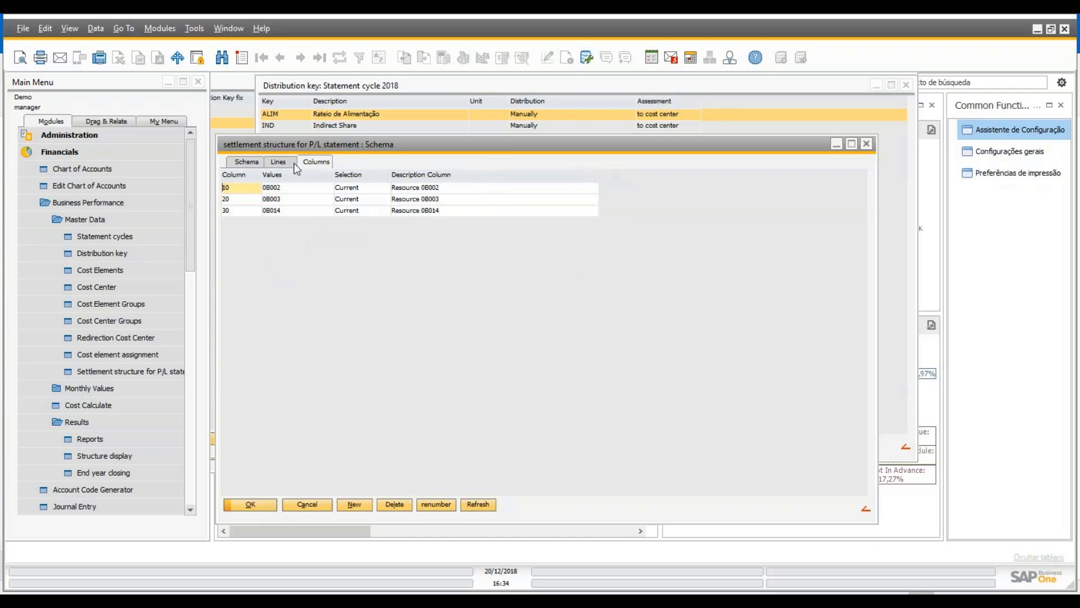
click(280, 163)
click(313, 167)
click(282, 162)
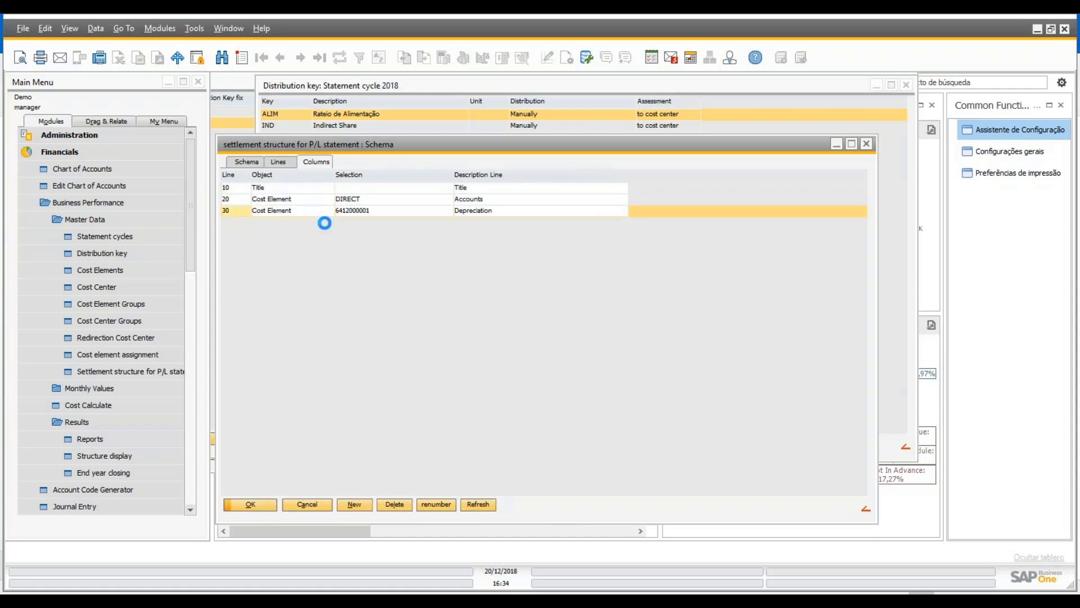
click(316, 162)
Step: Run the Cost unit P/L statement report for the 2018 cycle, examine its lines by resource, and close it
click(173, 534)
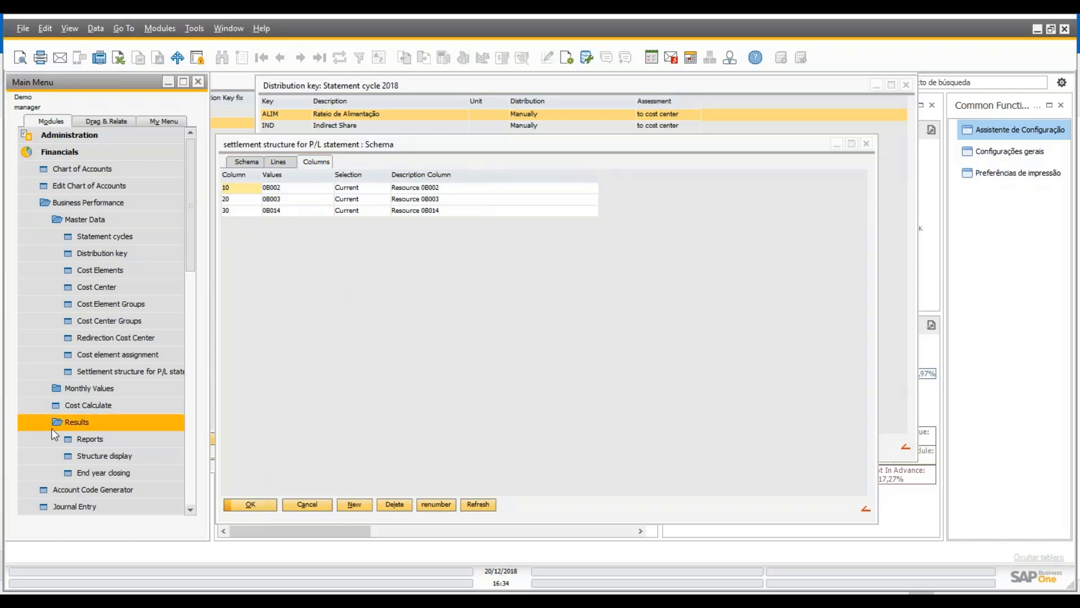
click(88, 440)
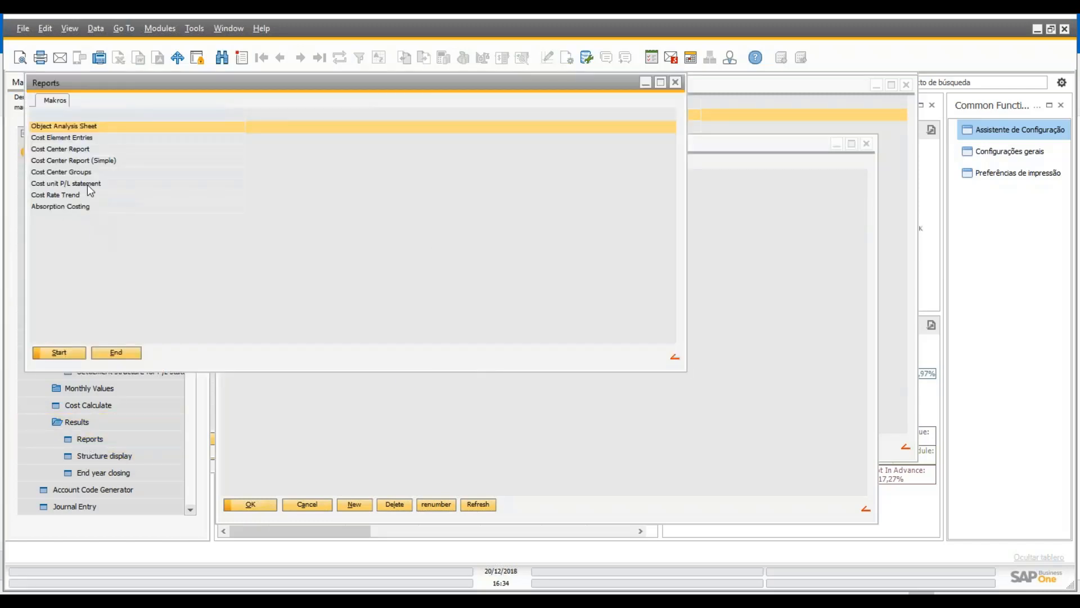
double_click(60, 184)
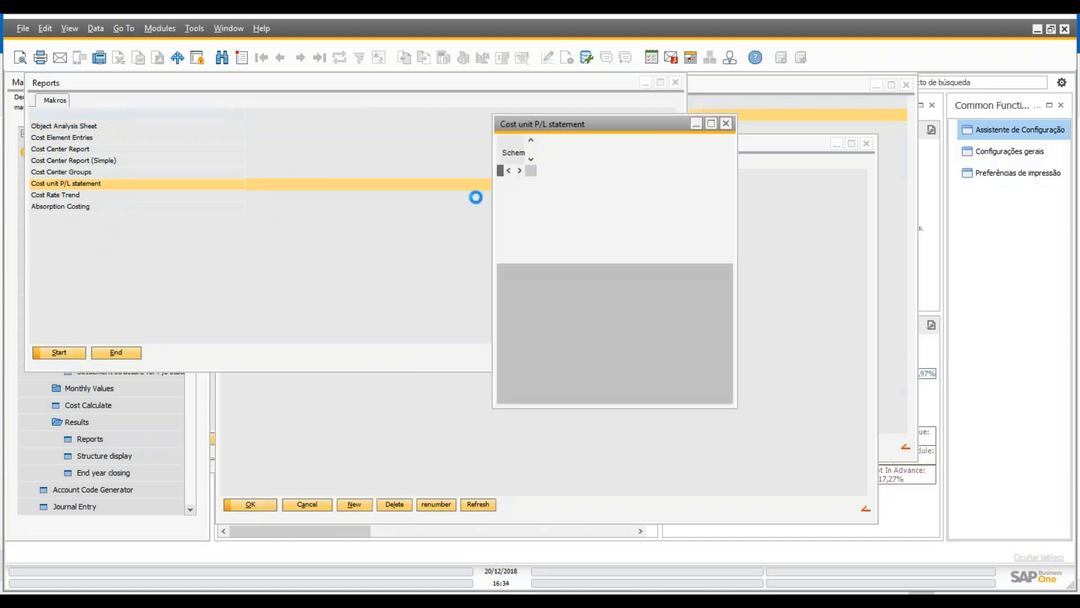
click(565, 389)
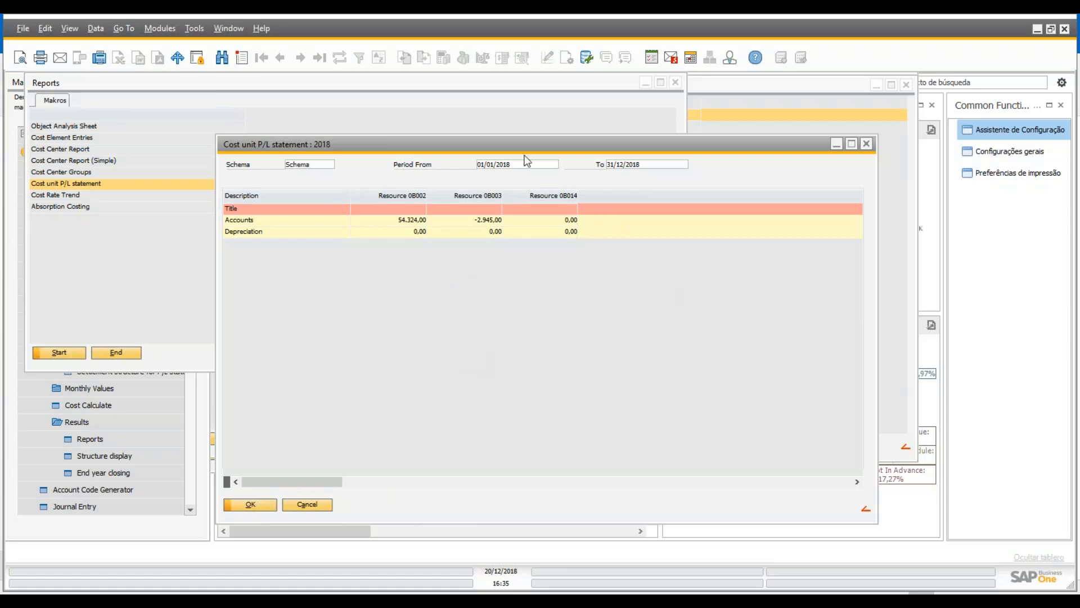
click(306, 504)
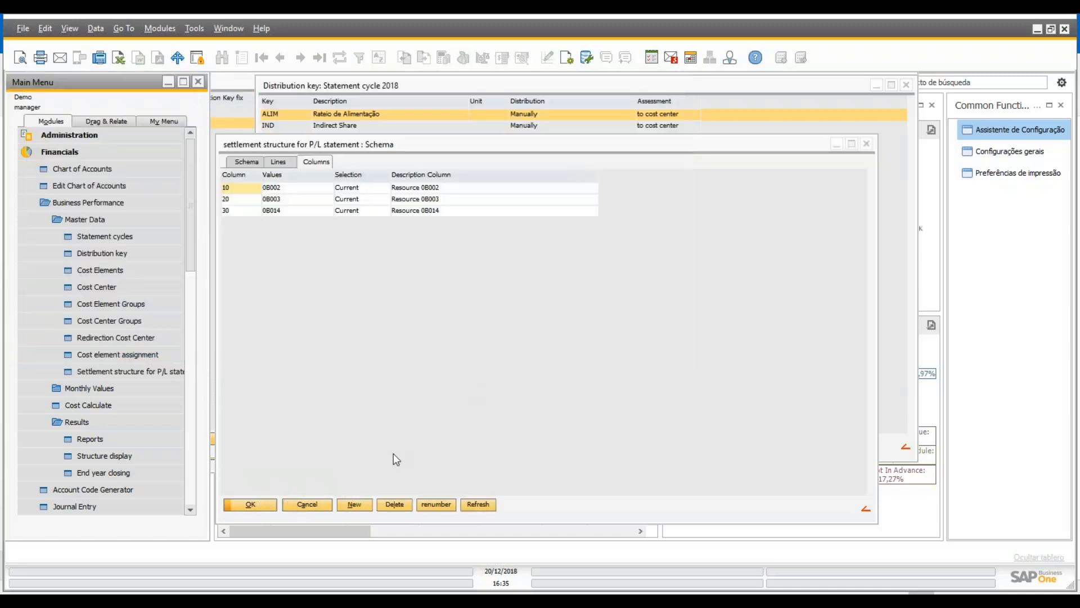
Step: Close the settlement structure, distribution key and cost center windows, and expand the Monthly Values functions
click(310, 507)
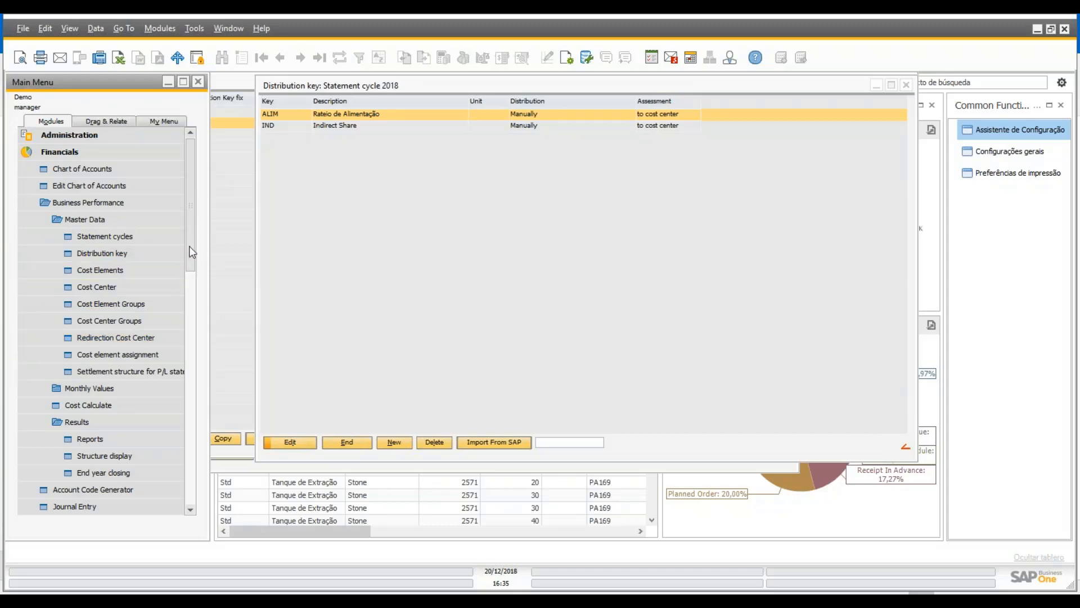
drag(189, 245, 190, 269)
click(360, 444)
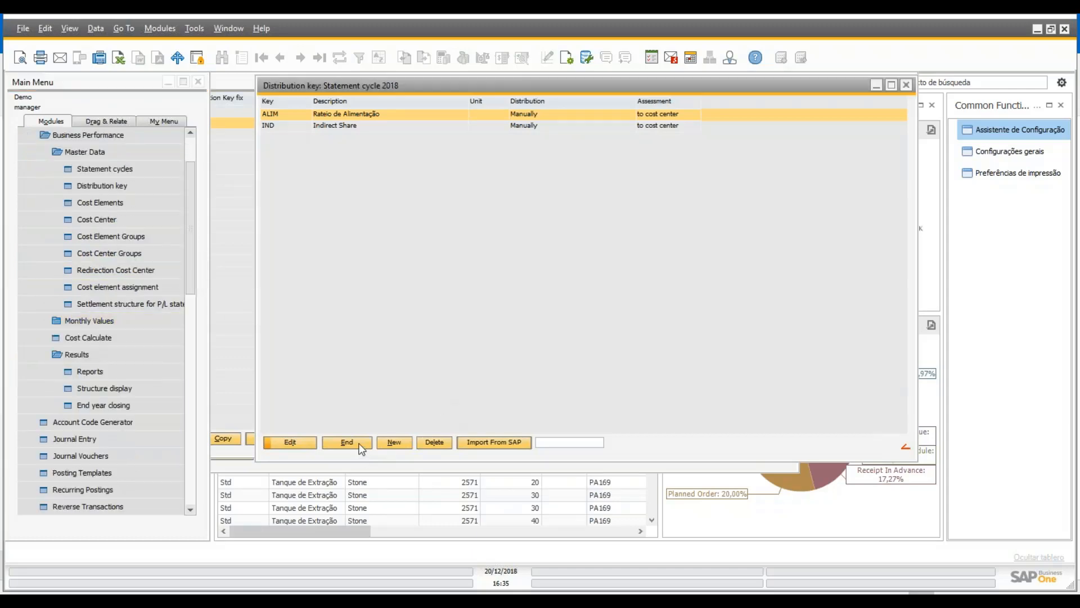
click(347, 442)
click(492, 444)
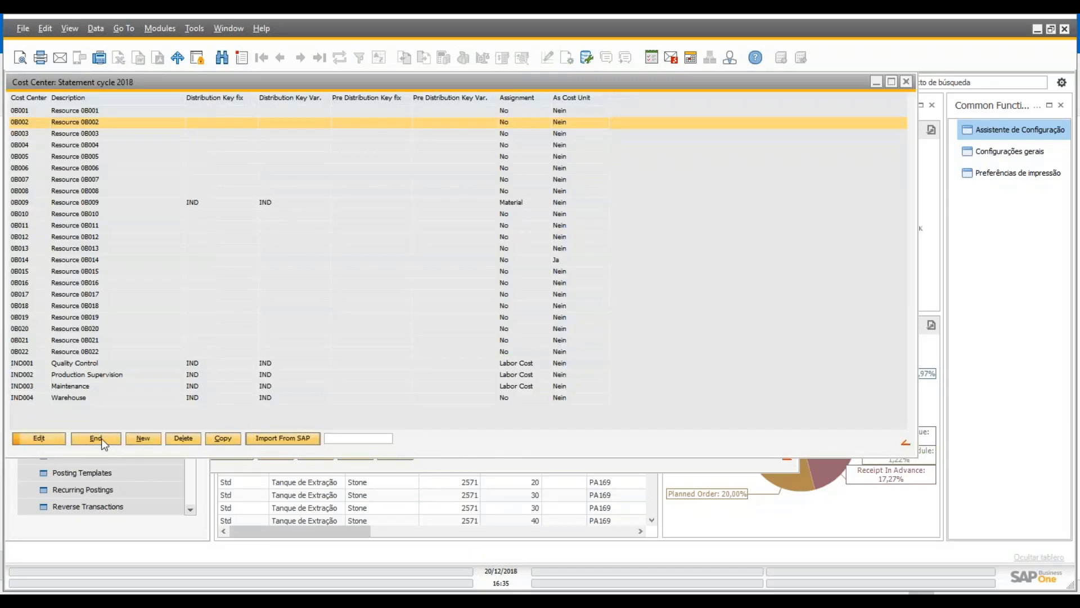
click(97, 437)
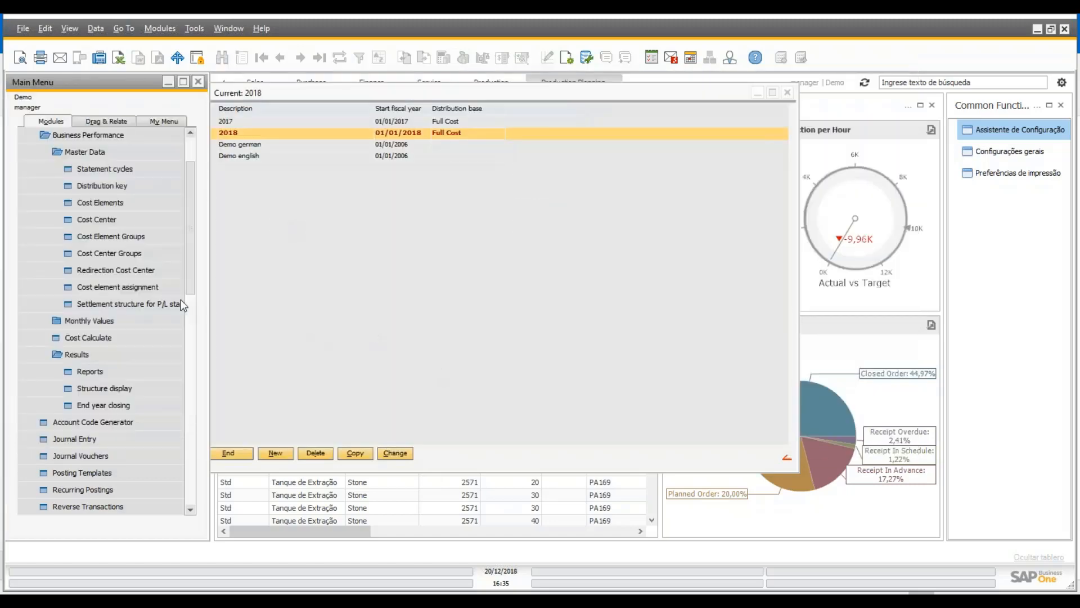
drag(195, 235, 195, 273)
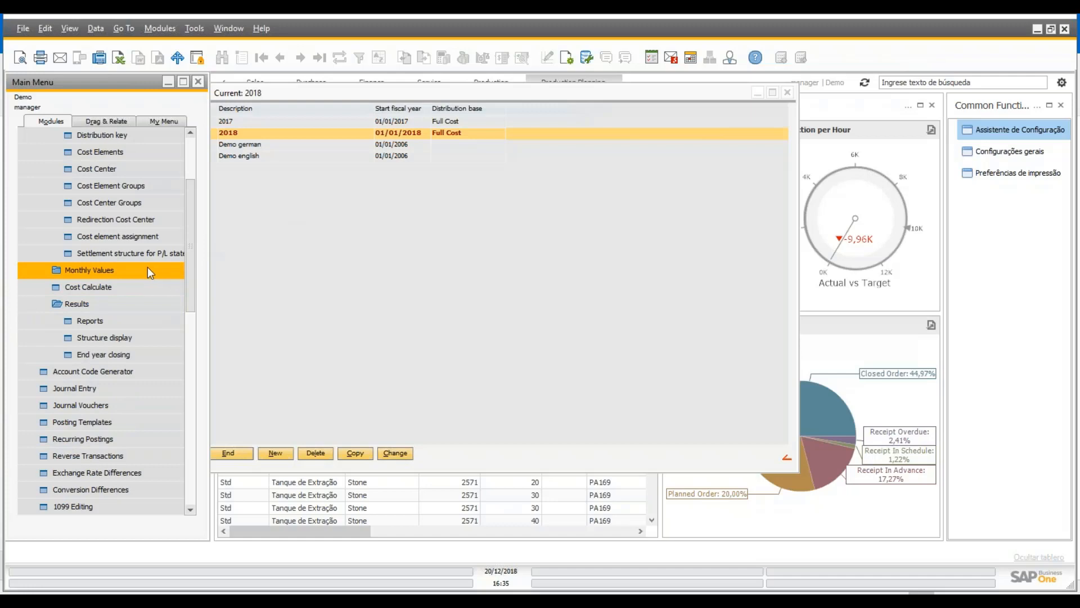
click(148, 268)
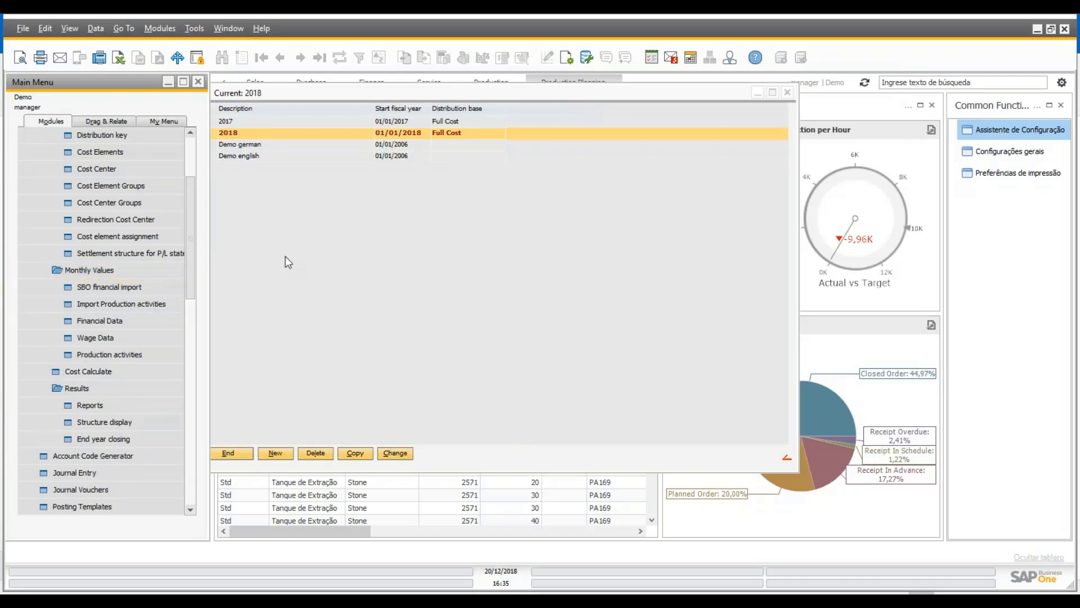
drag(187, 230, 188, 246)
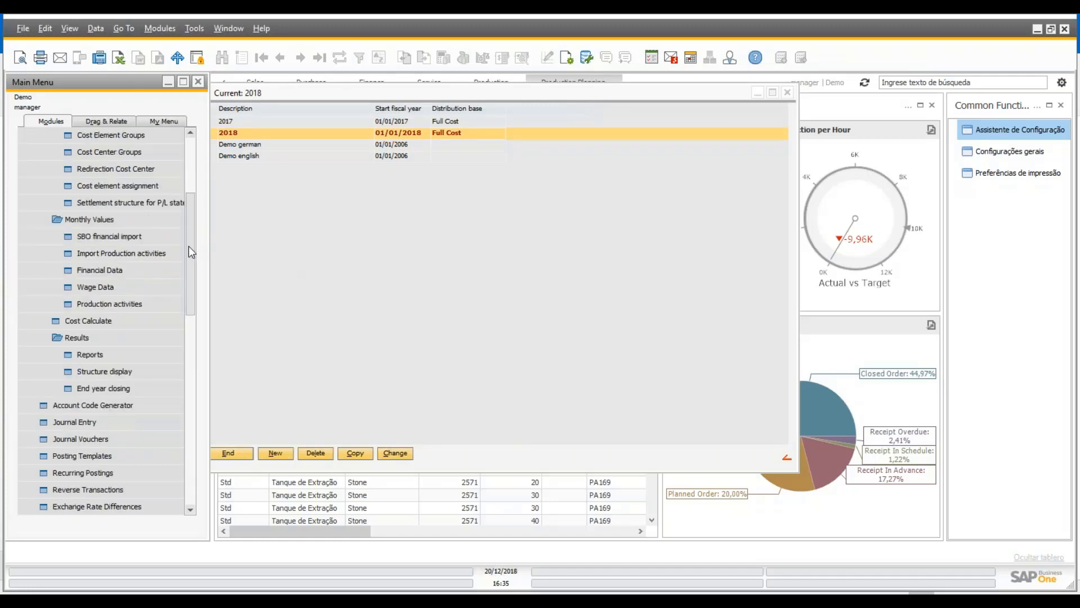
Step: Try an SBO financial import for statement cycle 2018 with the end month January-2018, declining to create duplicate entries
click(116, 240)
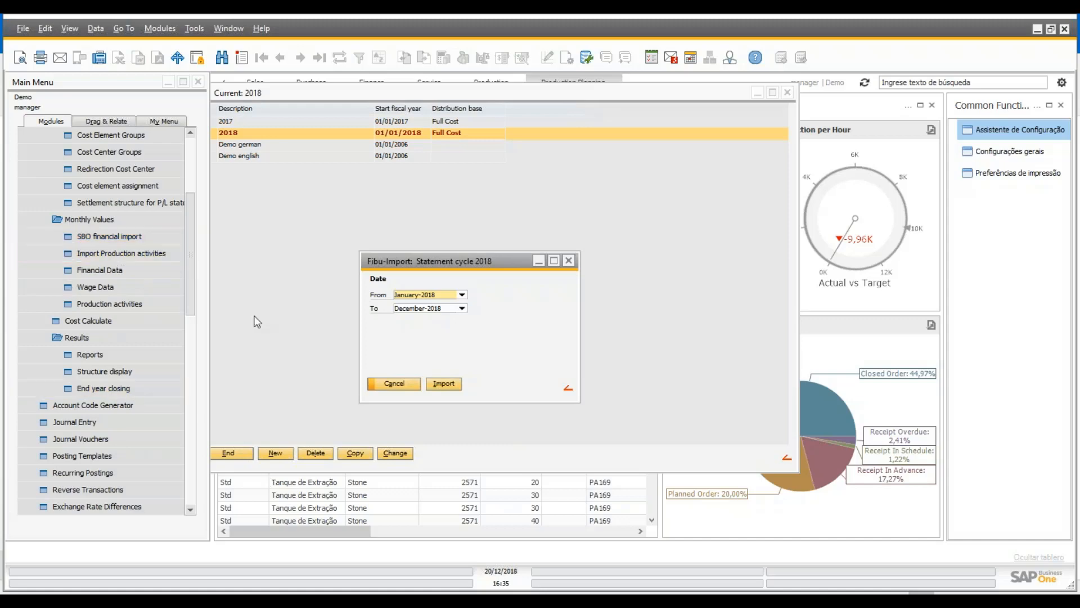
click(461, 308)
click(428, 315)
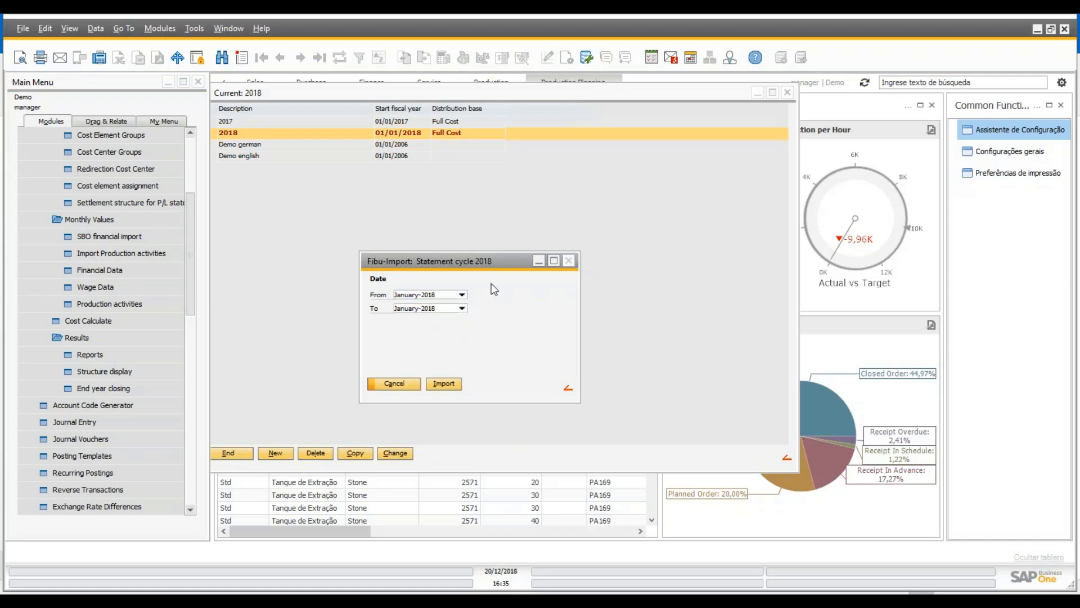
click(455, 383)
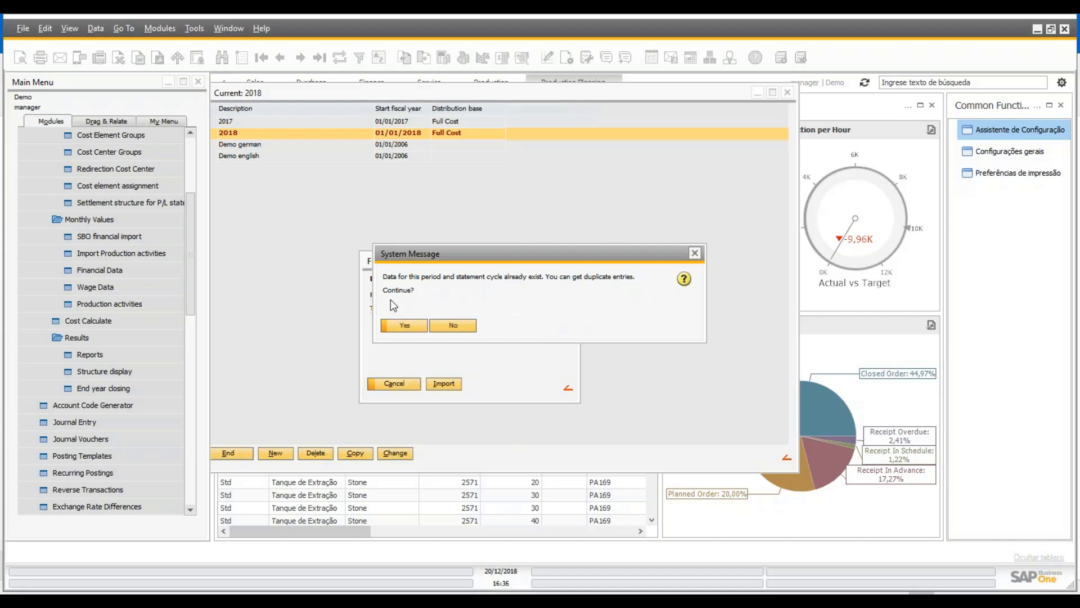
click(452, 327)
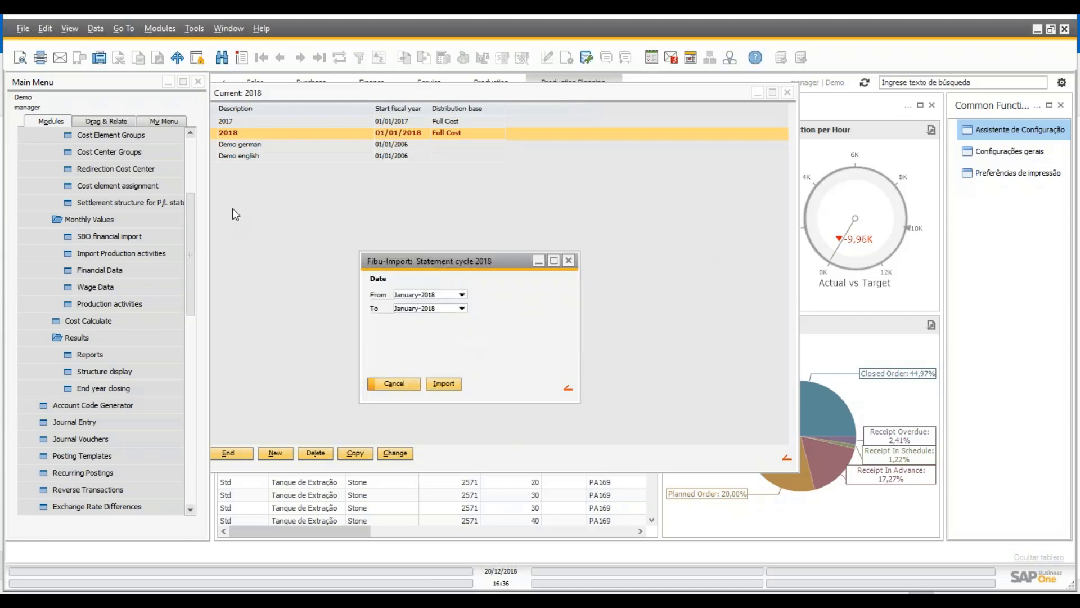
Step: Open the financial data for statement cycle 2018 and restrict the posting date with the start date 01/03/2018
click(158, 274)
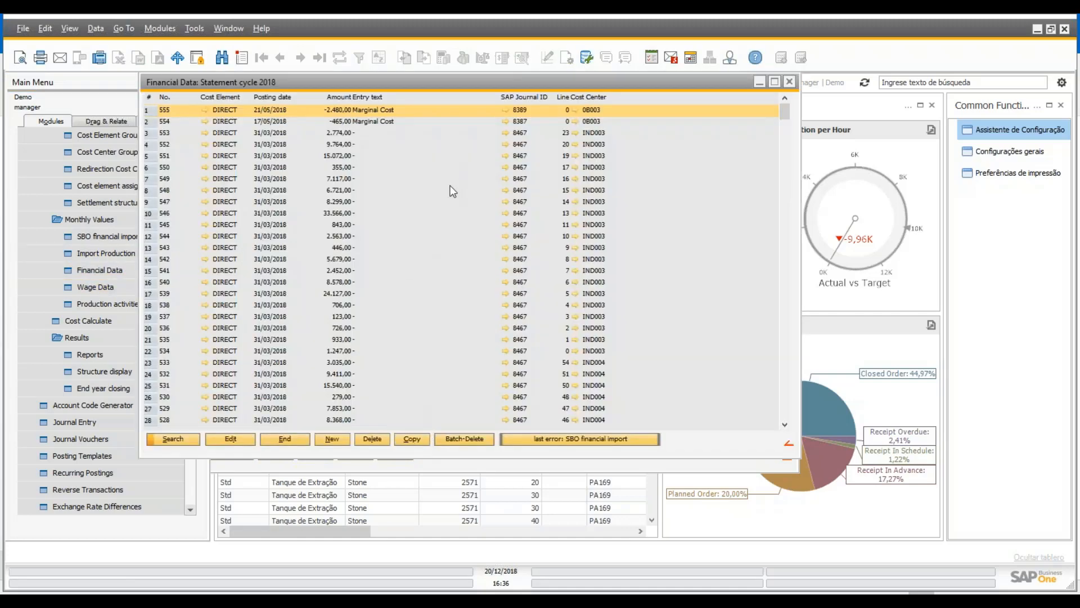
right_click(273, 100)
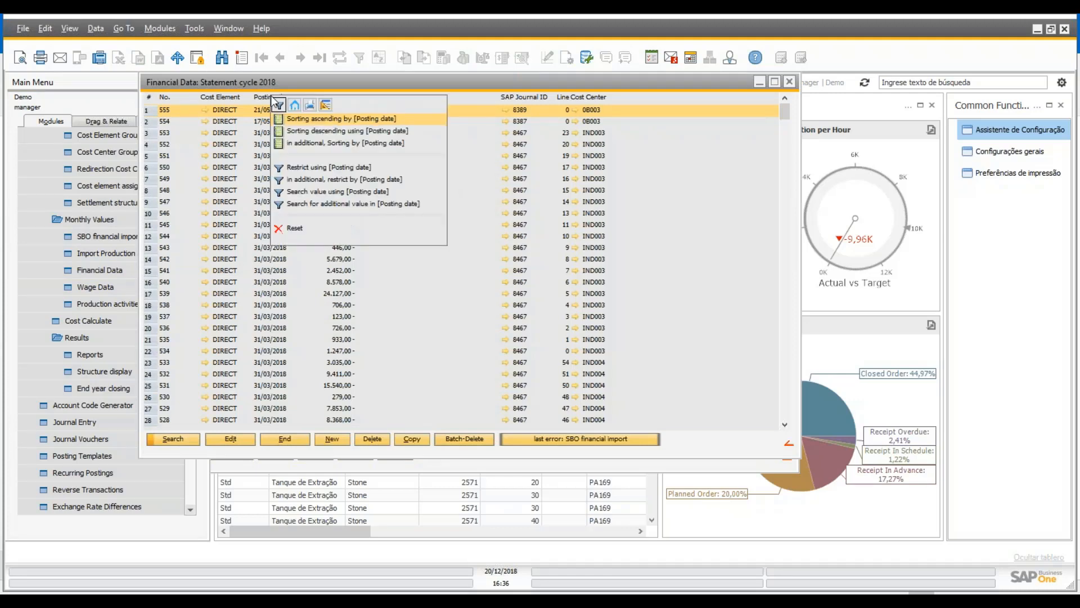
click(319, 166)
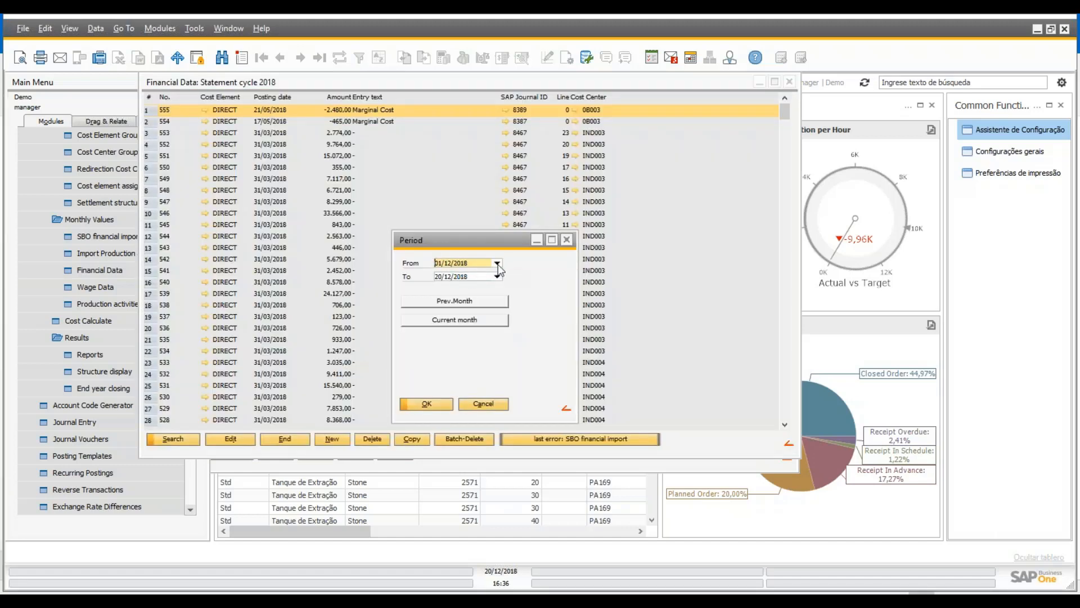
click(498, 263)
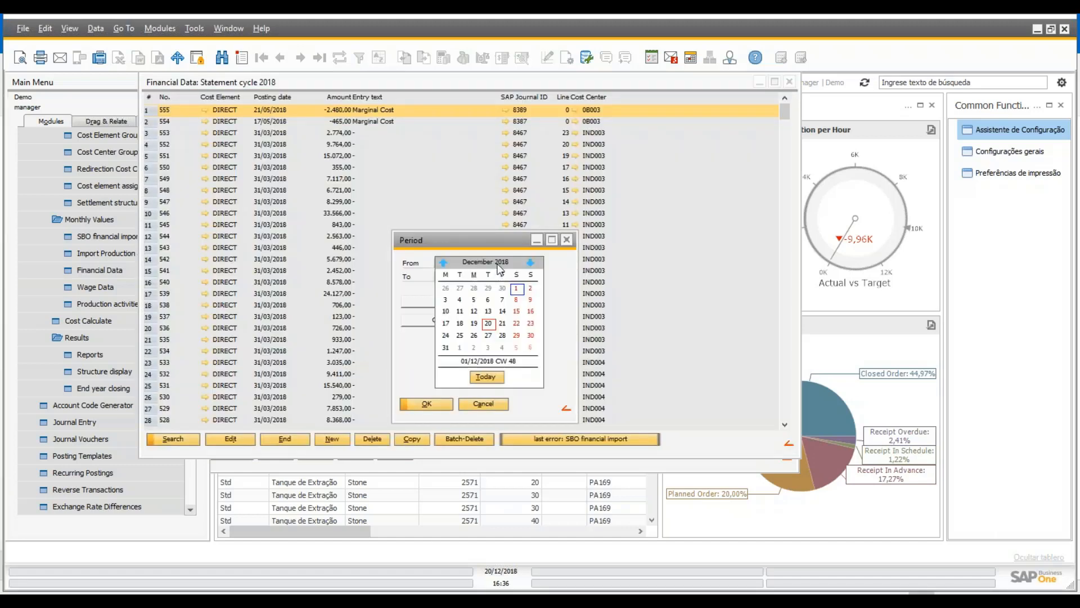
click(443, 263)
click(443, 263)
click(443, 263)
click(443, 263)
click(444, 263)
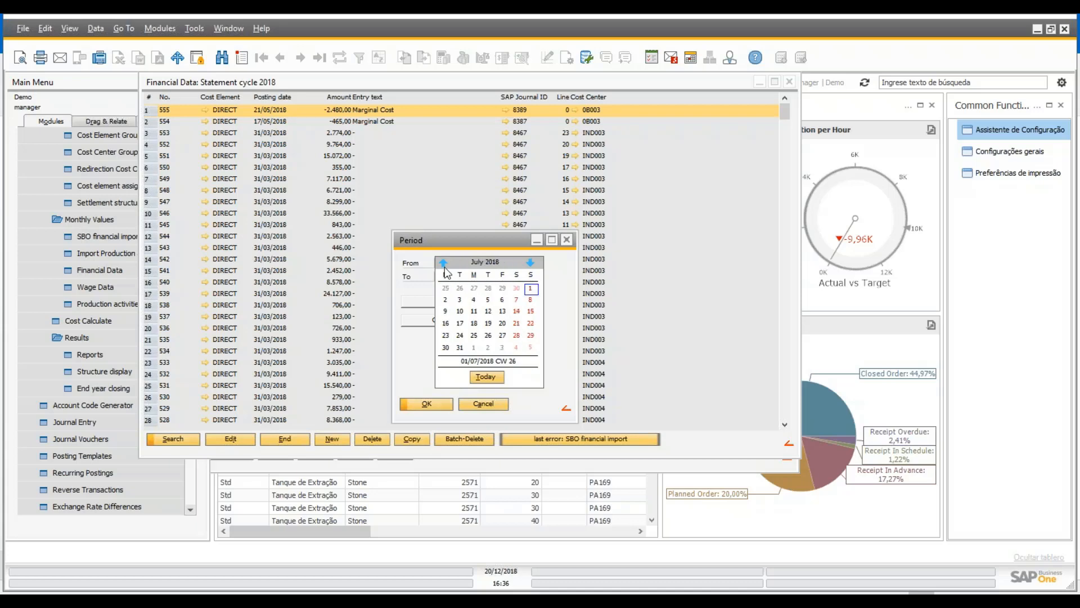
click(444, 263)
click(444, 264)
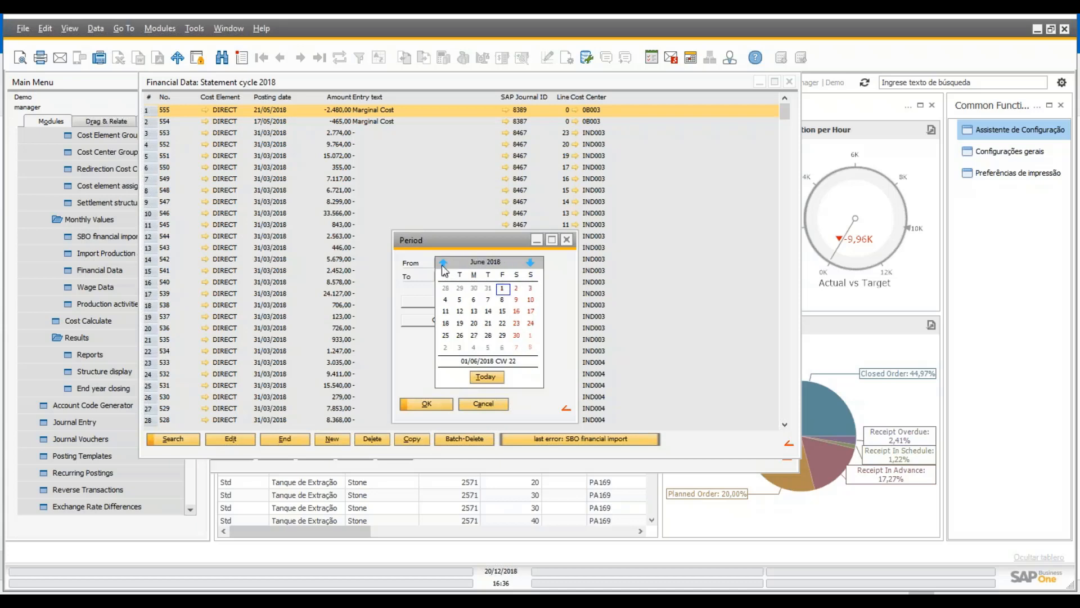
click(443, 264)
click(444, 264)
click(488, 288)
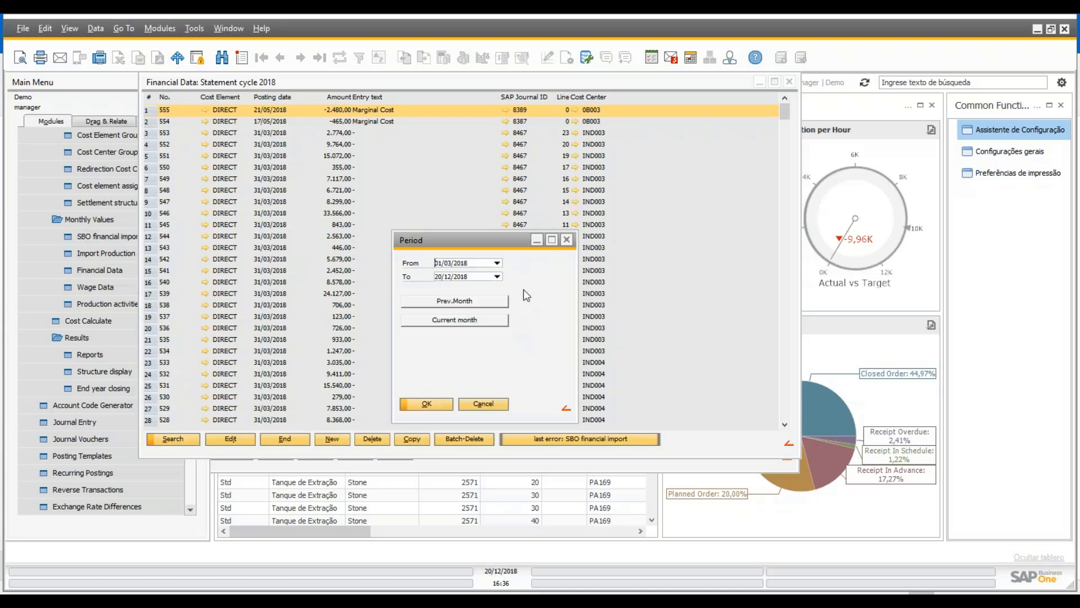
Step: Set the end of the posting date restriction to 31/03/2018 and apply it to the financial data
click(496, 276)
click(444, 264)
click(444, 263)
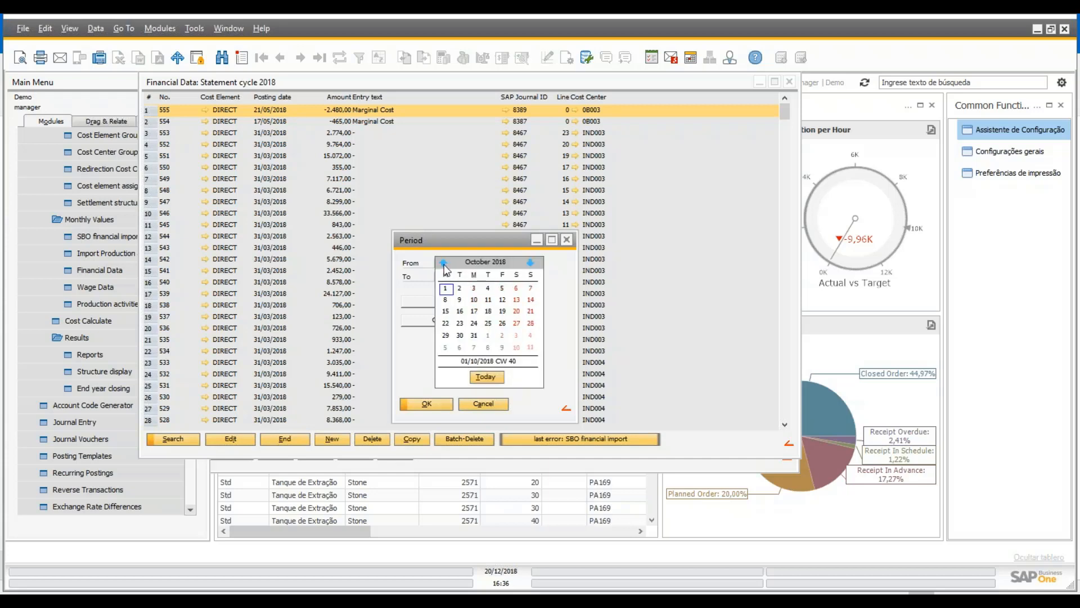
click(444, 263)
click(444, 264)
click(443, 263)
click(444, 264)
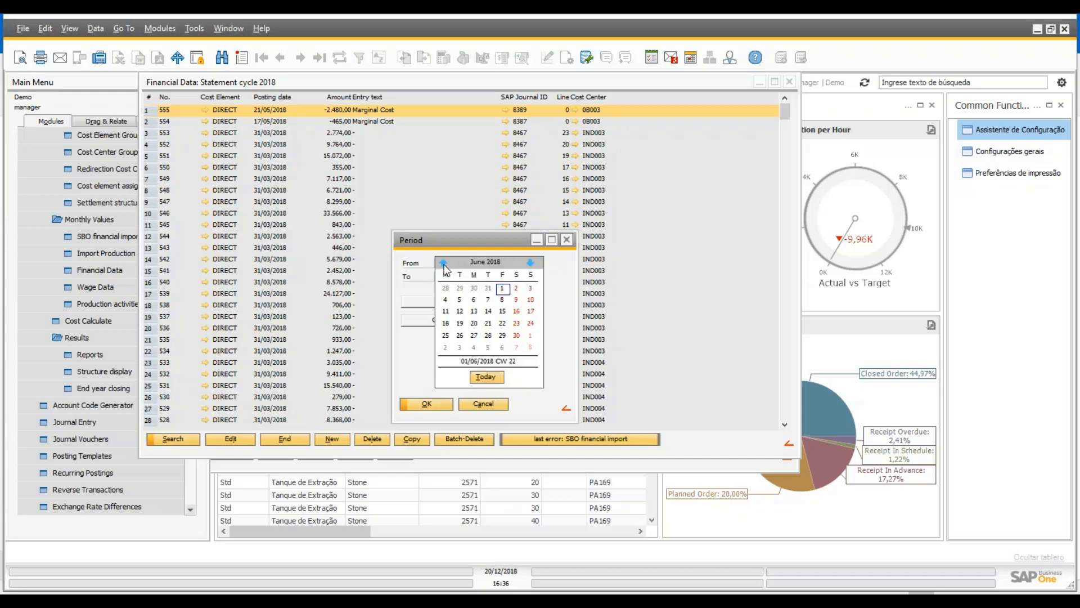
click(443, 263)
click(443, 264)
click(444, 263)
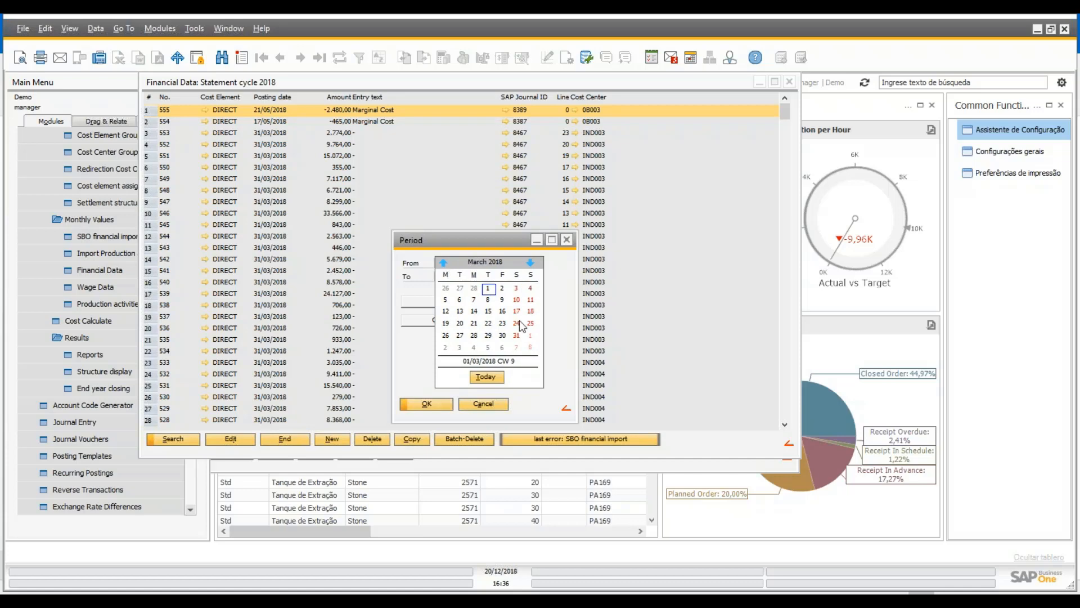
click(514, 336)
click(423, 404)
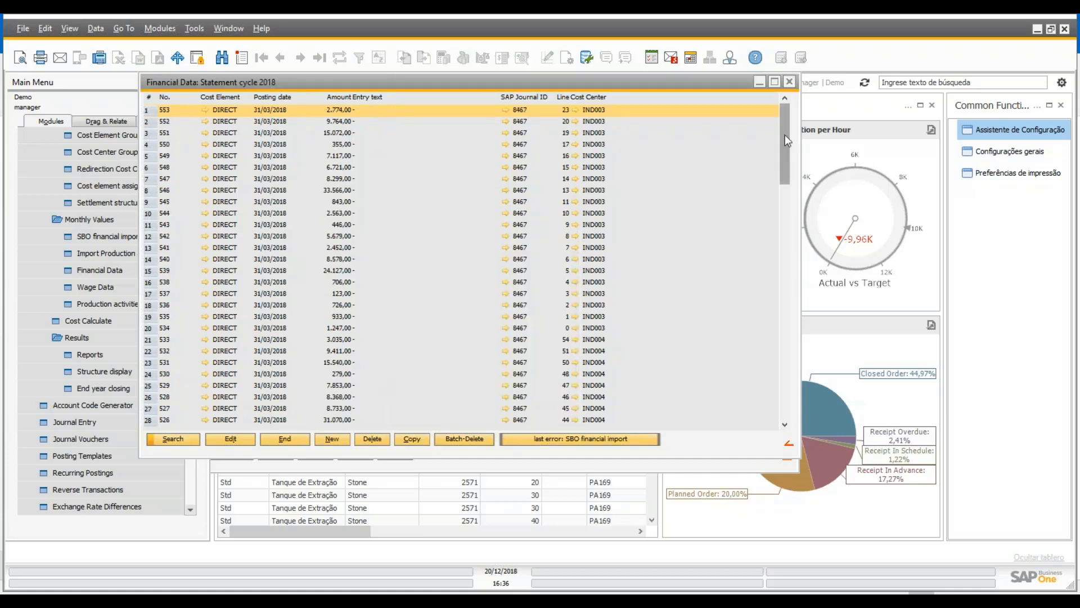
Step: Batch-delete all displayed March 2018 financial entries, confirming the deletion process
drag(784, 137, 764, 445)
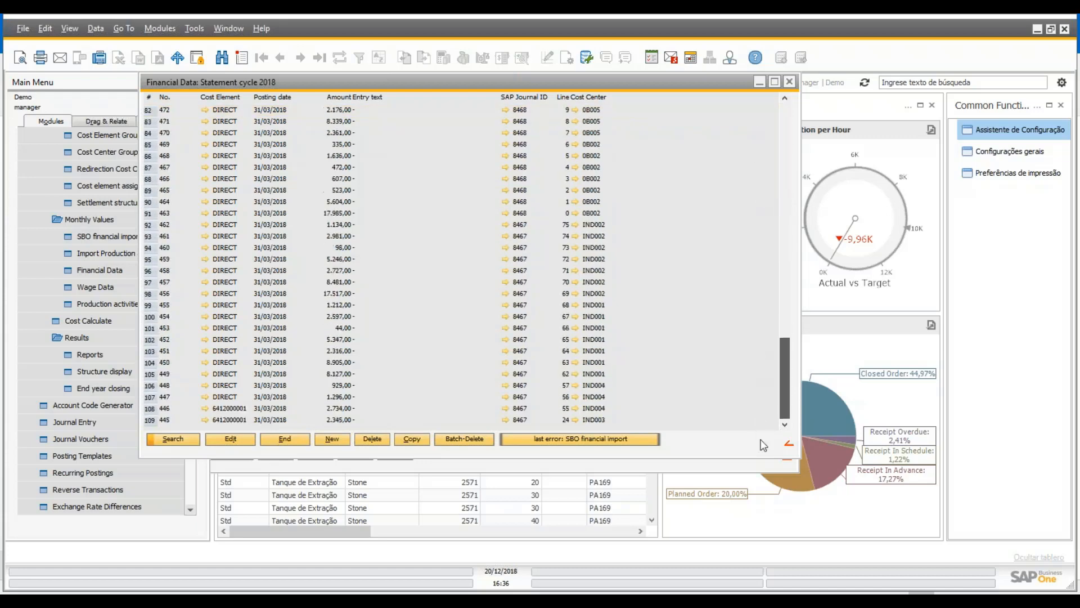
click(476, 444)
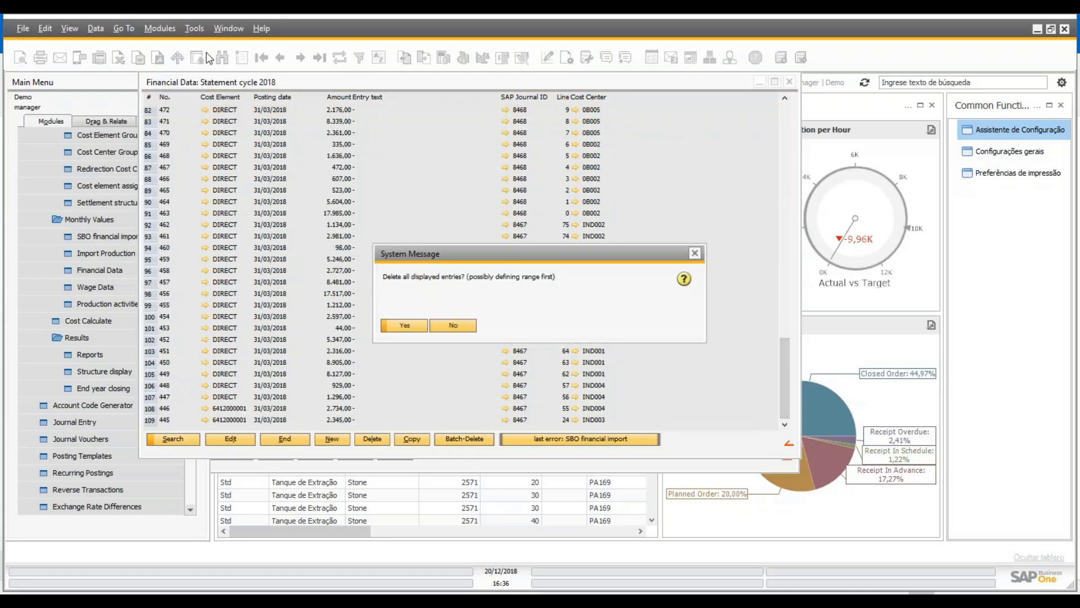
click(408, 326)
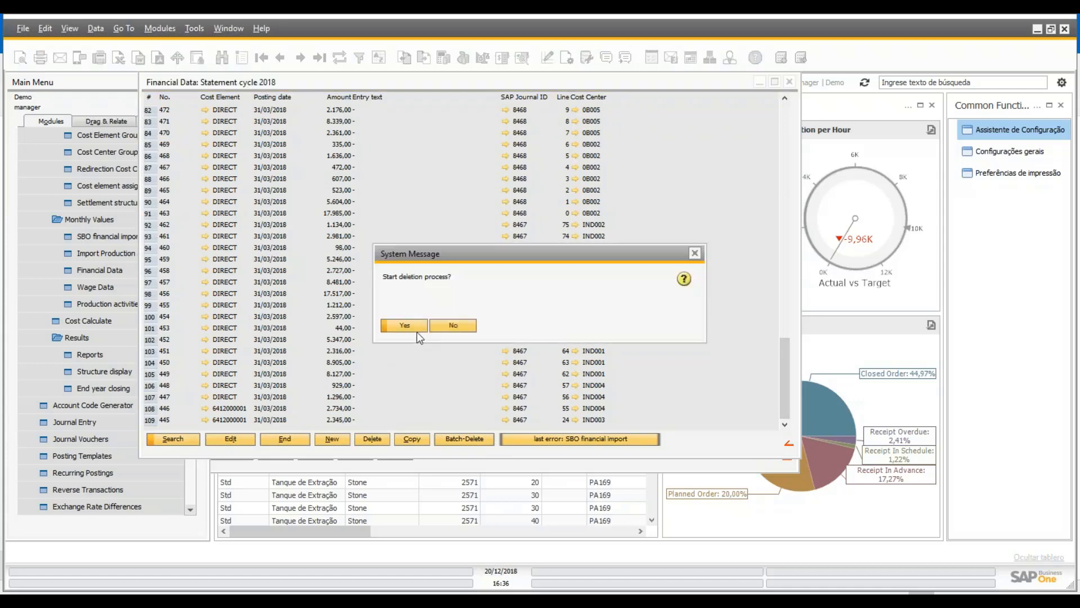
click(418, 332)
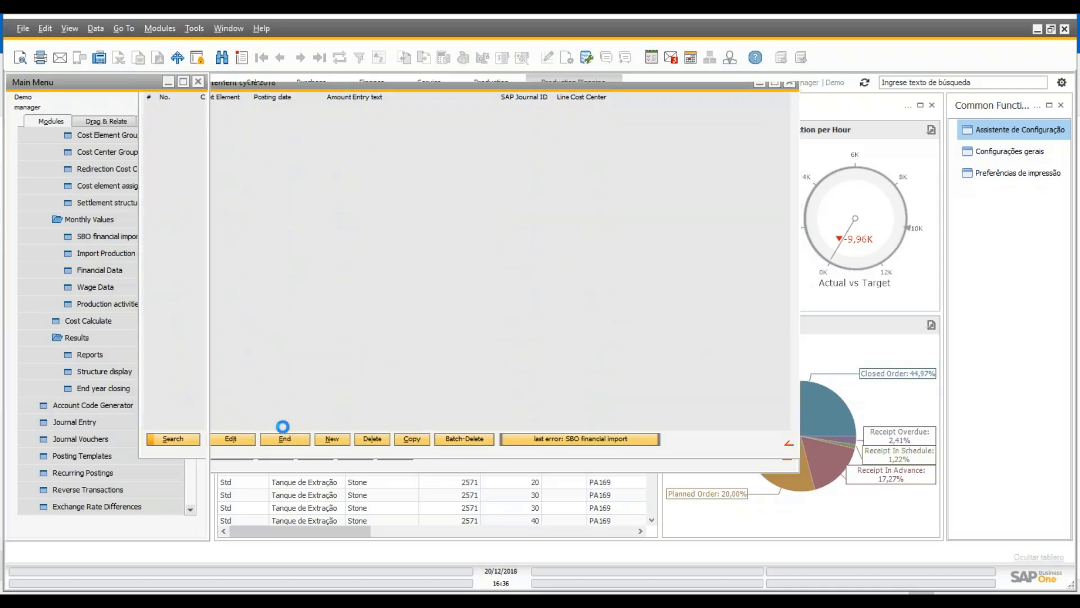
Step: Run the SBO financial import for March-2018 only, and reopen the financial data to examine the imported entries
click(394, 382)
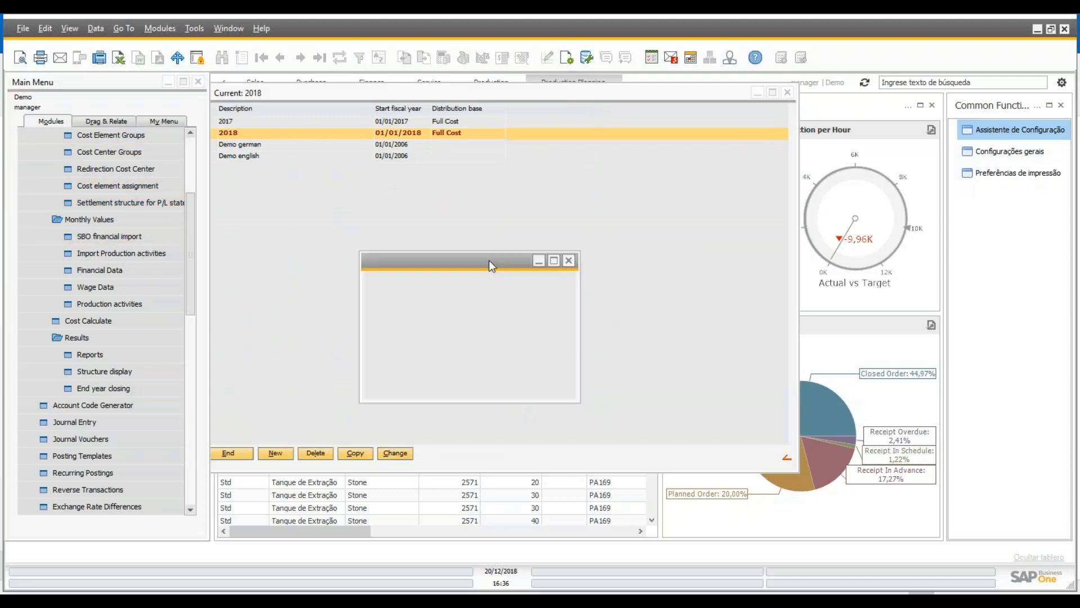
click(463, 296)
click(439, 324)
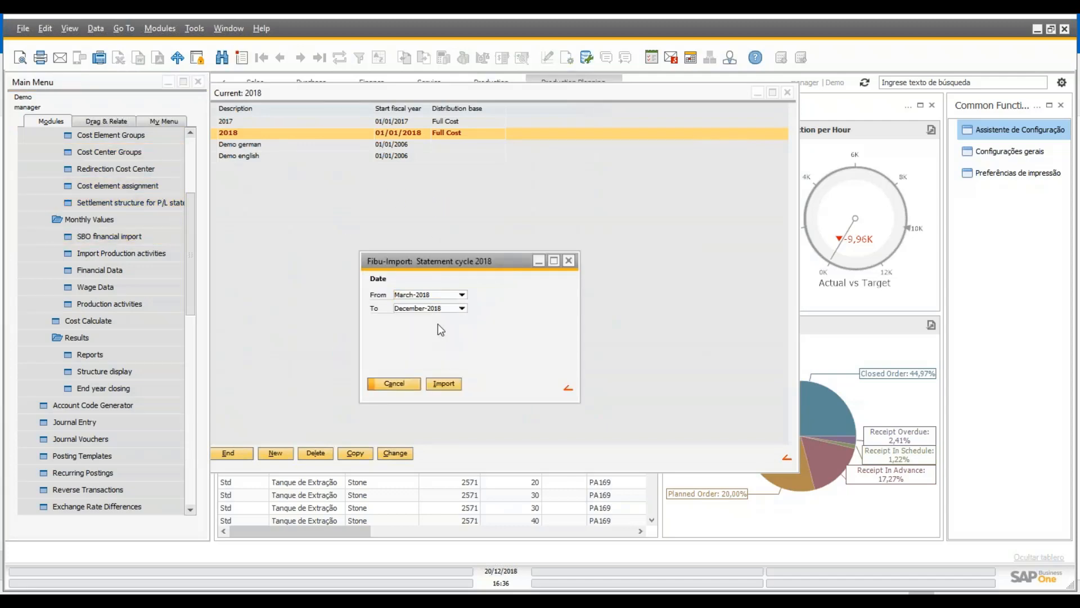
click(462, 309)
click(434, 333)
click(454, 384)
click(452, 383)
click(471, 329)
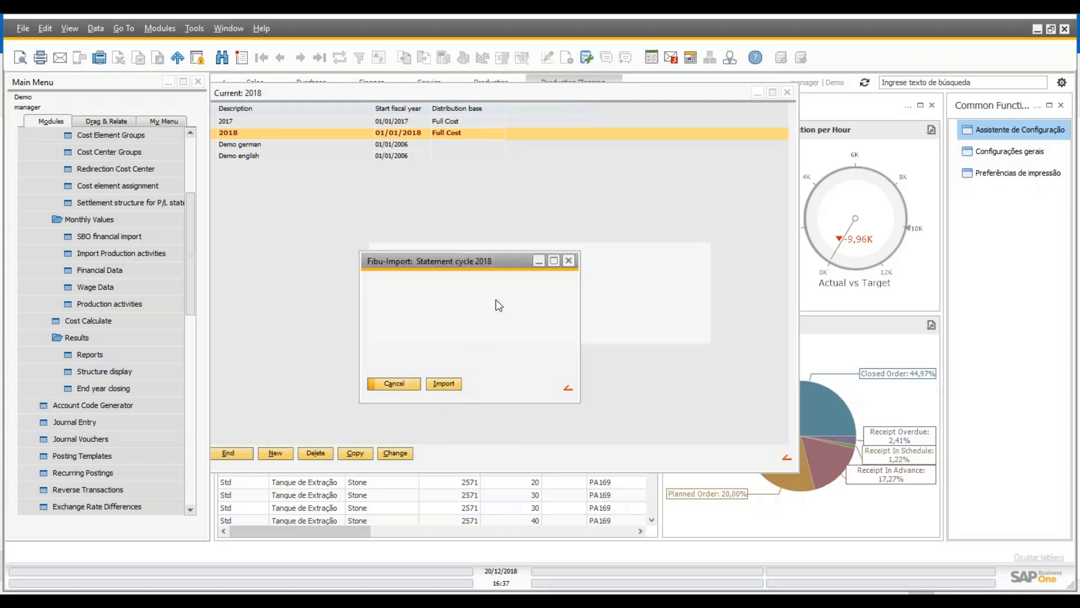
click(114, 271)
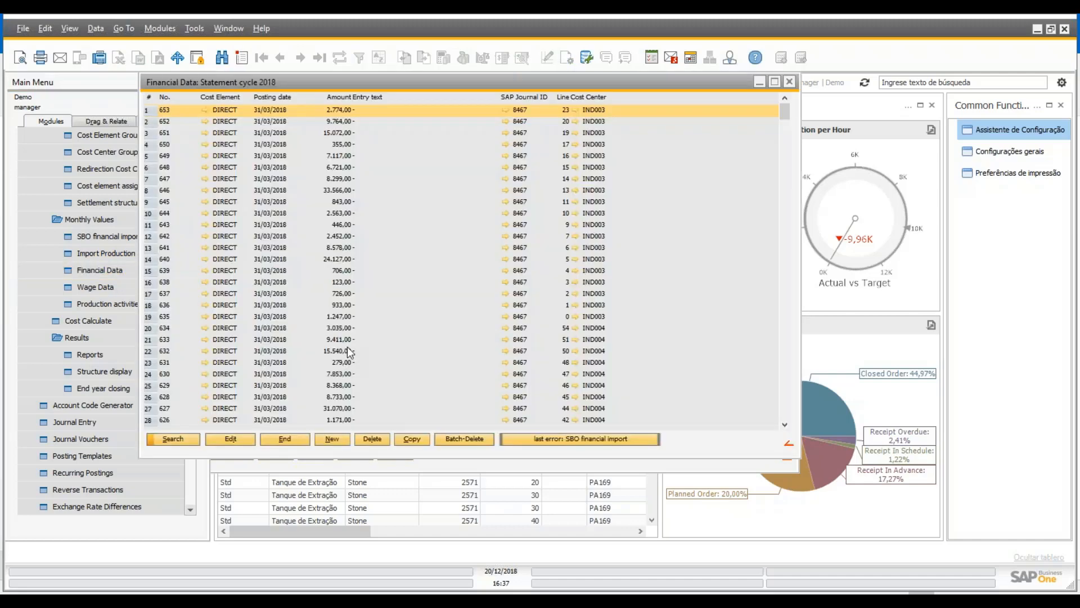
Step: Look through the imported financial entries and check the last error of the SBO financial import
drag(783, 118, 778, 199)
drag(776, 138, 786, 178)
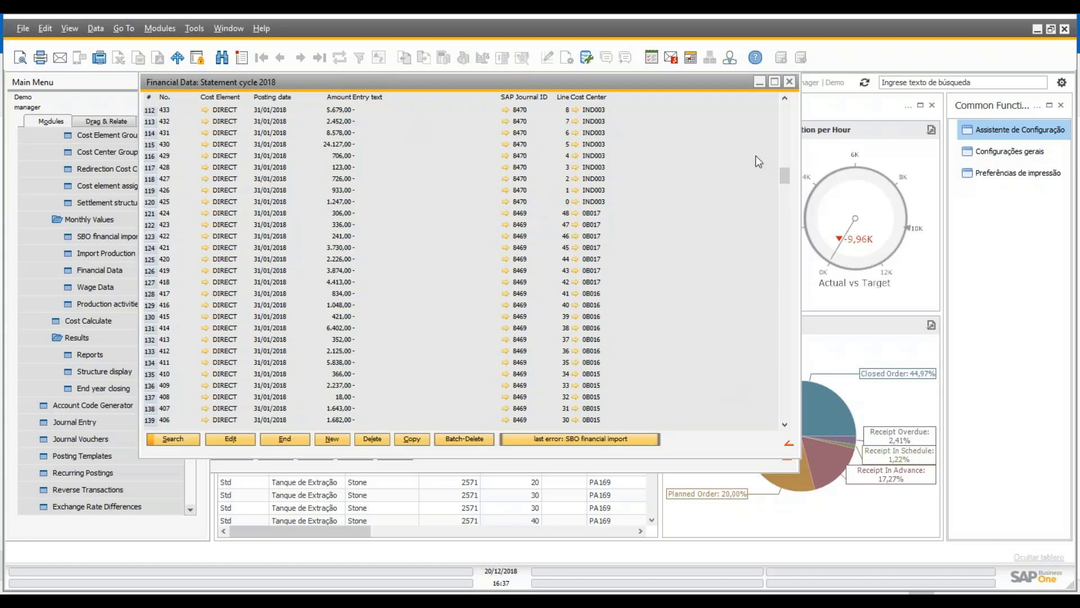
click(575, 442)
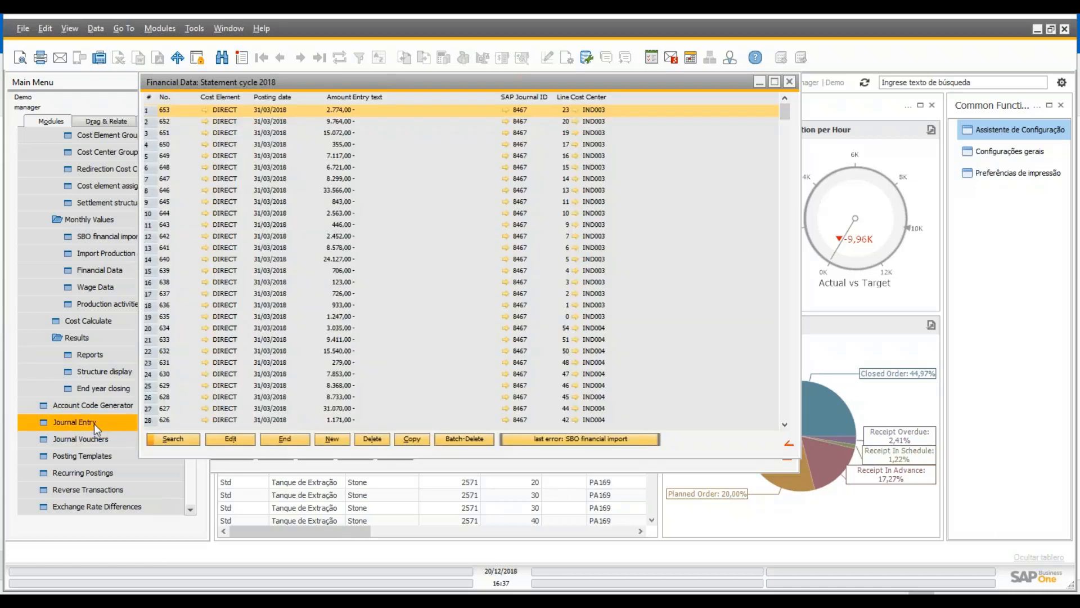
Step: Start a new journal entry with the Cash at Bank - Checking account in its first row
click(93, 422)
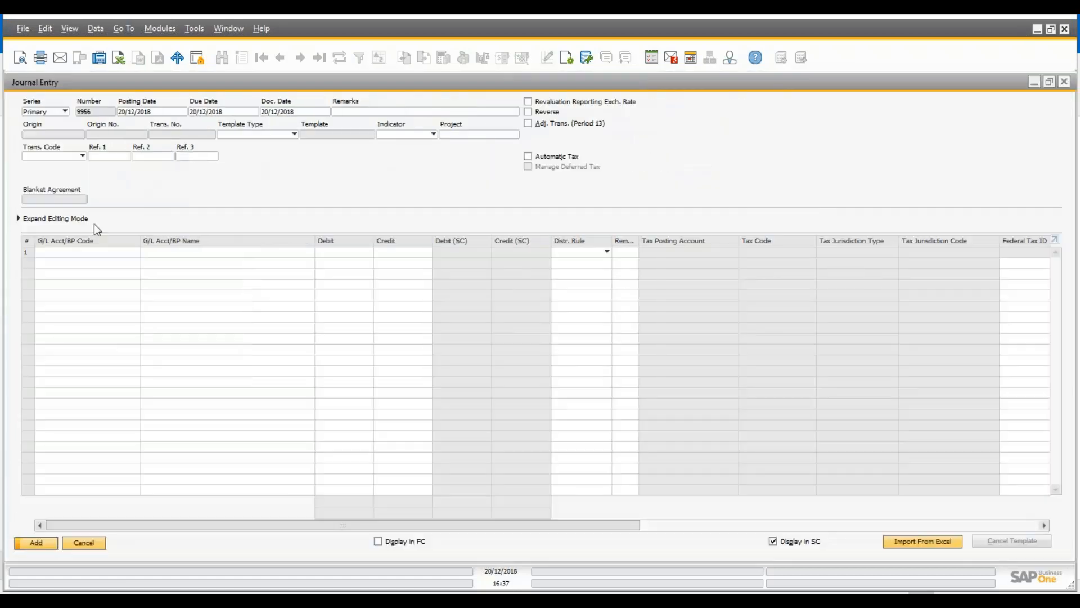
click(85, 254)
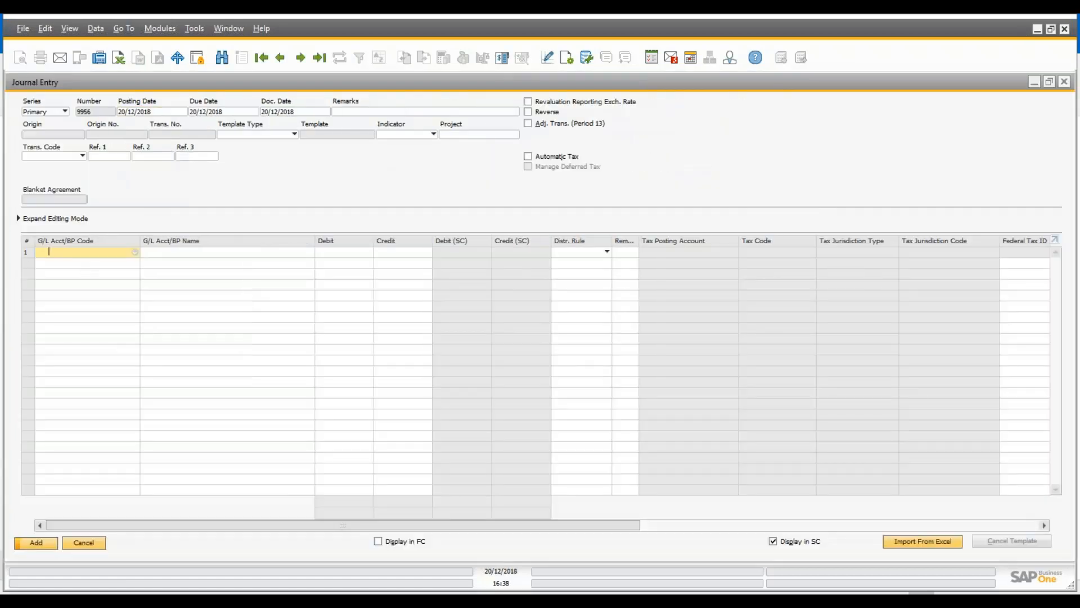
key(Tab)
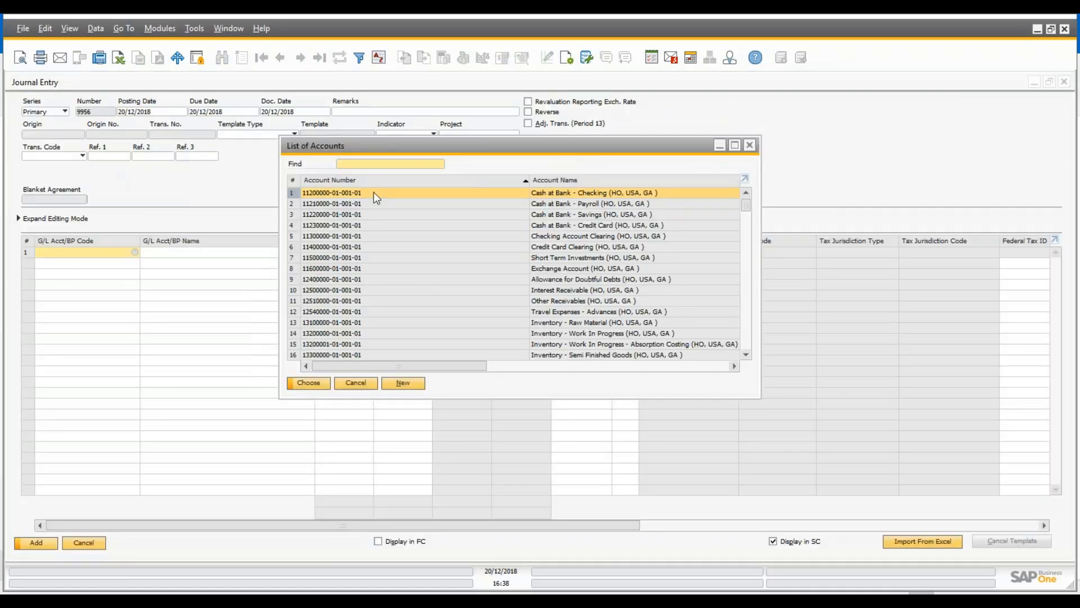
double_click(374, 191)
Step: Set the journal entry's posting date to 01/03/2018 without updating the posting date in the rows
click(141, 112)
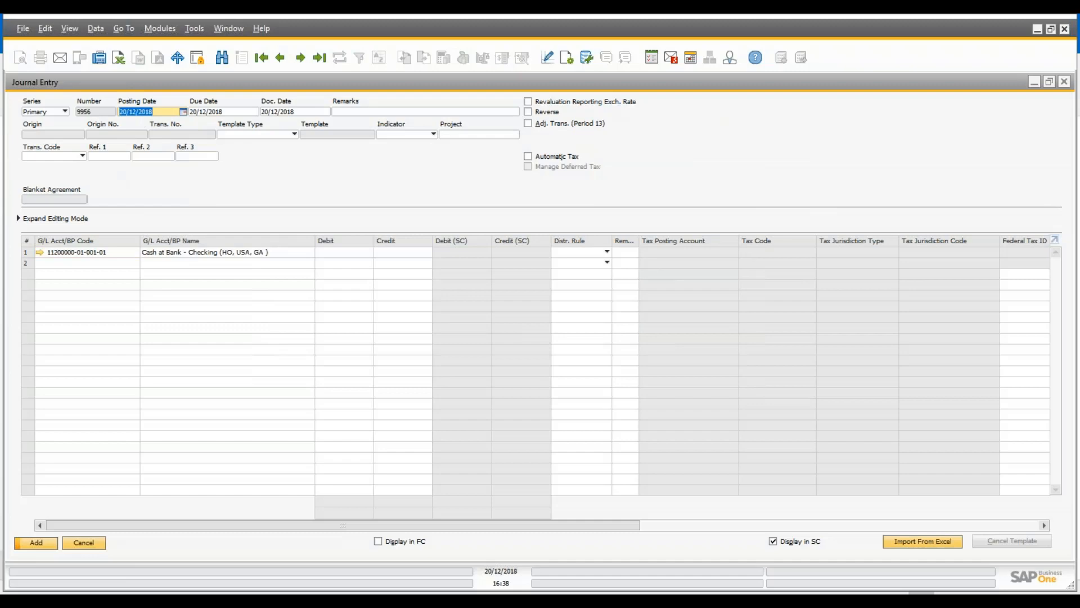
text(0103)
key(Tab)
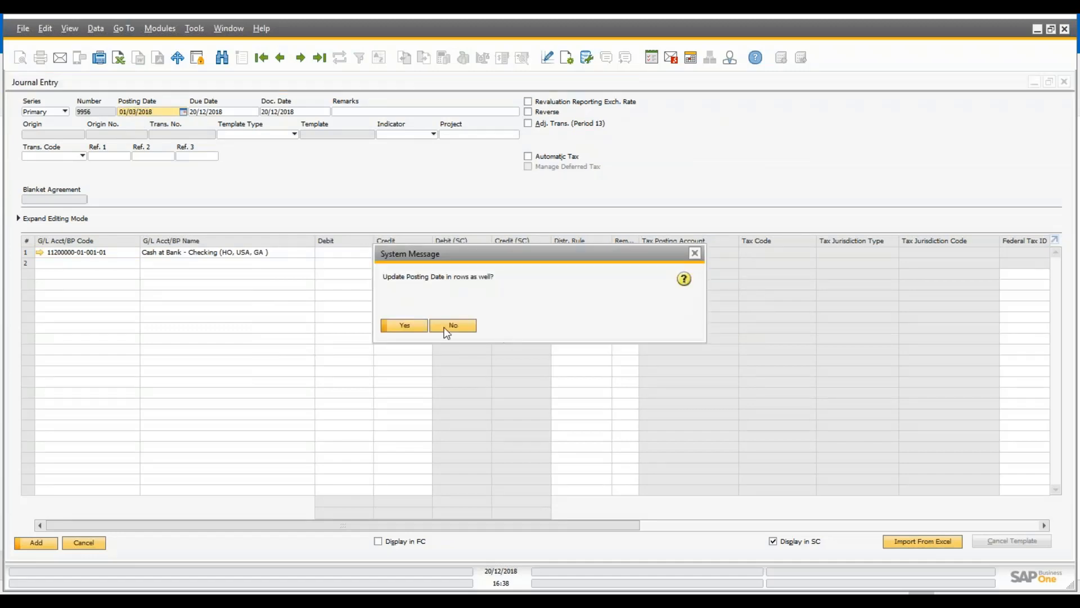
click(452, 325)
Step: Return the journal entry's posting date to 20/12/2018, updating the row dates and the values to match
click(147, 112)
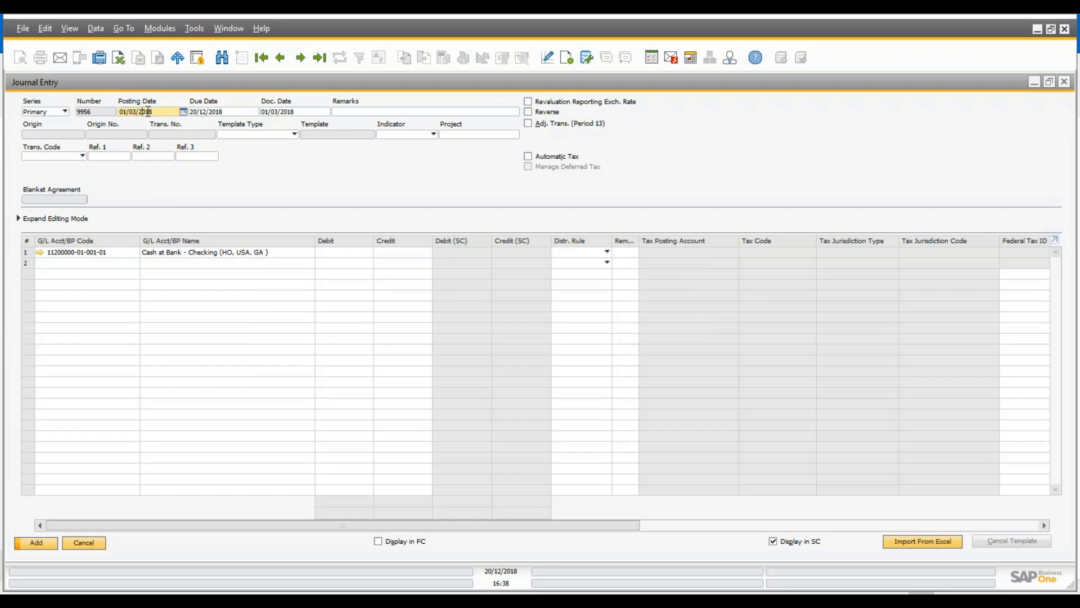
click(223, 114)
key(ctrl+c)
click(148, 113)
click(220, 112)
click(131, 112)
key(ctrl+v)
click(326, 111)
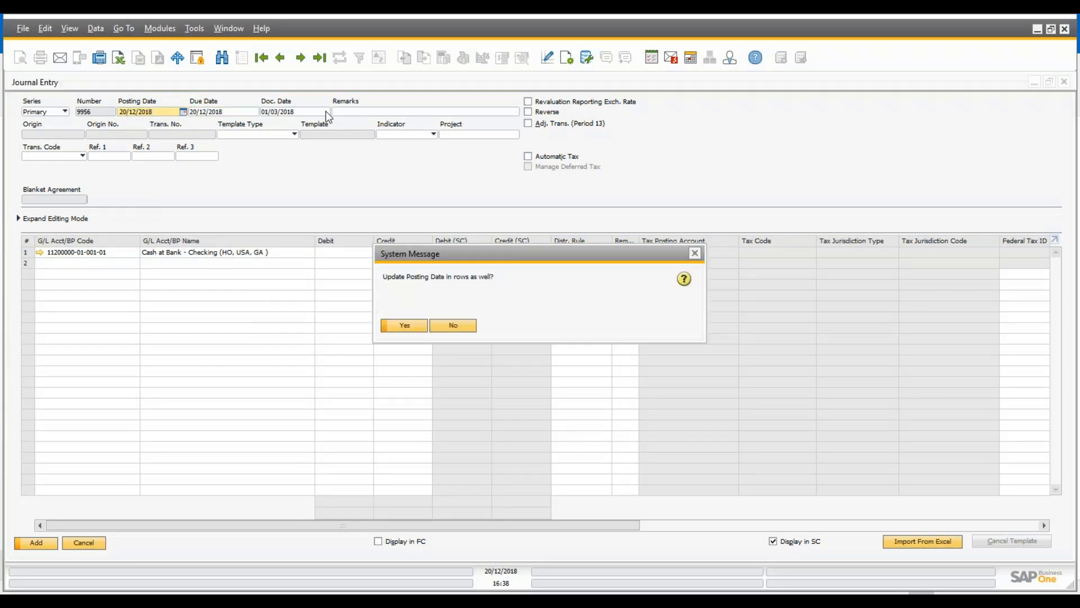
click(418, 324)
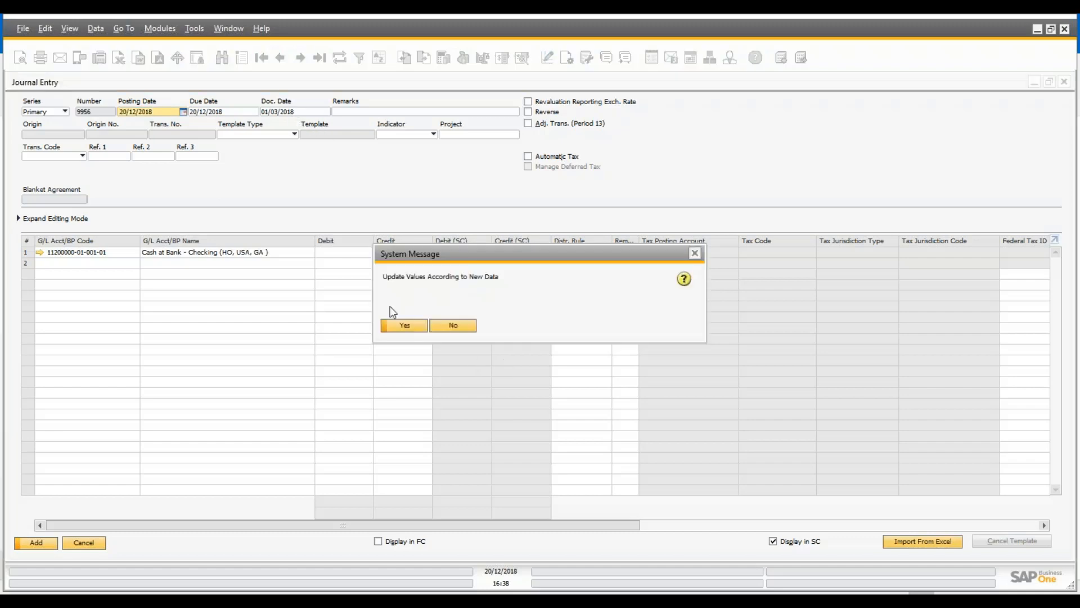
click(404, 326)
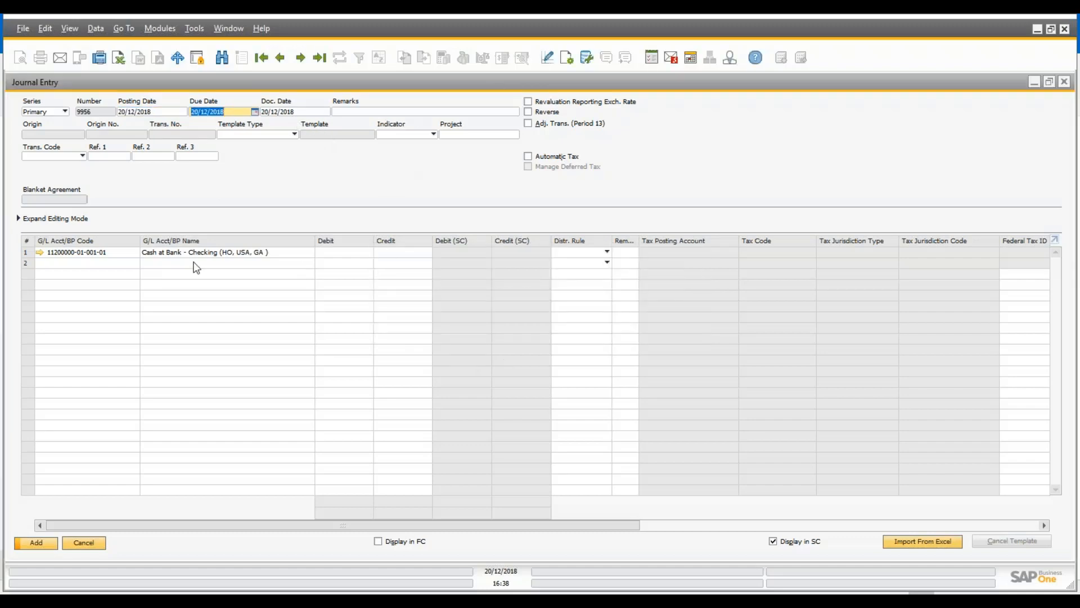
Step: Add the Payroll Expense - Tax account as the second row of the journal entry
click(125, 274)
key(Tab)
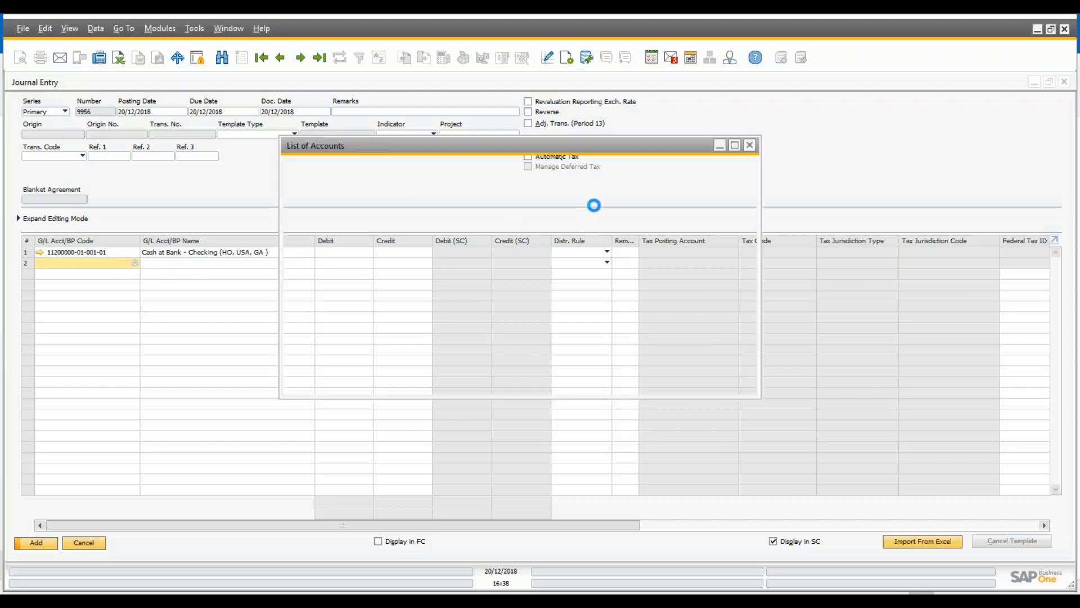
drag(749, 209, 731, 304)
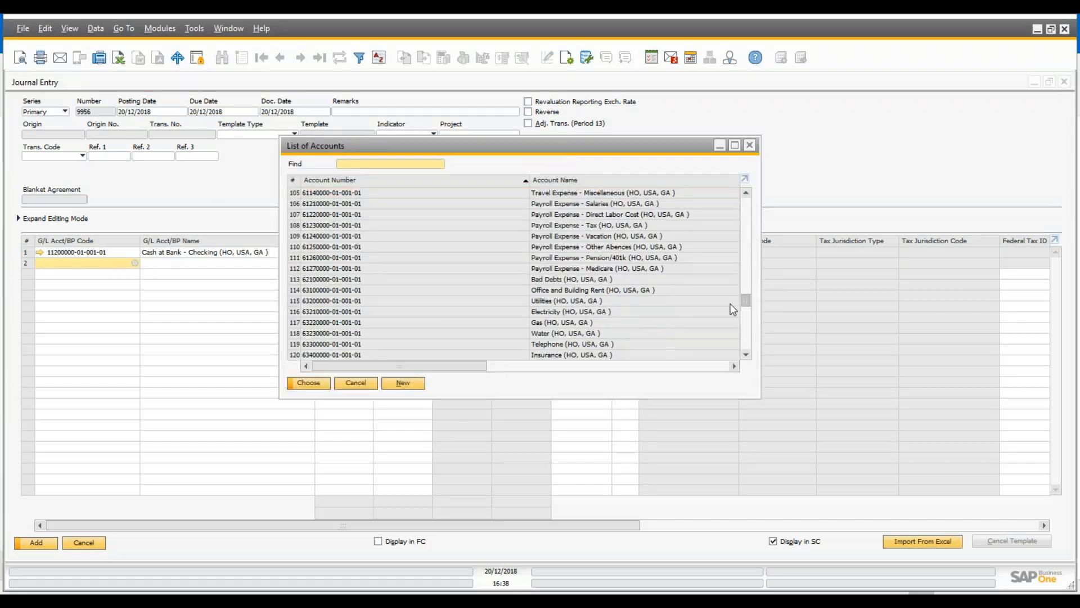
scroll(622, 296, up, 3)
double_click(598, 260)
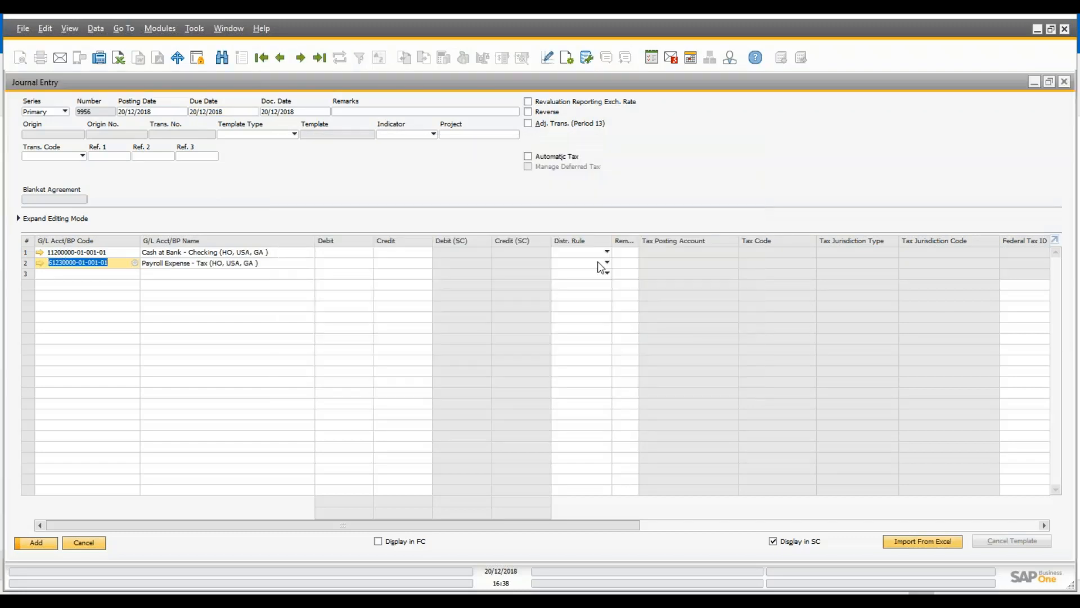
Step: Credit 15.000 on the Cash at Bank - Checking row and fill the balancing debit on the Payroll Expense - Tax row
click(397, 253)
text(15)
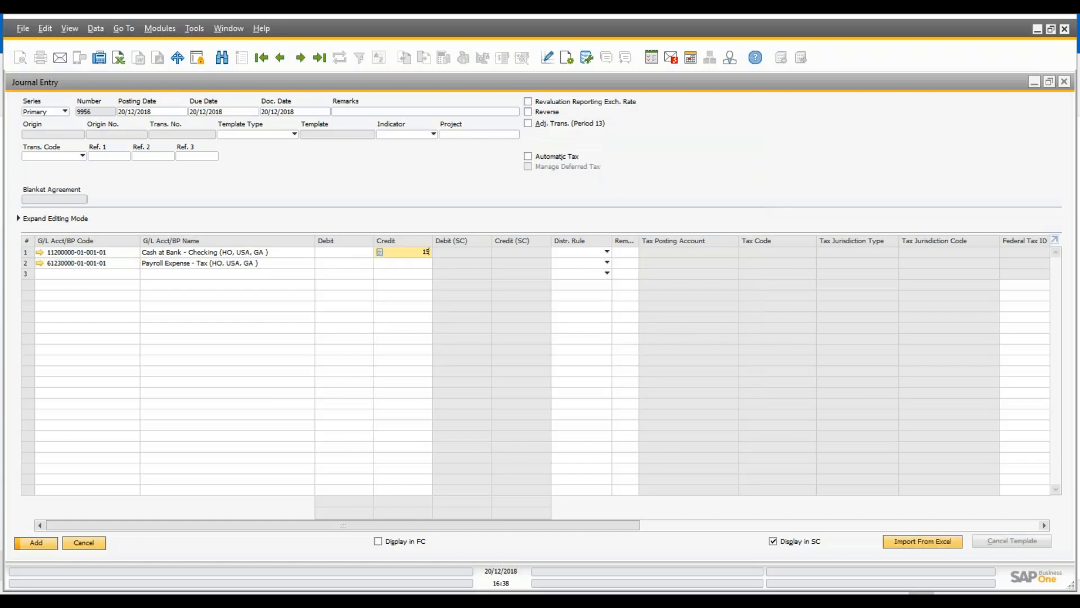
text(.000)
key(Tab)
click(355, 263)
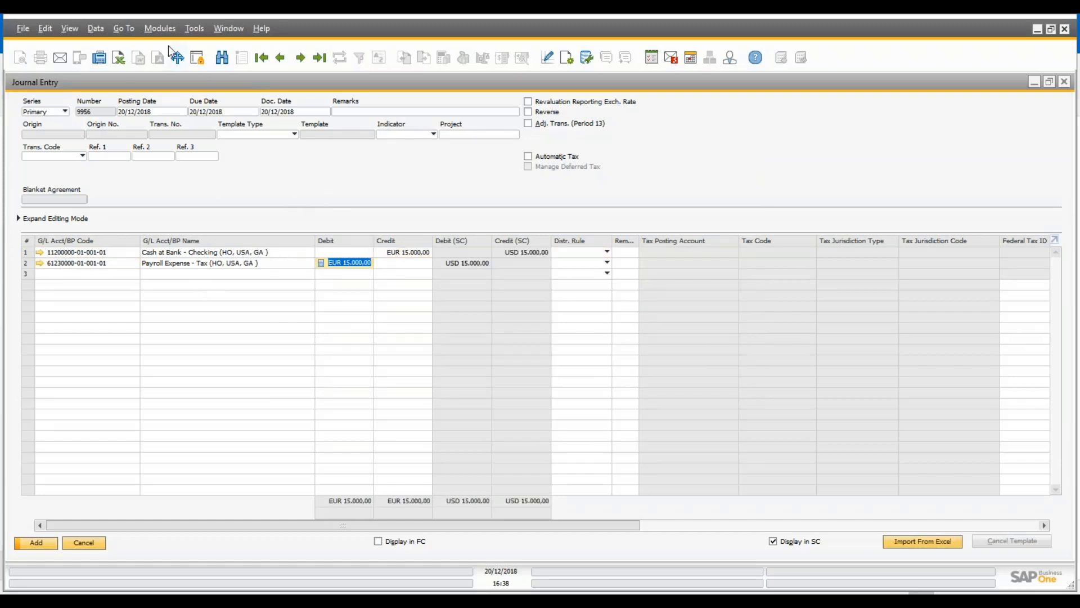
Step: Check which cost element is assigned to Payroll Expense - Tax in statement cycle 2018, and return to the journal entry
click(160, 28)
mouse_move(243, 172)
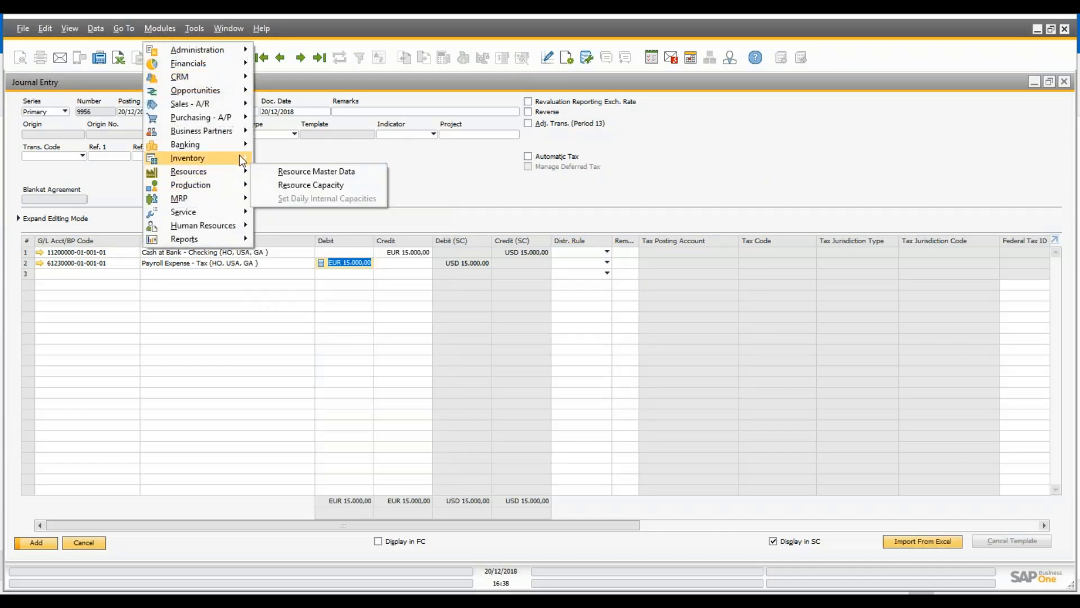
mouse_move(230, 63)
mouse_move(331, 95)
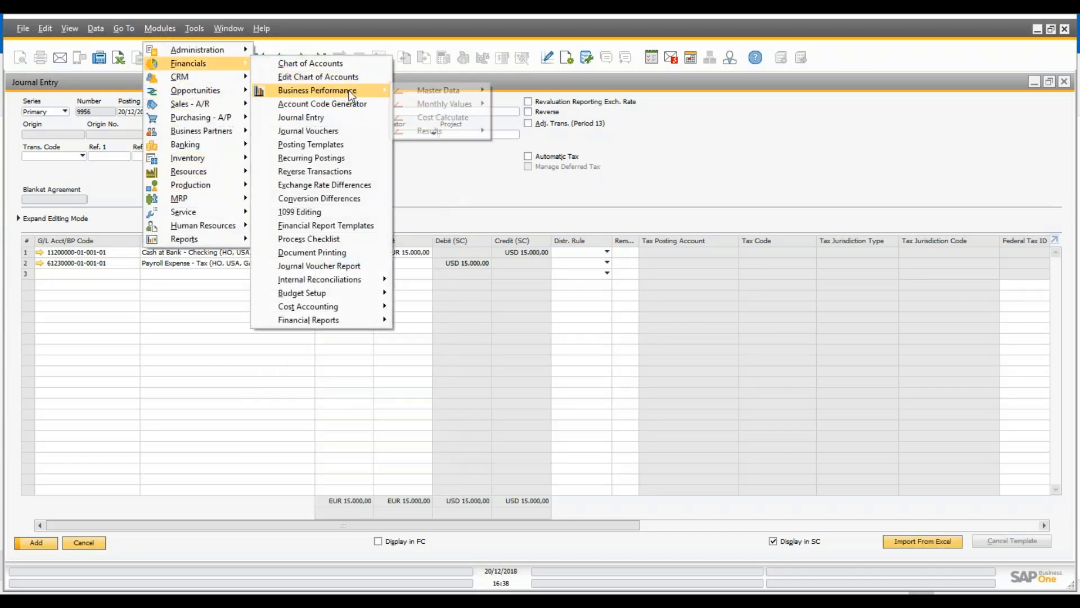
mouse_move(439, 96)
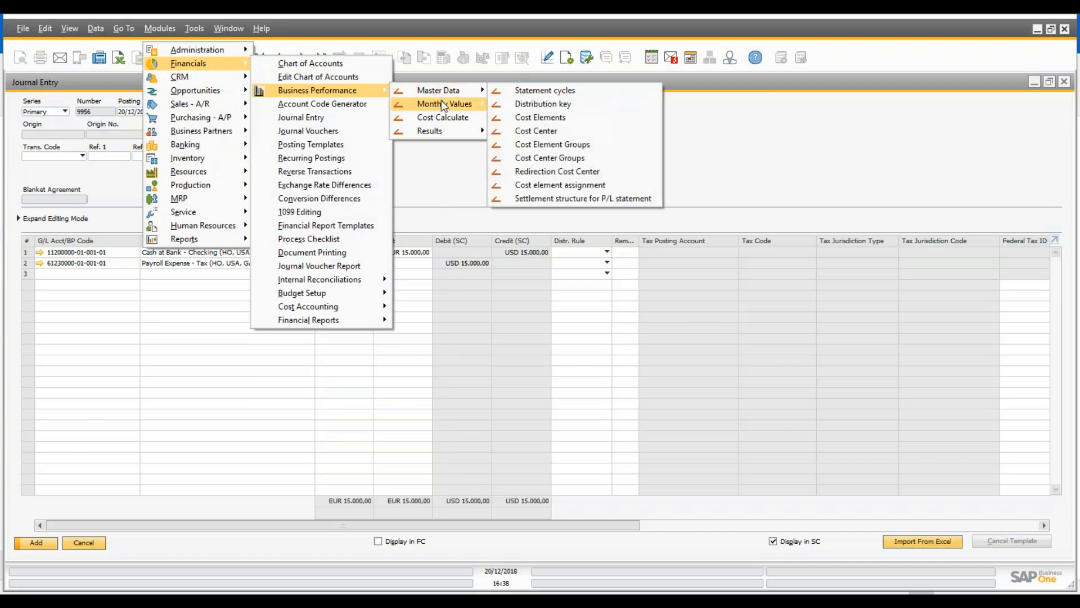
click(554, 185)
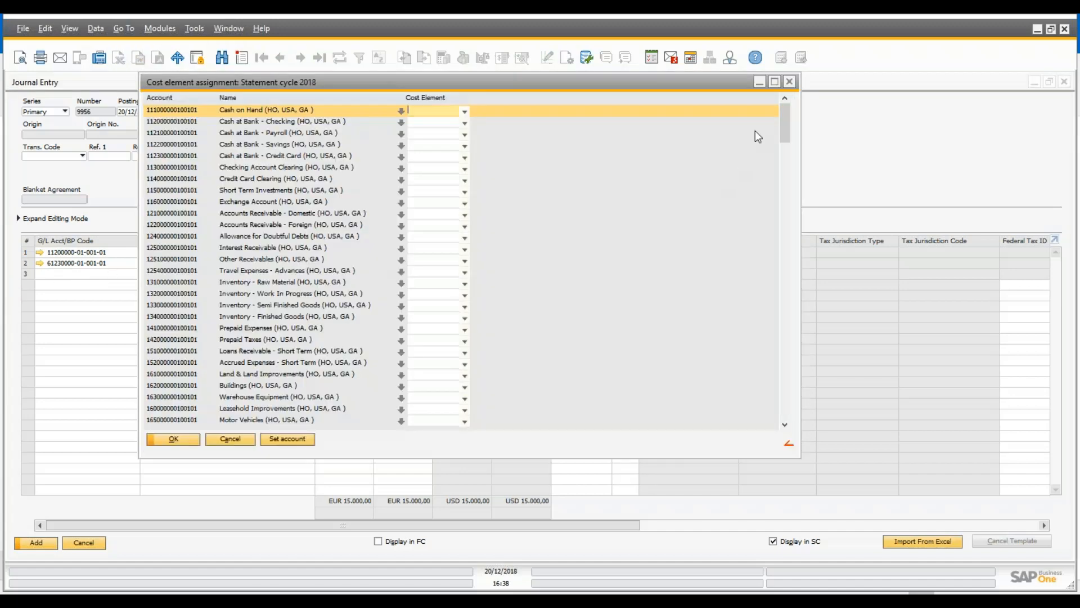
drag(789, 132, 771, 255)
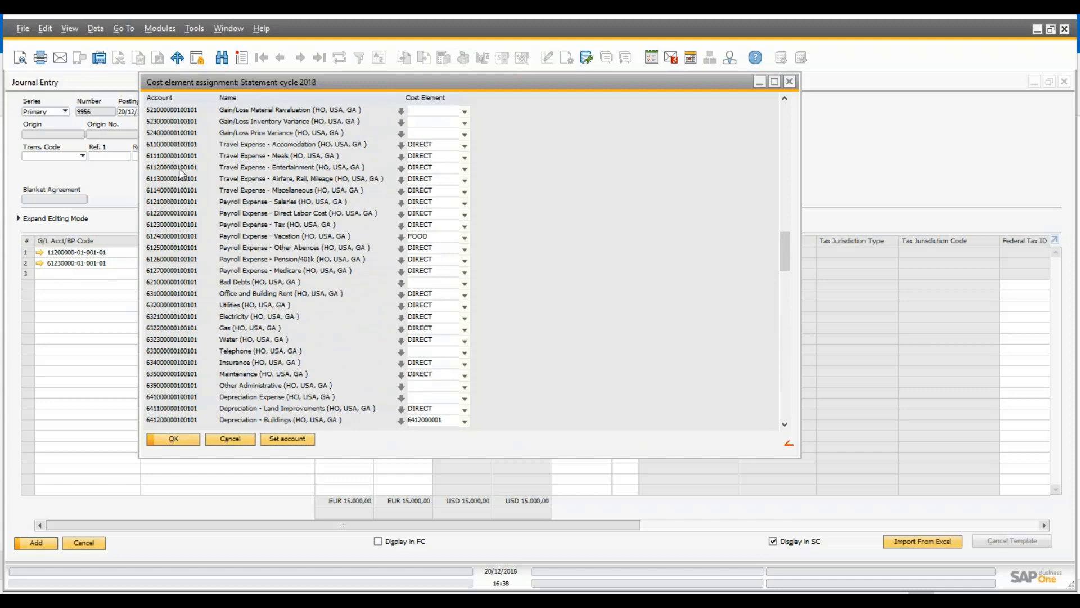
scroll(198, 201, down, 1)
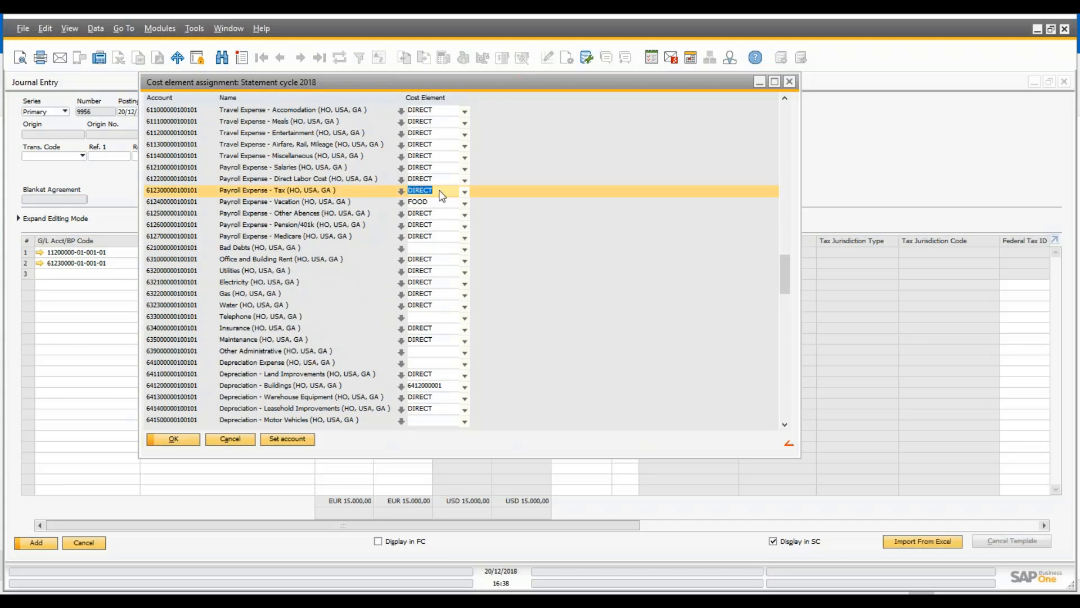
click(422, 191)
click(163, 28)
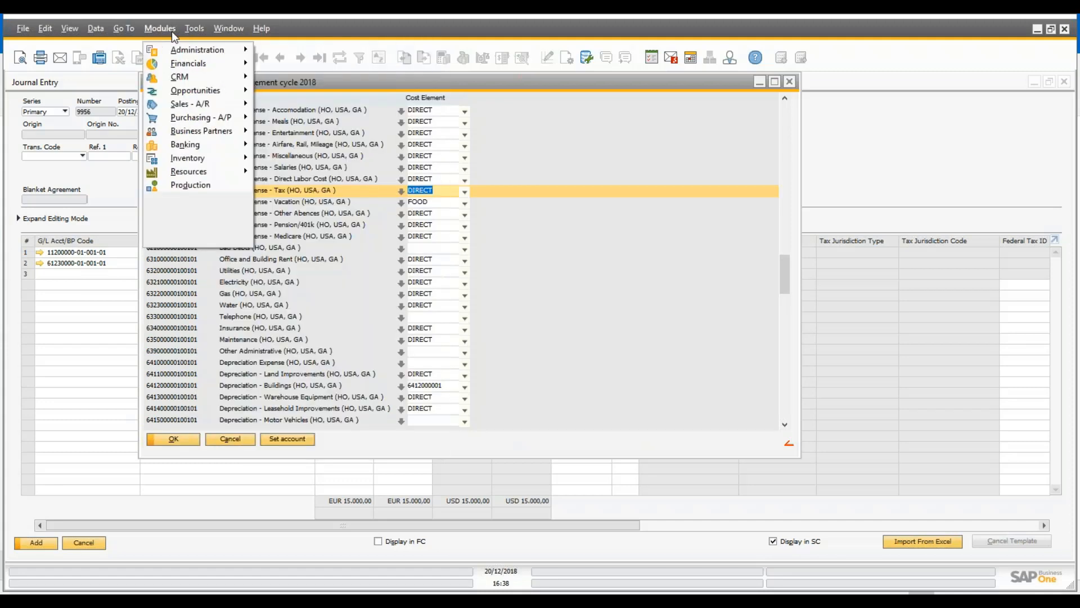
click(197, 484)
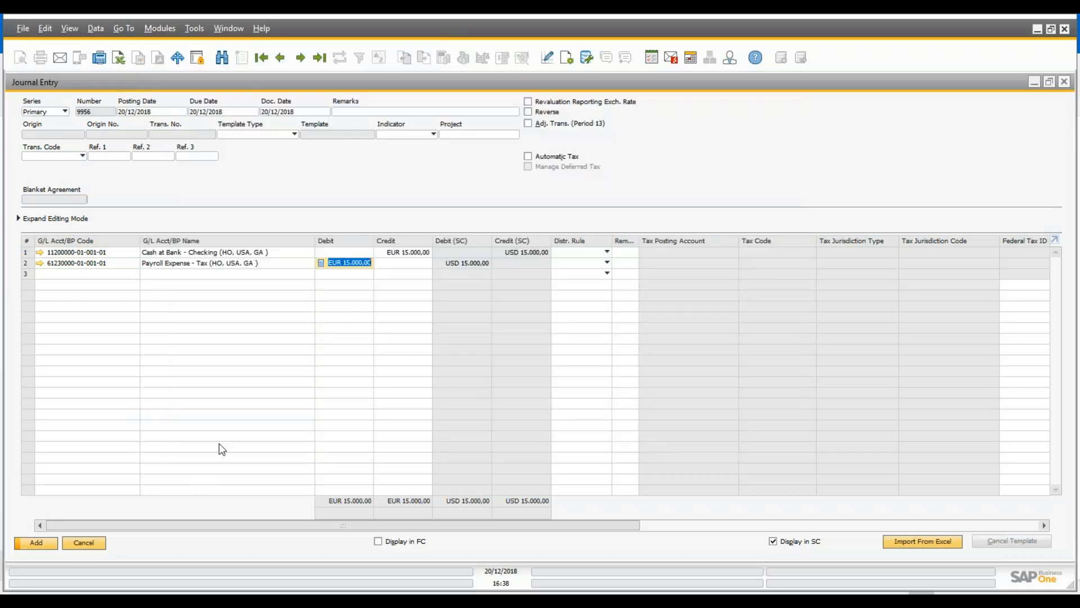
Step: Assign distribution rule 0B003 to the Payroll Expense - Tax row of the journal entry
click(609, 265)
click(608, 263)
click(653, 314)
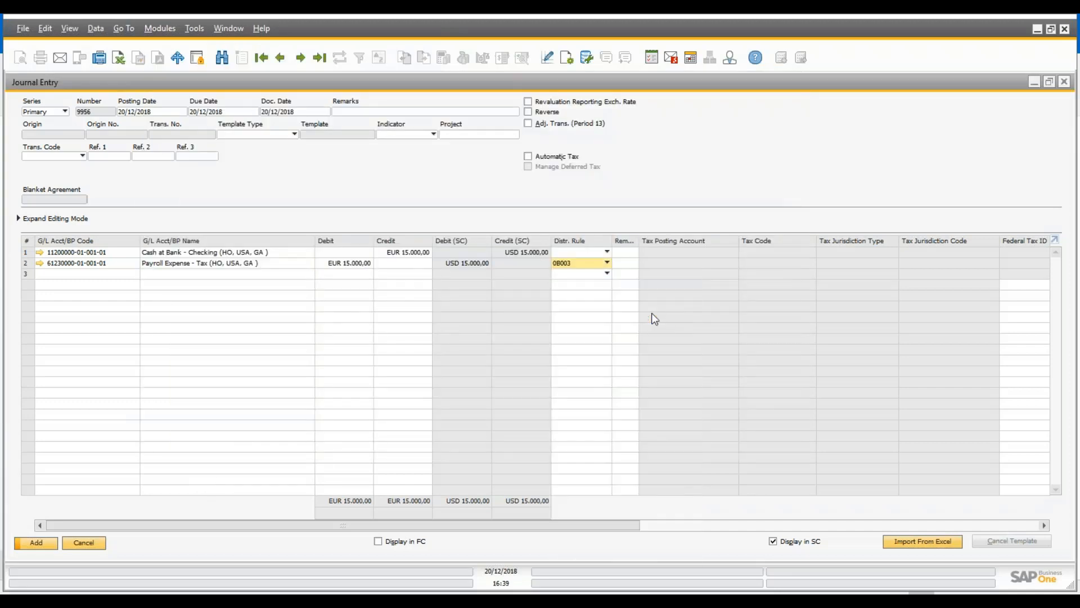
Step: Open the DIRECT cost element from the Business Performance cost elements of statement cycle 2018
click(159, 28)
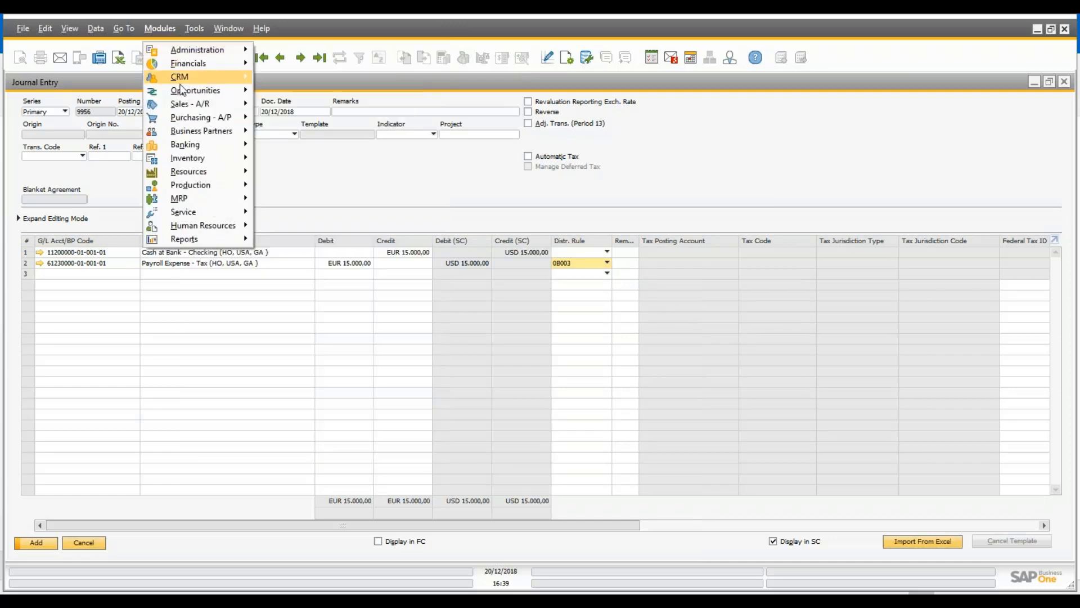
mouse_move(218, 65)
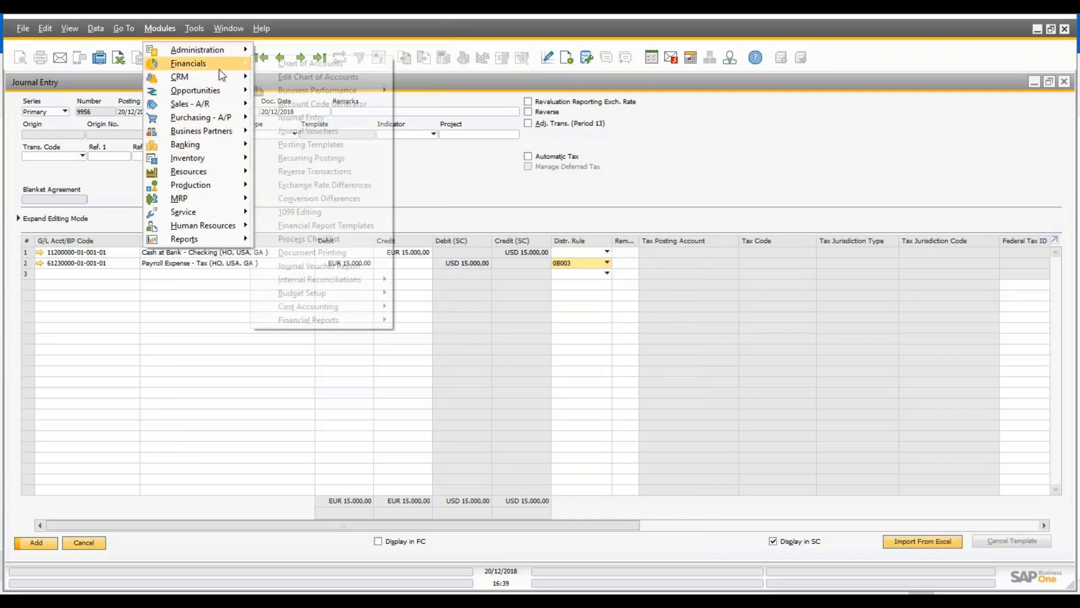
mouse_move(358, 92)
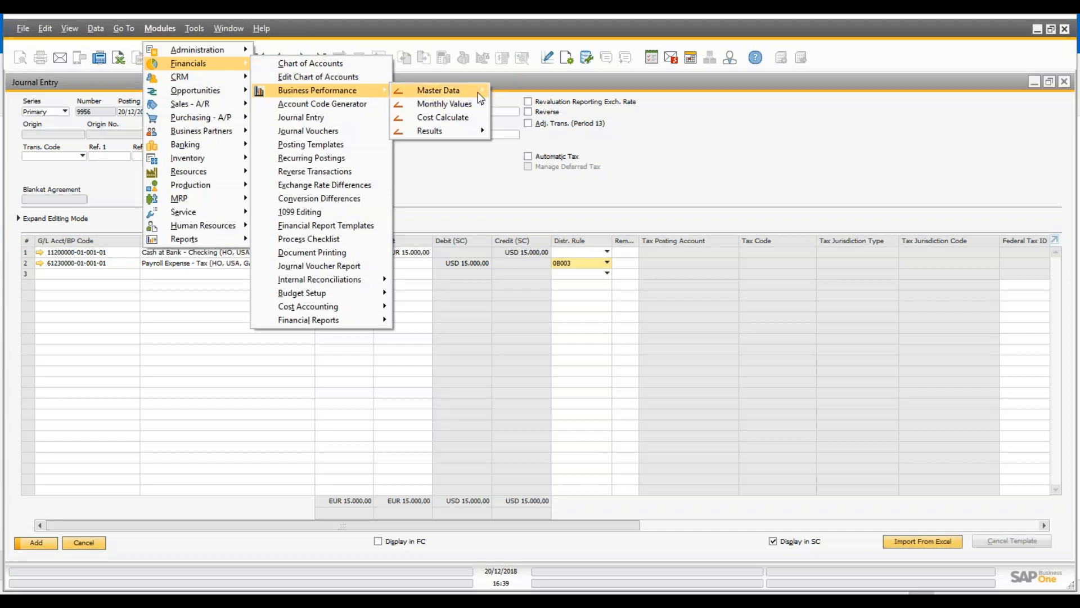
mouse_move(480, 98)
click(540, 117)
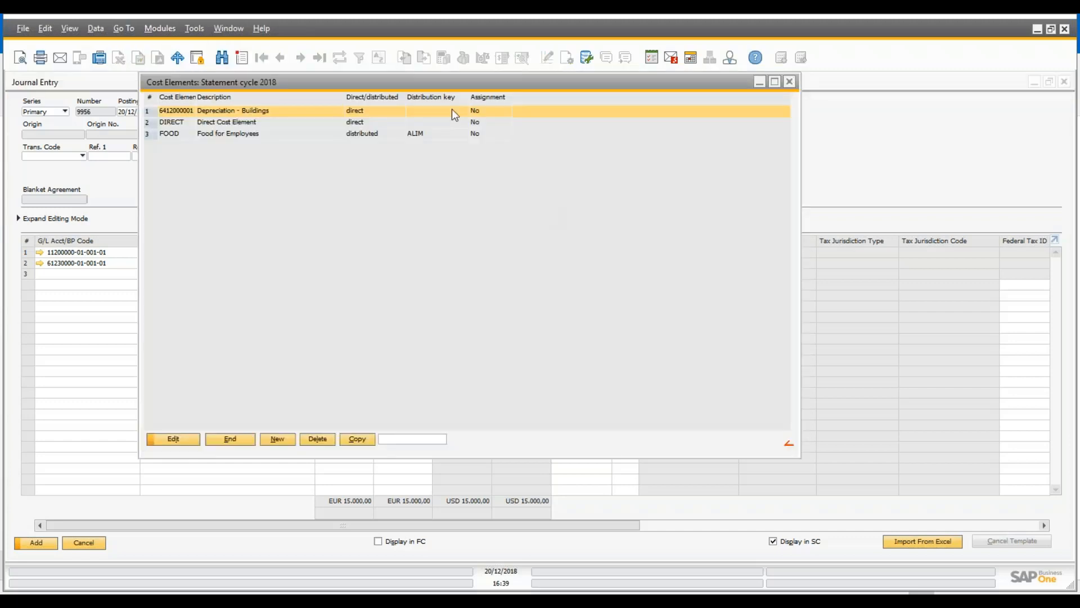
drag(450, 82, 536, 190)
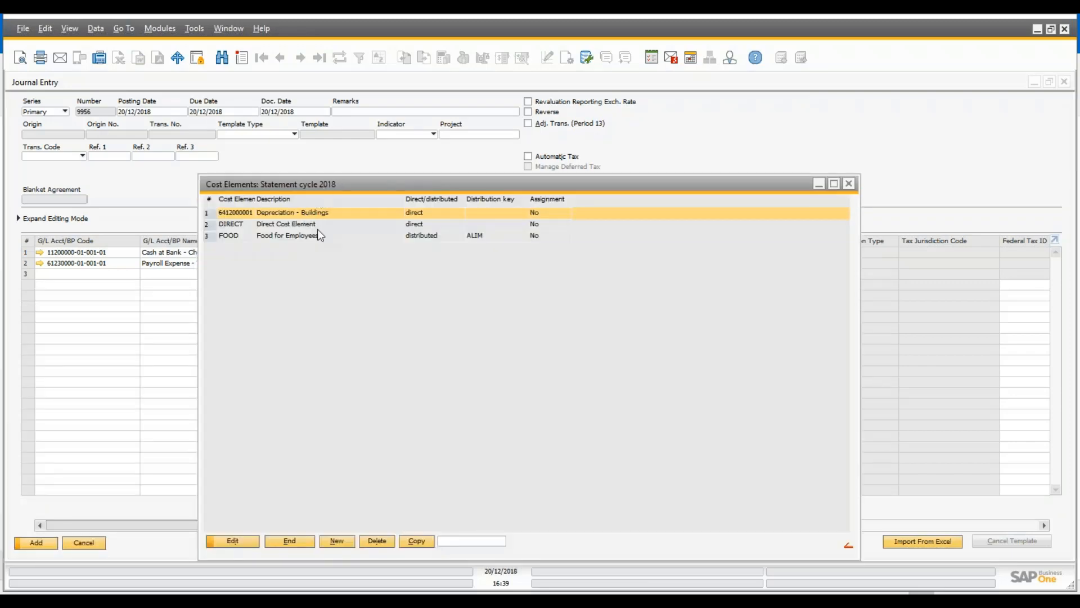
click(319, 225)
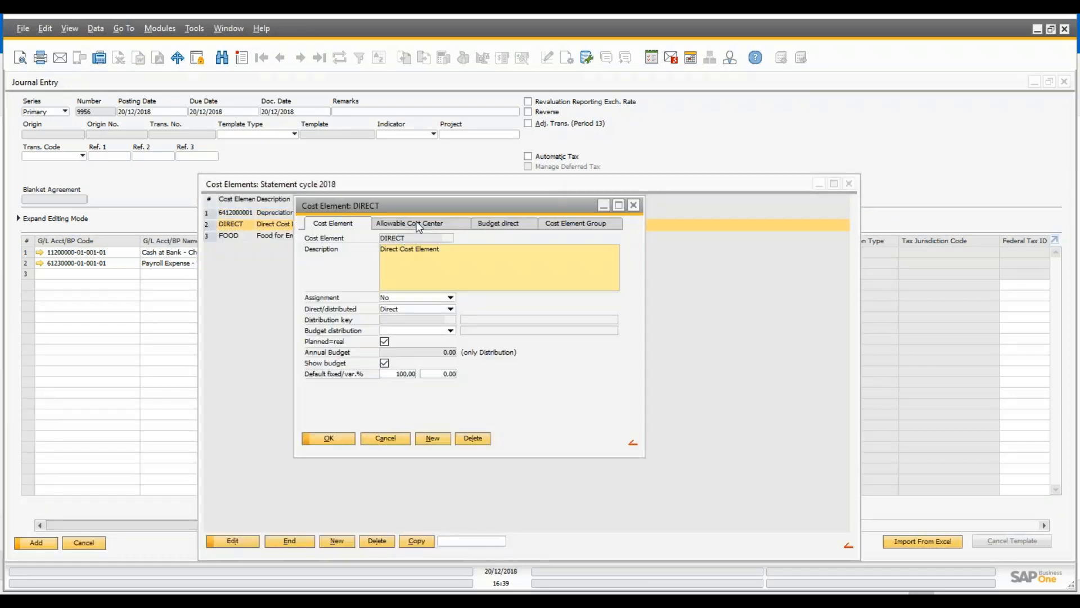
Step: Delete cost center 0B003 from the allowable cost centers of the DIRECT cost element, confirm the deletion and save
click(417, 225)
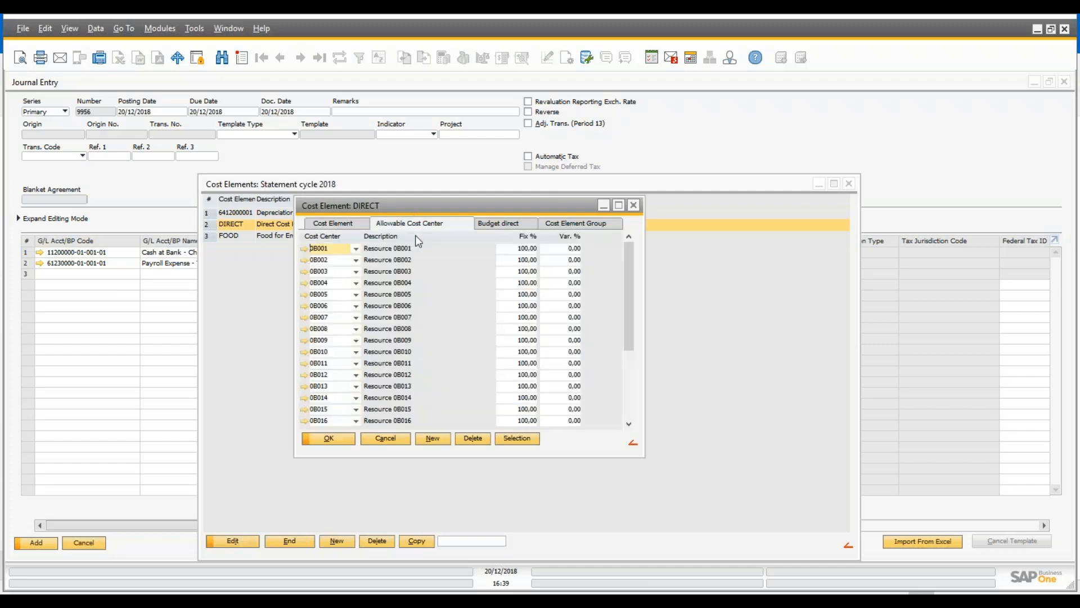
click(340, 272)
click(472, 438)
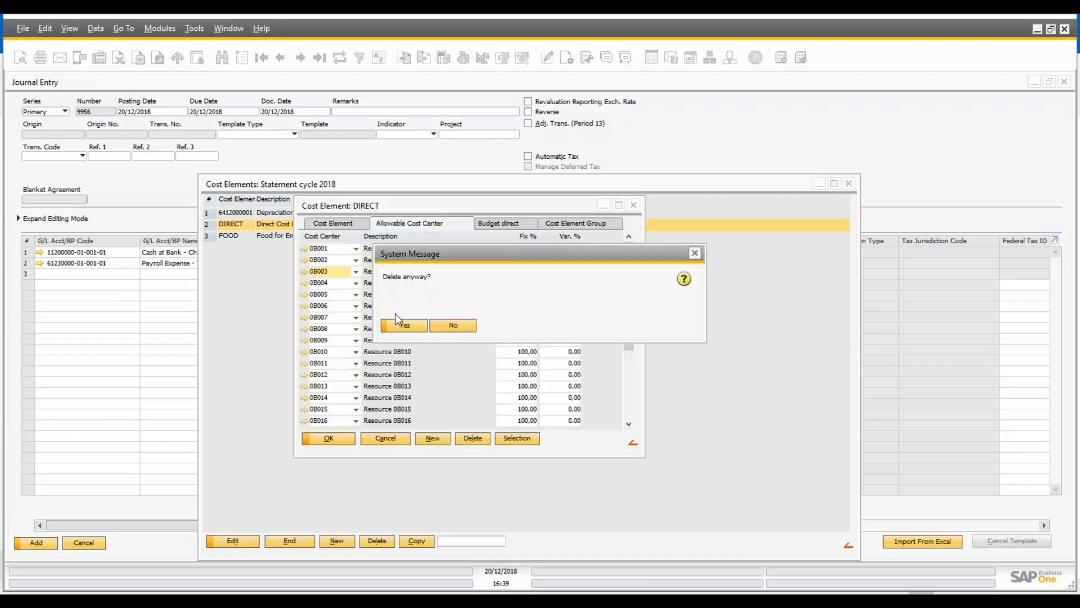
click(405, 325)
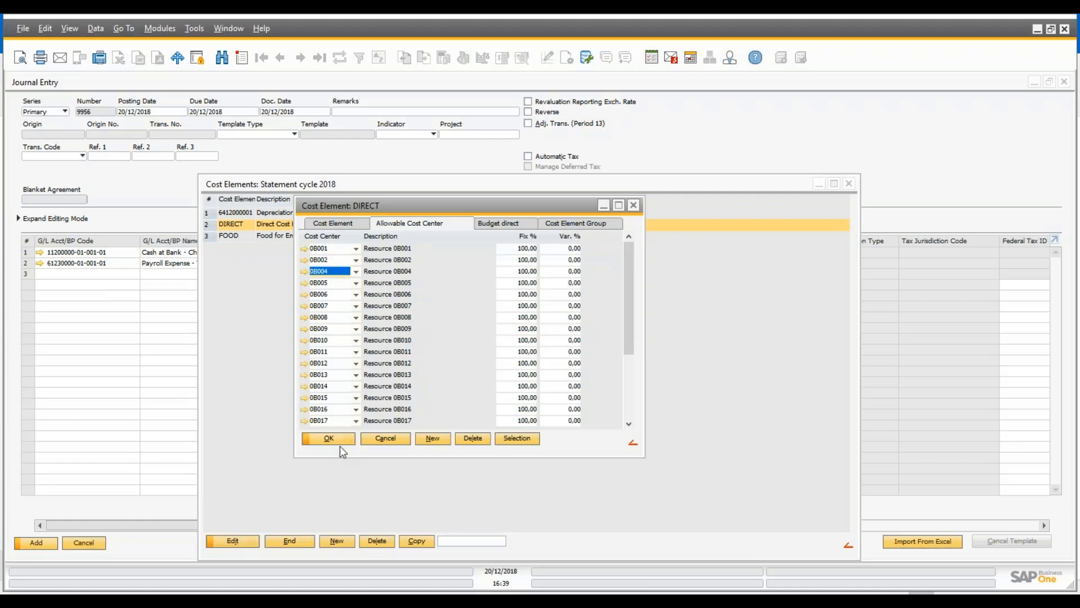
click(331, 439)
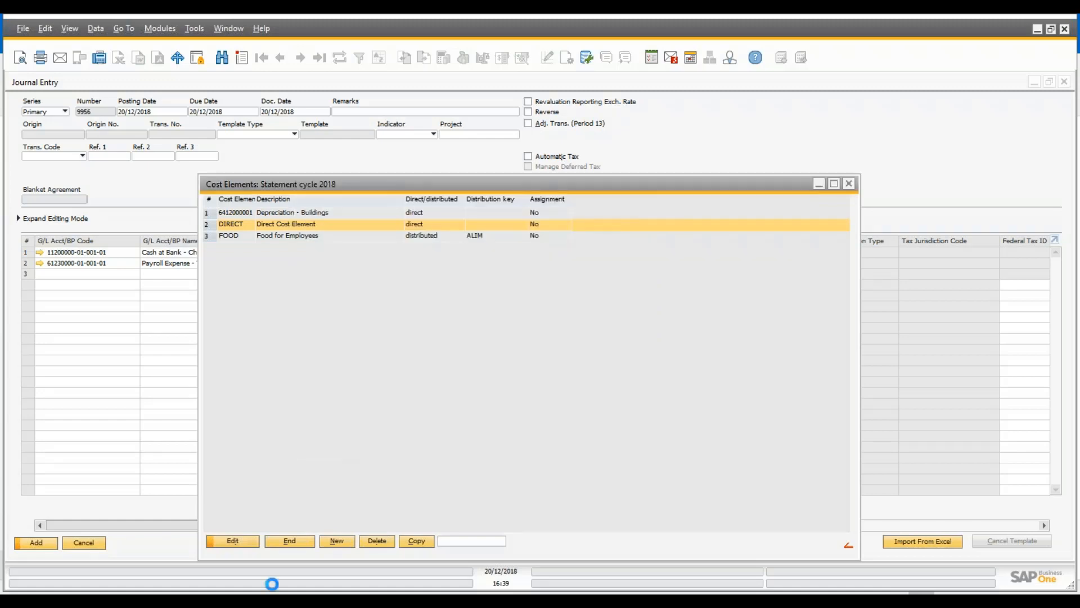
Step: Check the allowable cost centers of the DIRECT cost element, and close the cost elements list of statement cycle 2018
double_click(317, 224)
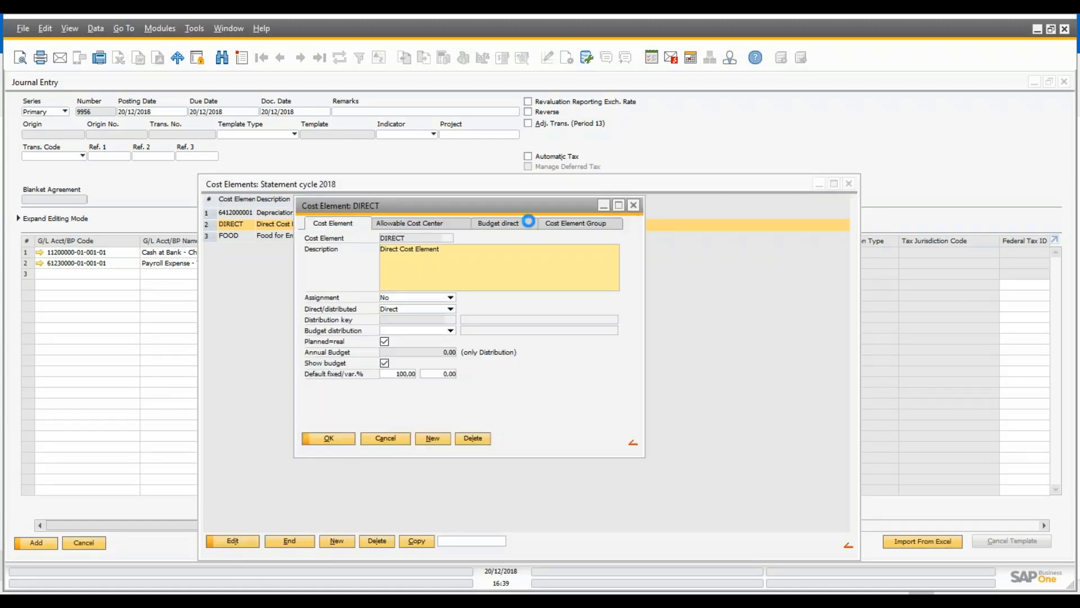
click(472, 220)
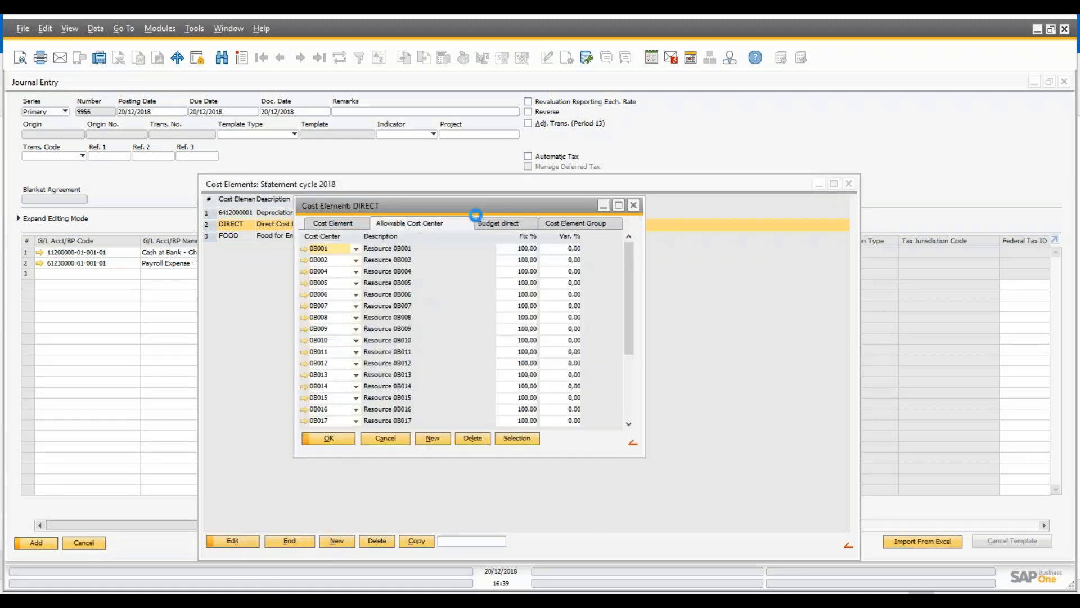
click(349, 439)
click(292, 540)
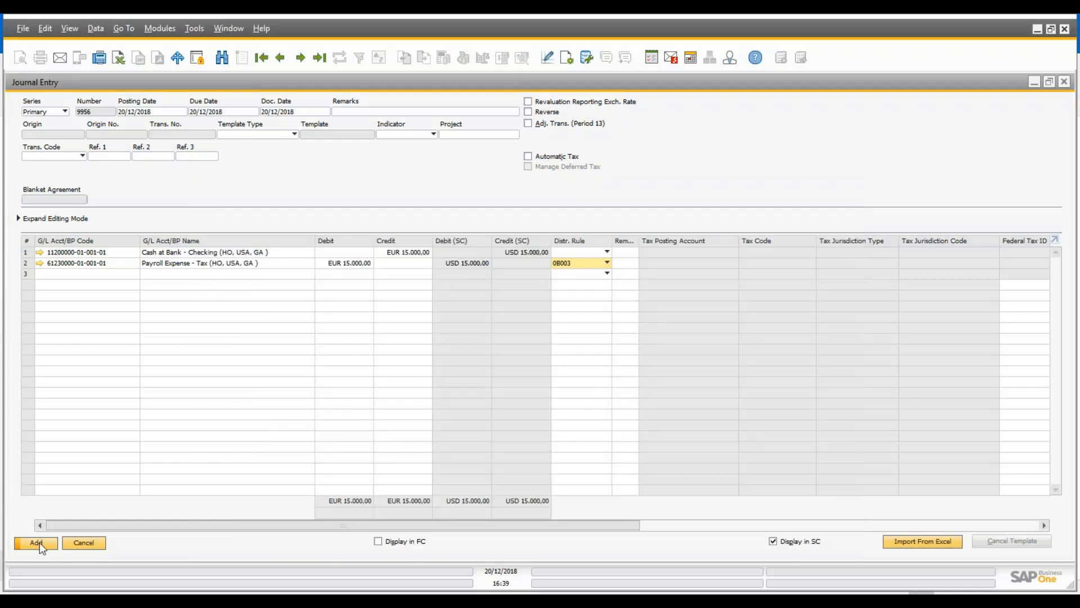
Step: Add the journal entry, close its window and return to the main menu
click(40, 545)
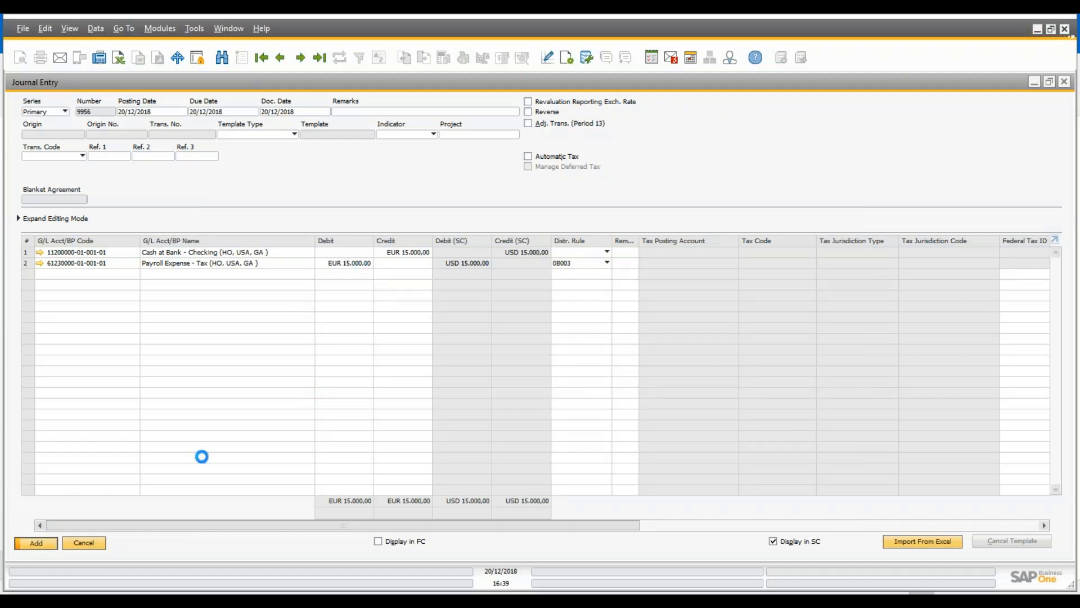
click(77, 544)
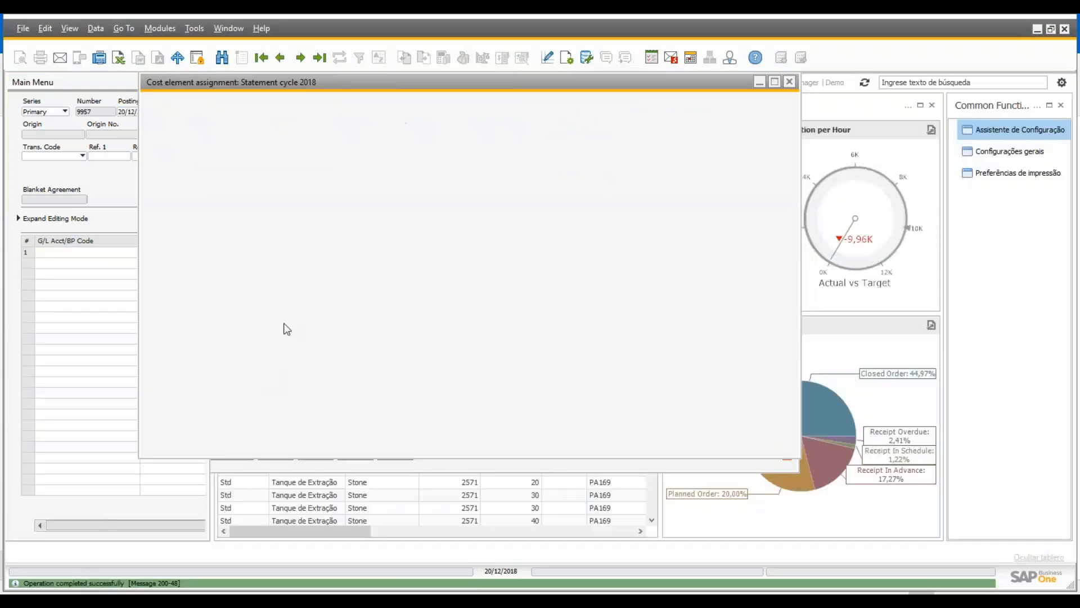
click(181, 529)
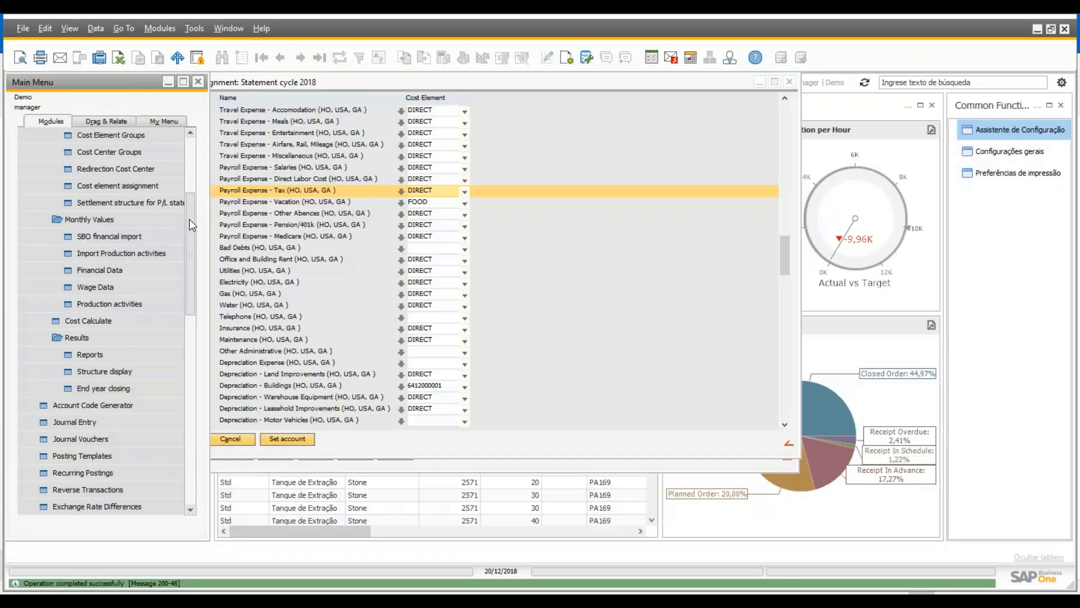
Step: Run the SBO financial import for statement cycle 2018 from December-2018 to December-2018
click(160, 236)
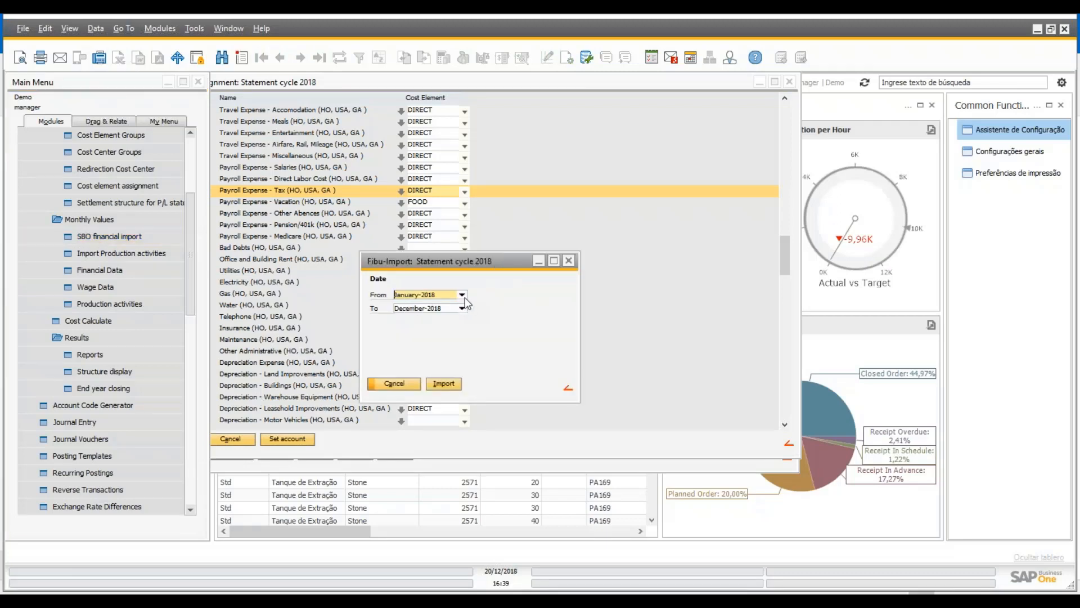
click(462, 295)
scroll(441, 319, down, 3)
click(428, 358)
click(444, 384)
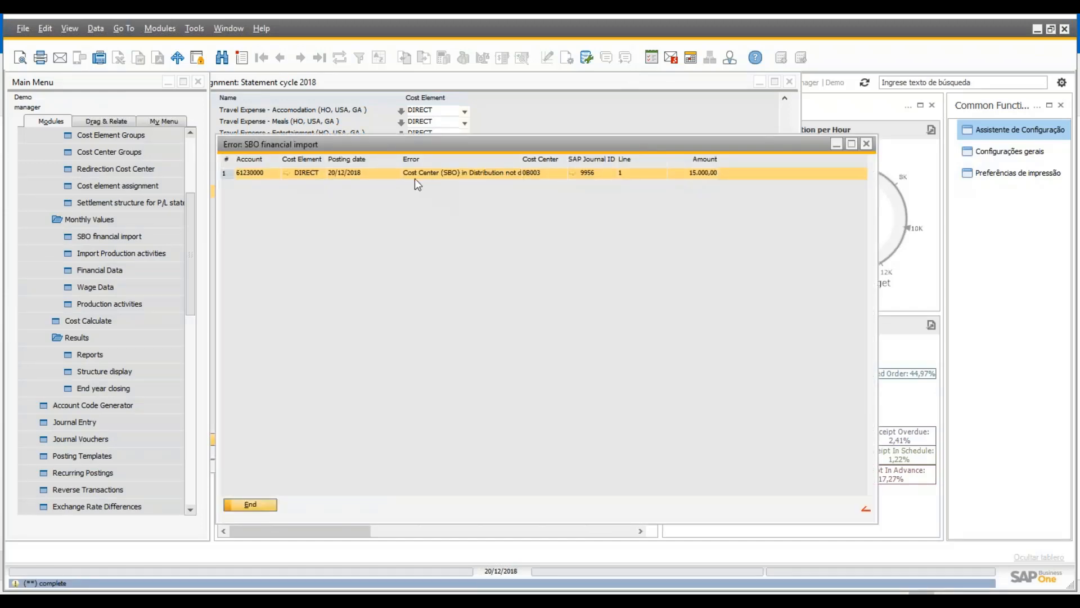
Step: Widen the import error's text column and look through the allowable cost centers of the DIRECT cost element linked from the error
double_click(521, 159)
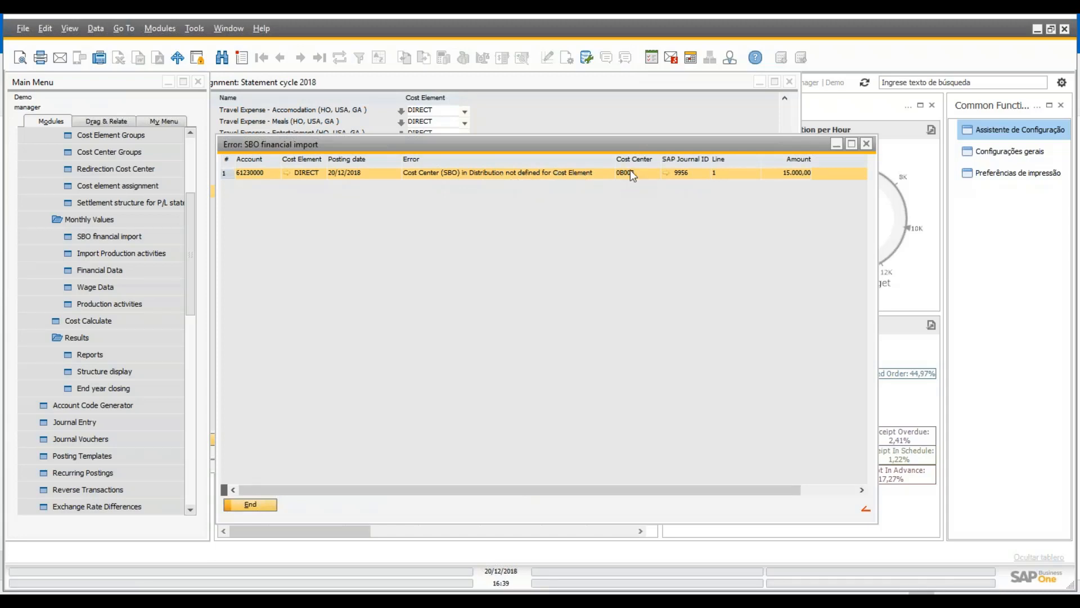
click(285, 173)
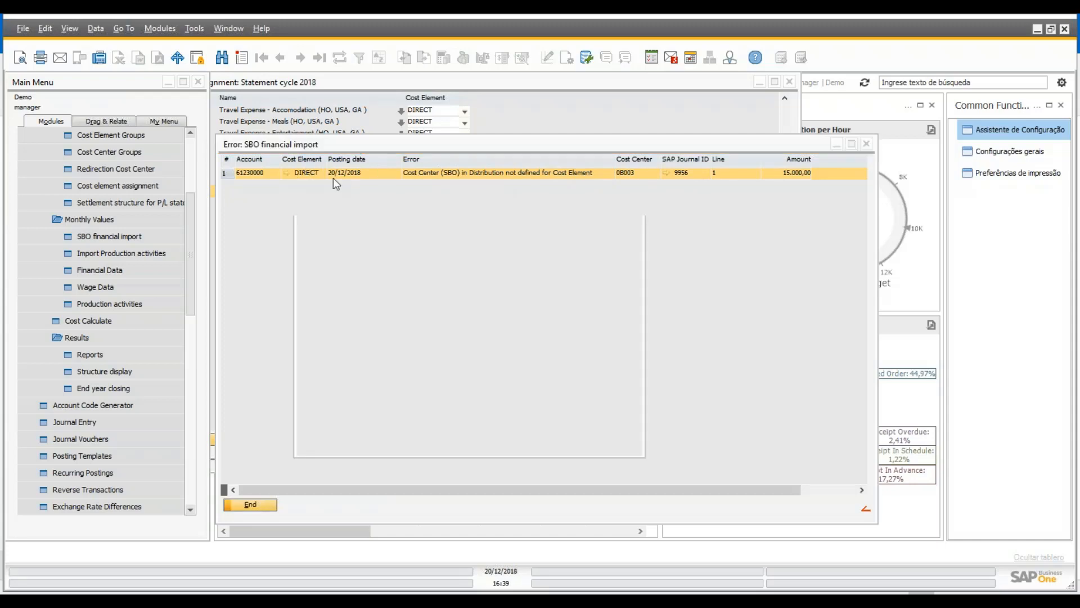
click(401, 225)
scroll(419, 270, down, 3)
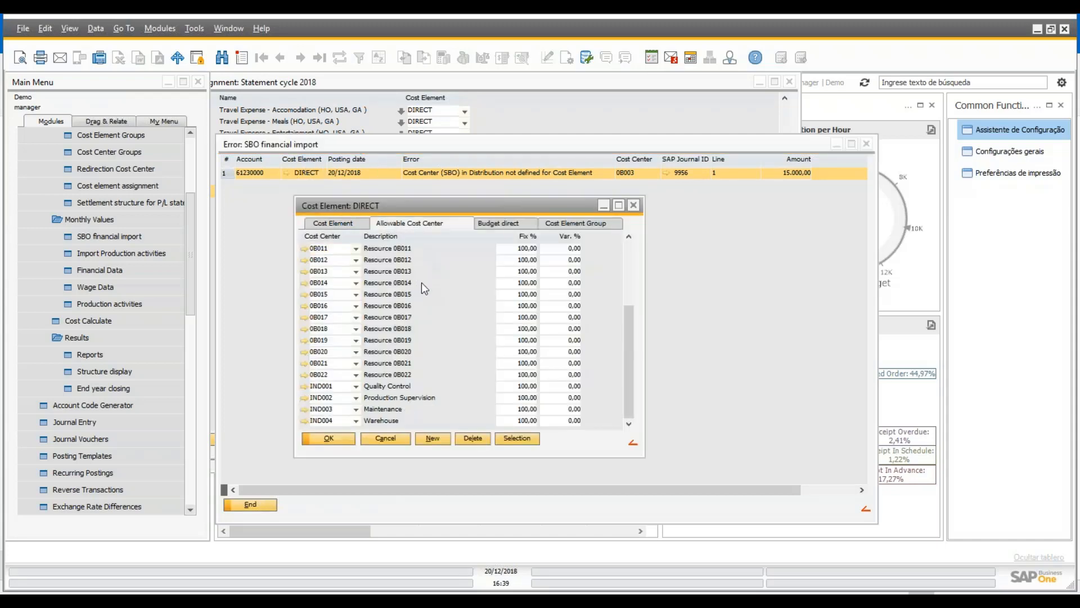
scroll(394, 315, up, 3)
scroll(406, 365, down, 4)
Step: Add cost center 0B003 to the allowable cost centers of the DIRECT cost element, save and close it
click(432, 438)
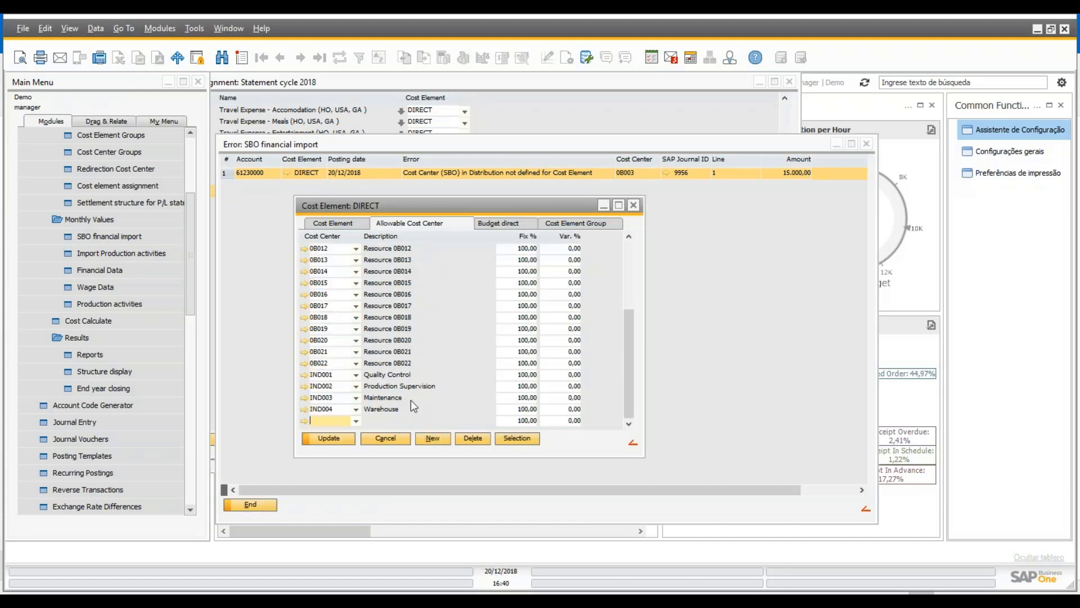
click(356, 421)
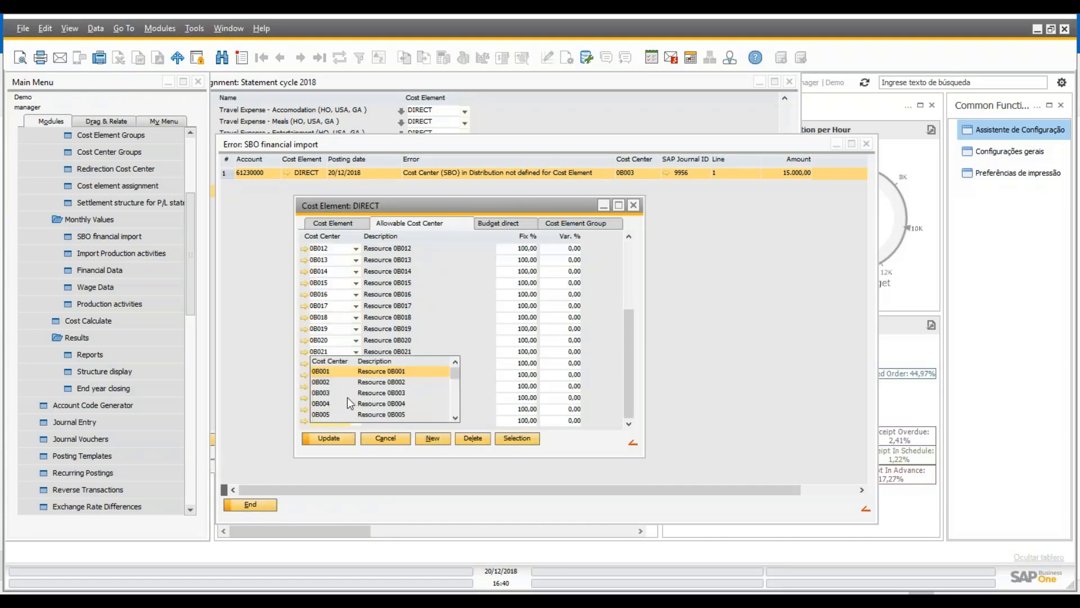
click(346, 397)
click(335, 438)
click(343, 438)
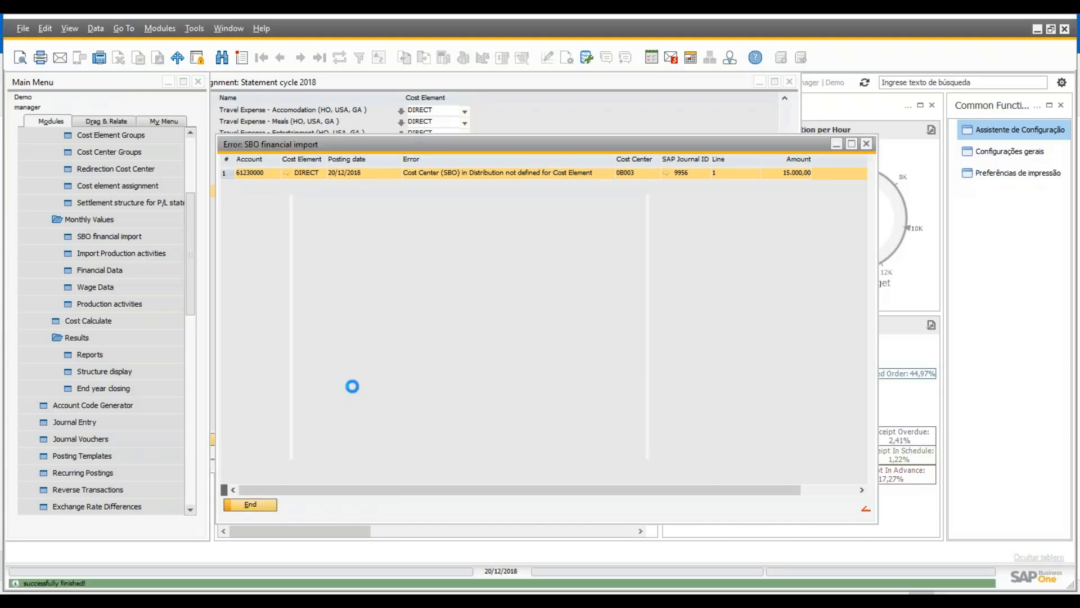
Step: Close the import windows, view the last SBO financial import error from the Financial Data of cycle 2018, and close both lists
click(250, 504)
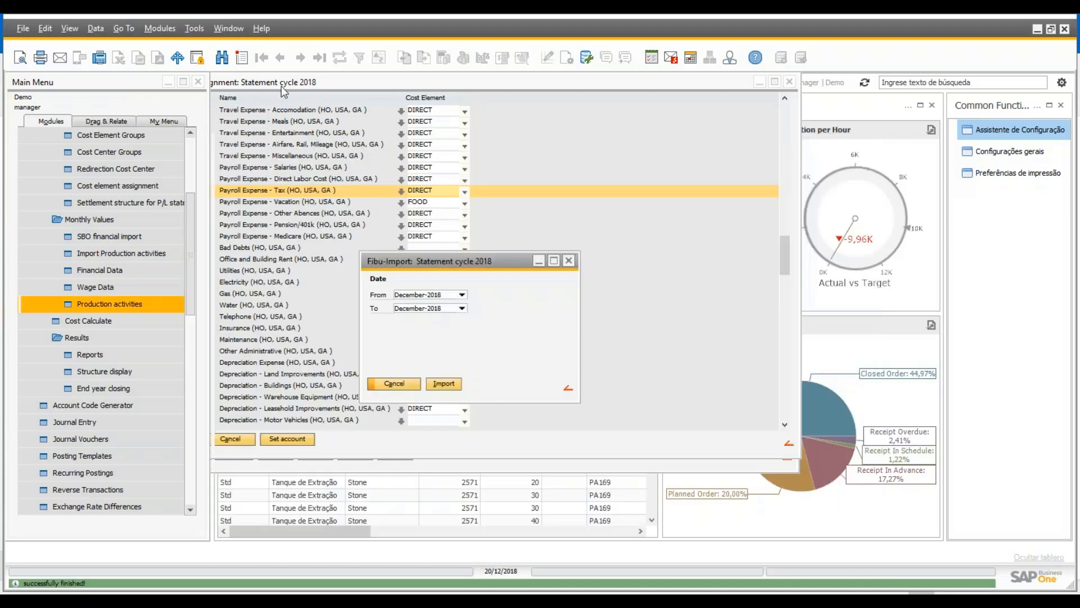
click(578, 257)
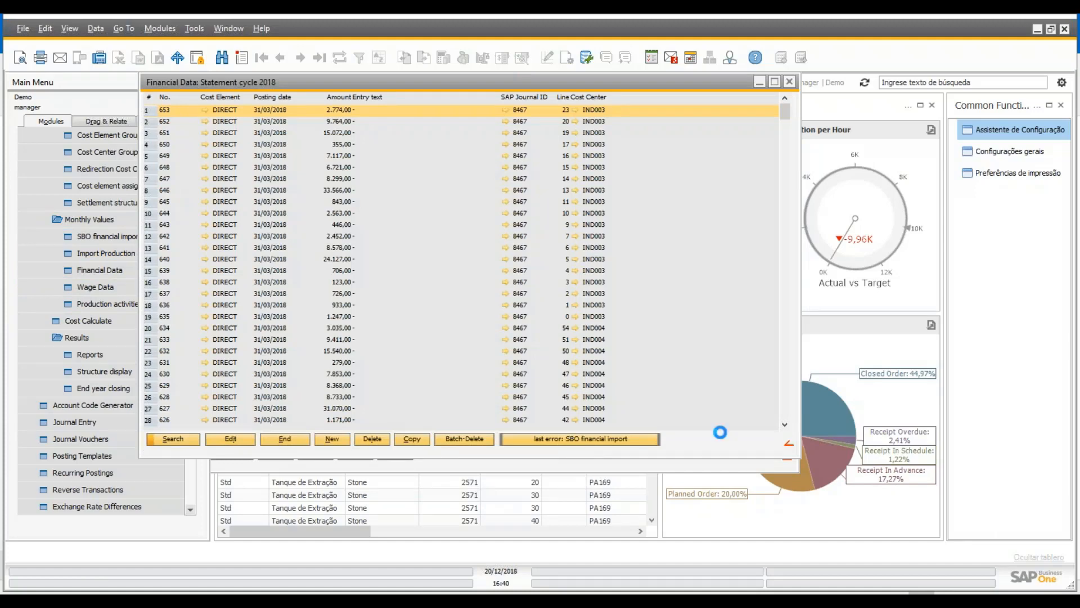
click(580, 438)
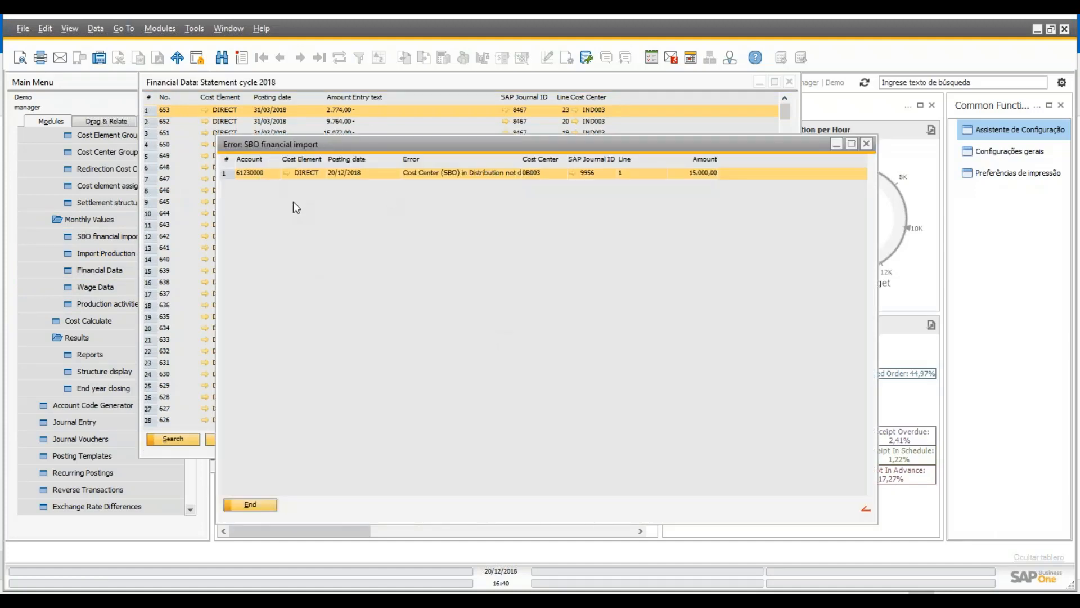
click(271, 505)
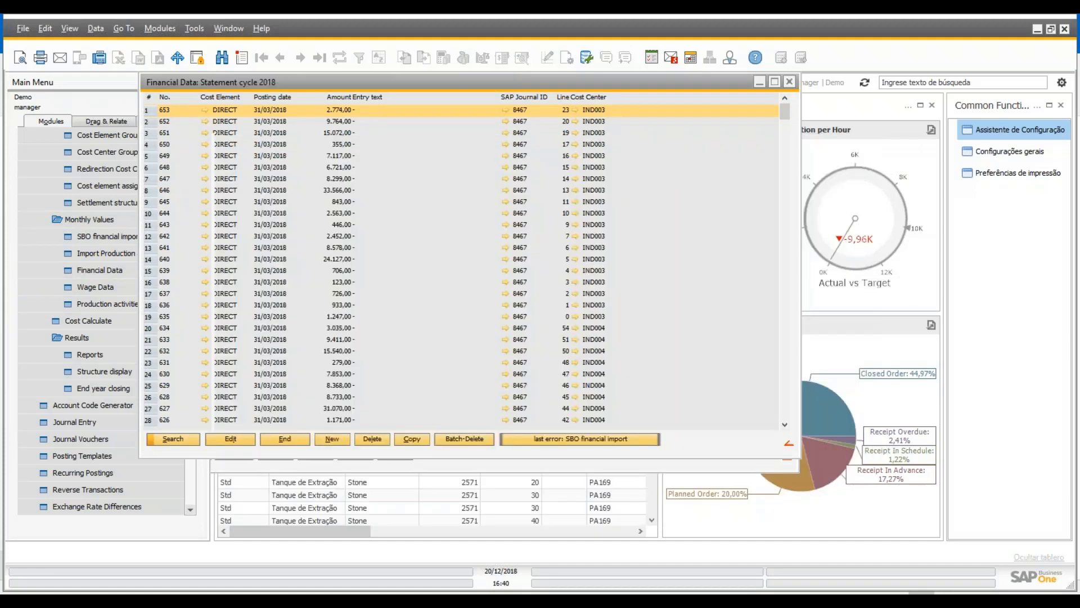
click(280, 441)
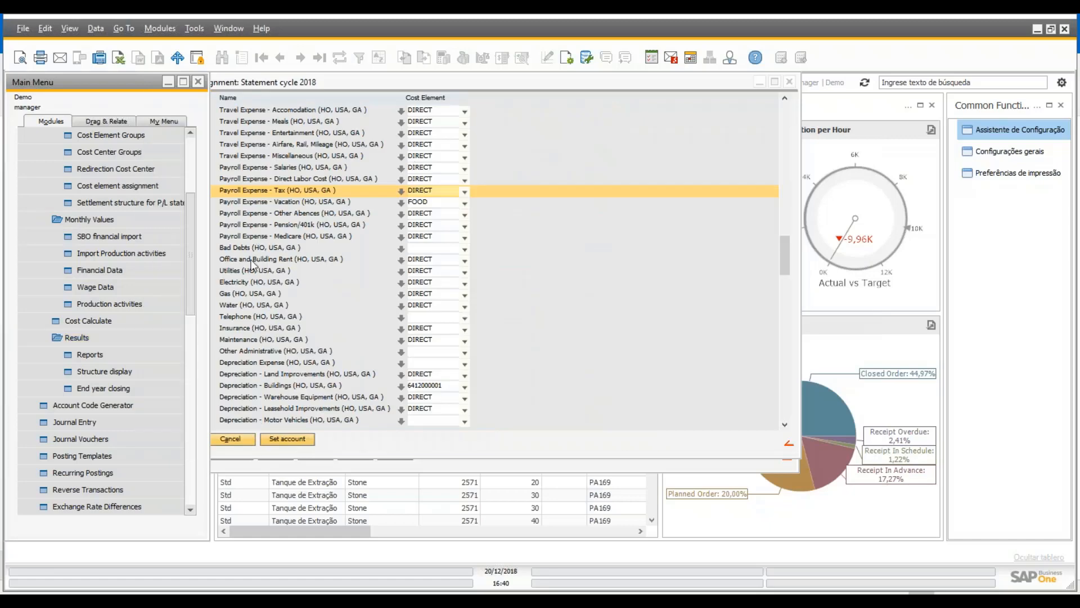
Step: Rerun the SBO financial import of cycle 2018 with December-2018 as the starting month
click(147, 224)
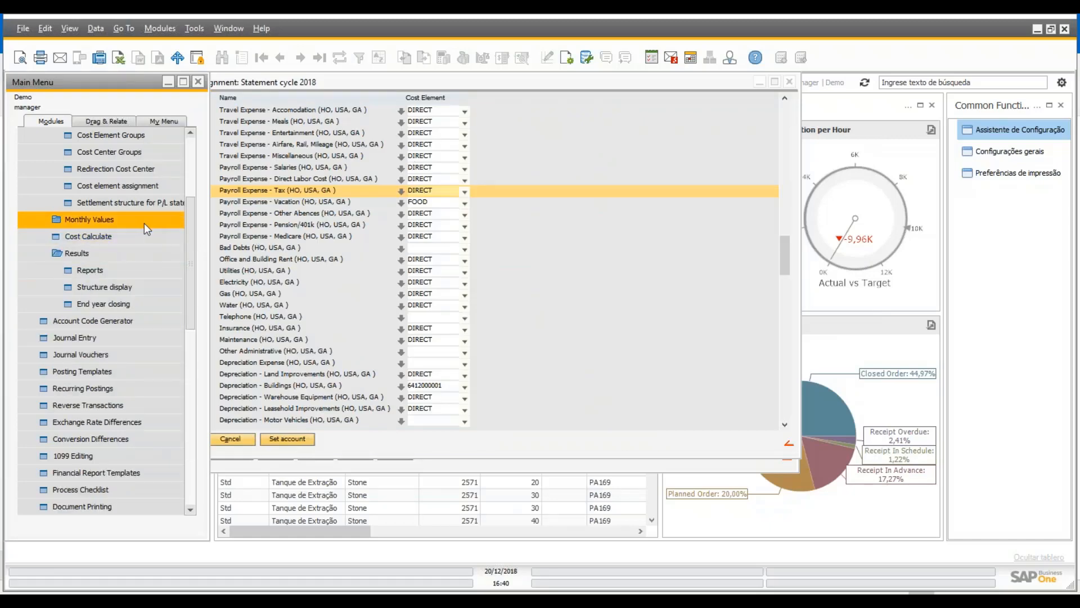
click(144, 223)
click(143, 233)
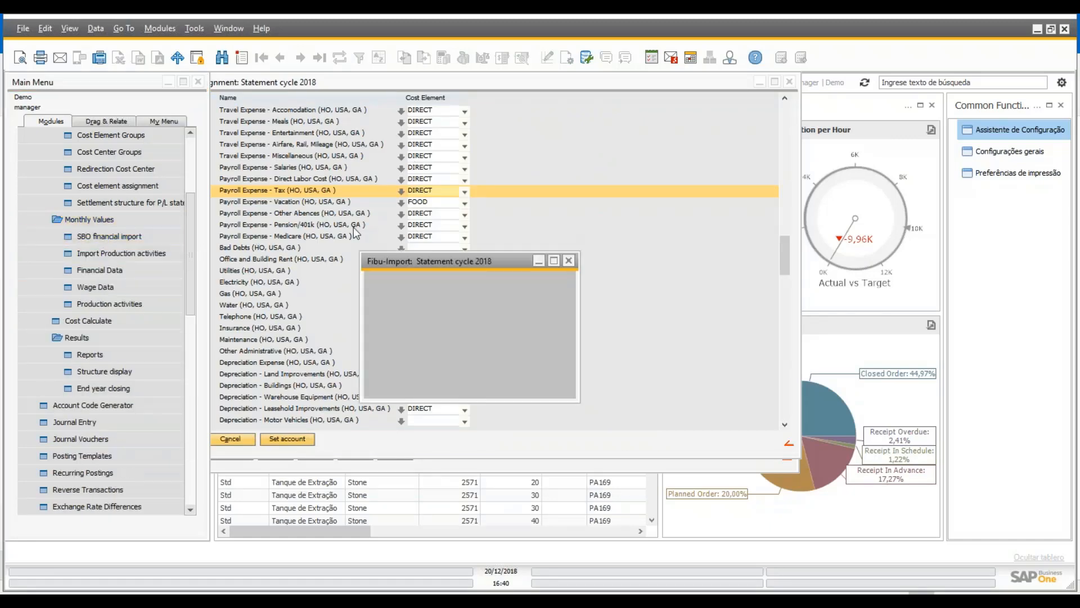
click(462, 294)
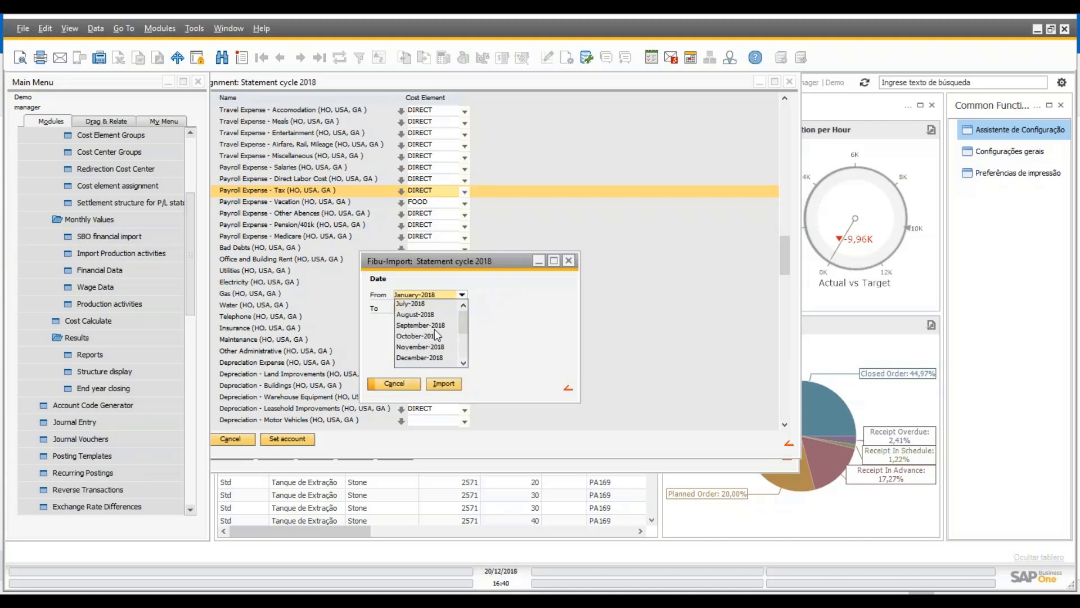
click(444, 373)
click(445, 384)
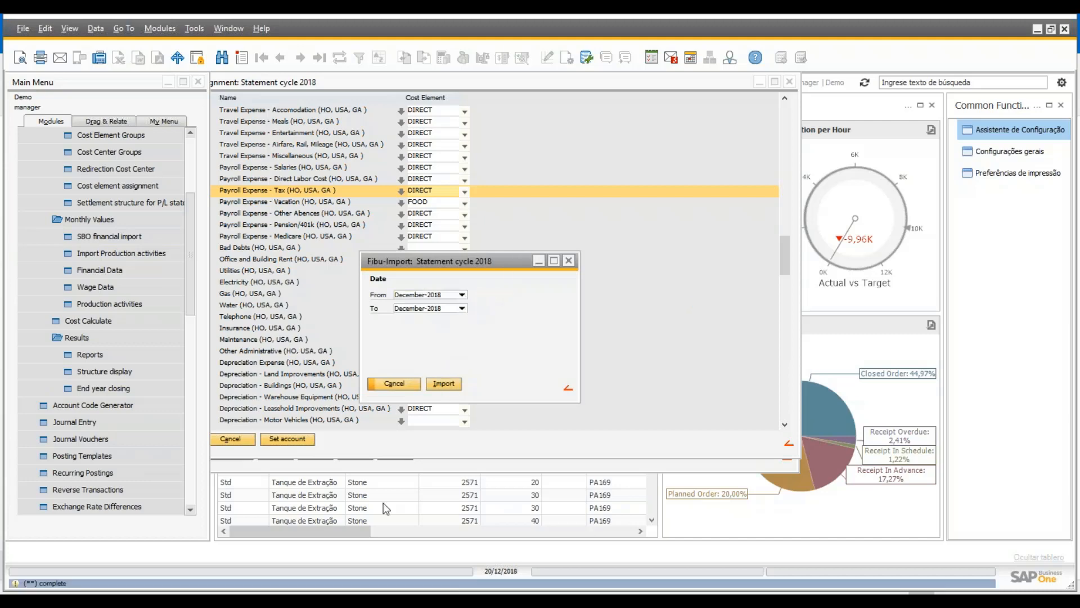
Step: Check the Financial Data of cycle 2018 for the imported December posting, and close the list and the import dialog
click(121, 272)
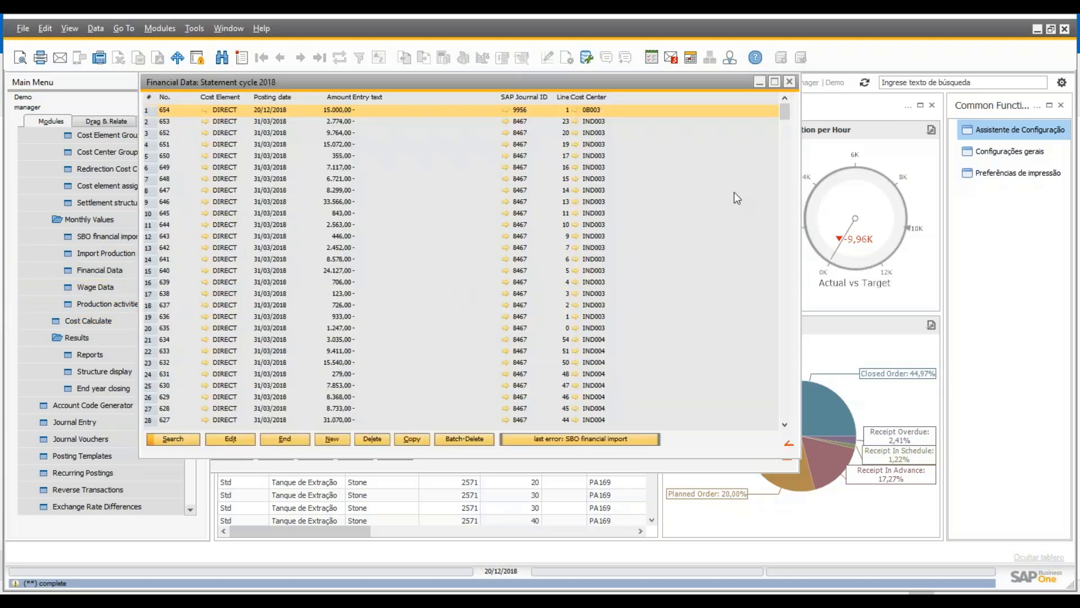
mouse_move(784, 111)
mouse_down()
mouse_move(765, 422)
mouse_move(785, 110)
mouse_up()
click(270, 111)
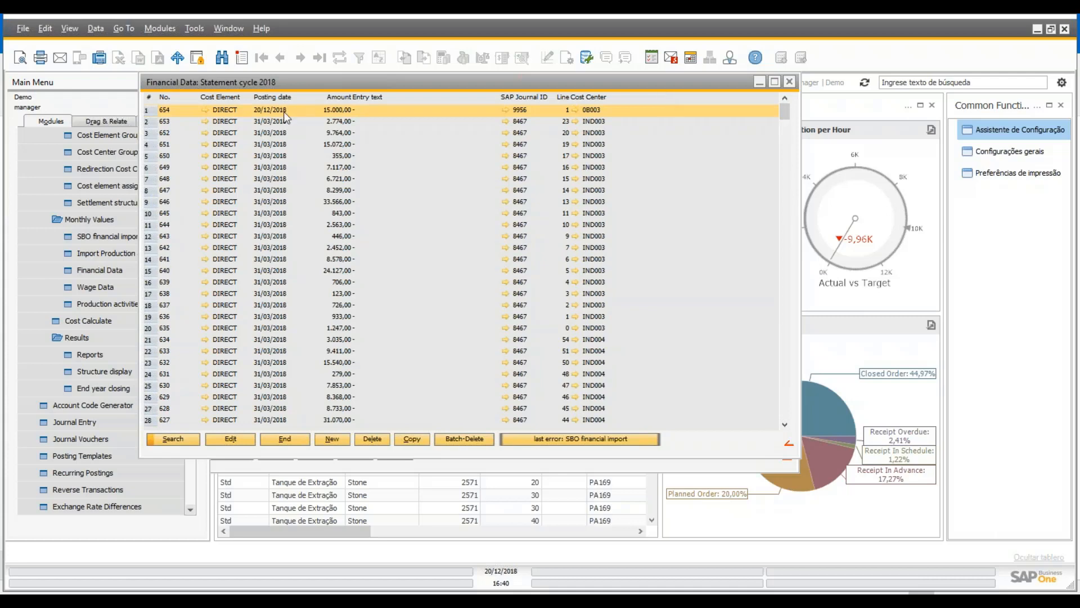
click(295, 440)
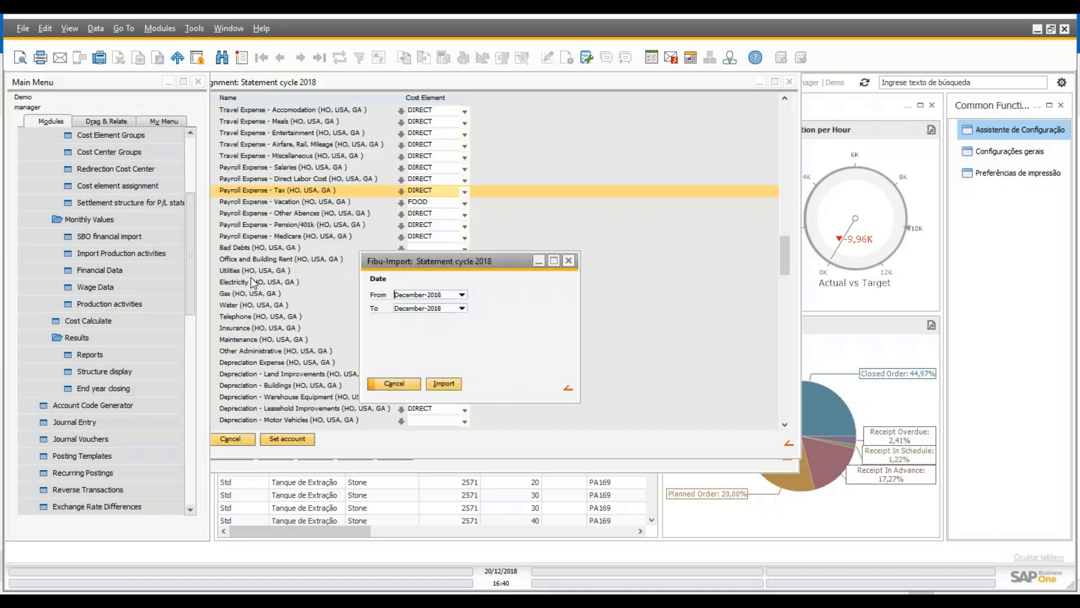
click(569, 261)
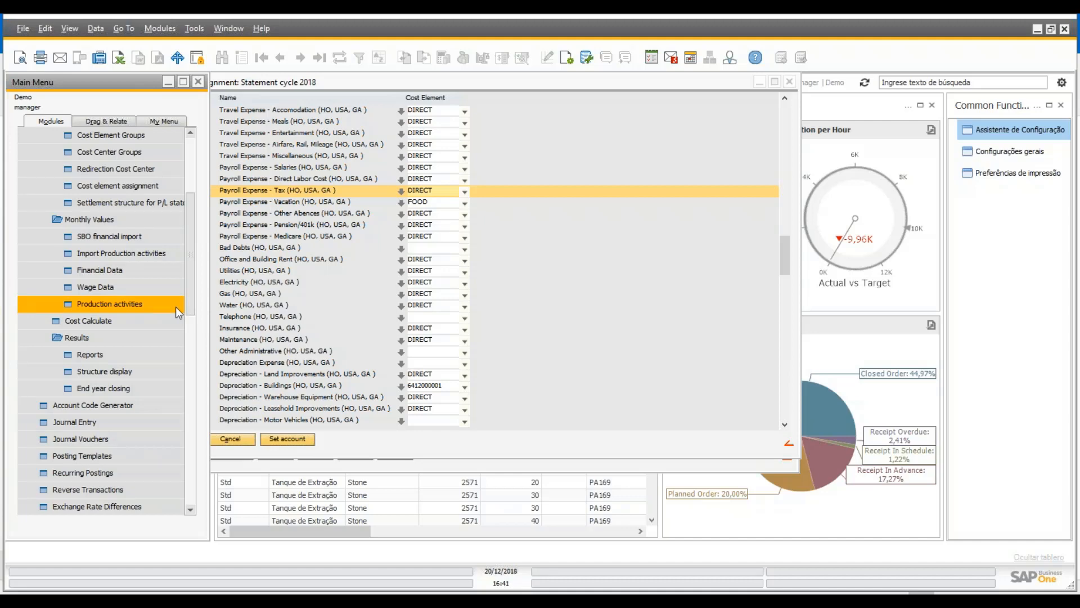
Step: Open the Business Performance settings in the Configuration wizard of the system initialization
drag(192, 268, 203, 151)
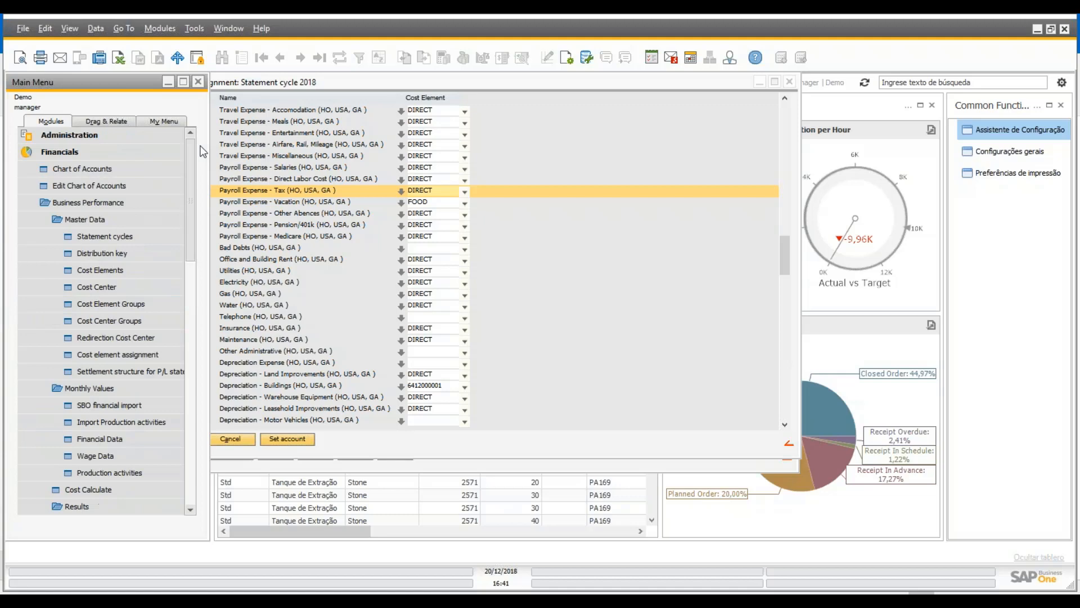
click(110, 134)
click(107, 185)
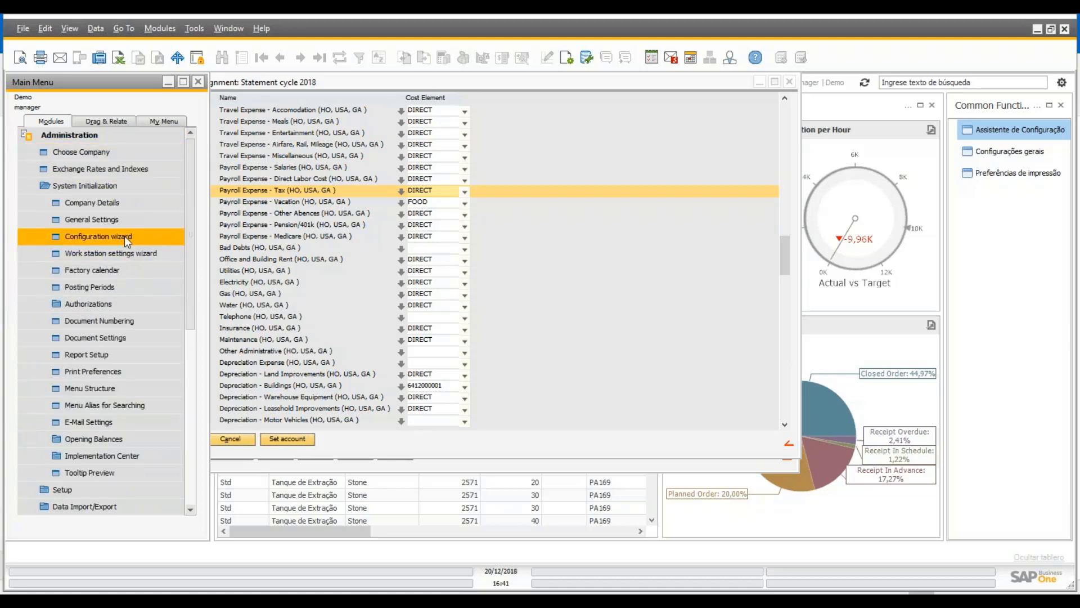
click(93, 243)
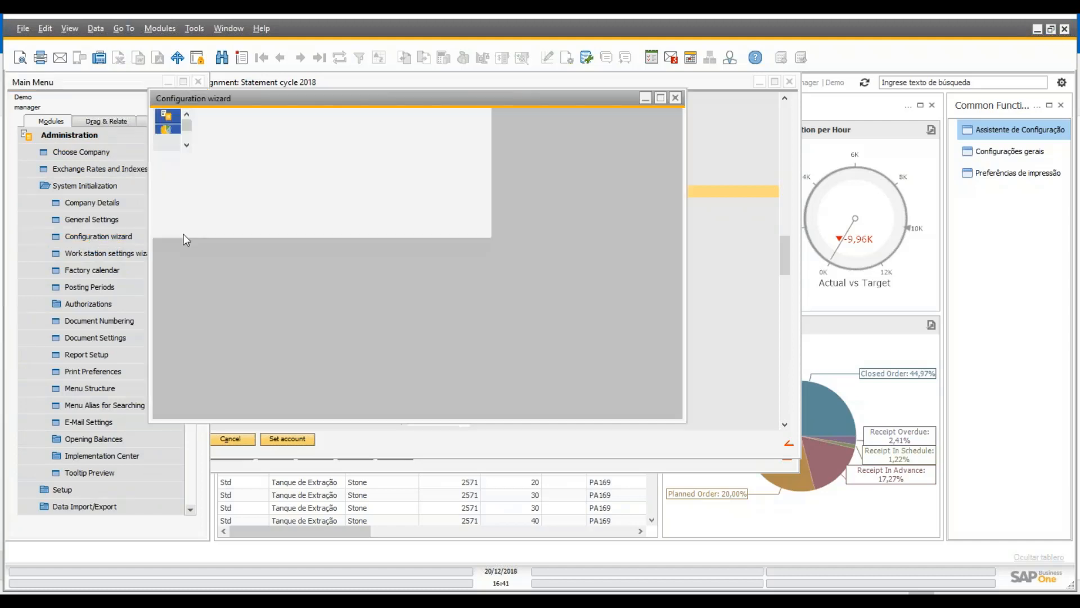
click(225, 271)
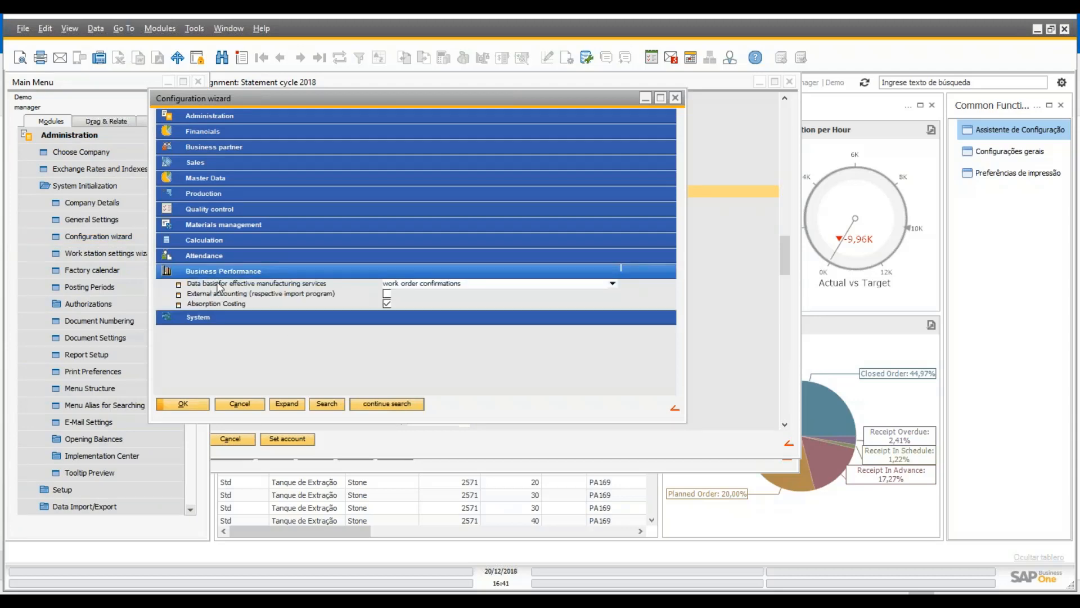
Step: View the choices for the data basis for effective manufacturing services, and leave the Configuration wizard without changes
click(218, 285)
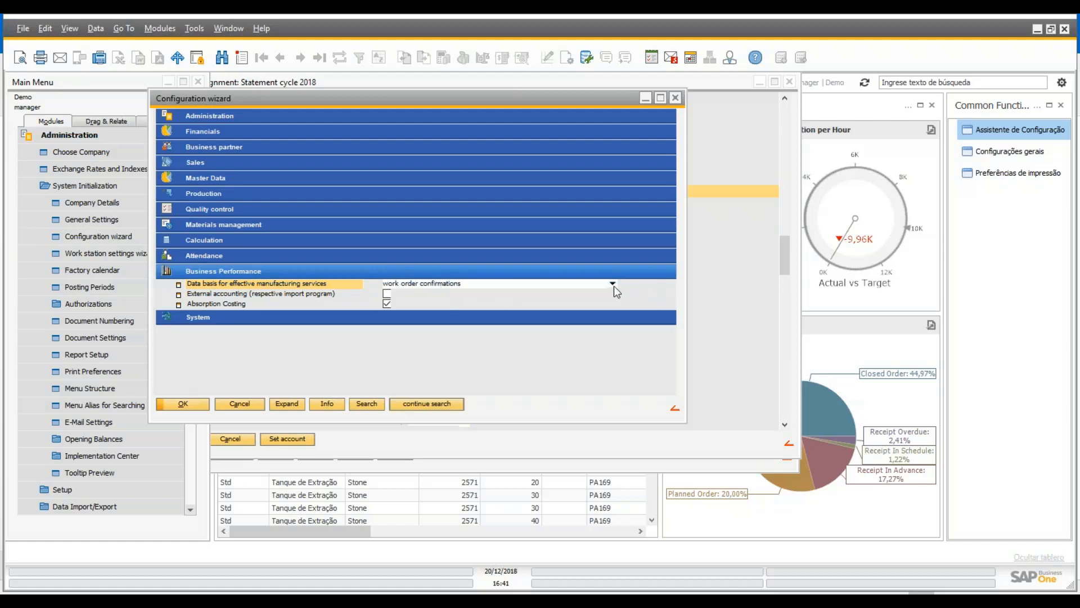
click(564, 287)
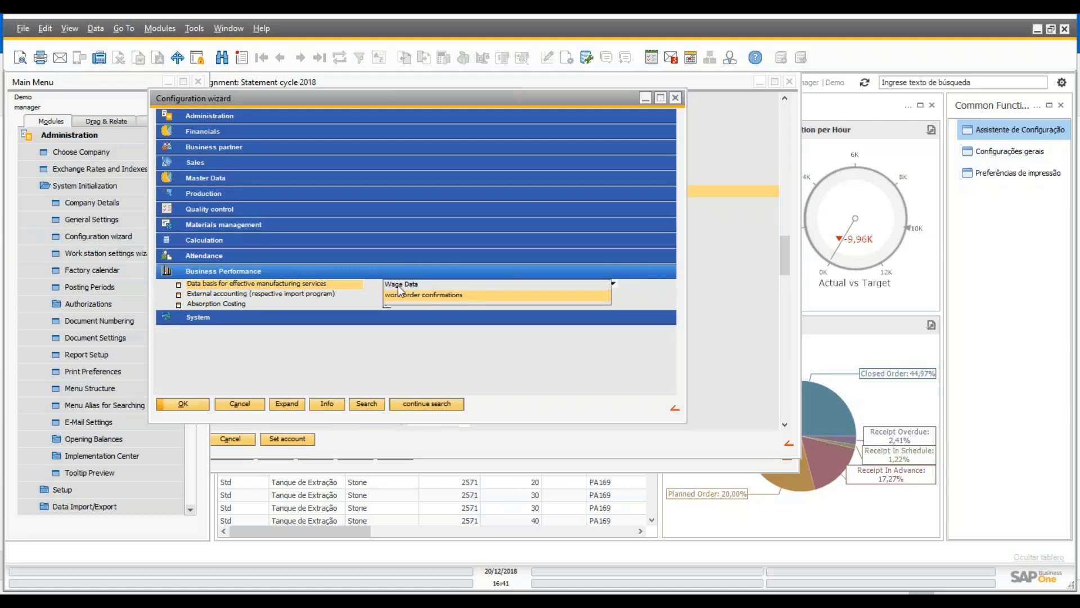
click(572, 417)
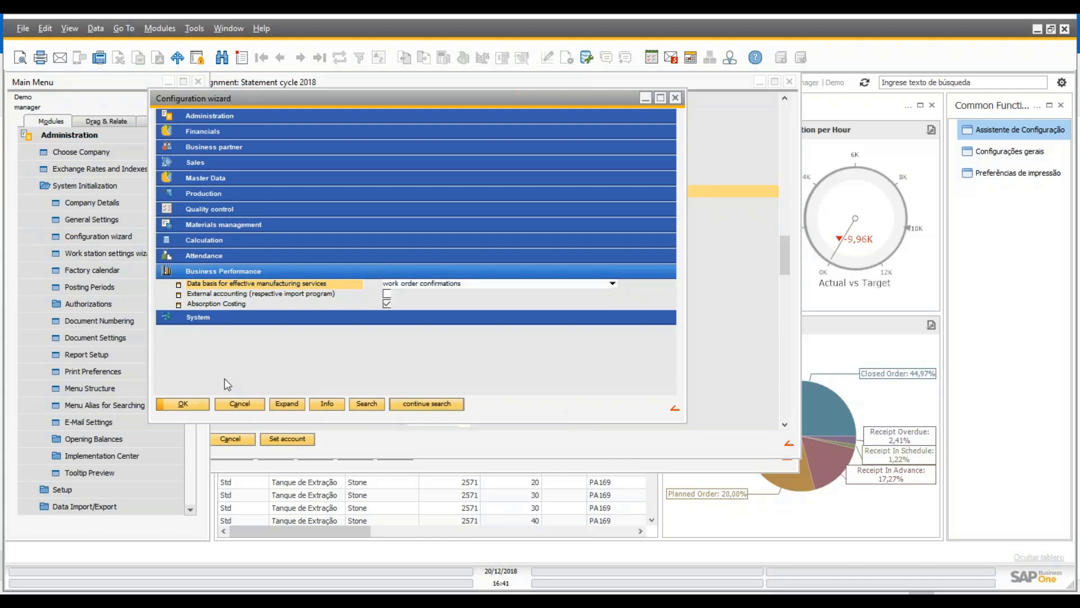
click(245, 404)
scroll(183, 262, down, 7)
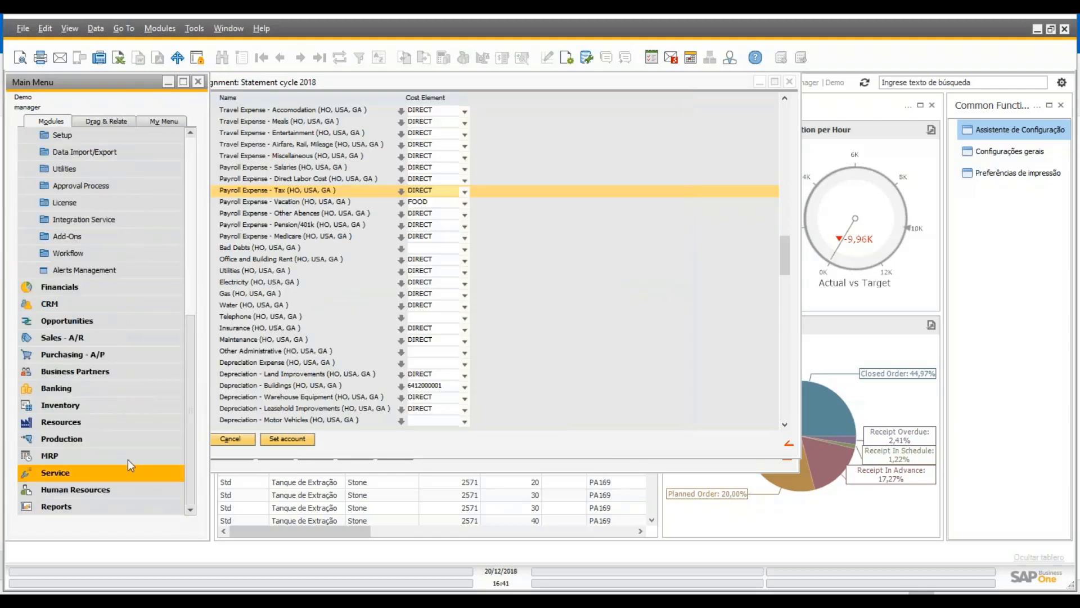
Step: Open the Wage Data of statement cycle 2018 from the monthly values of Business Performance
scroll(99, 225, up, 3)
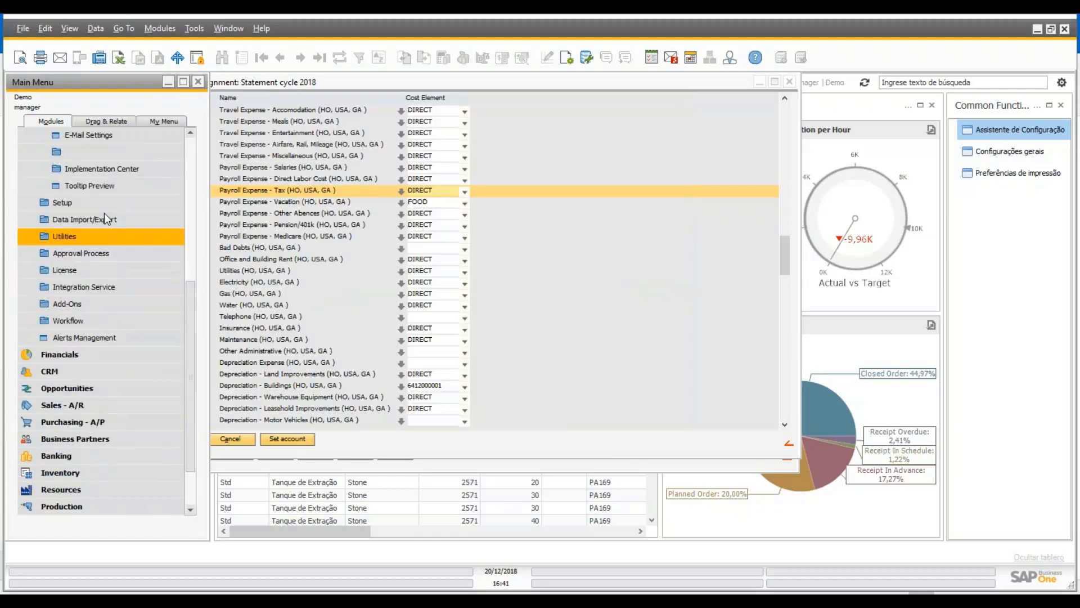
scroll(104, 243, up, 5)
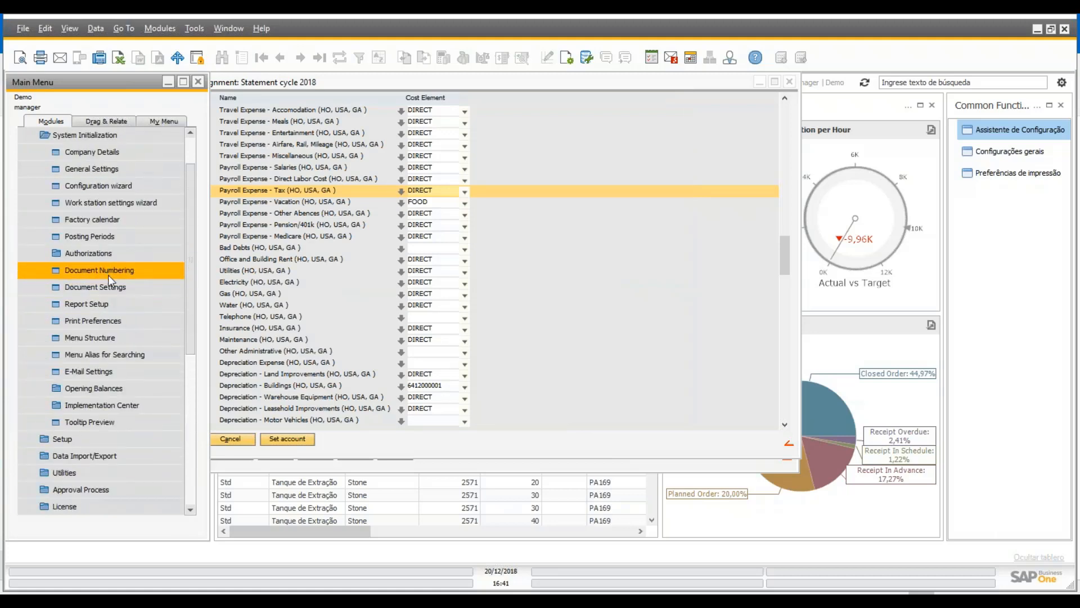
scroll(103, 167, up, 1)
click(75, 138)
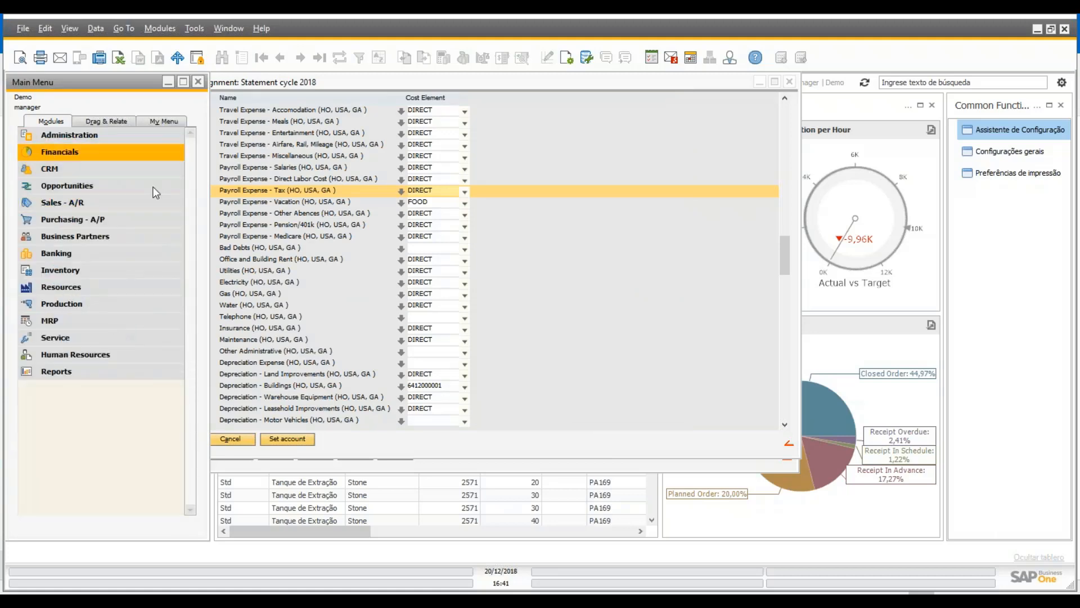
click(85, 152)
click(90, 202)
click(89, 236)
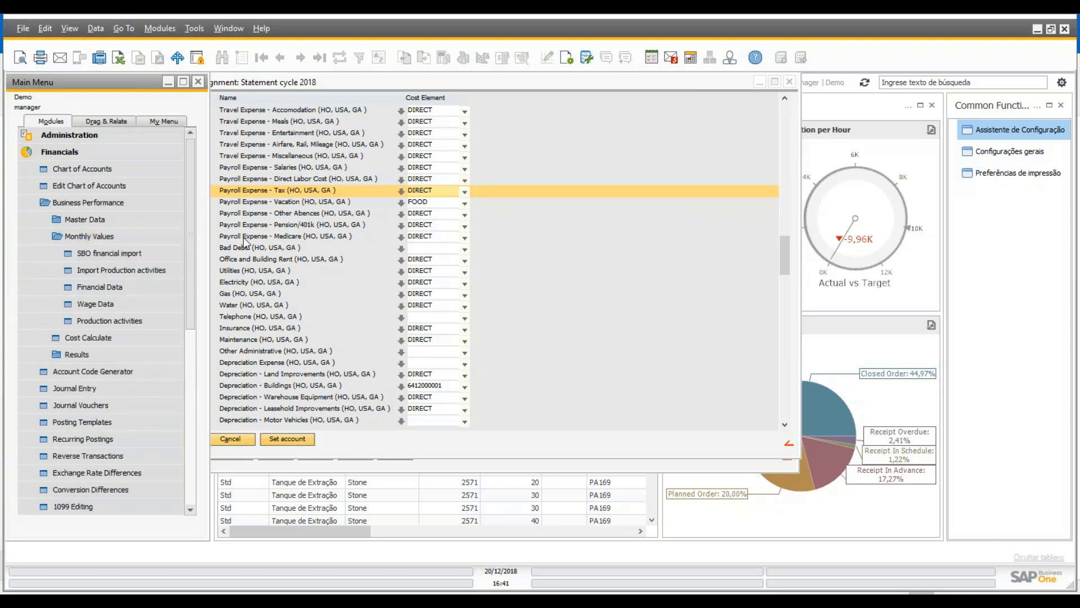
click(120, 302)
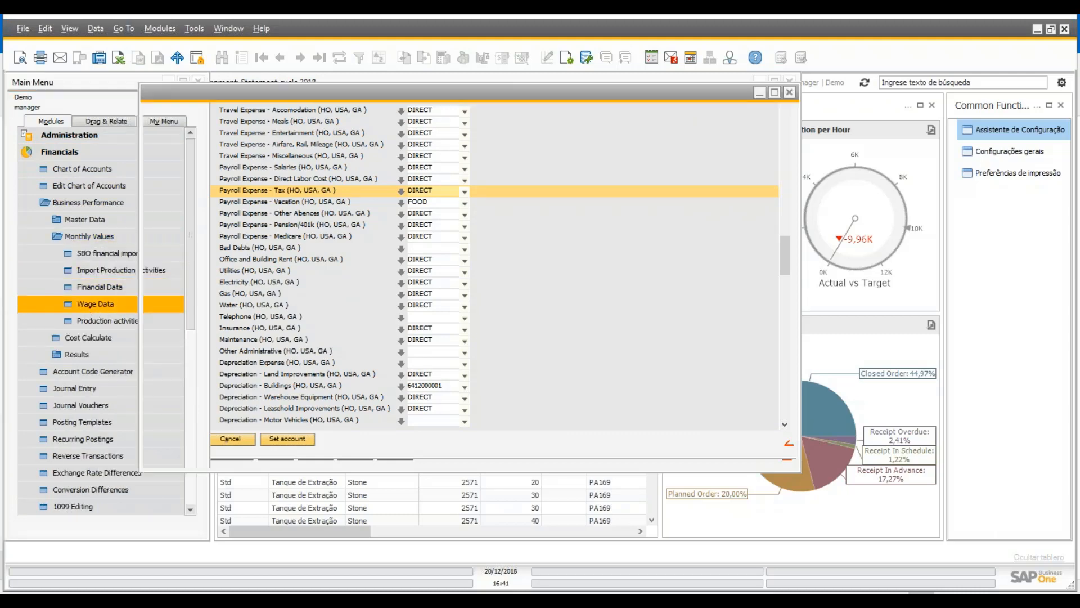
Step: View the cost element choices in a new wage data posting, and cancel the posting and close the wage data list
click(345, 454)
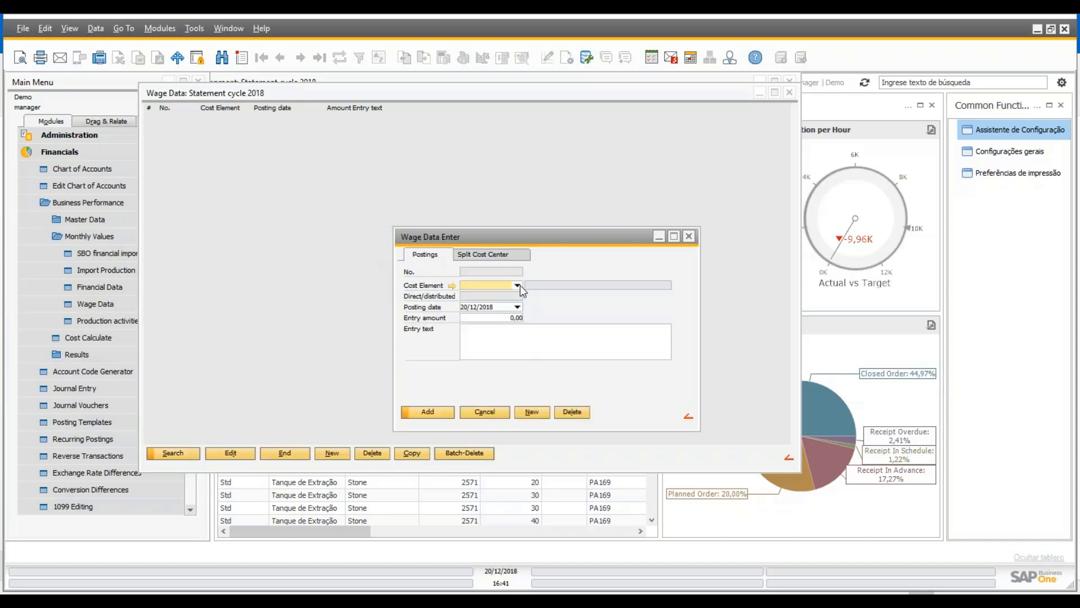
click(517, 285)
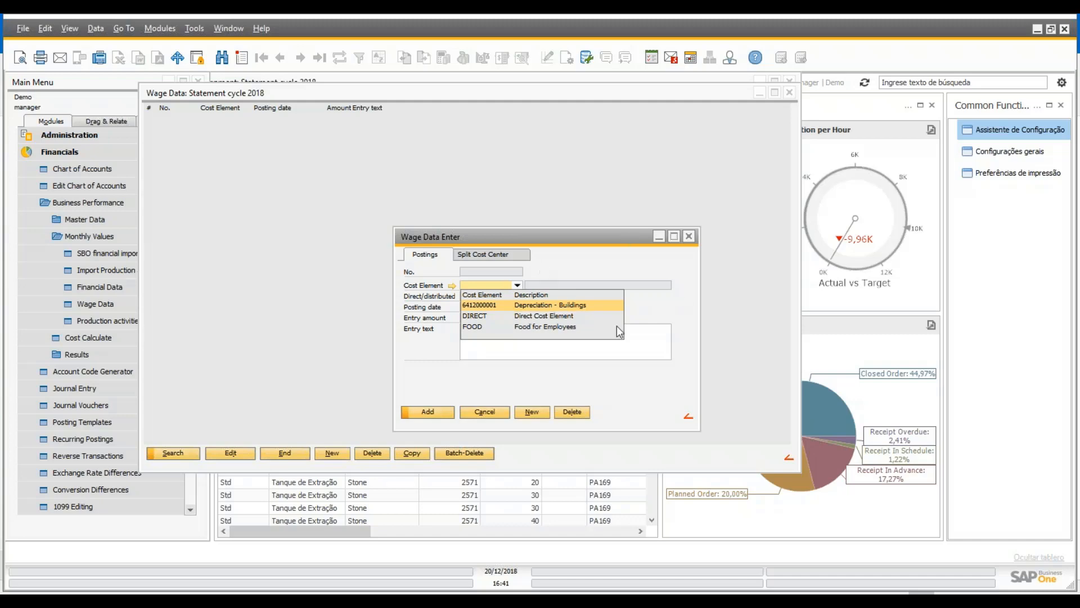
click(589, 253)
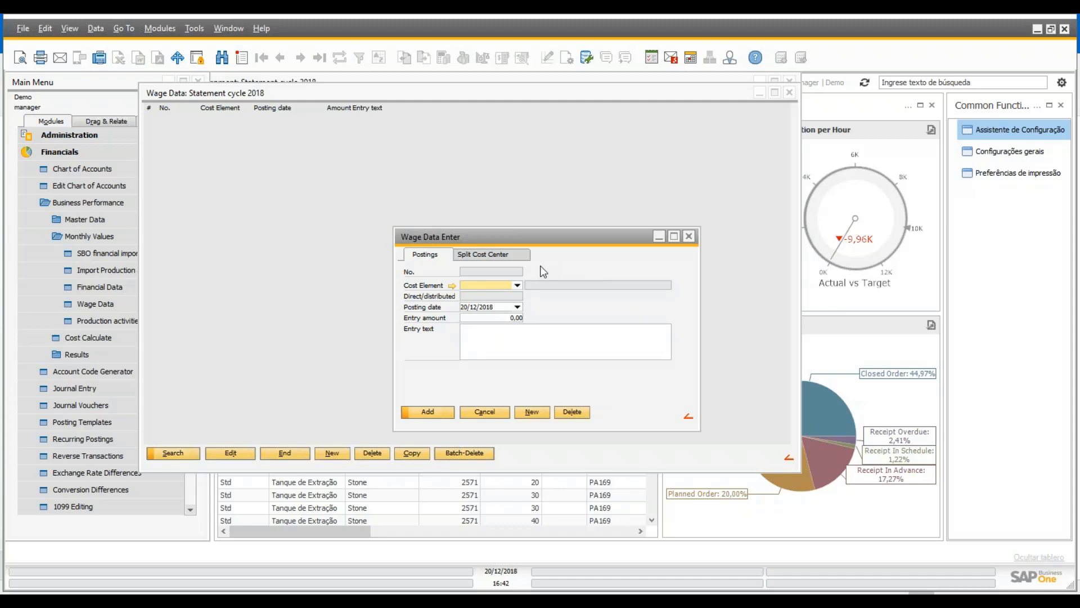
click(485, 413)
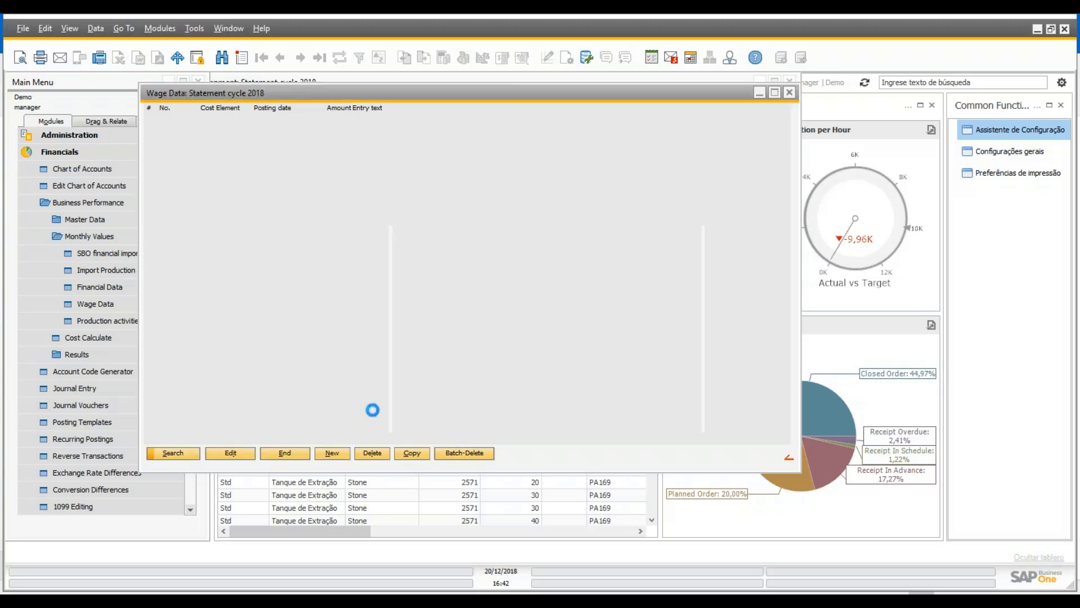
click(284, 452)
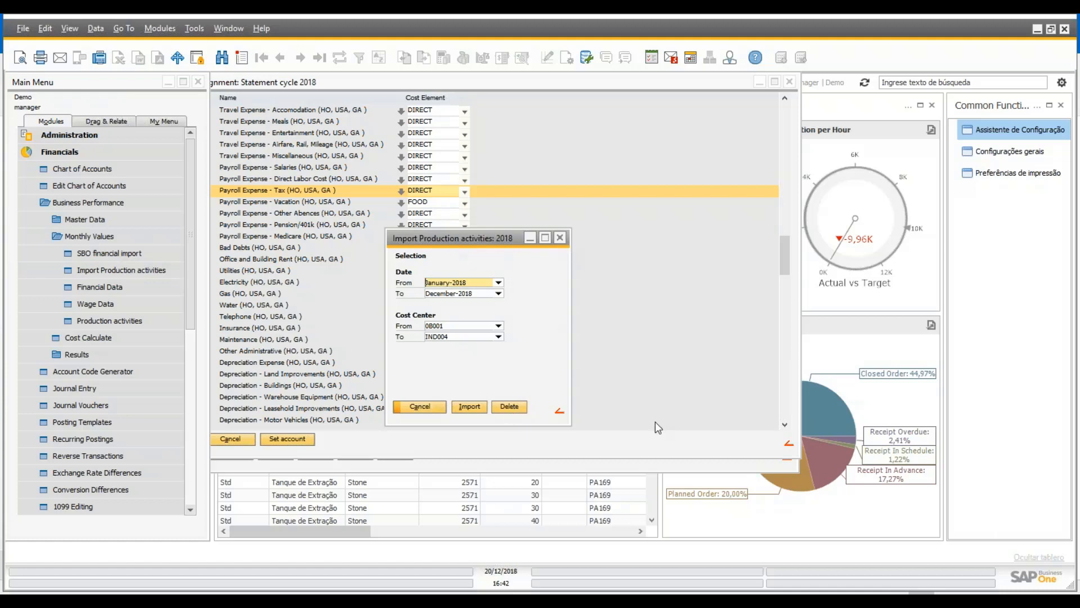
Step: View the production activities of cycle 2018, and import them from January-2018 to December-2018 for cost centers 0B001 to IND004
click(127, 321)
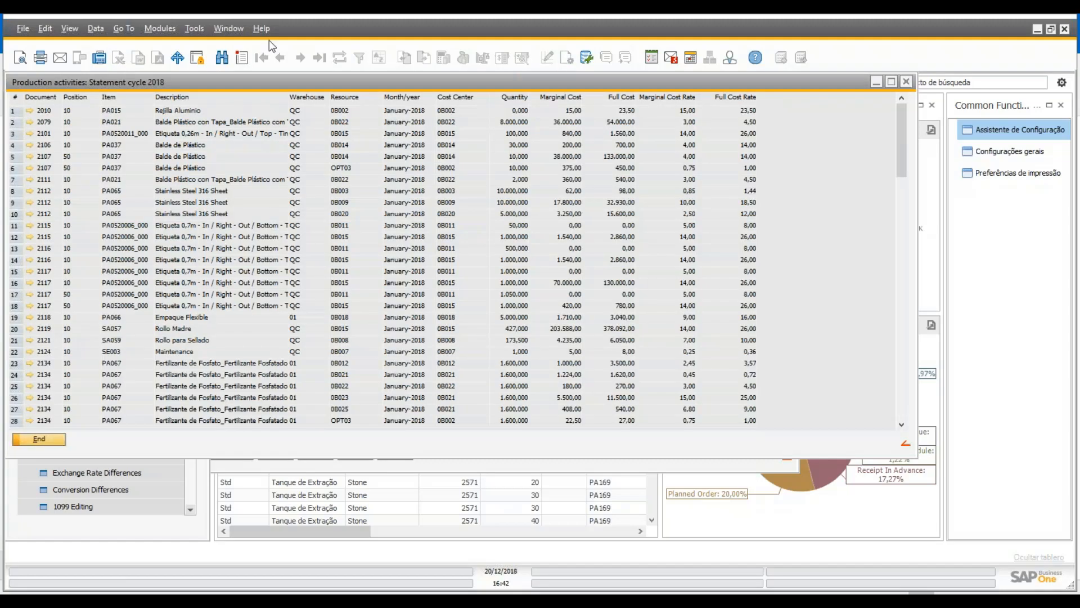
click(59, 440)
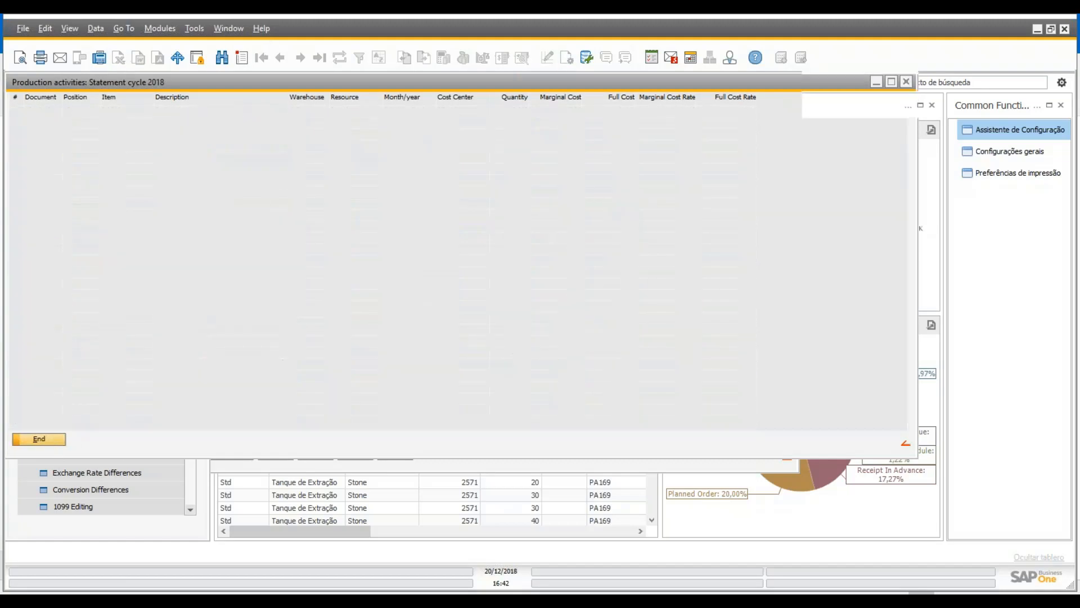
click(473, 409)
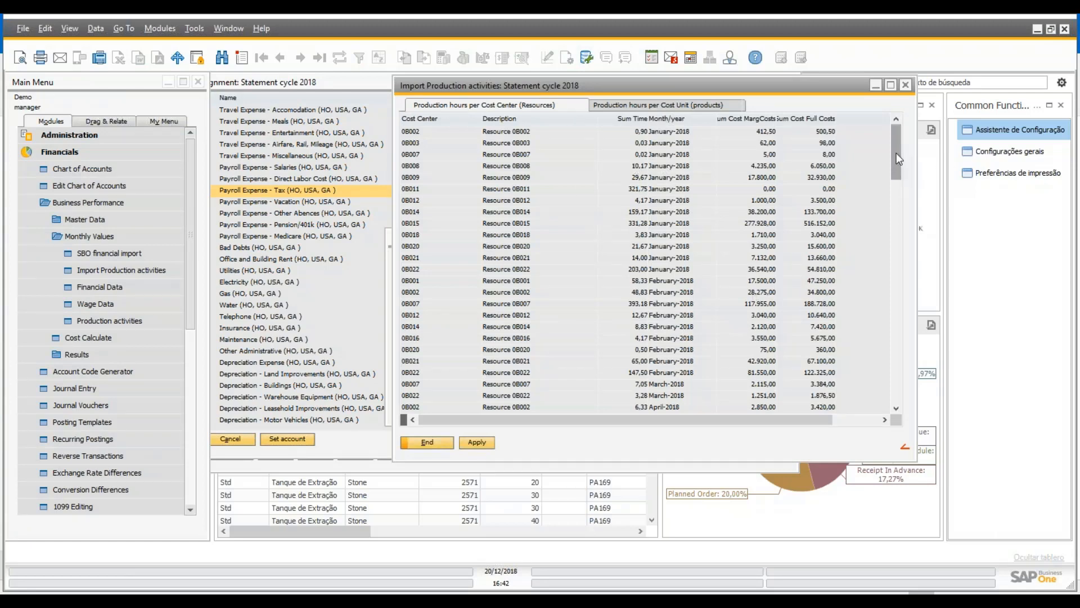
drag(898, 163, 900, 93)
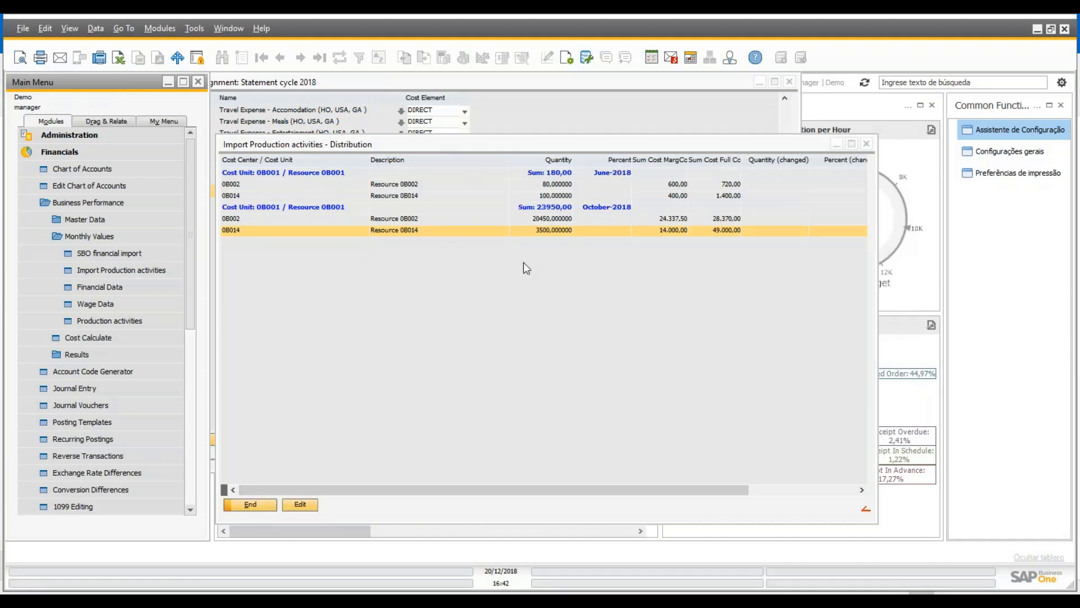
click(265, 507)
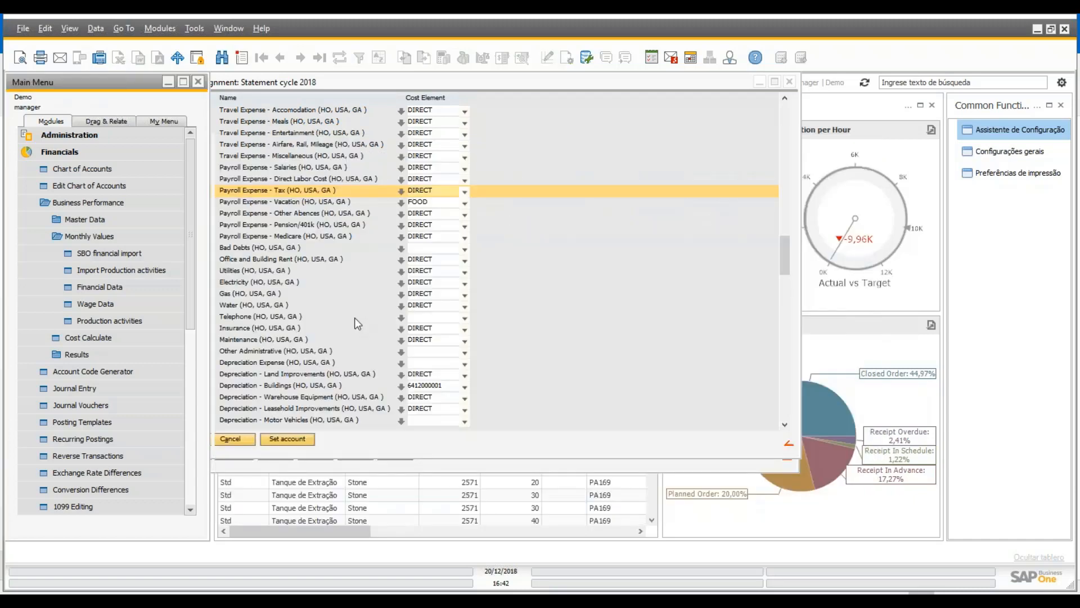
Step: Check the list of imported production activities for statement cycle 2018
click(117, 320)
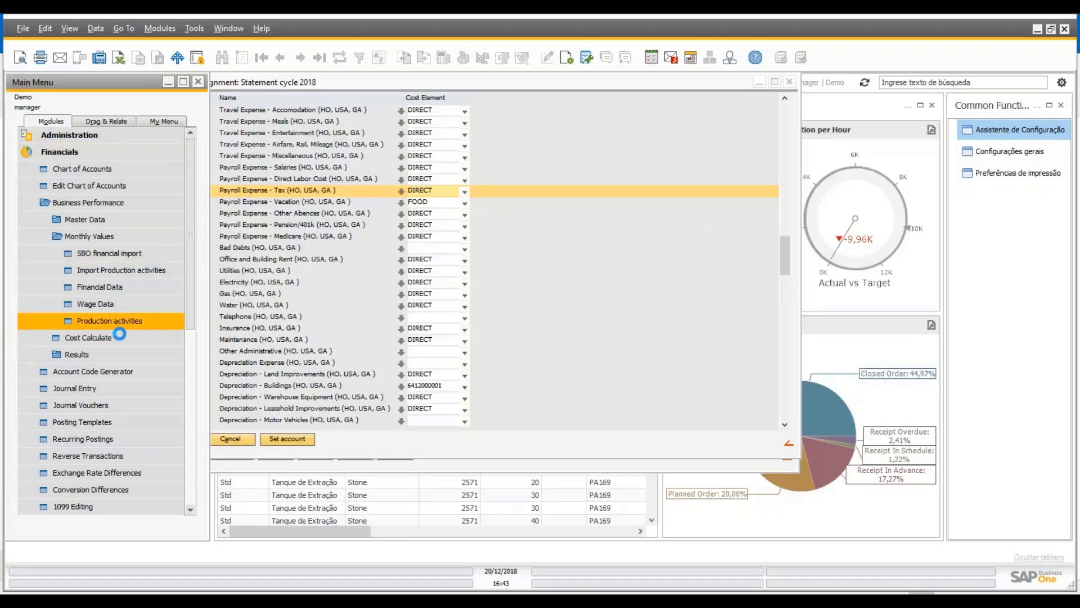
click(72, 325)
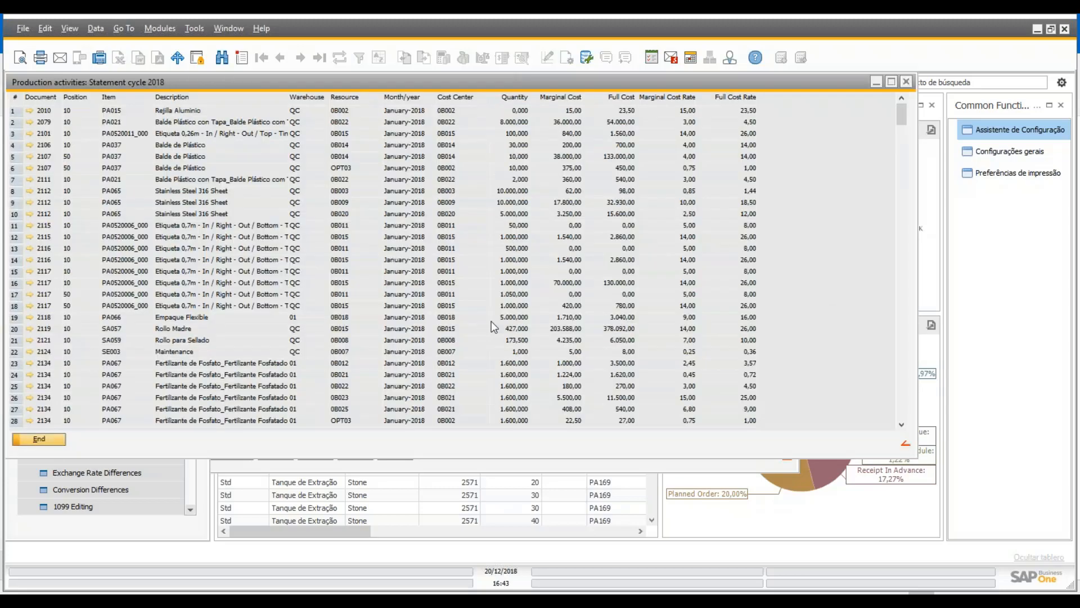
mouse_move(901, 113)
mouse_down()
mouse_move(890, 431)
mouse_move(901, 105)
mouse_up()
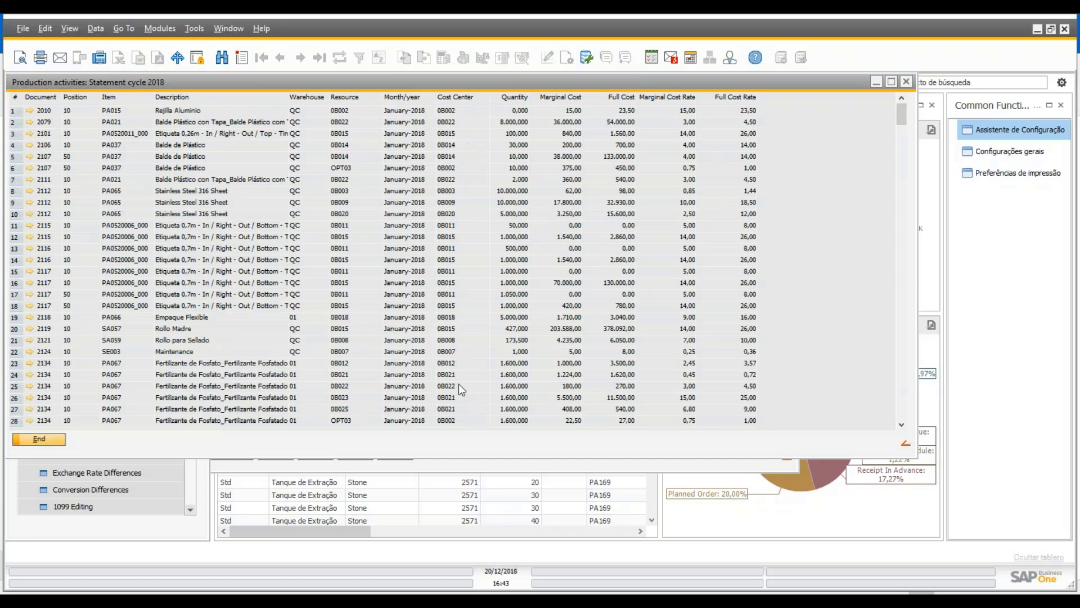
click(134, 532)
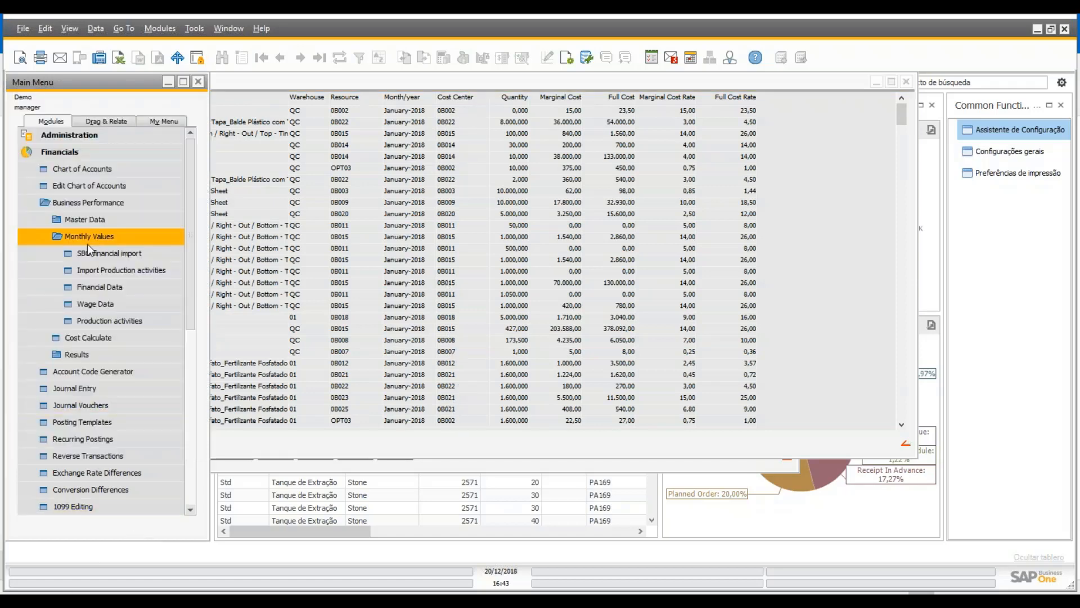
click(513, 83)
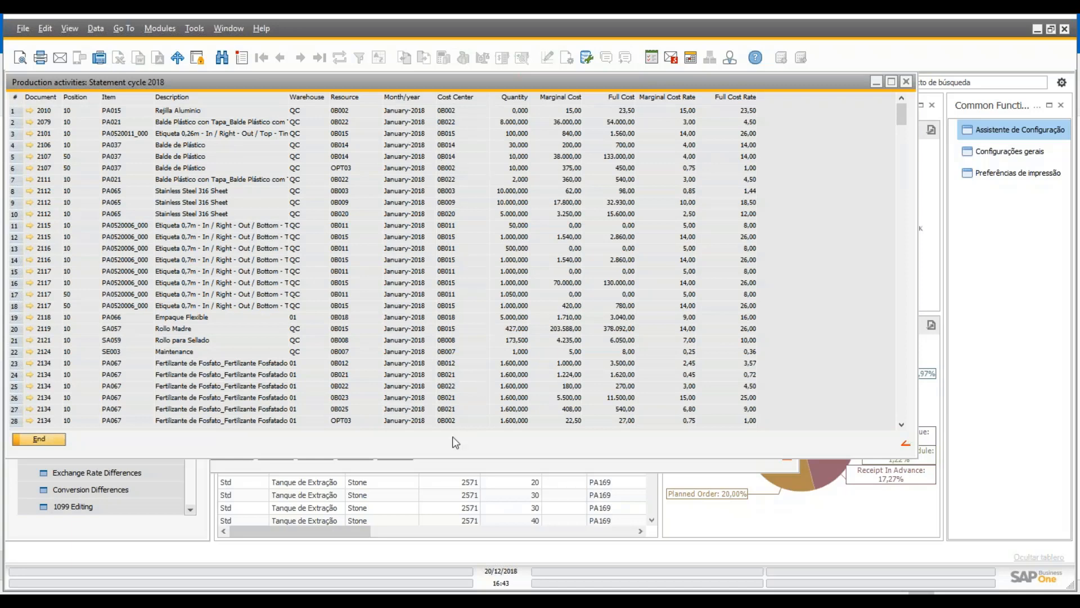
Step: Open the production FDC settings in the Configuration wizard, and view the choices for how the cost center is determined
click(155, 528)
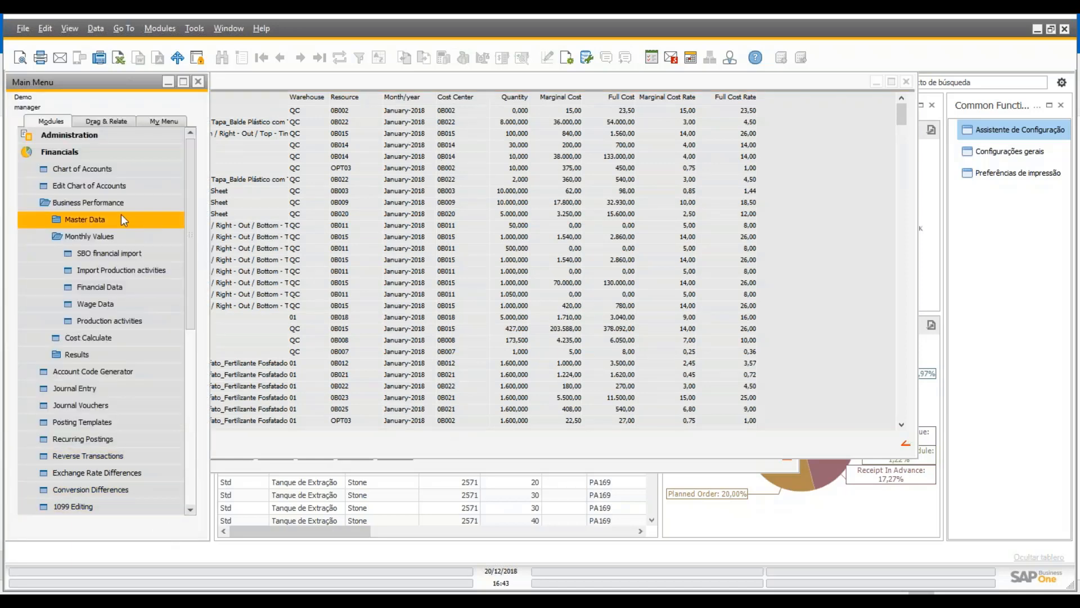
click(100, 136)
click(134, 183)
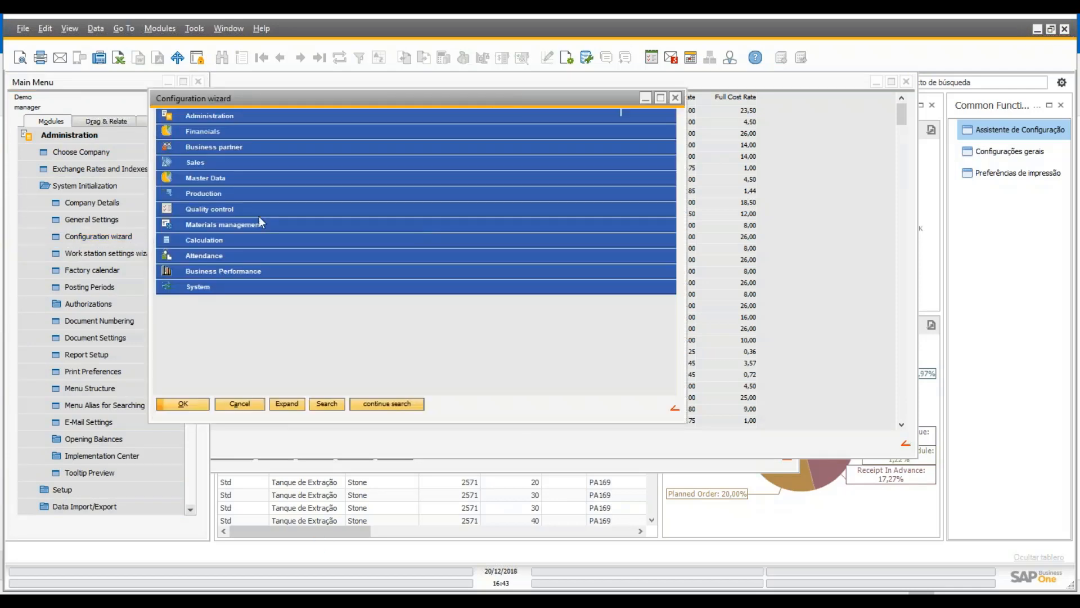
click(211, 194)
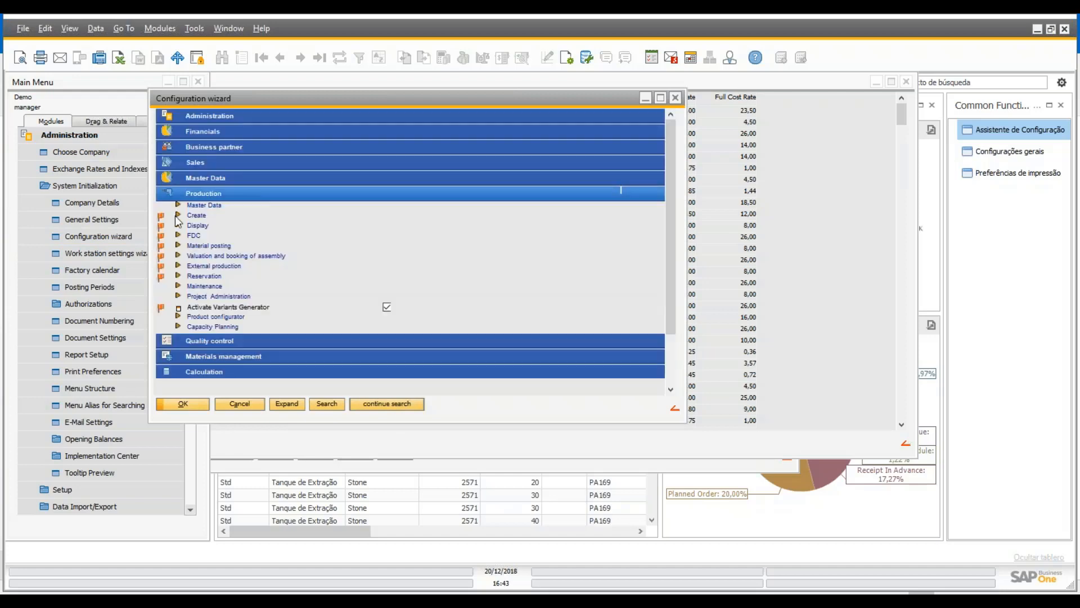
click(177, 236)
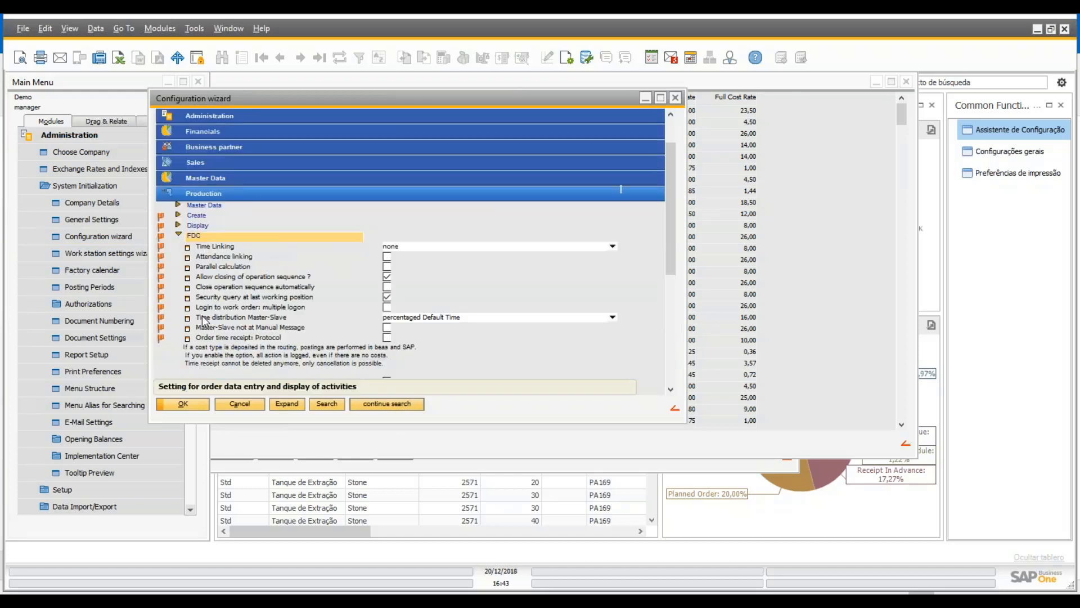
scroll(229, 362, down, 1)
click(228, 356)
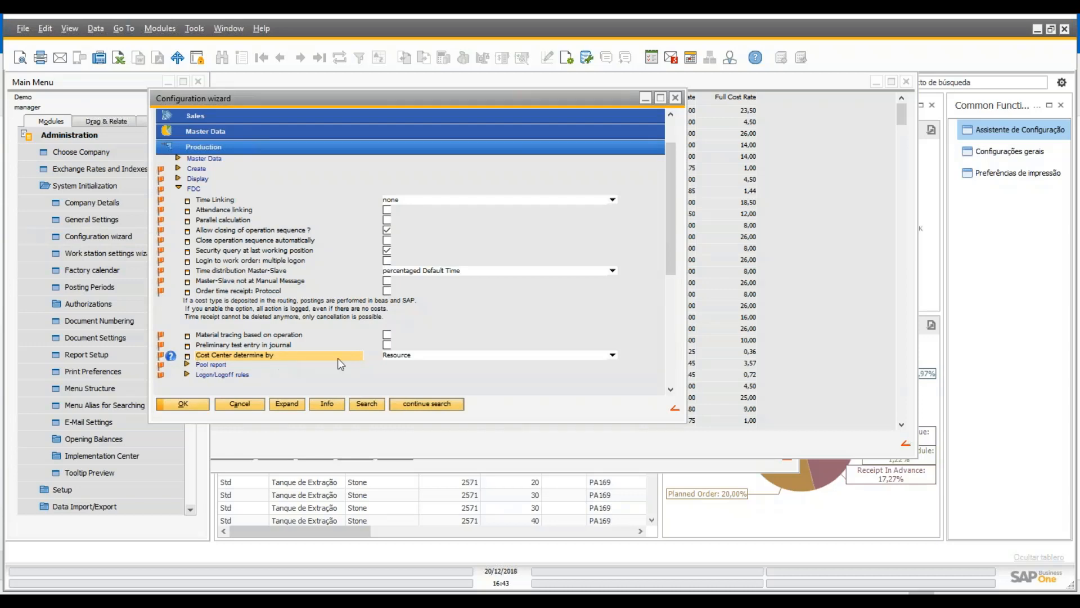
click(613, 355)
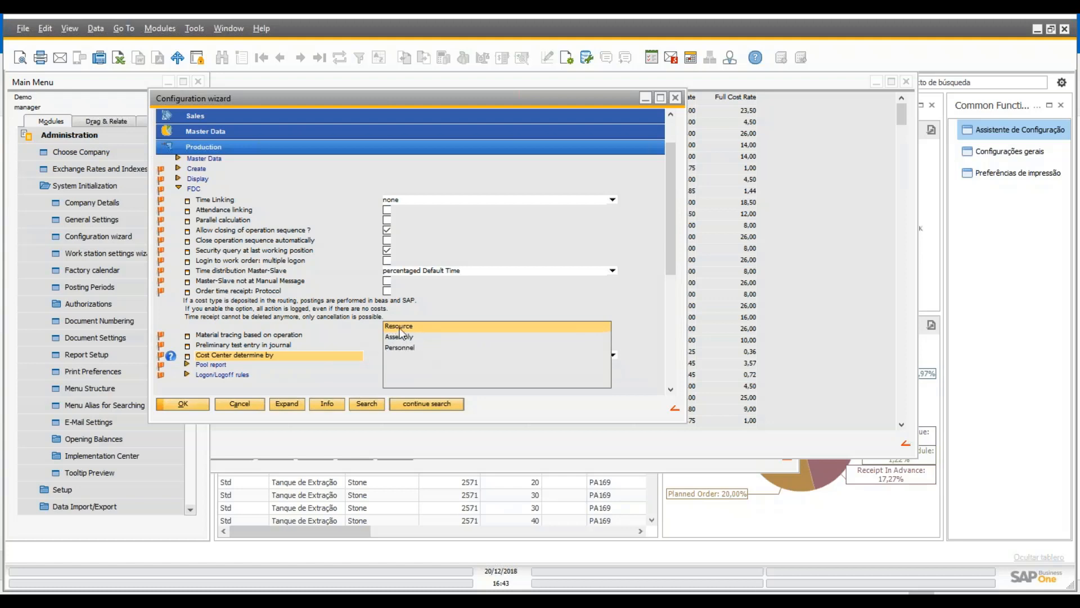
Step: Open the master data of resource 0B005, Máquina de Jatear, from the production resources
click(186, 534)
drag(191, 283, 184, 479)
click(109, 440)
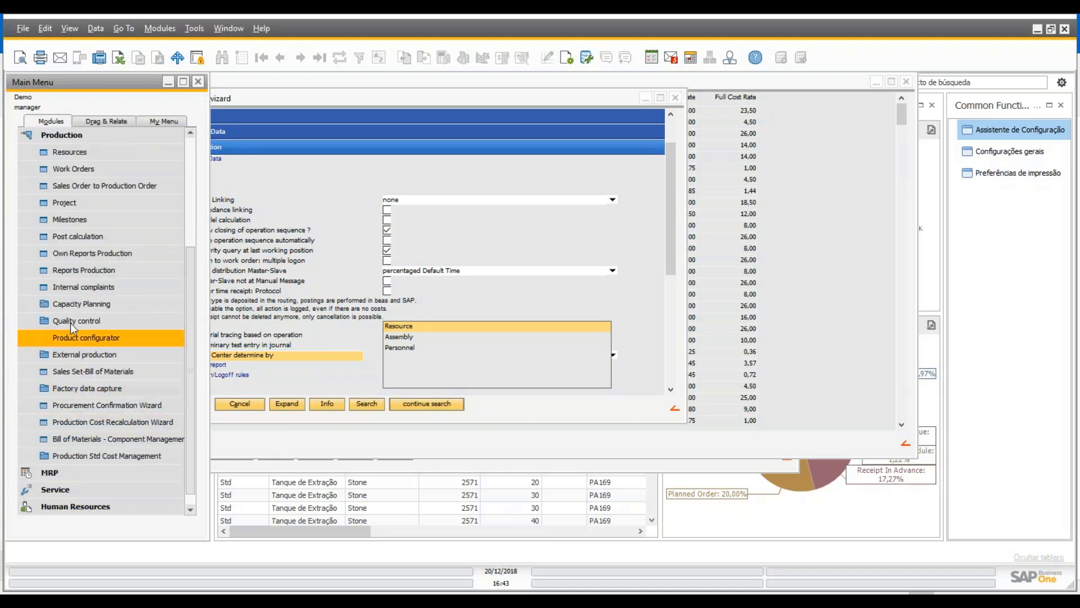
click(82, 156)
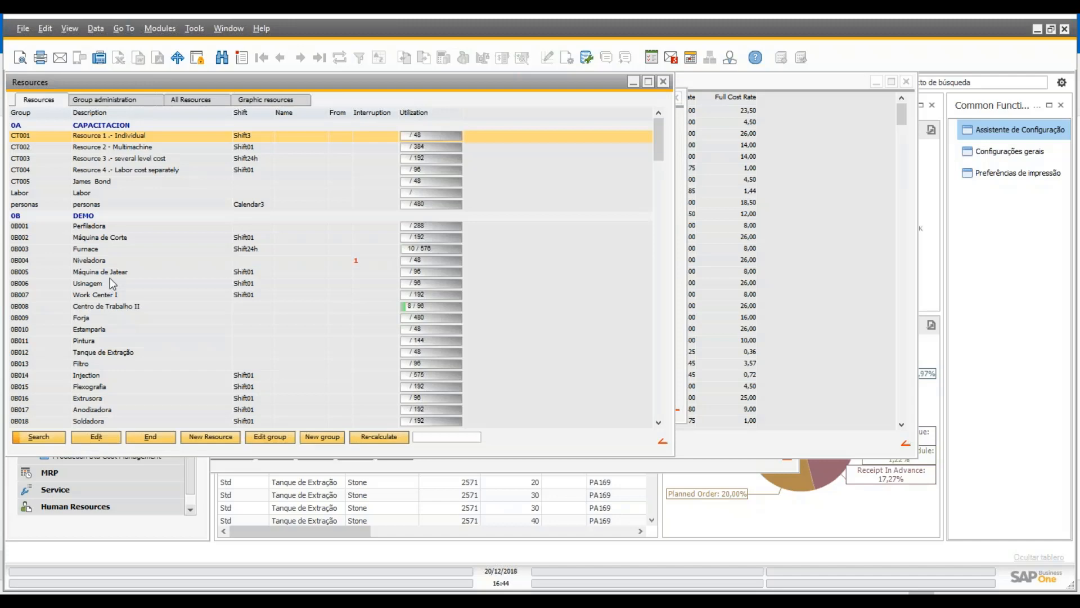
click(109, 272)
double_click(109, 271)
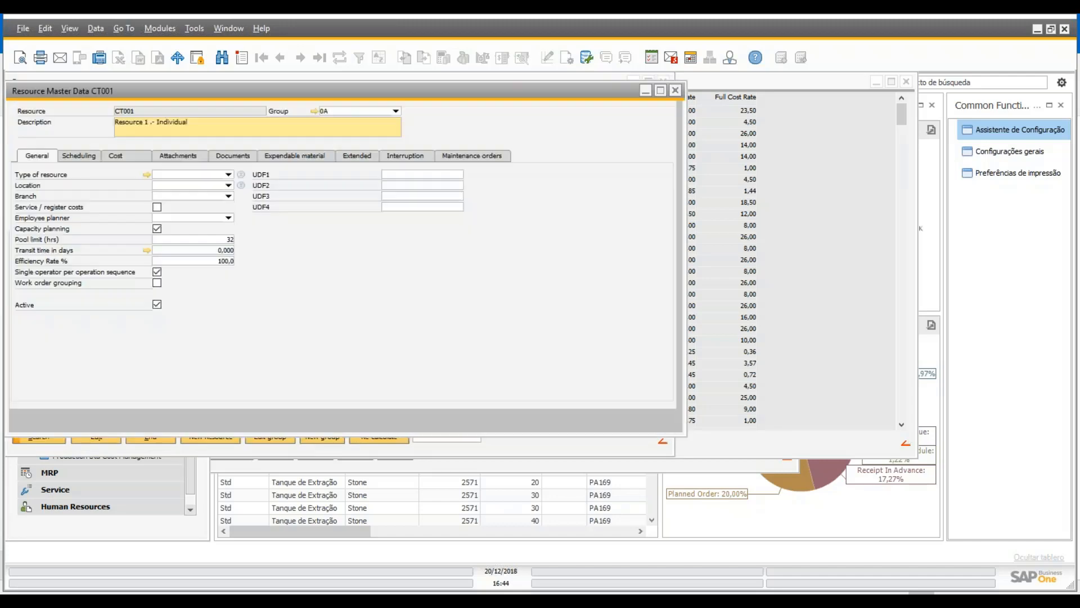
click(92, 415)
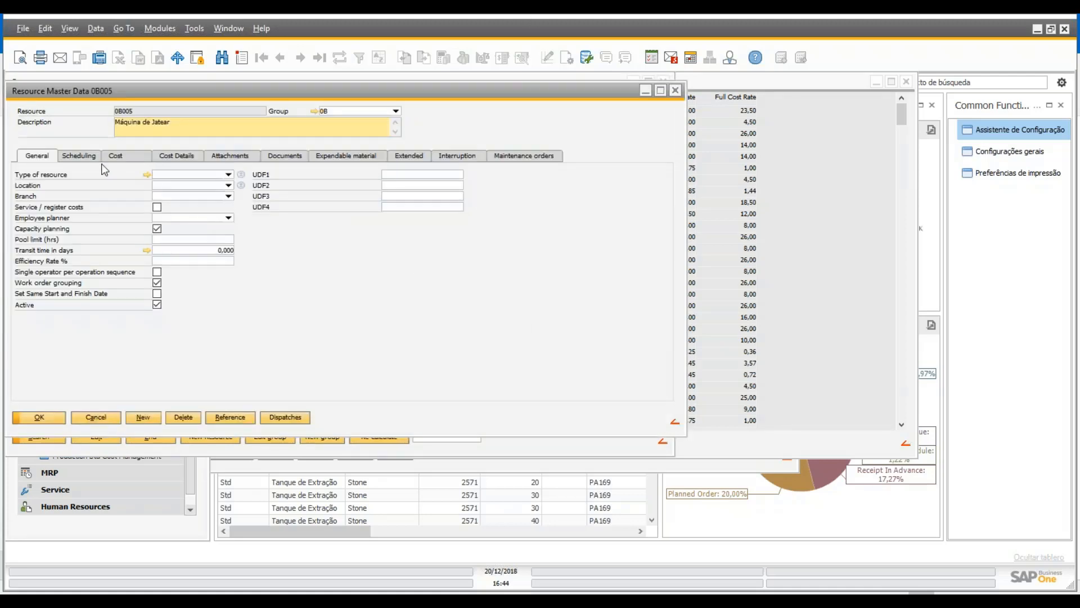
Step: View the cost center choices in the cost data of resource 0B005, and close the resource and the resource list without changes
click(127, 156)
click(184, 259)
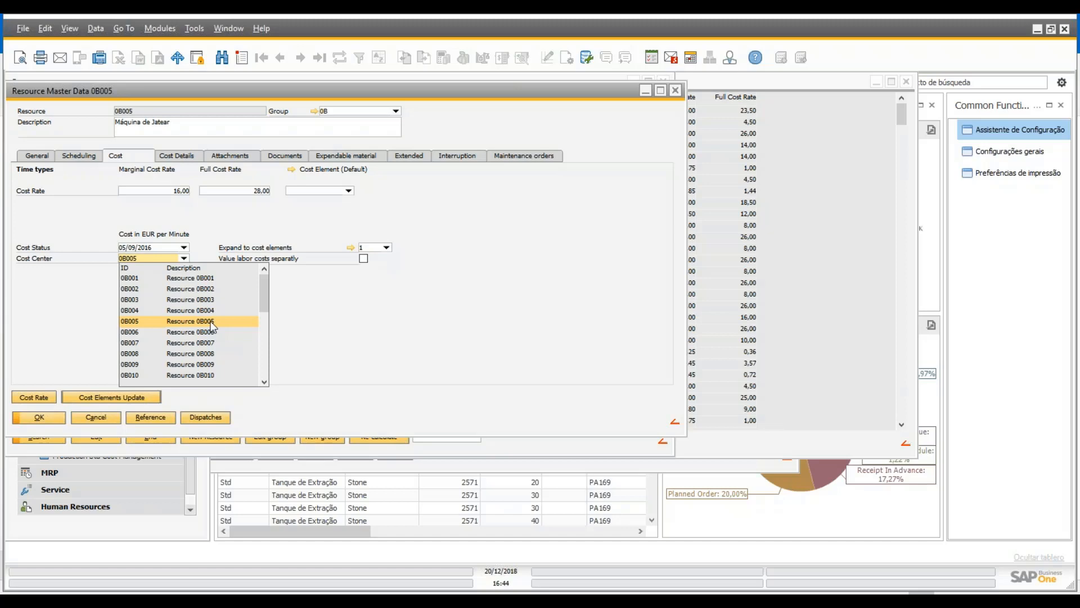
click(475, 326)
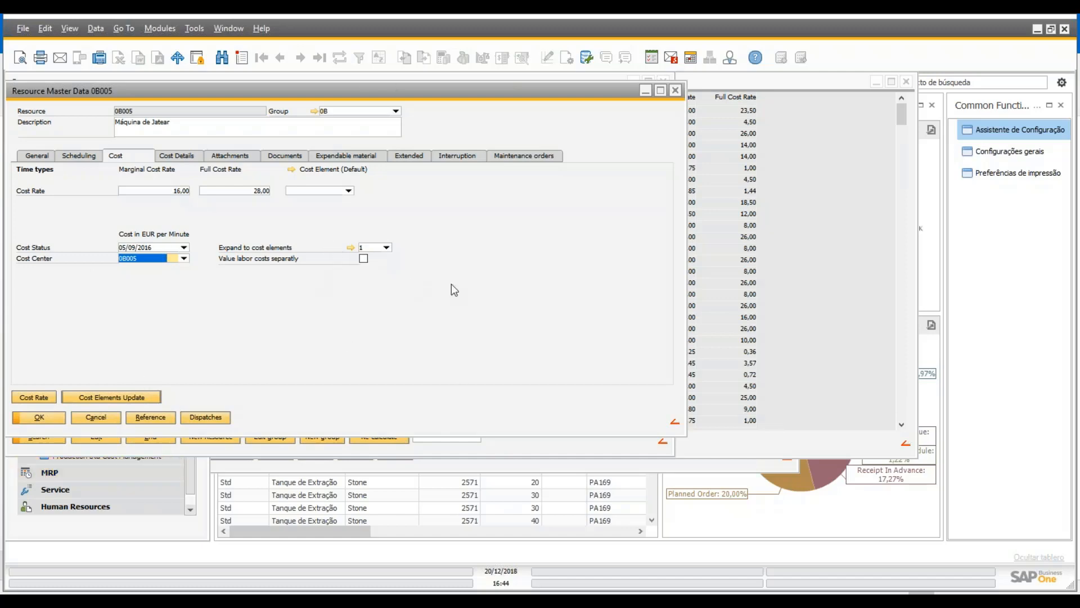
click(97, 418)
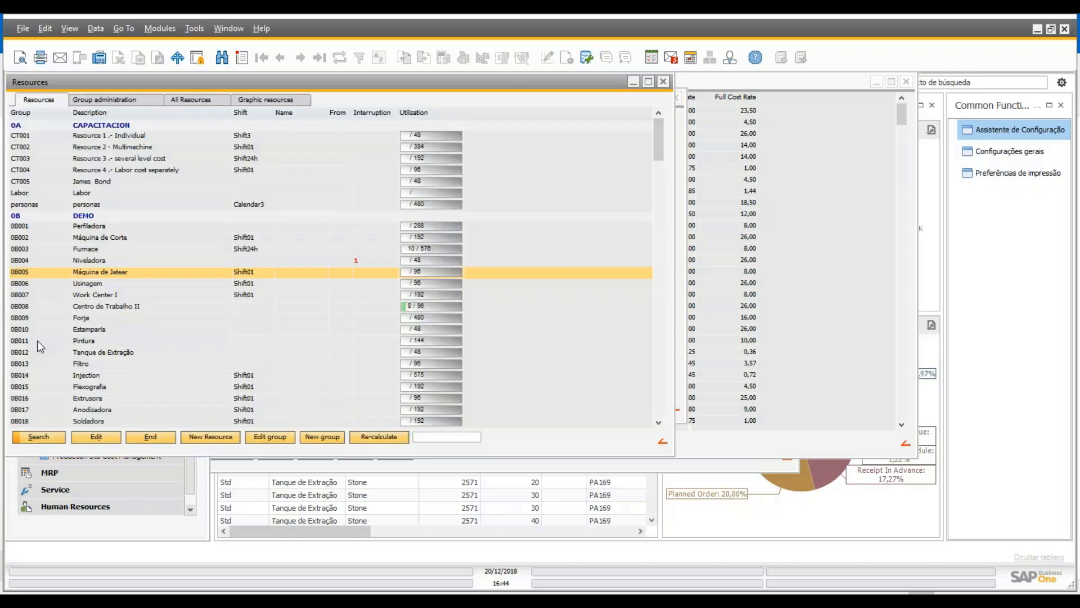
click(137, 437)
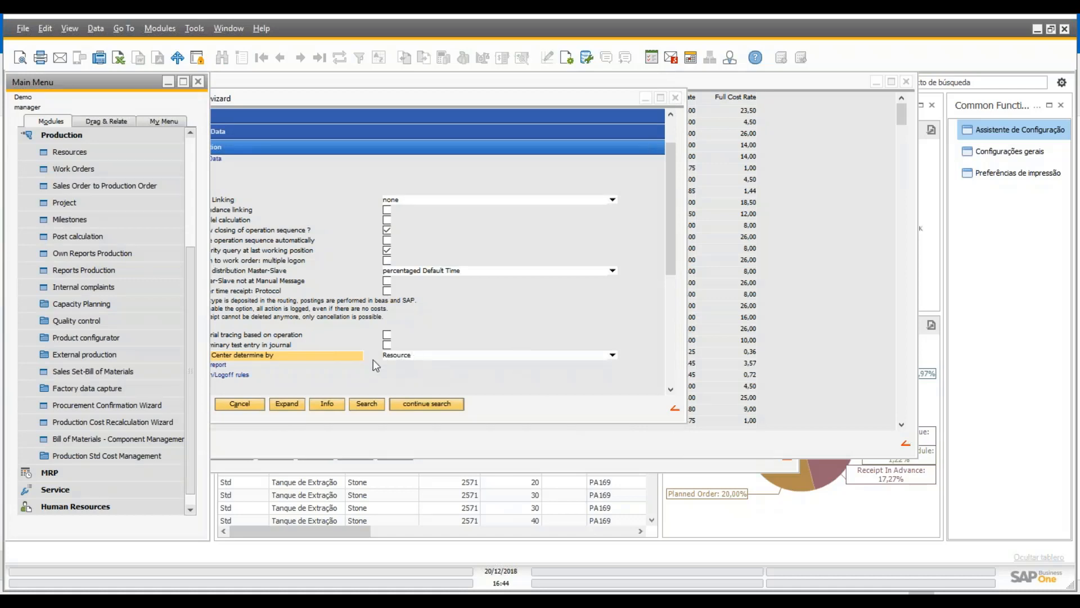
Step: View the options for how the cost center is determined, and open the master data of item 10.742-2 from the item structure
click(613, 359)
click(612, 356)
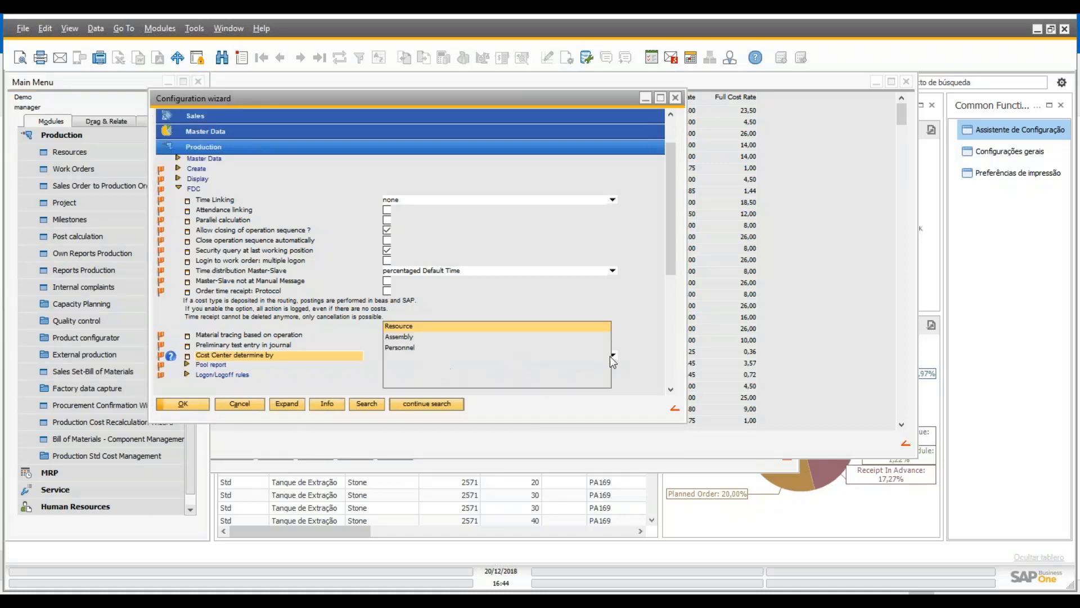
click(112, 533)
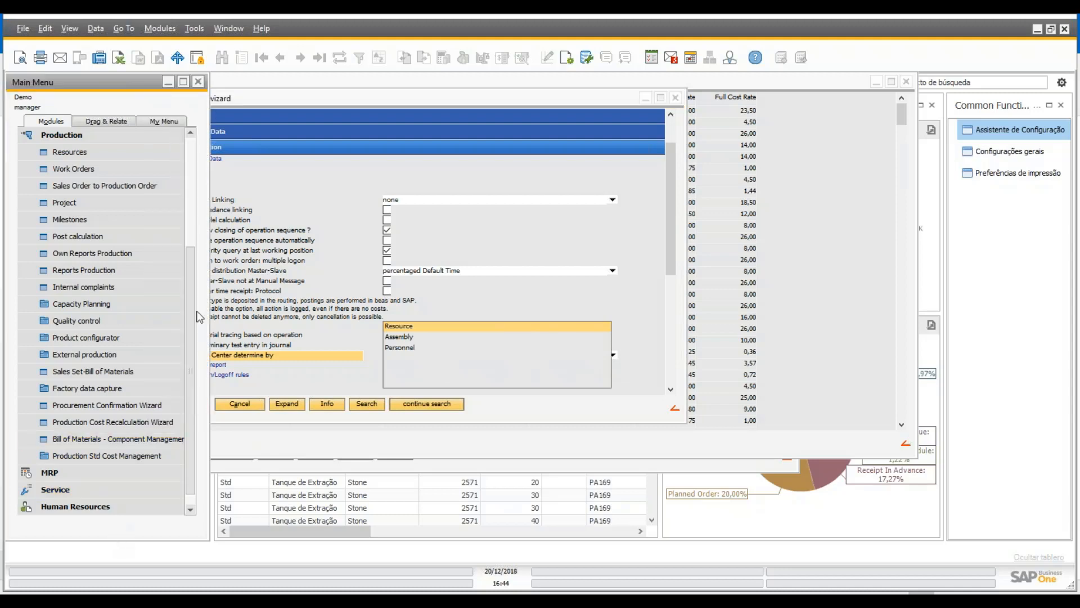
drag(196, 311, 186, 200)
click(59, 262)
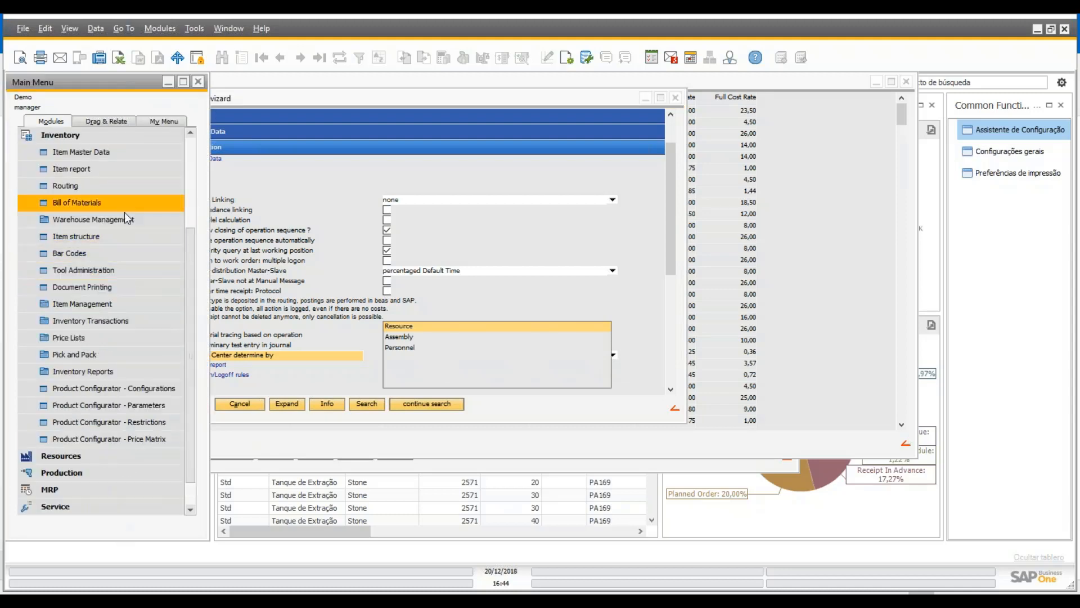
click(127, 231)
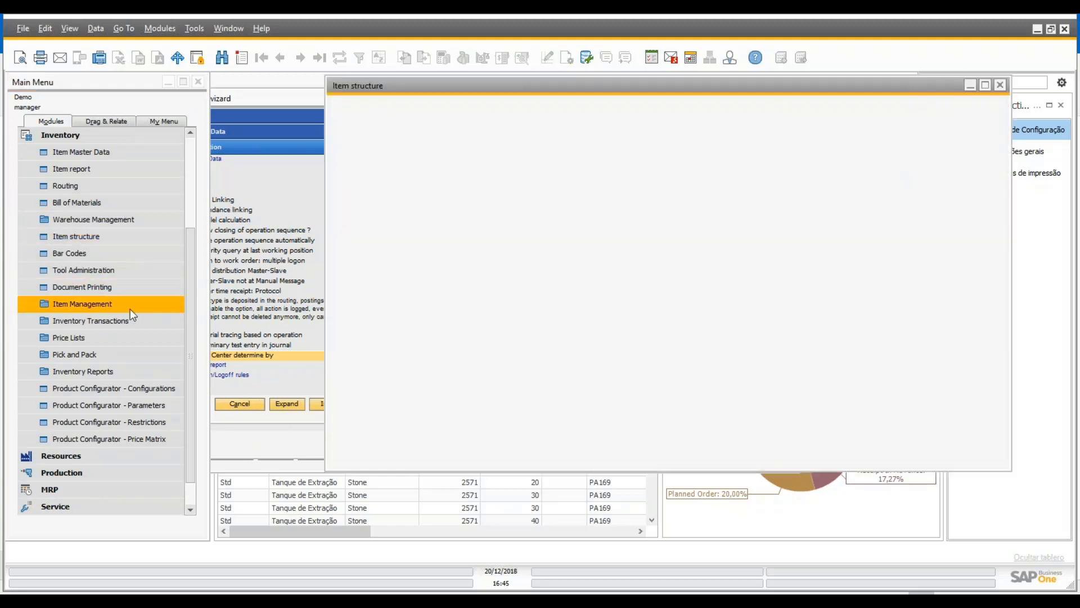
click(373, 263)
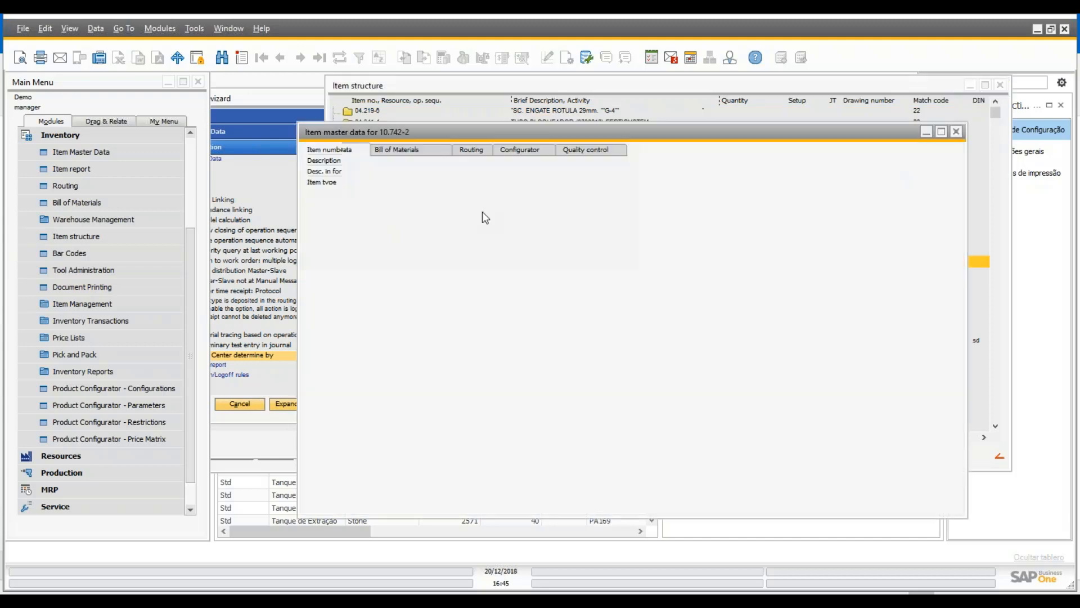
Step: View the cost center choices in the general data of item 10.742-2, and close the item and the item structure without changes
click(522, 355)
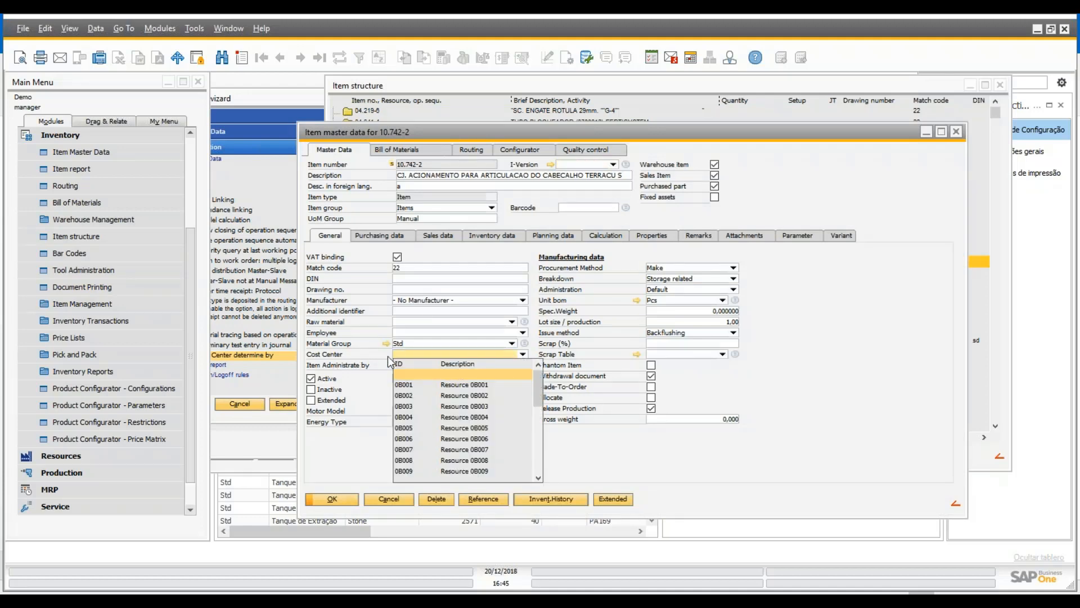
click(347, 455)
click(396, 502)
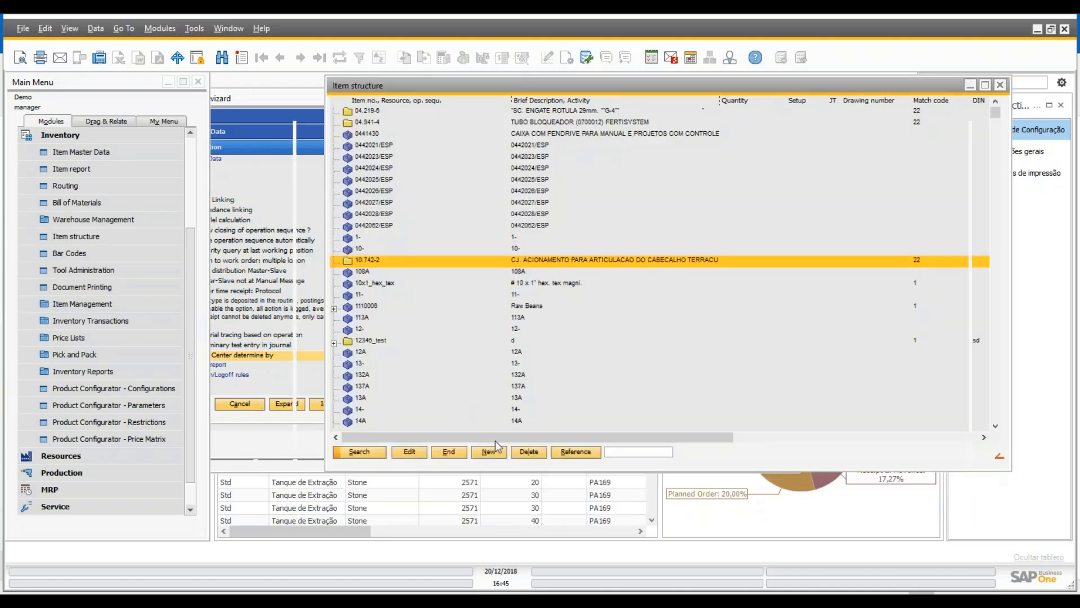
click(453, 448)
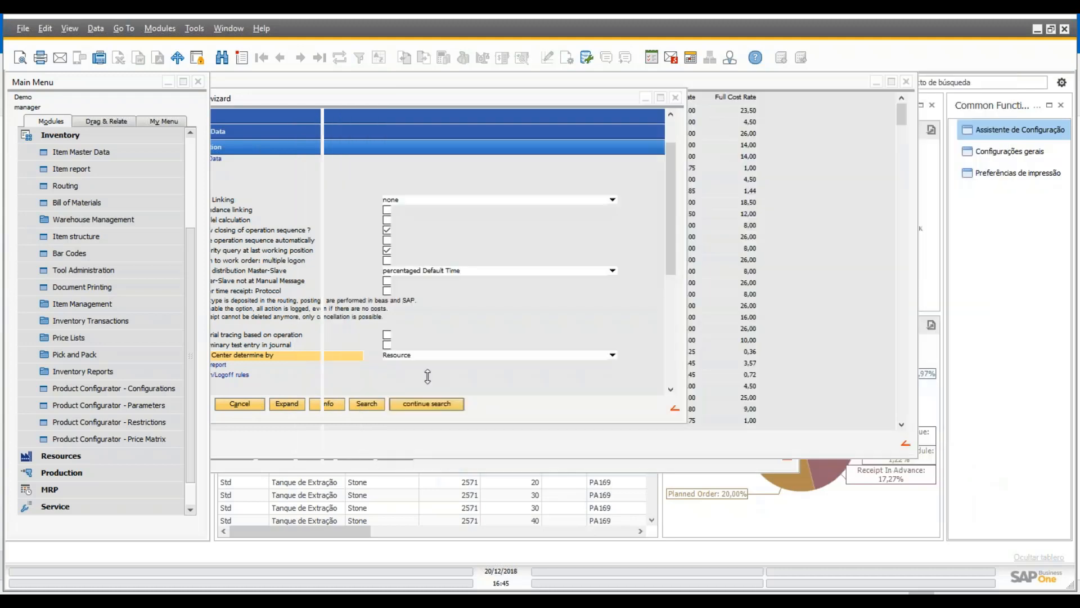
Step: Review the cost center determination options again, and open the second employee's record from the Human Resources personnel list
click(612, 355)
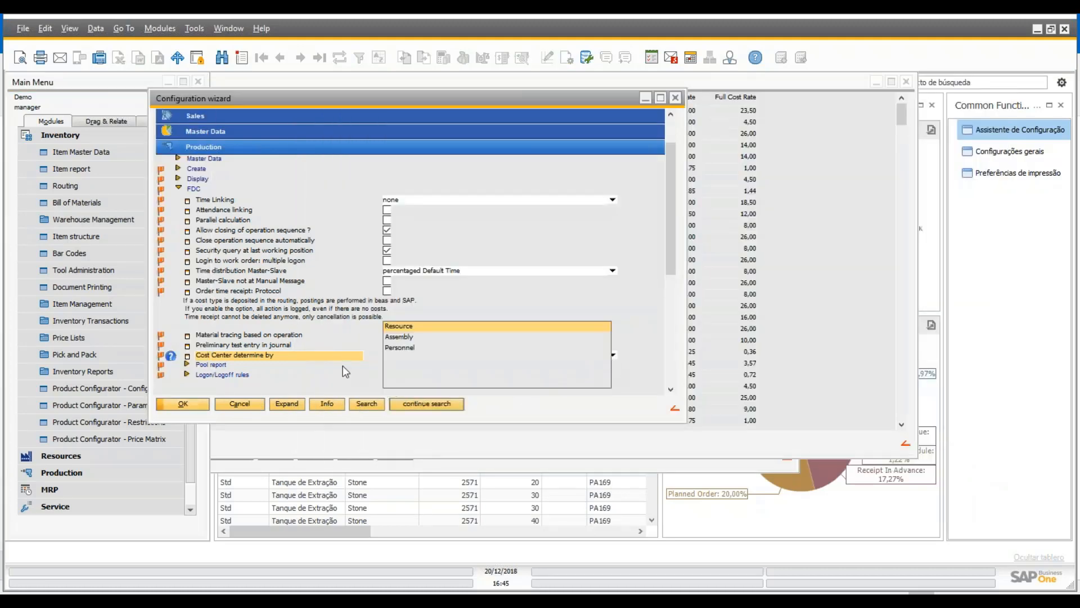
click(193, 529)
click(192, 507)
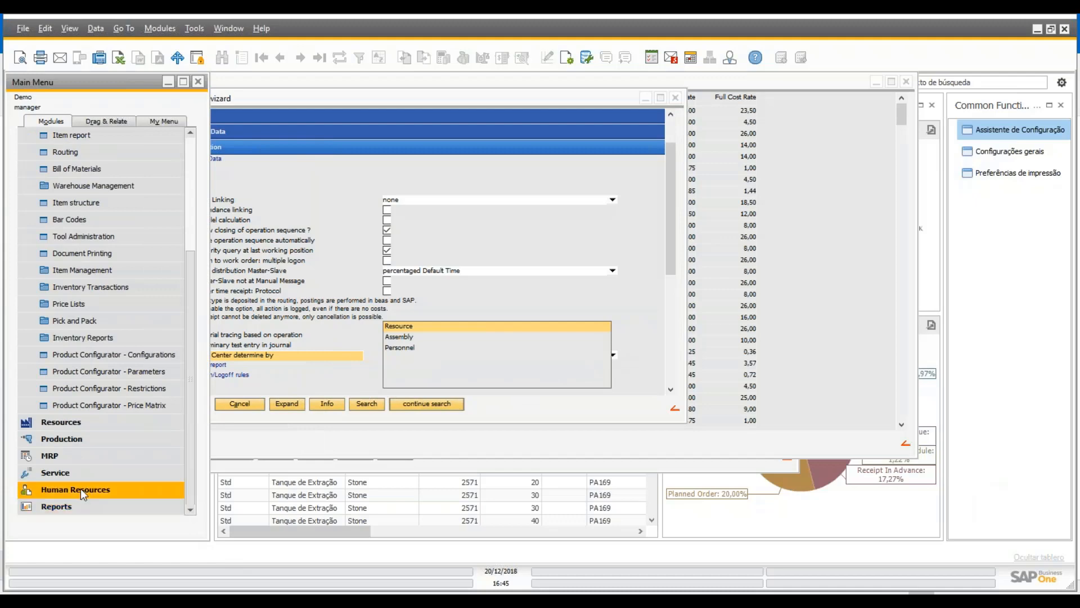
click(80, 490)
click(74, 391)
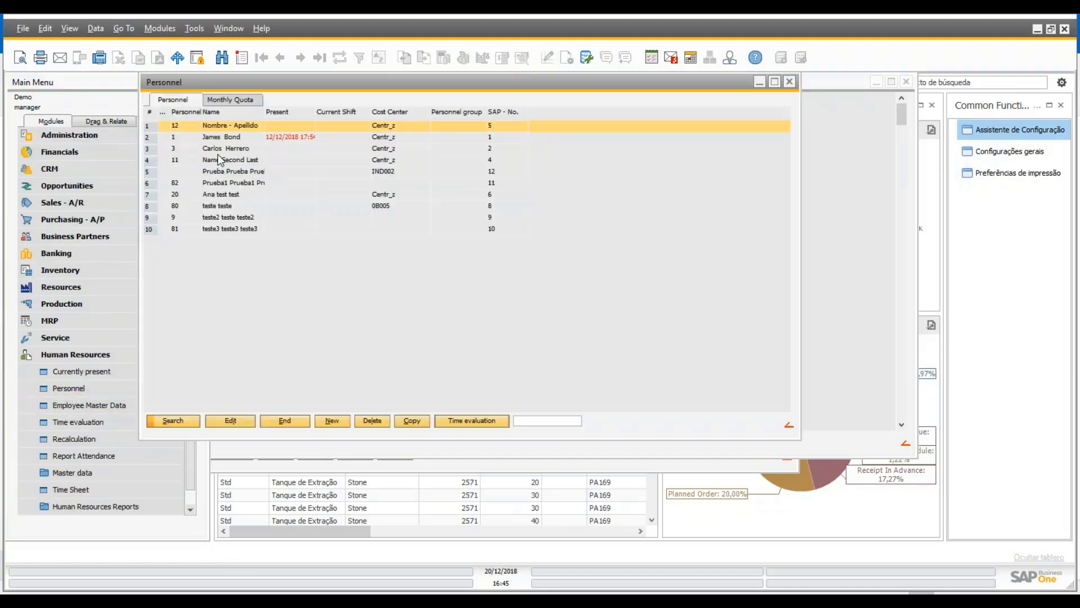
click(219, 141)
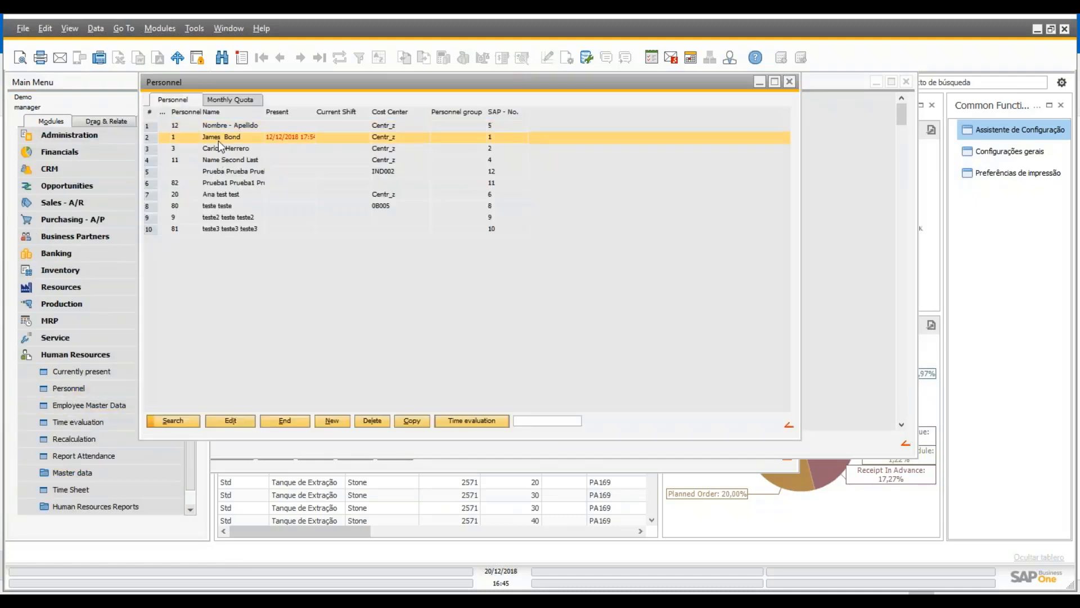
double_click(218, 140)
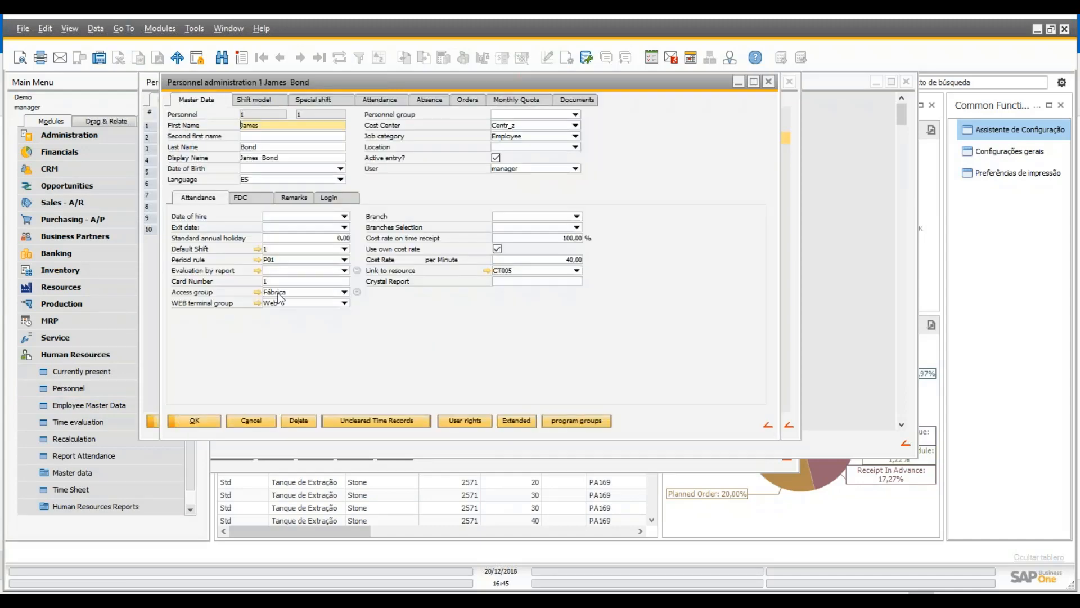
Step: View the cost center choices in the employee's master data, and close the record and the personnel list without changes
click(575, 125)
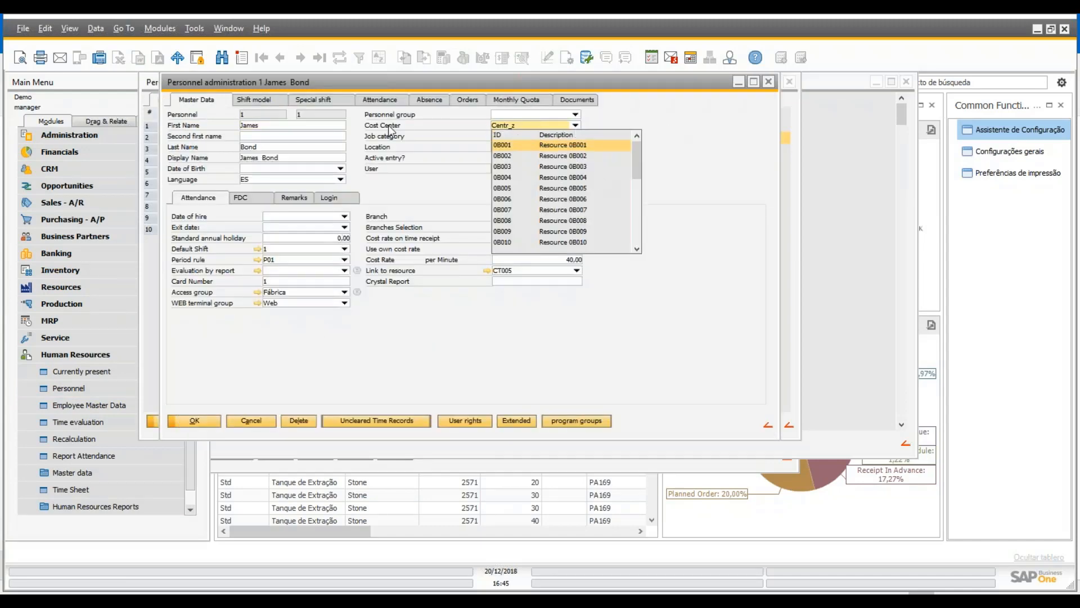
click(677, 100)
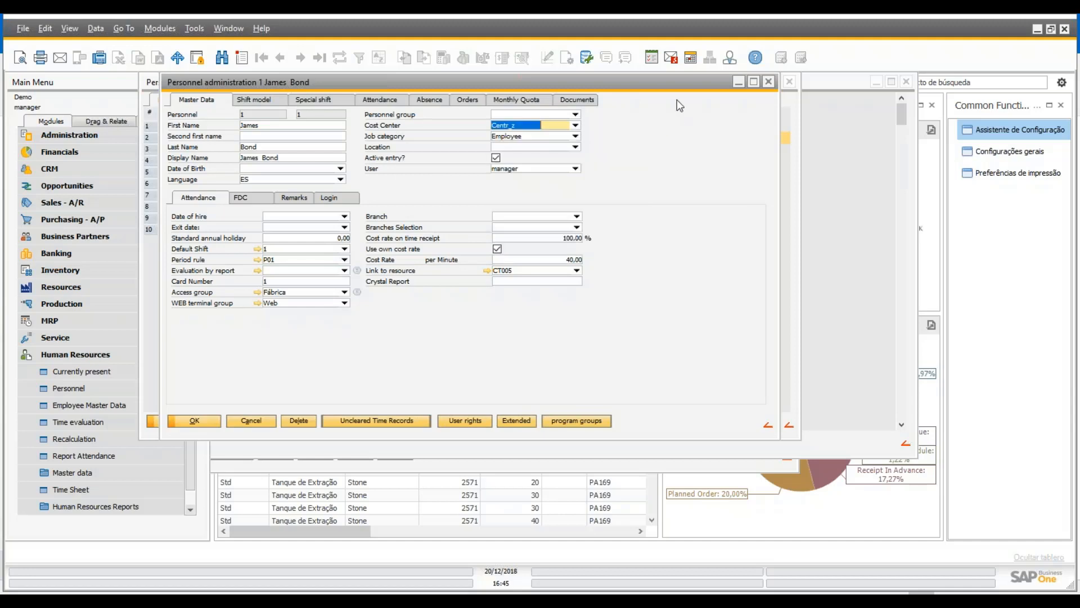
click(271, 422)
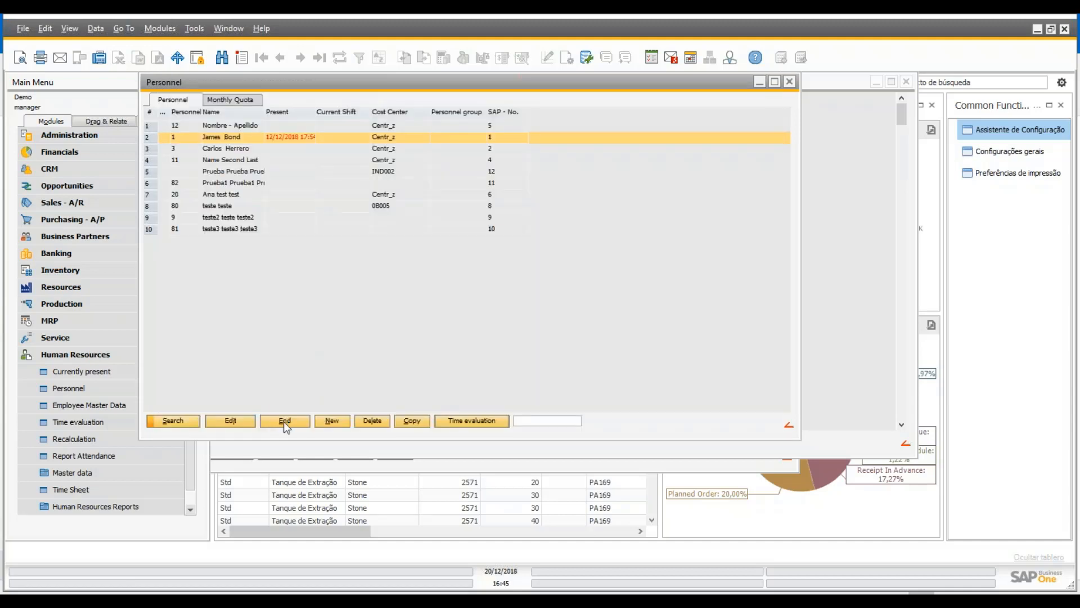
click(285, 422)
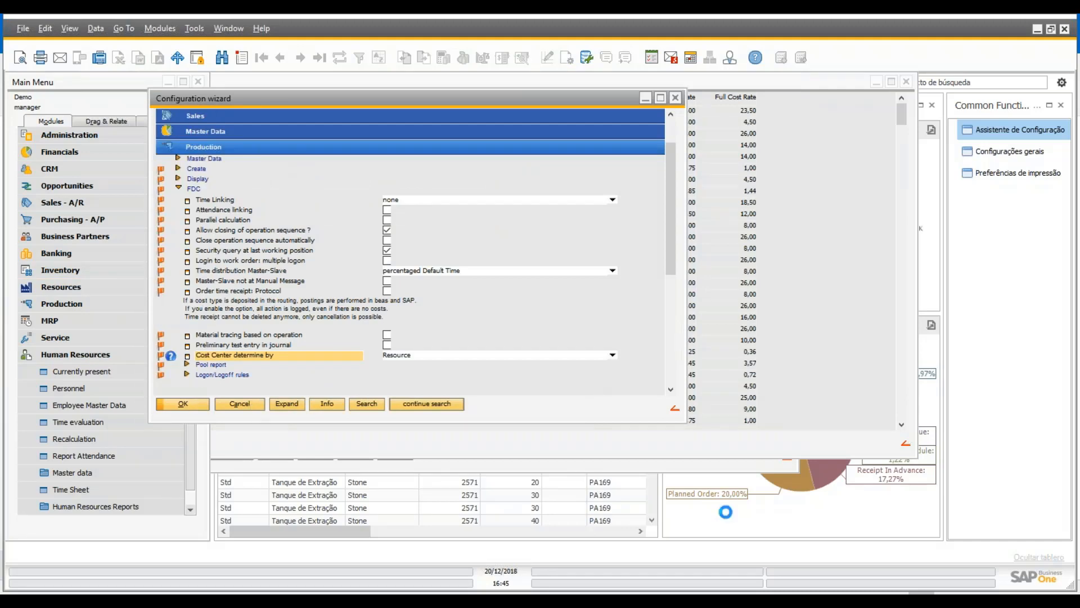
Step: Close the Configuration wizard and all open statement cycle windows, and collapse the Human Resources module
click(742, 448)
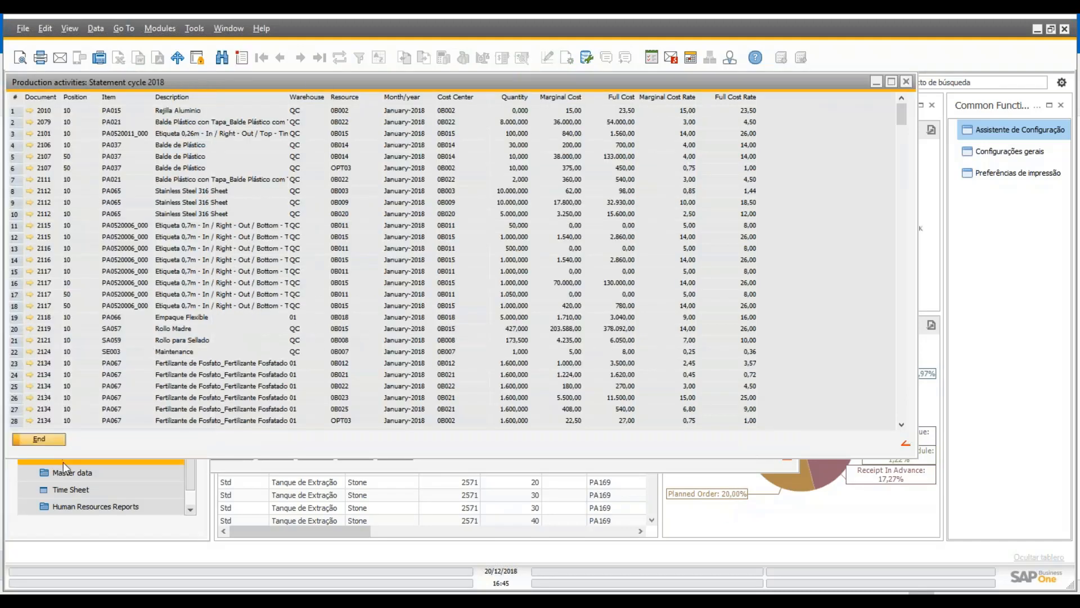
click(40, 440)
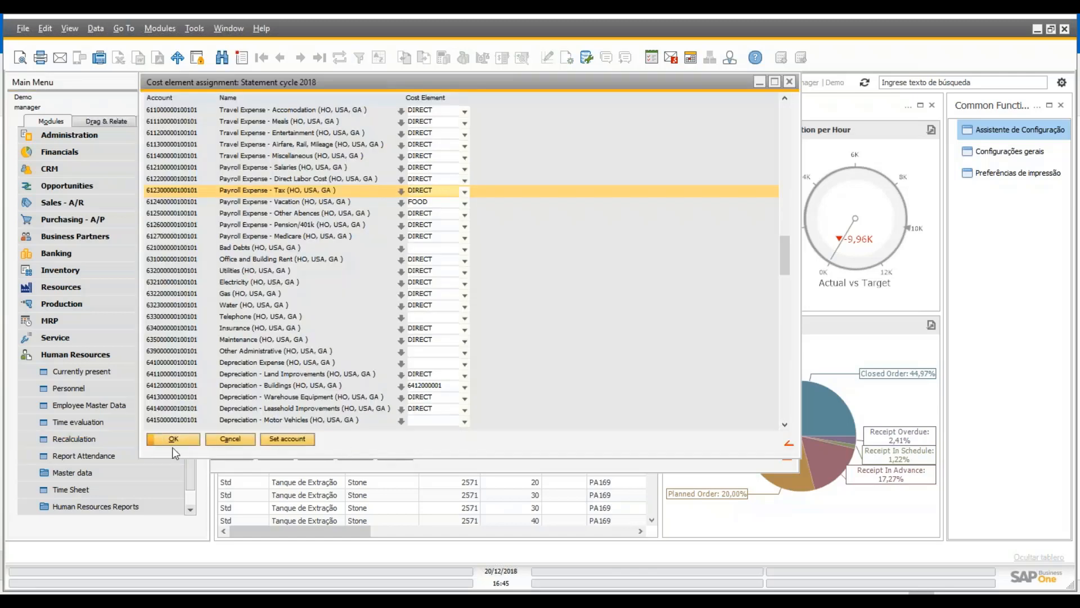
click(217, 439)
click(297, 440)
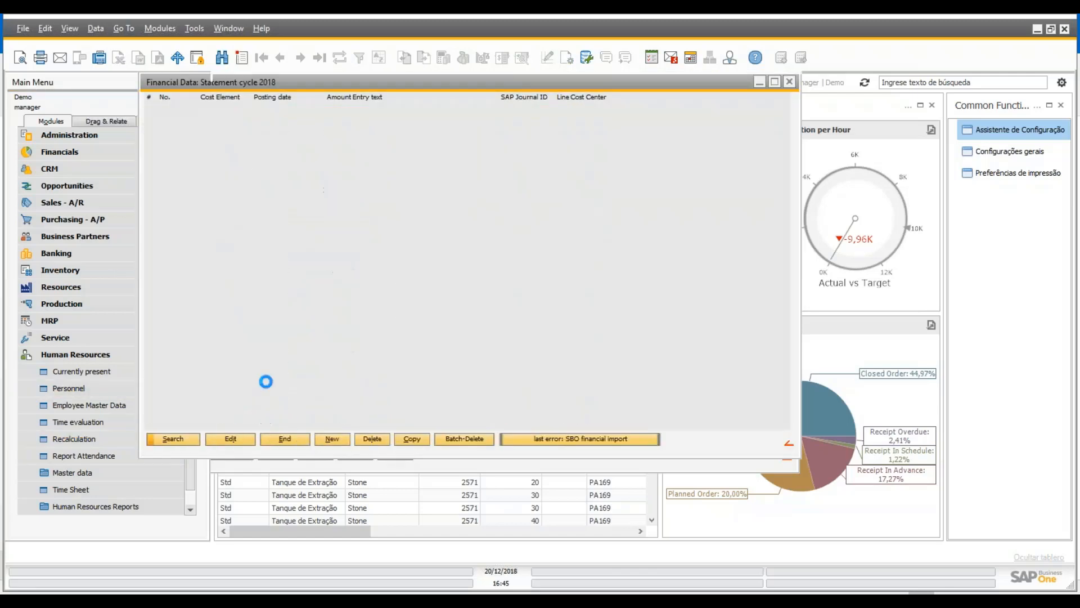
click(381, 385)
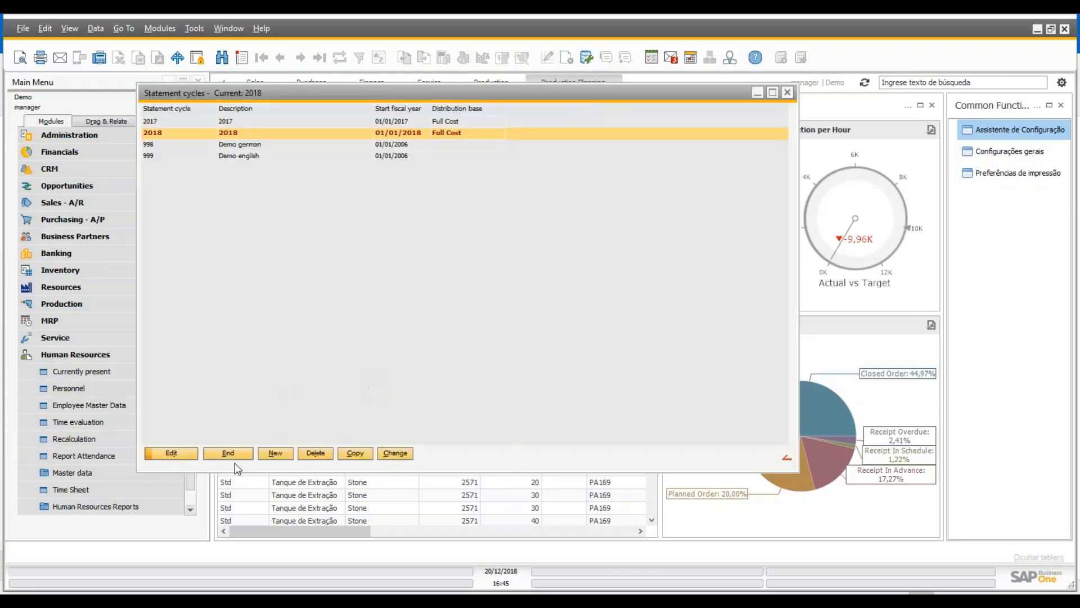
click(233, 456)
click(77, 356)
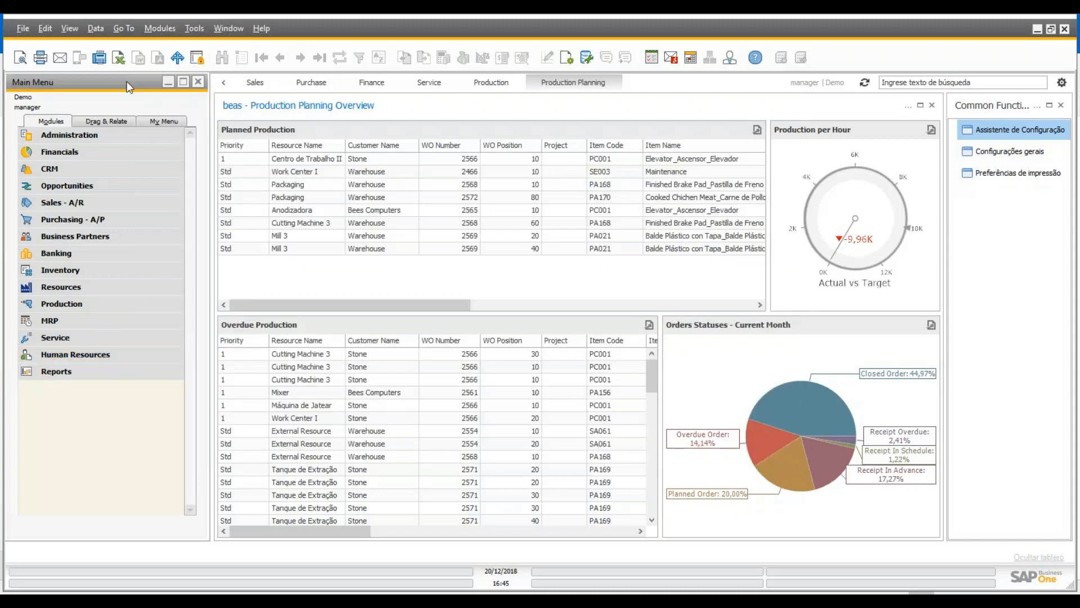
Step: Run the Business Performance cost calculation for statement cycle 2018, and close its protocol when it ends
click(100, 150)
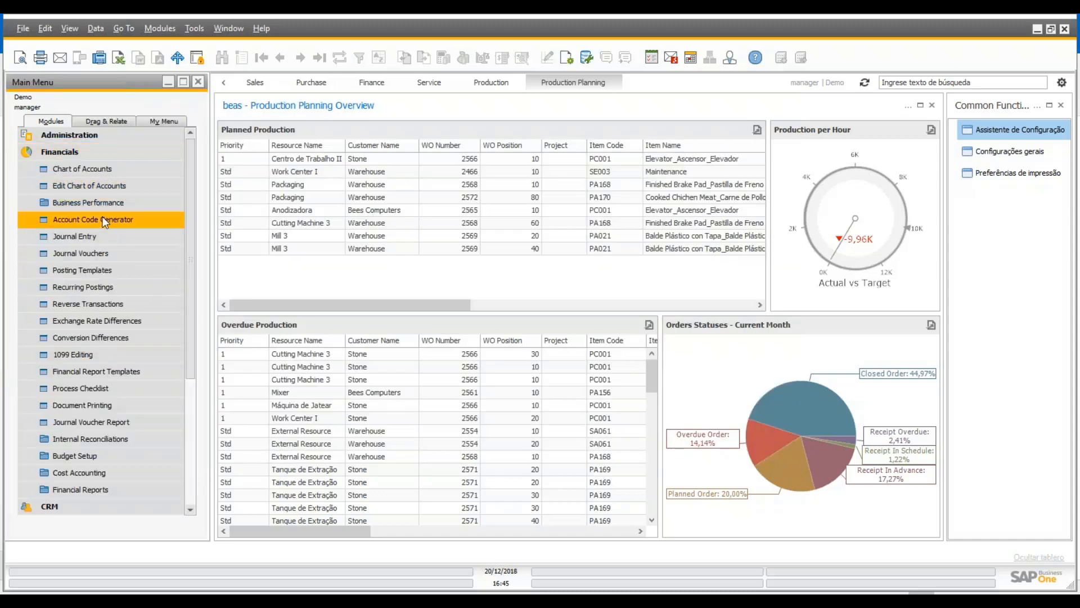
click(113, 201)
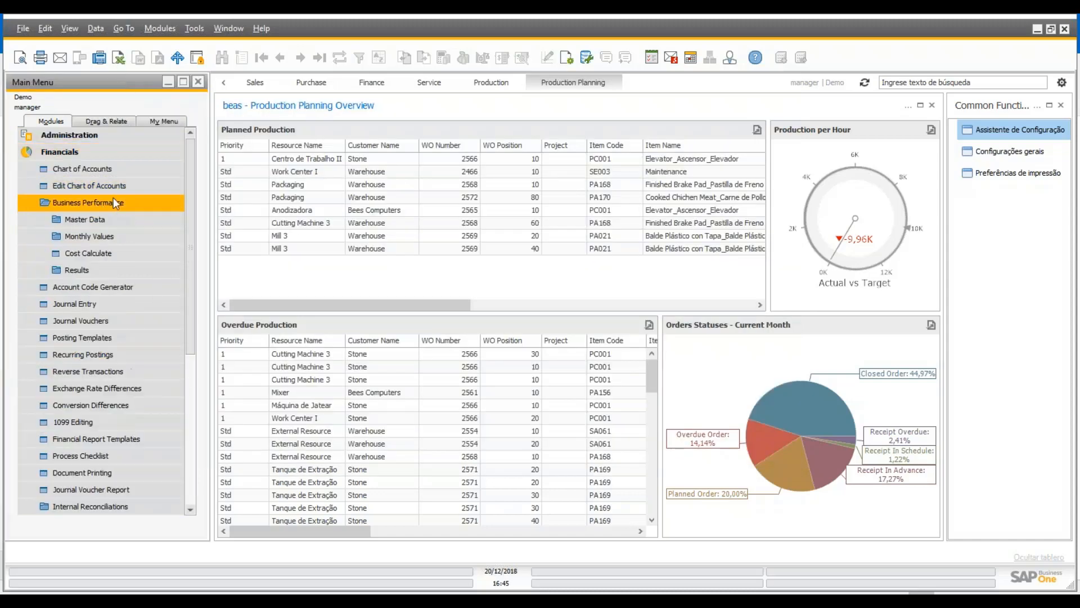
click(104, 259)
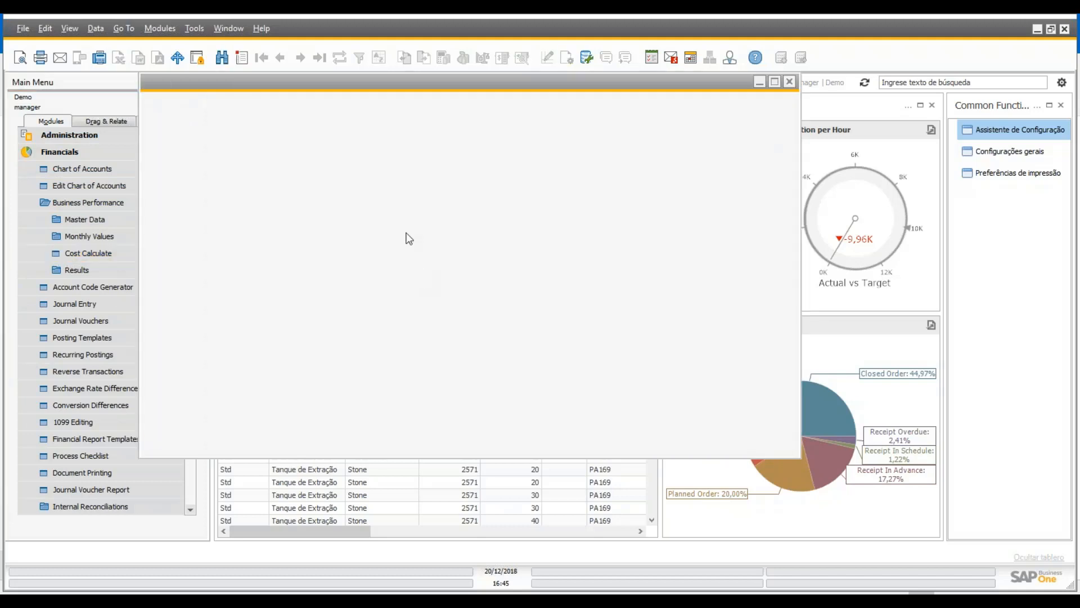
click(178, 440)
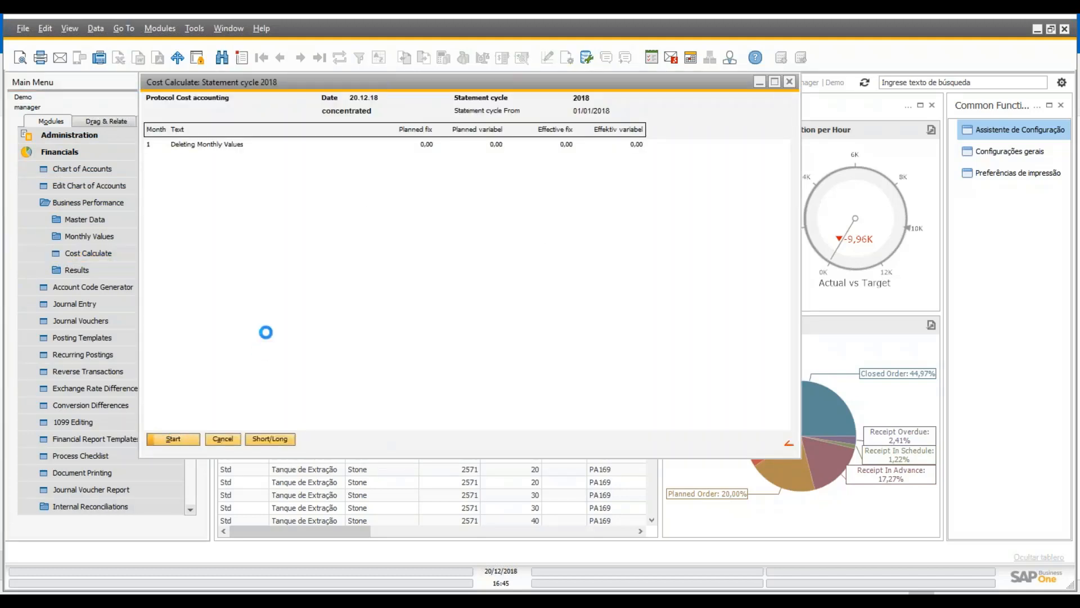
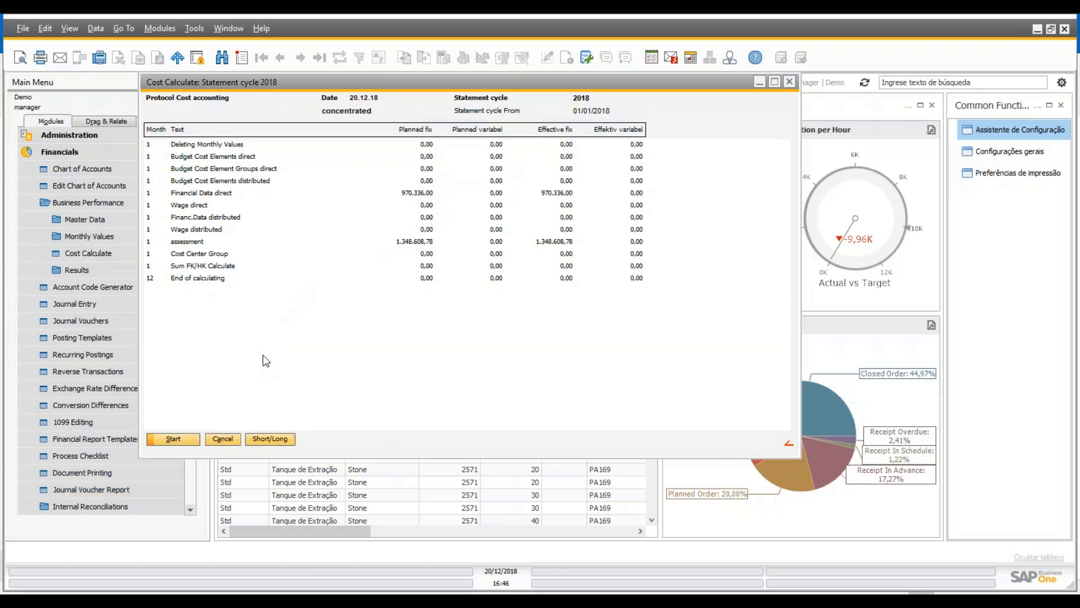
click(228, 439)
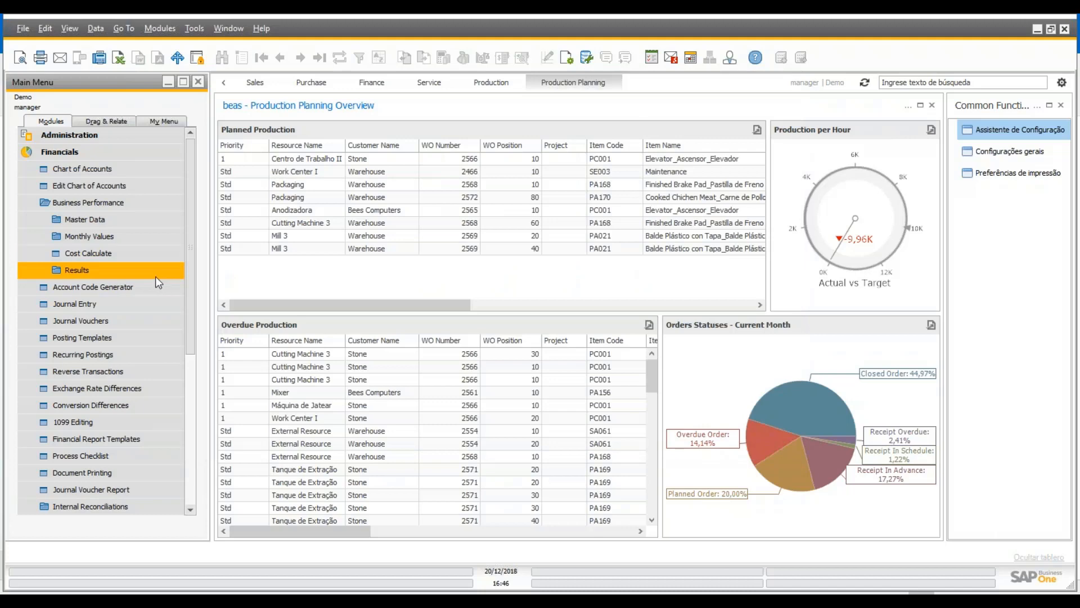
Step: Generate the Object Analysis Sheet for cost centers 0B001 to IND004, with the period limited to January through January
click(134, 275)
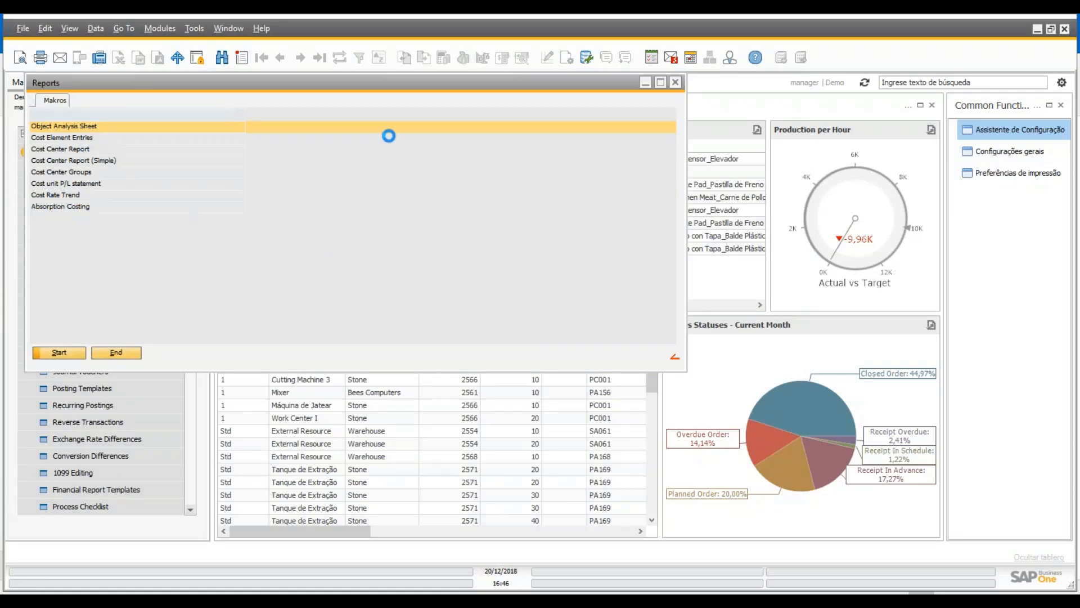
click(701, 188)
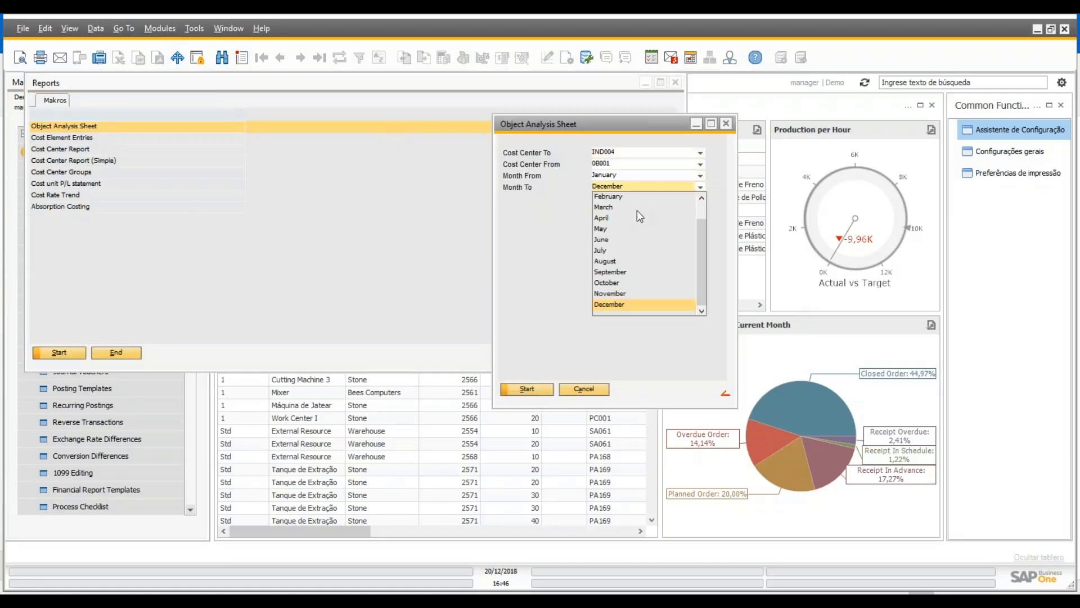
drag(698, 240, 696, 198)
click(617, 207)
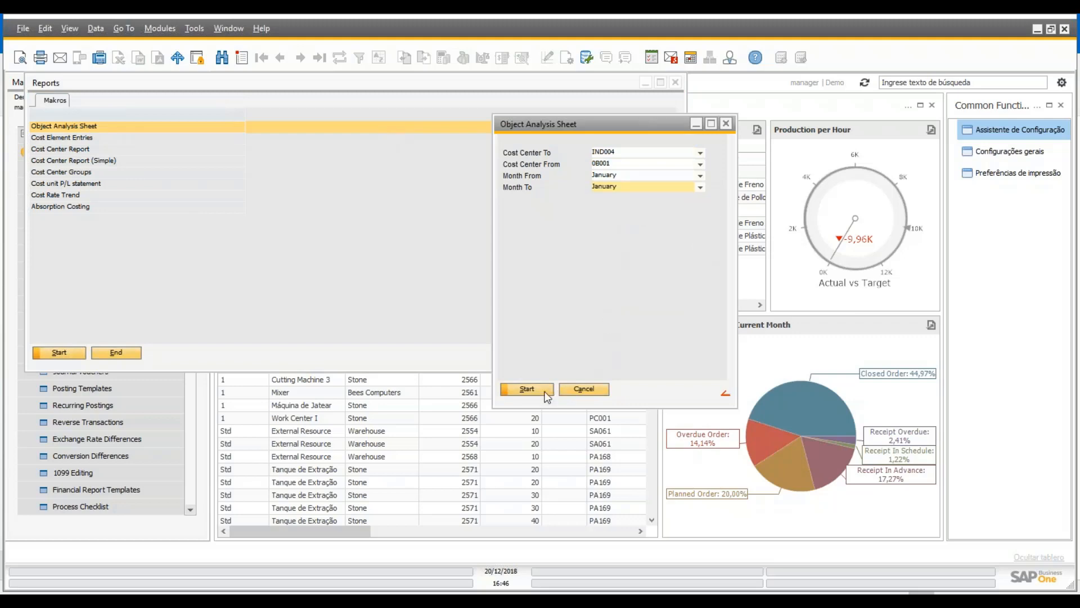
click(527, 389)
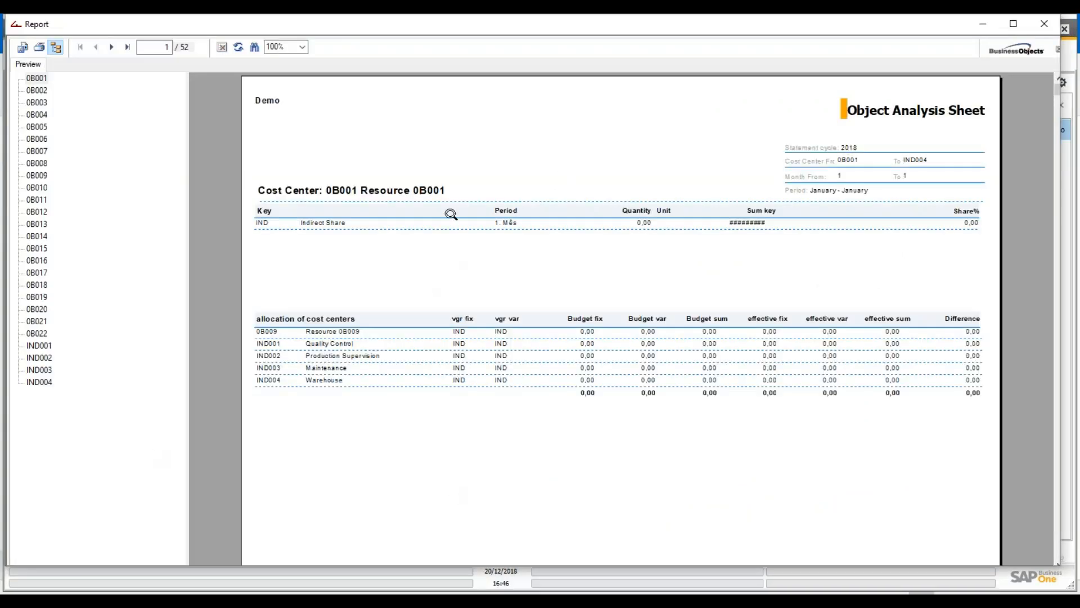
Step: Examine the January cost distribution and allocation for cost centers 0B001, 0B005, 0B008, 0B009 and 0B011 in the Object Analysis Sheet
scroll(647, 229, down, 1)
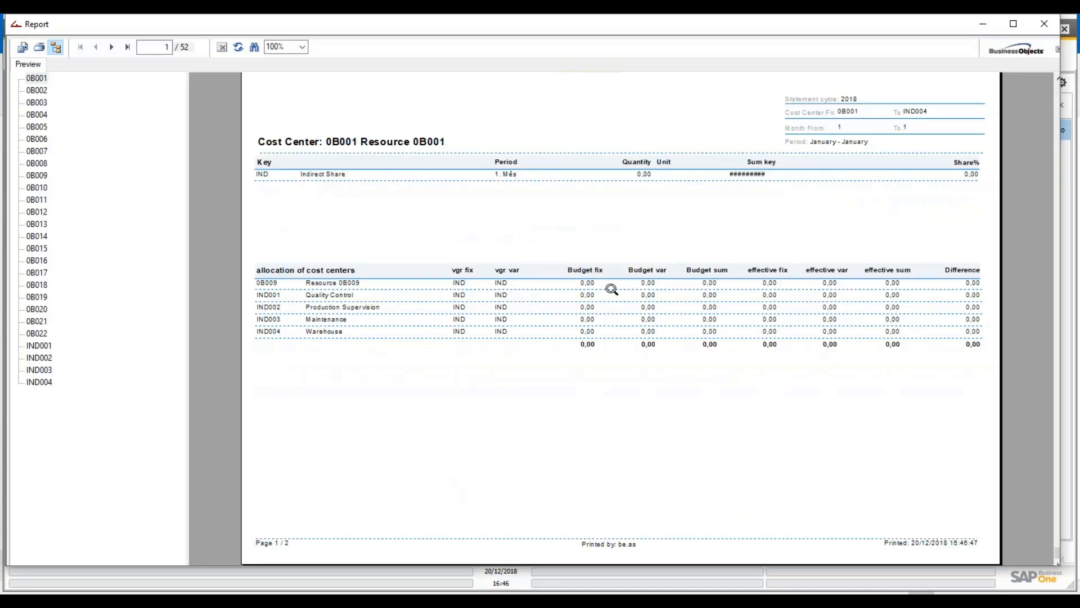
click(45, 136)
click(38, 127)
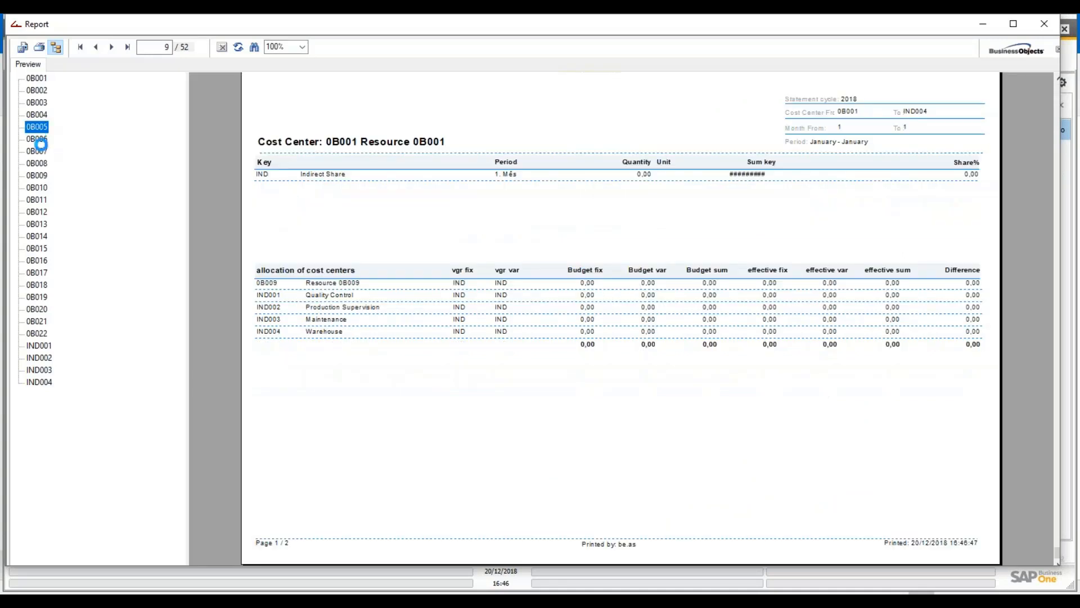
click(41, 163)
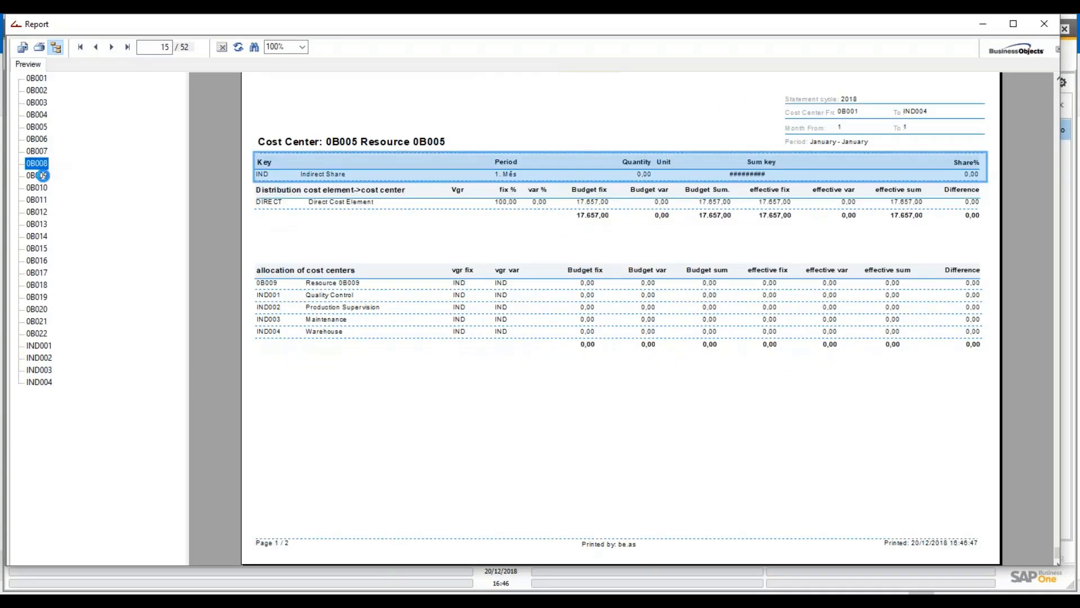
click(41, 176)
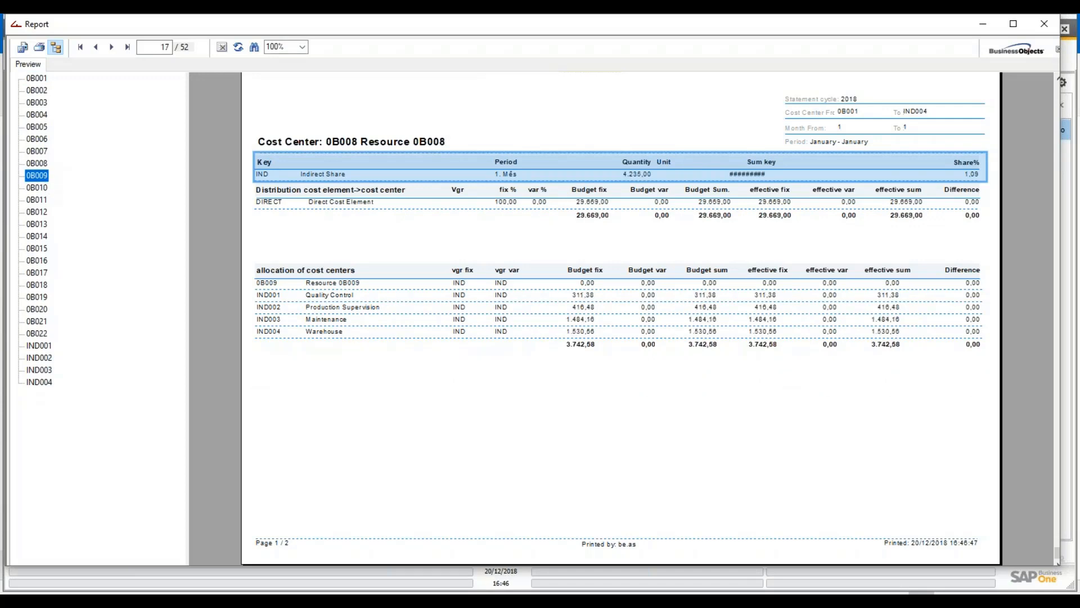
click(37, 200)
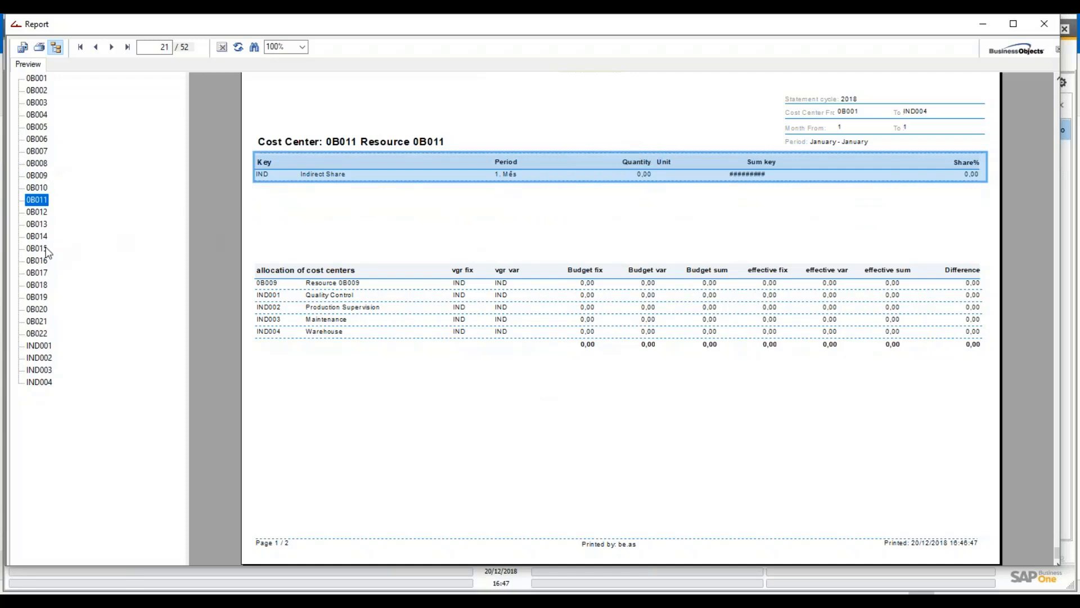
Step: Compare the January allocations of cost centers 0B002, 0B007, 0B012, 0B013 and 0B015, return to 0B002, and close the Object Analysis Sheet
click(37, 90)
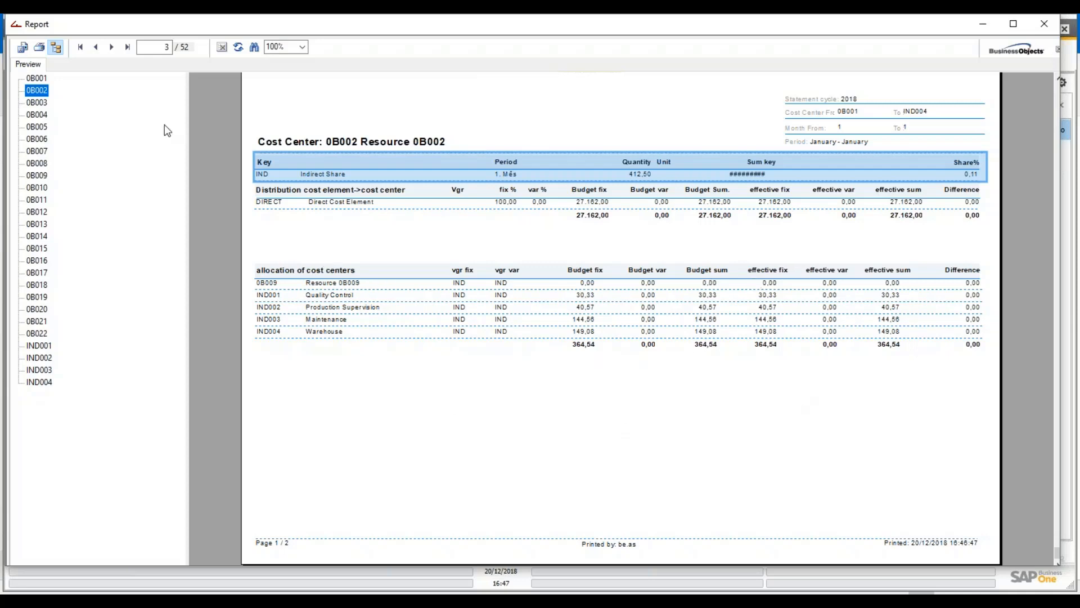
click(38, 127)
click(37, 151)
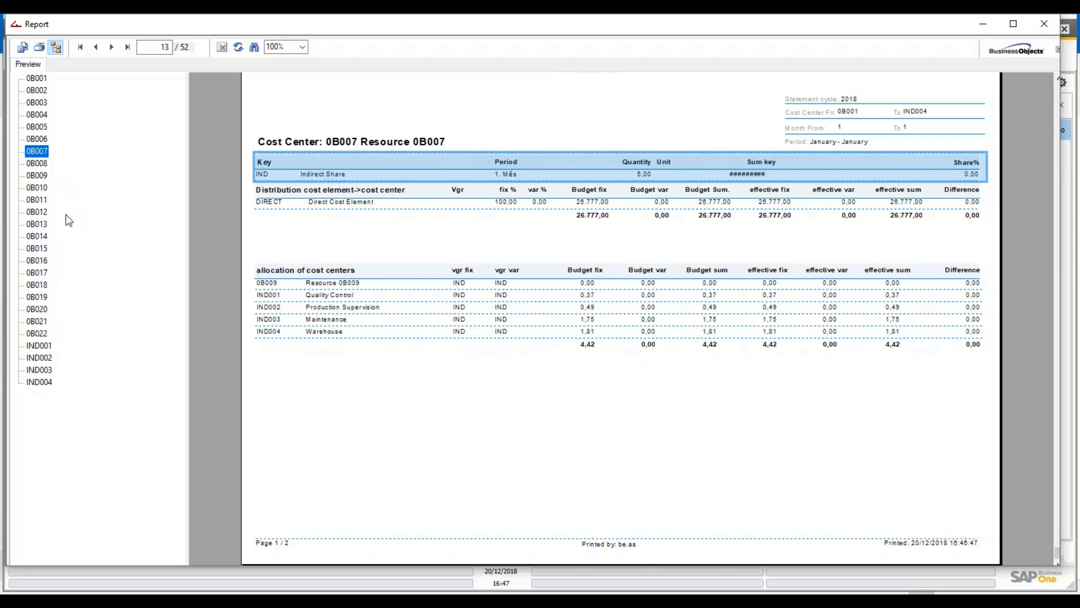
click(38, 212)
click(39, 224)
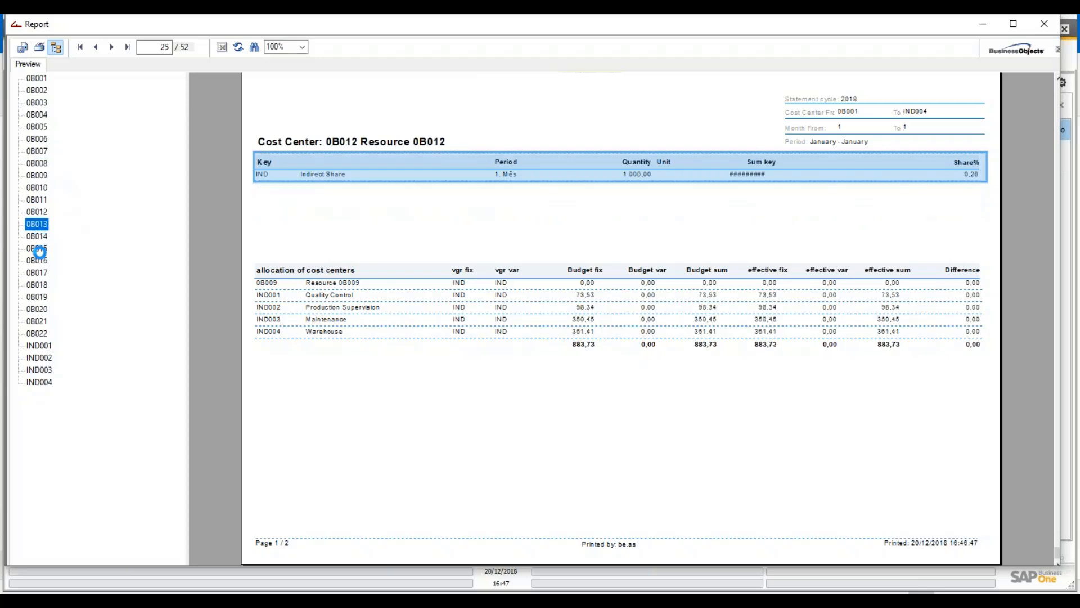
click(40, 249)
click(42, 287)
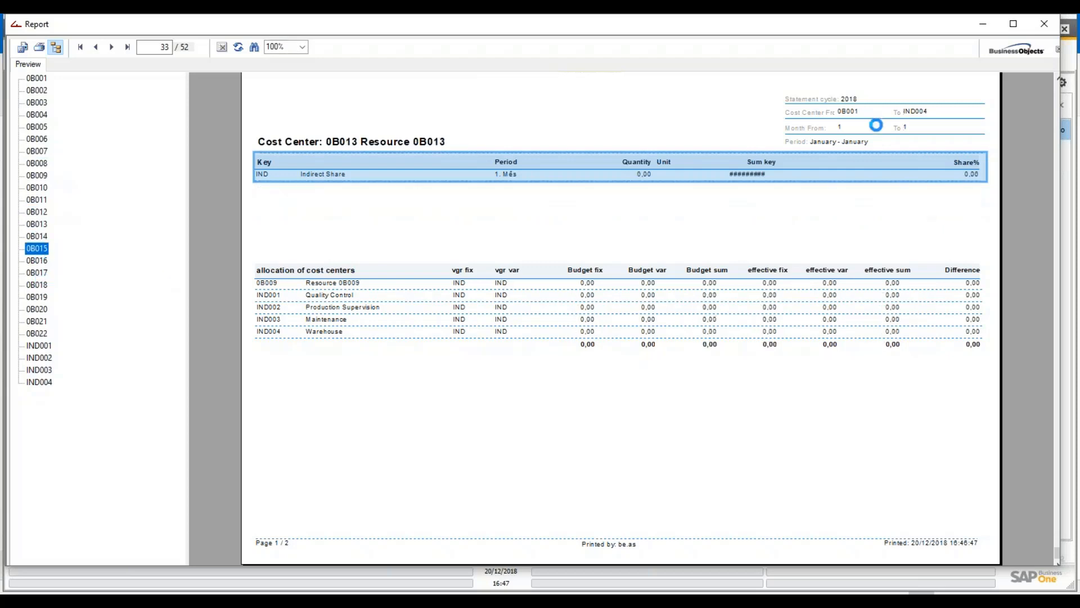
click(37, 91)
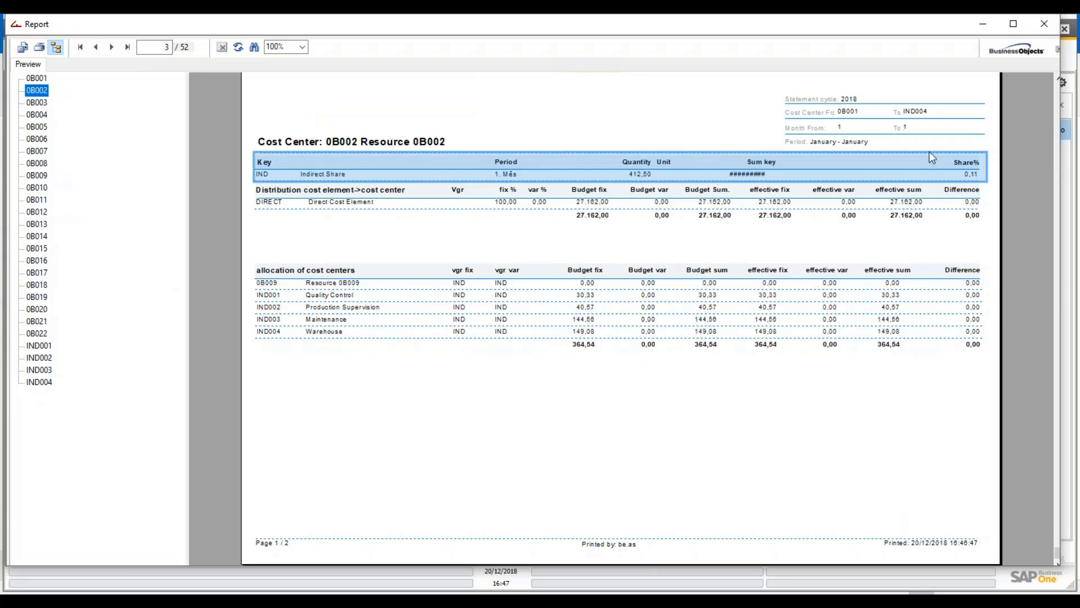
click(1040, 24)
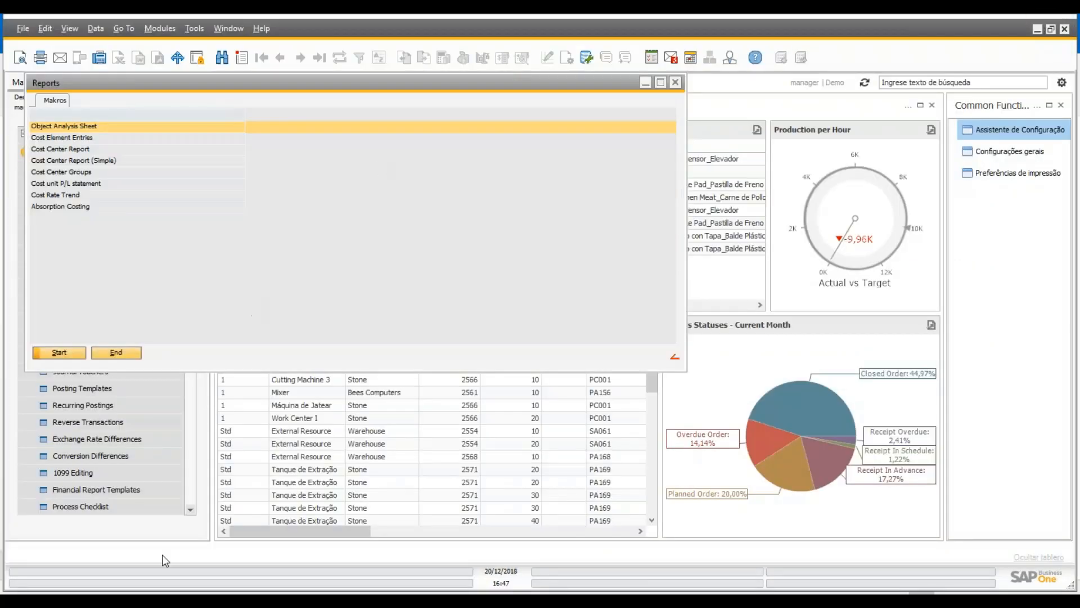
Step: Open the Business Performance cost center list for statement cycle 2018 and the record of cost center 0B002
click(168, 528)
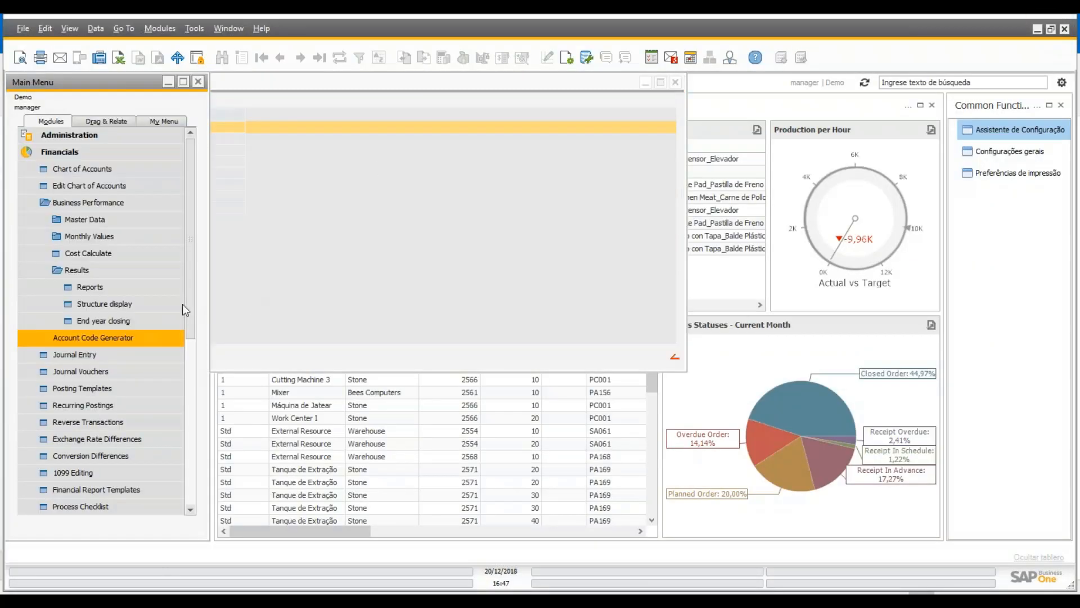
click(59, 152)
click(66, 156)
click(88, 202)
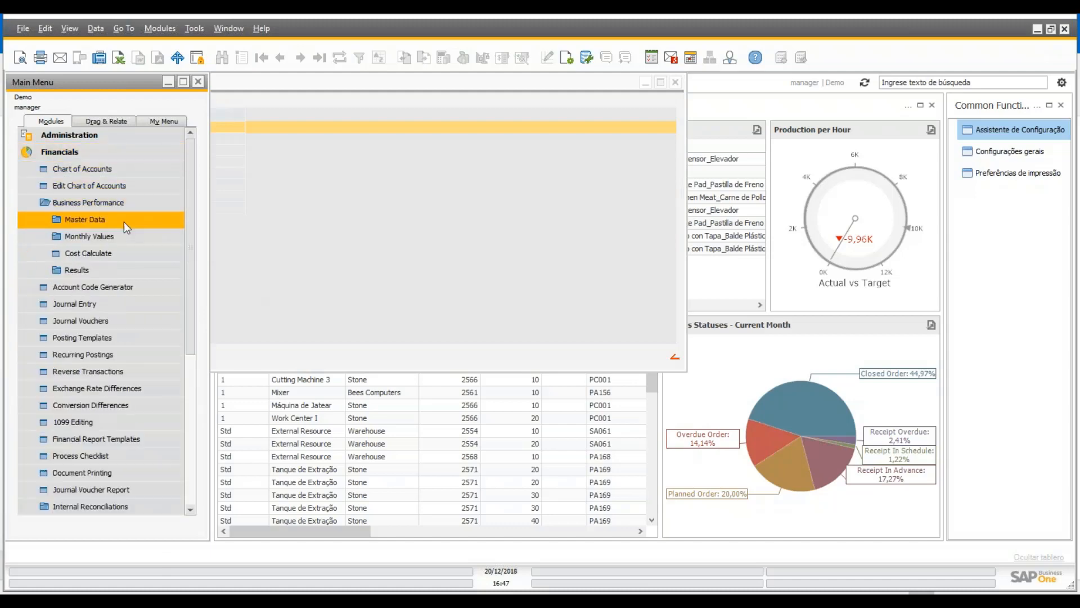
click(79, 220)
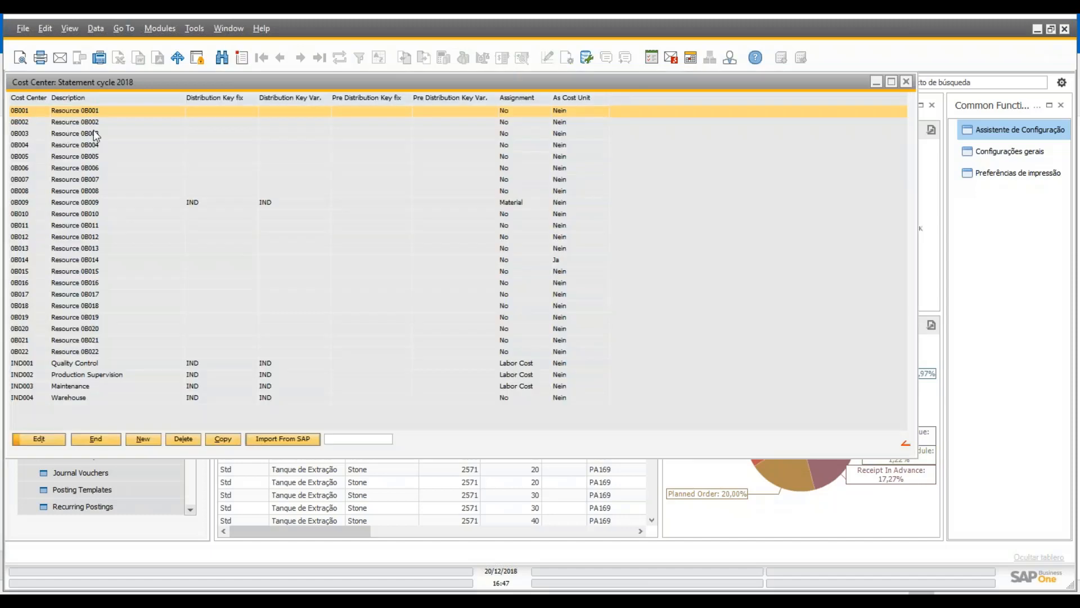
double_click(95, 122)
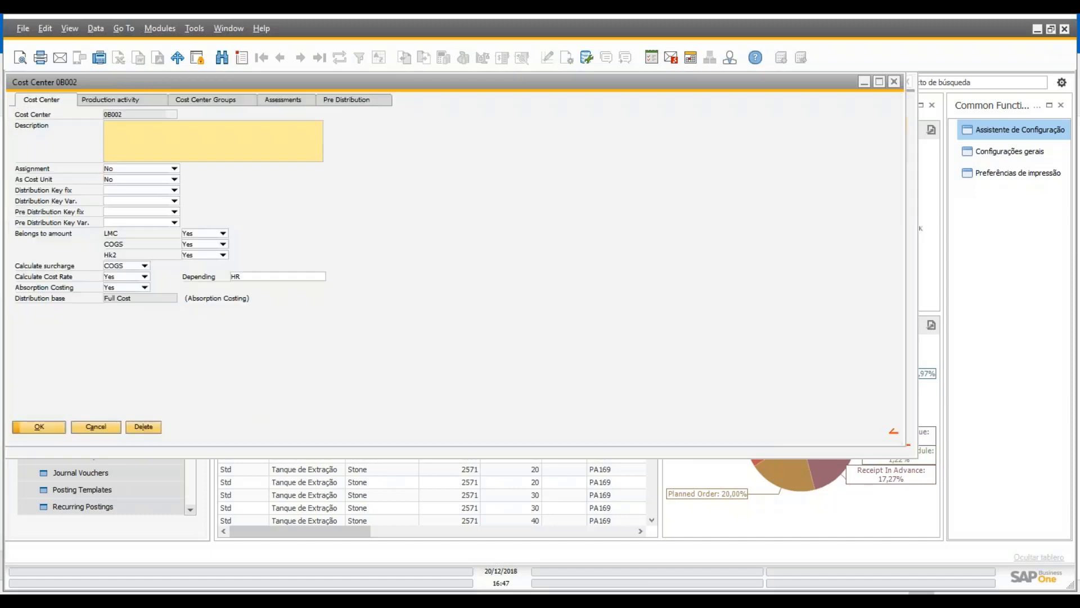
Step: Review cost center 0B002's planned and effective monthly production activity, and close the record and the cost center list without changes
click(85, 104)
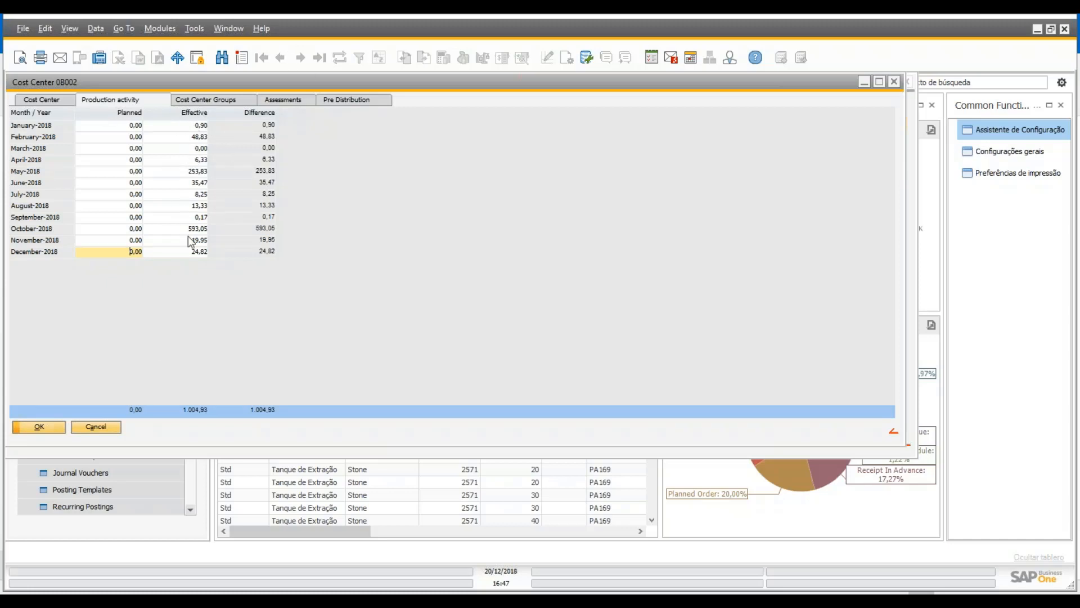
click(139, 128)
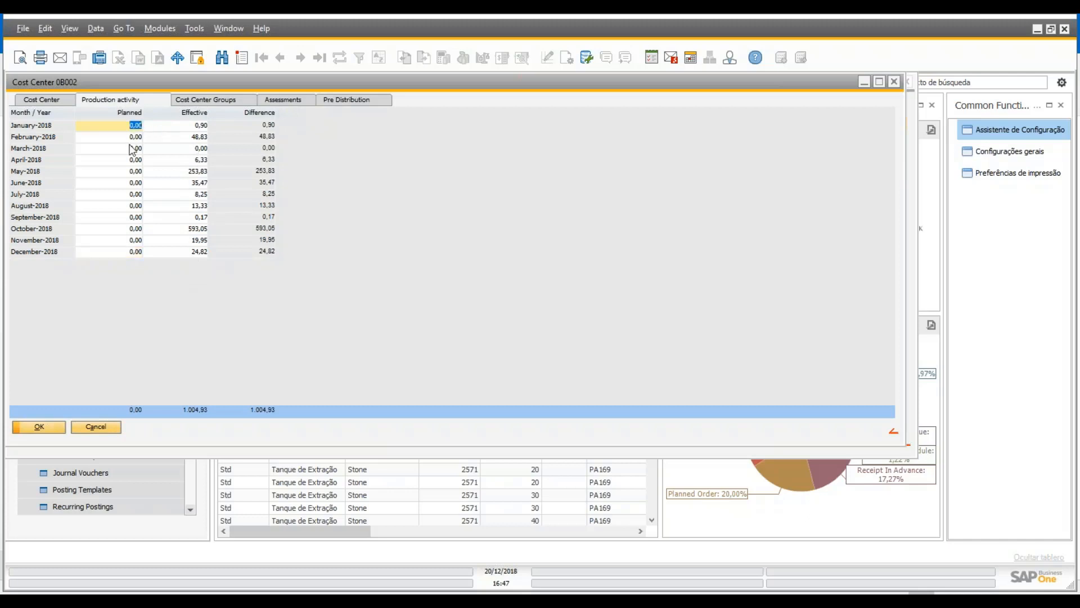
key(Down)
key(Down)
key(Down)
key(Down)
key(Down)
key(Down)
key(Down)
click(137, 253)
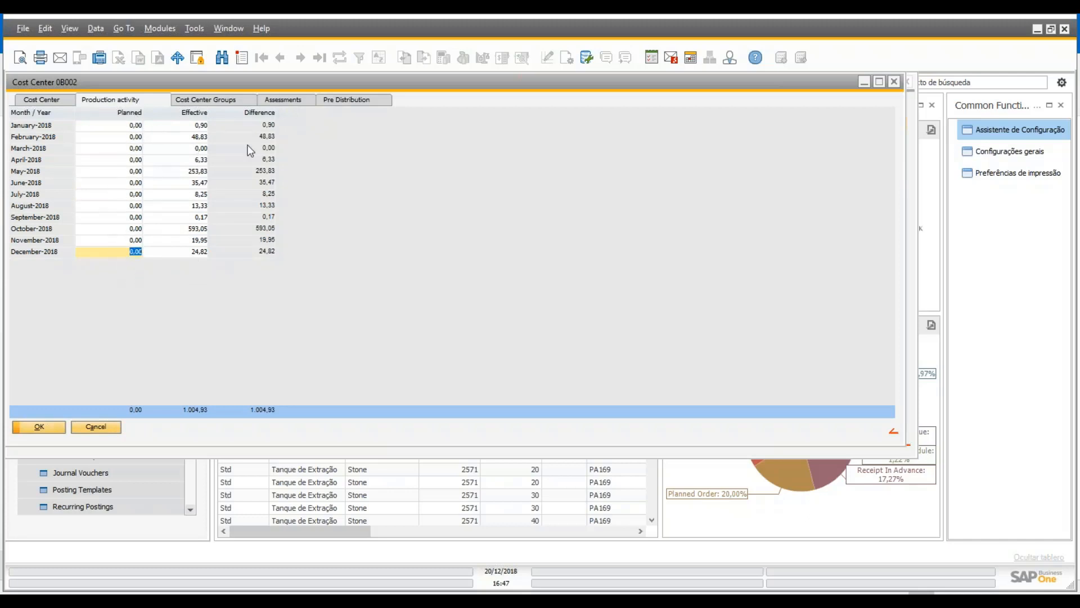
click(96, 427)
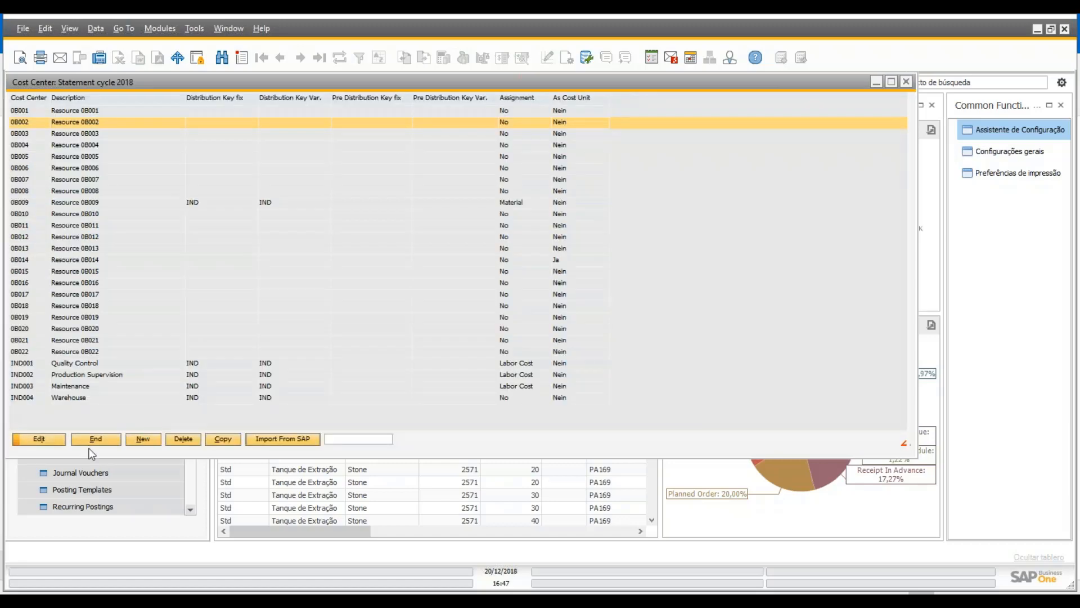
click(94, 440)
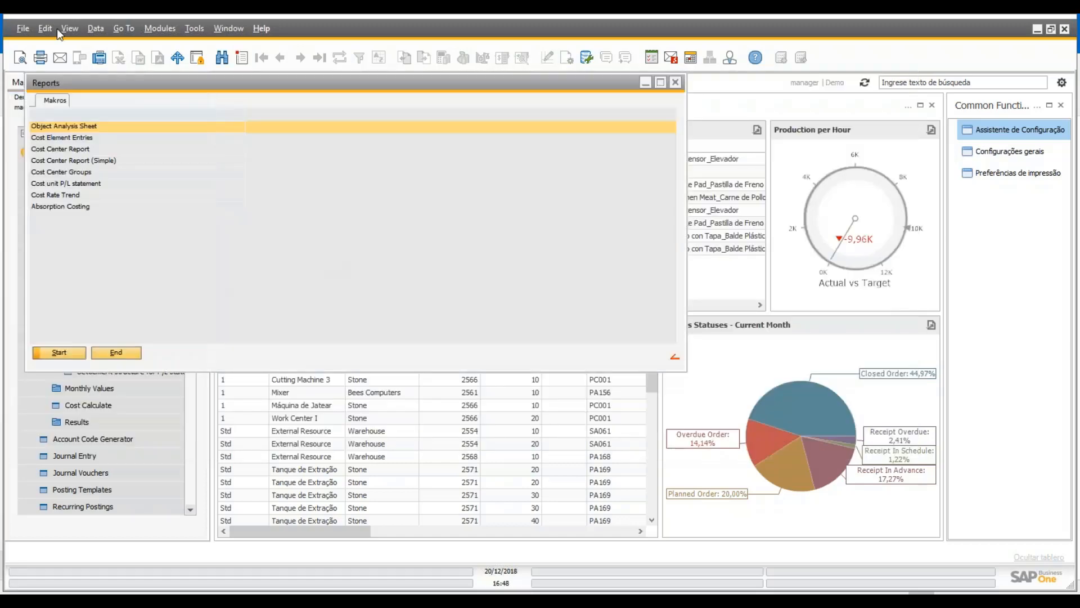
click(94, 143)
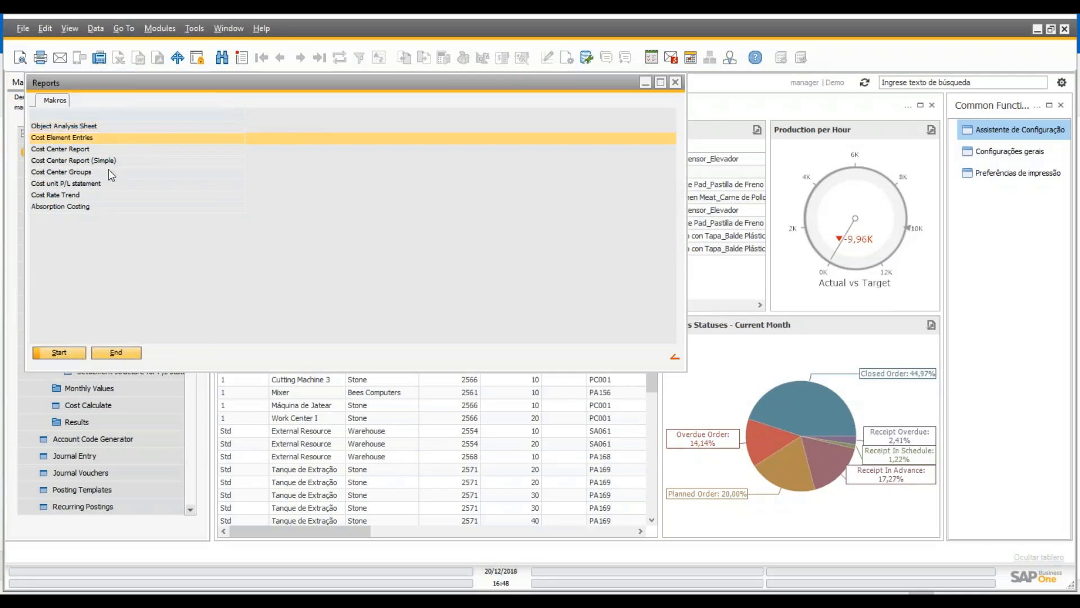
click(59, 353)
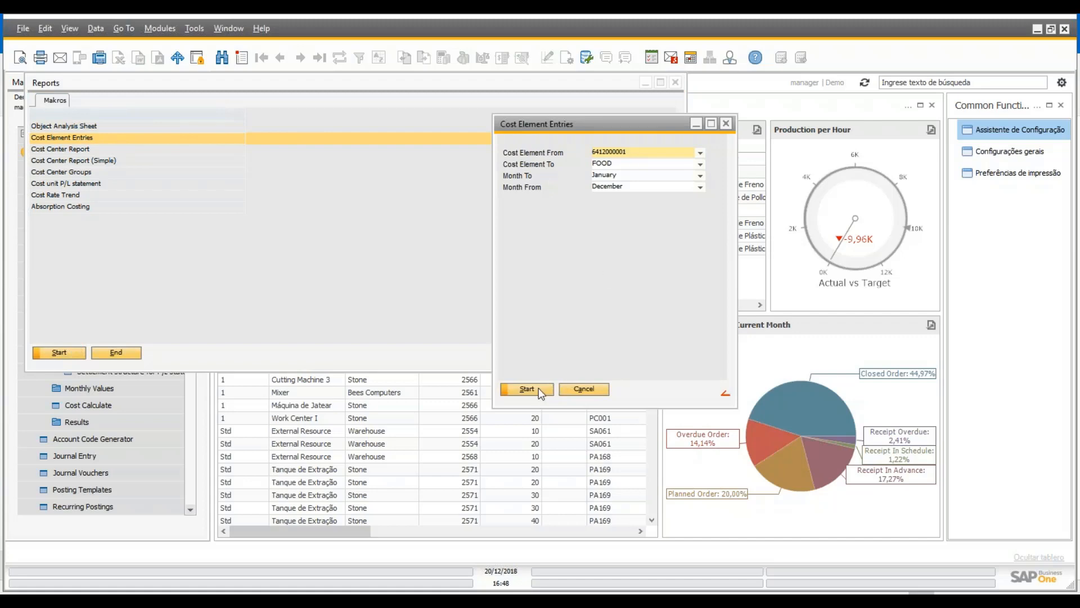
click(537, 388)
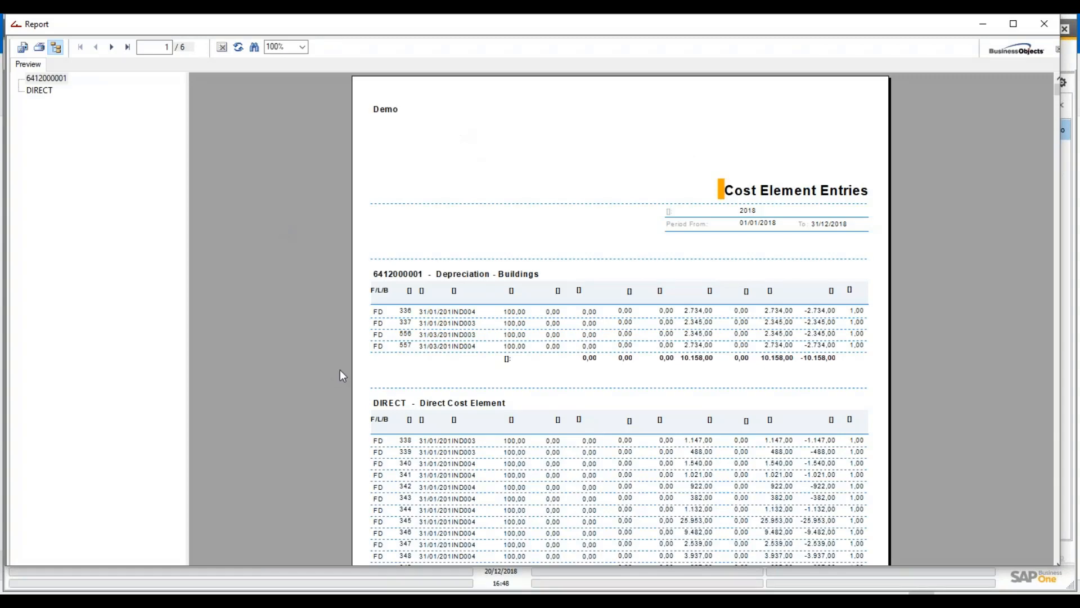
scroll(340, 370, down, 2)
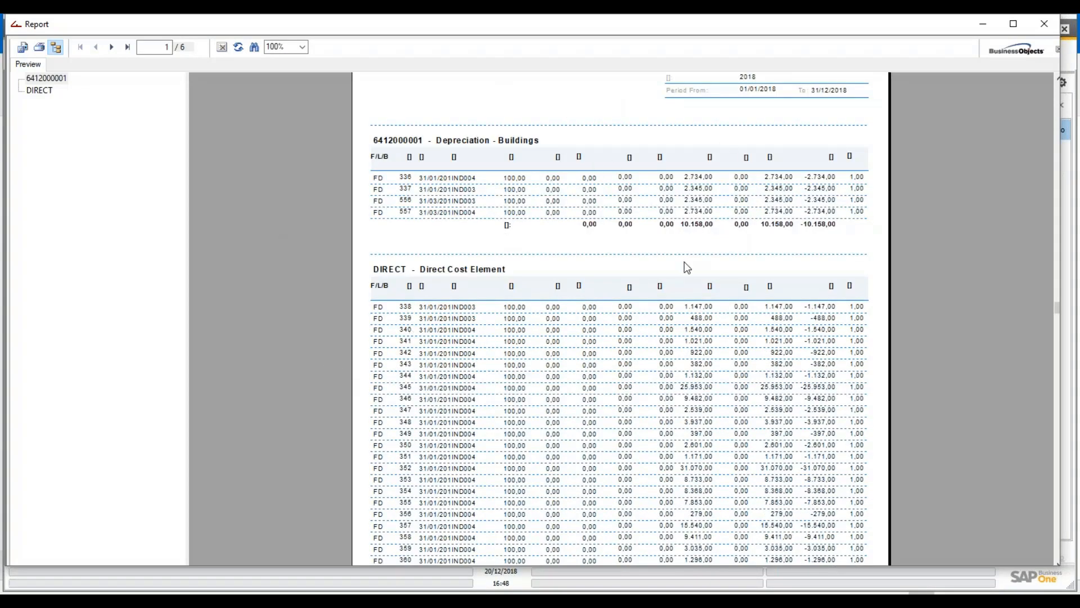
scroll(685, 270, down, 2)
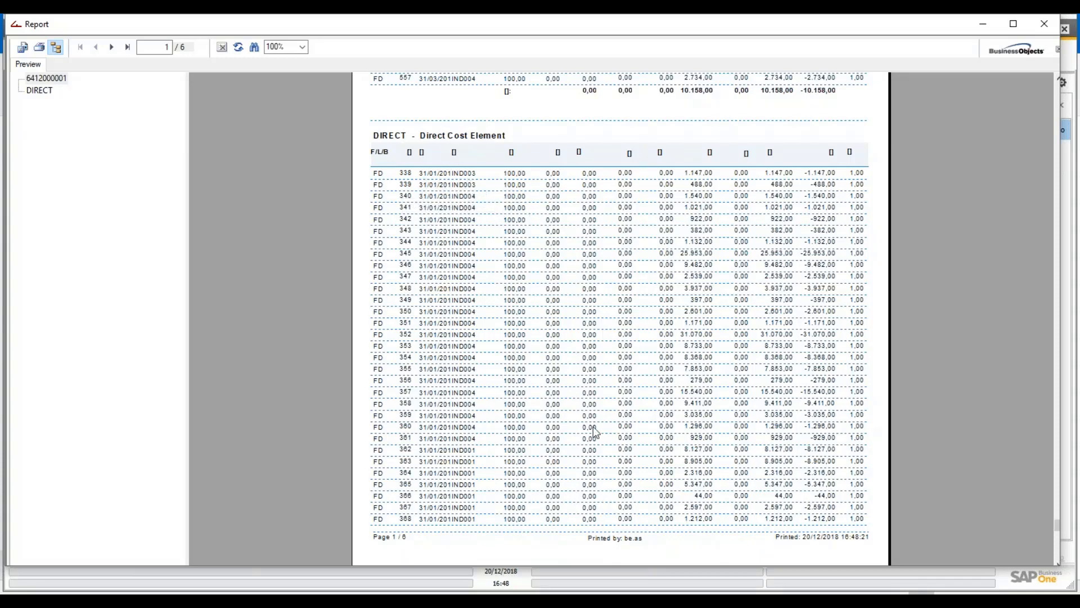
scroll(597, 432, down, 1)
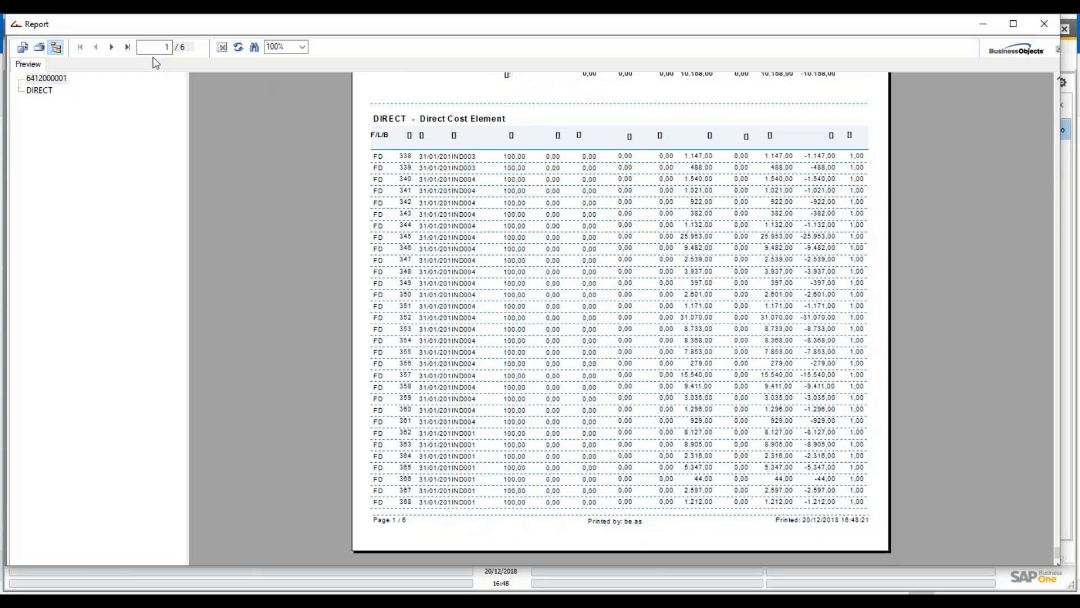
click(111, 47)
scroll(544, 250, up, 1)
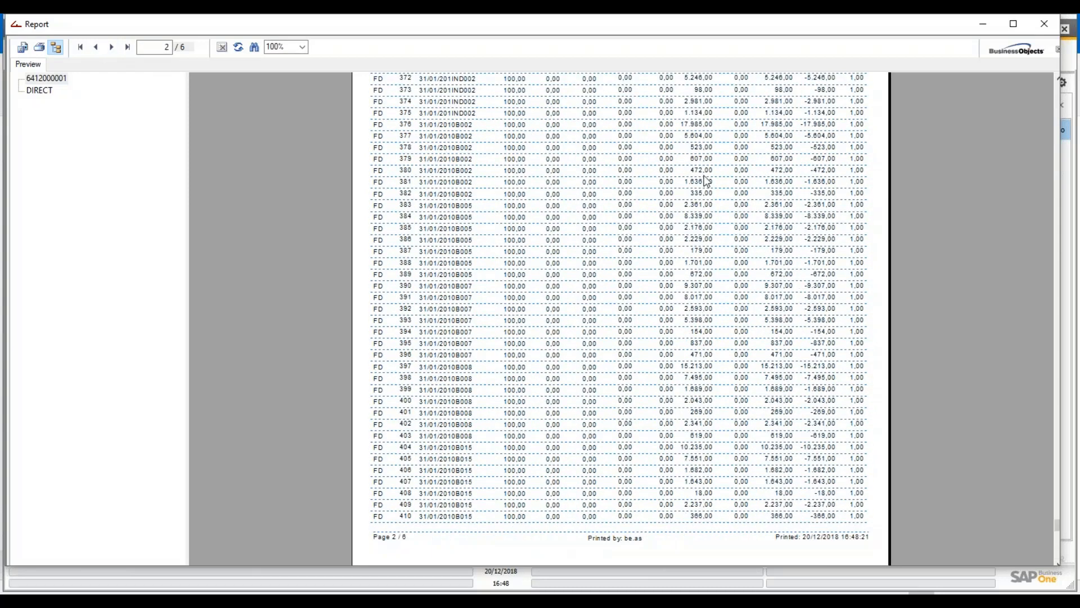
click(1045, 24)
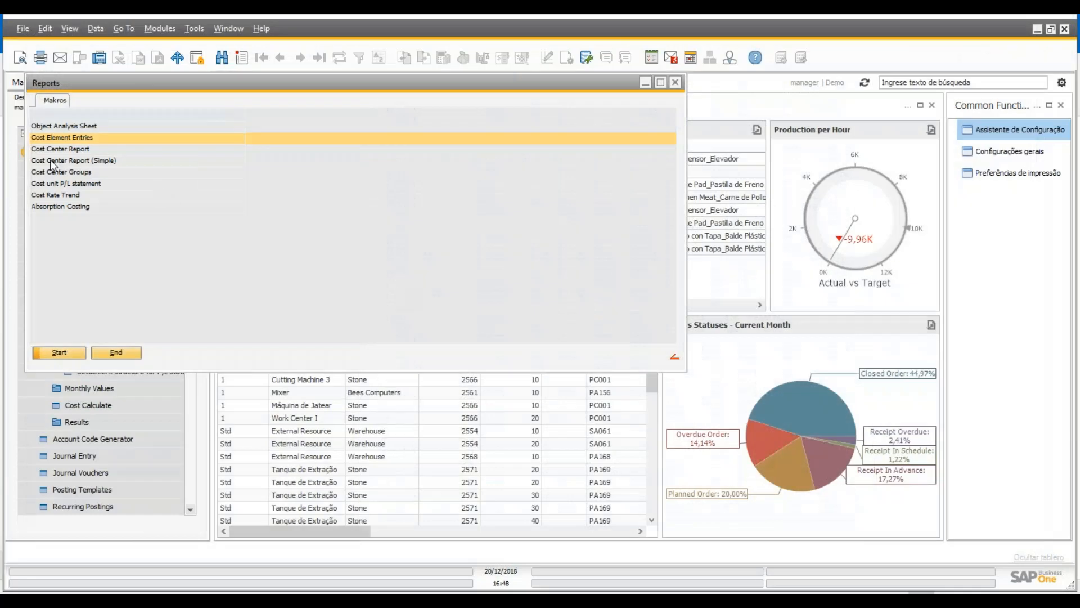
Step: Run the Cost Center Report for 0B001 to IND004 over 01/01/2018 to 31/12/2018, and close it after reviewing the first page
click(90, 151)
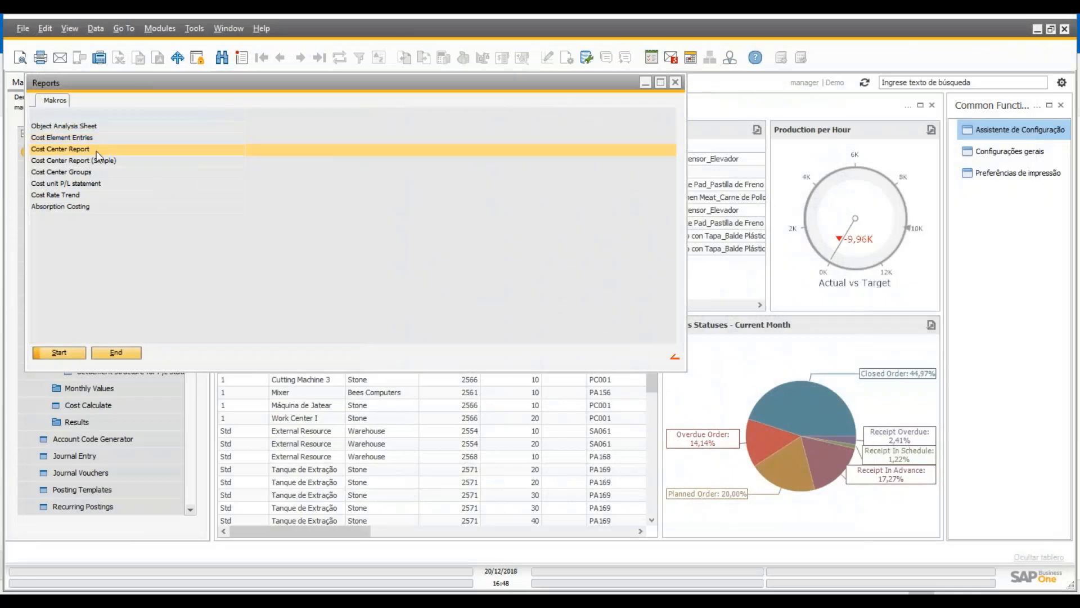
double_click(74, 150)
click(539, 388)
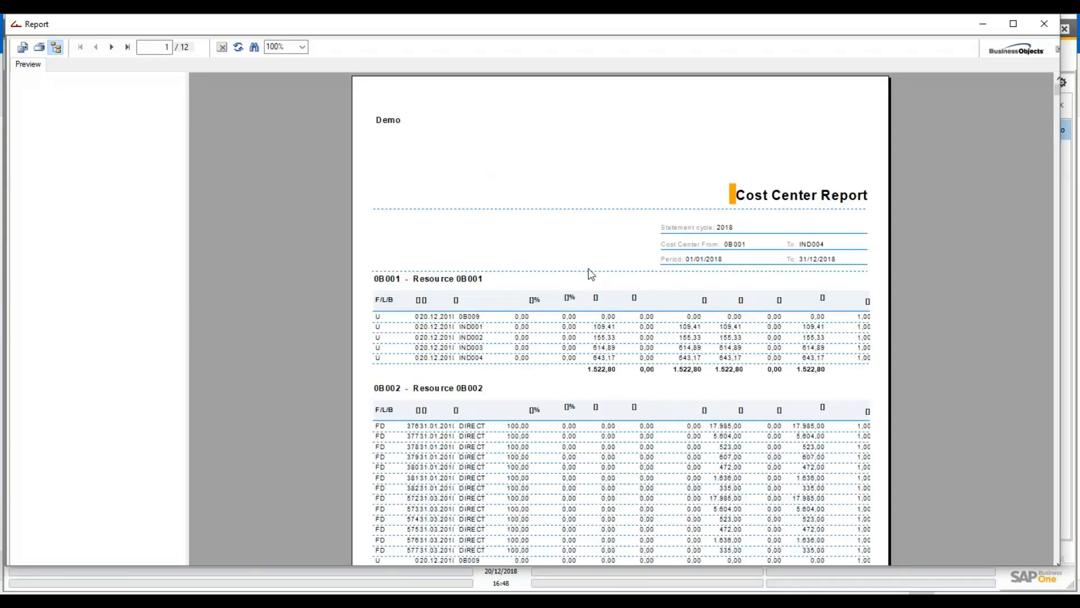
scroll(589, 272, down, 3)
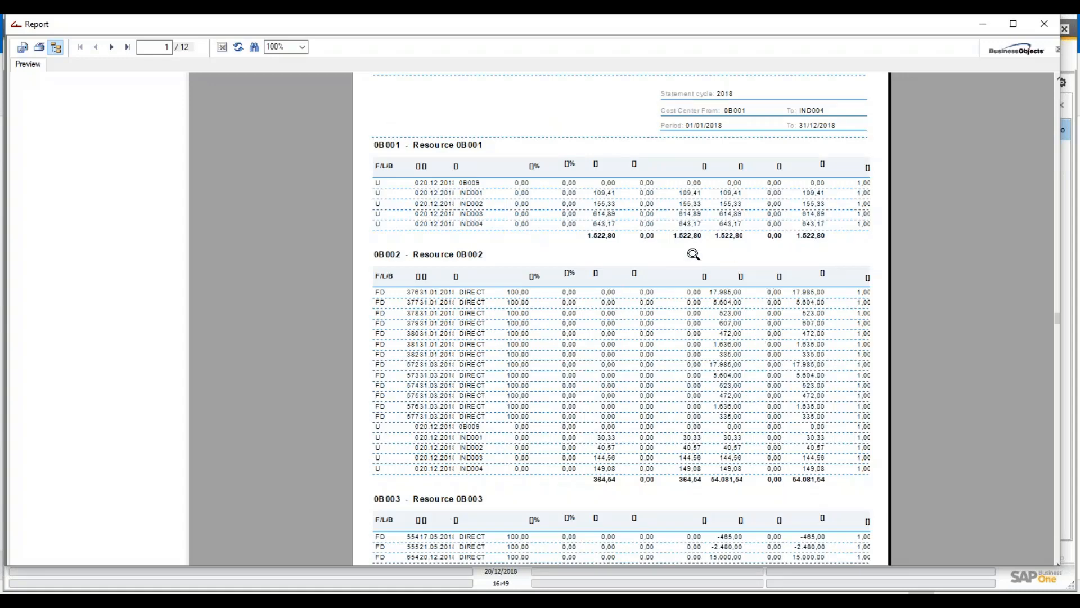
scroll(592, 195, down, 3)
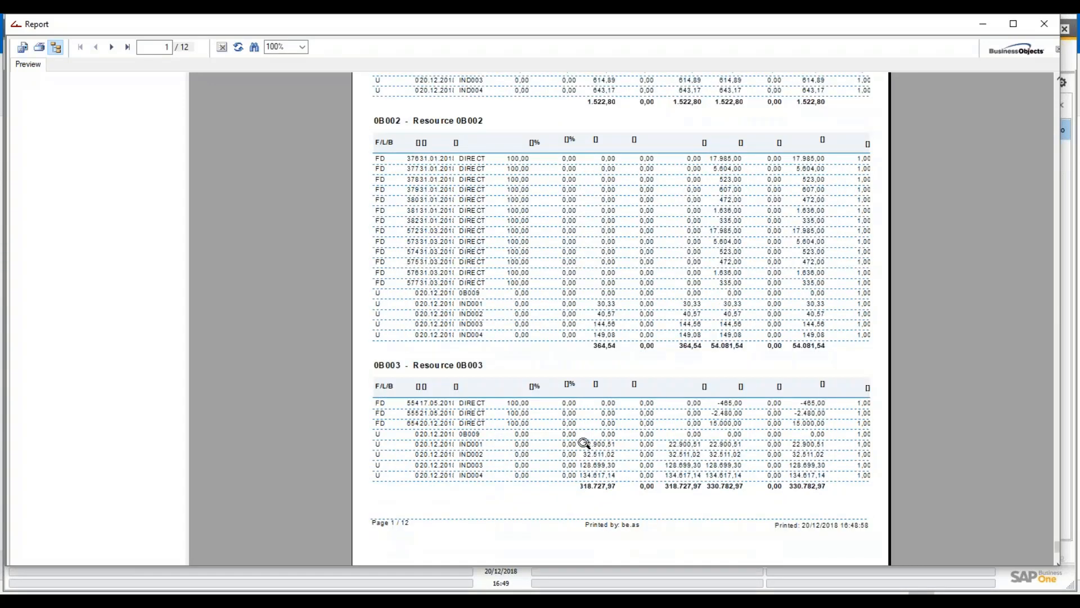
click(1053, 26)
Step: Run the Cost unit P/L statement with the schema Schema for January through December, and close it after viewing the result
click(93, 160)
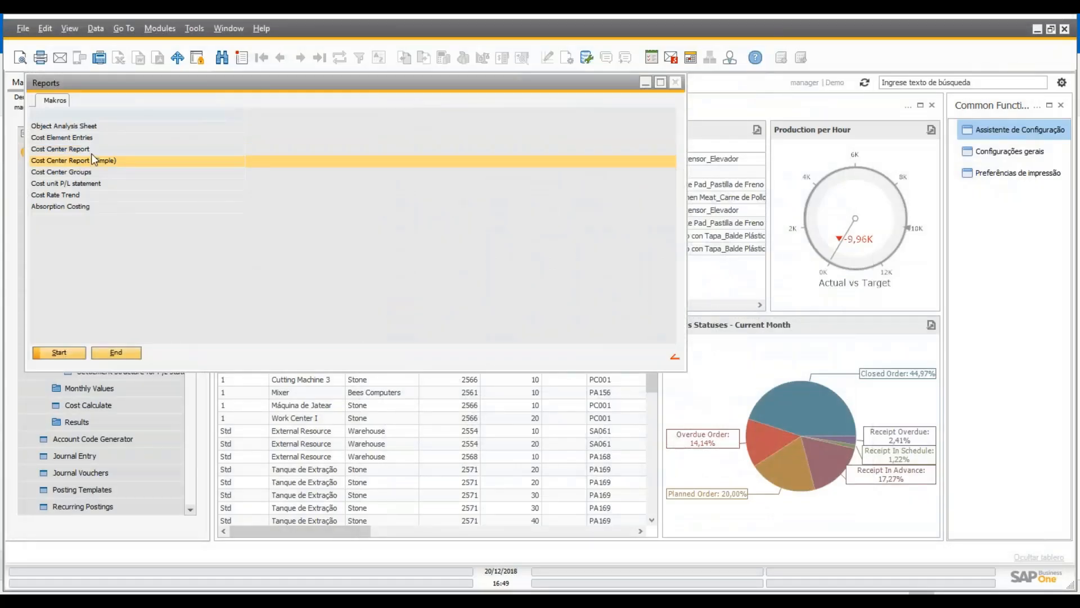
click(88, 149)
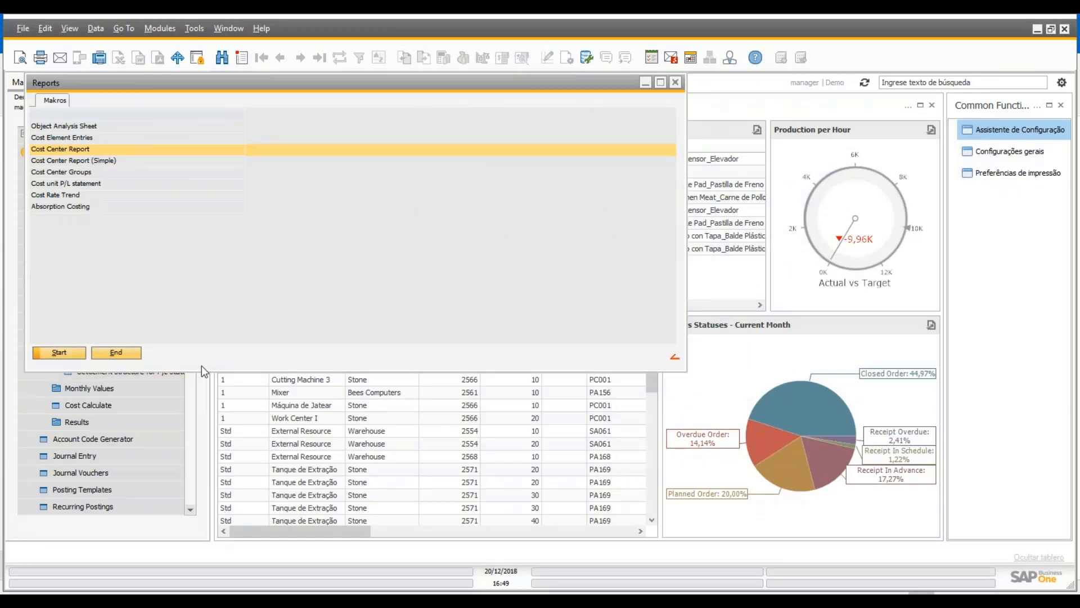
double_click(100, 184)
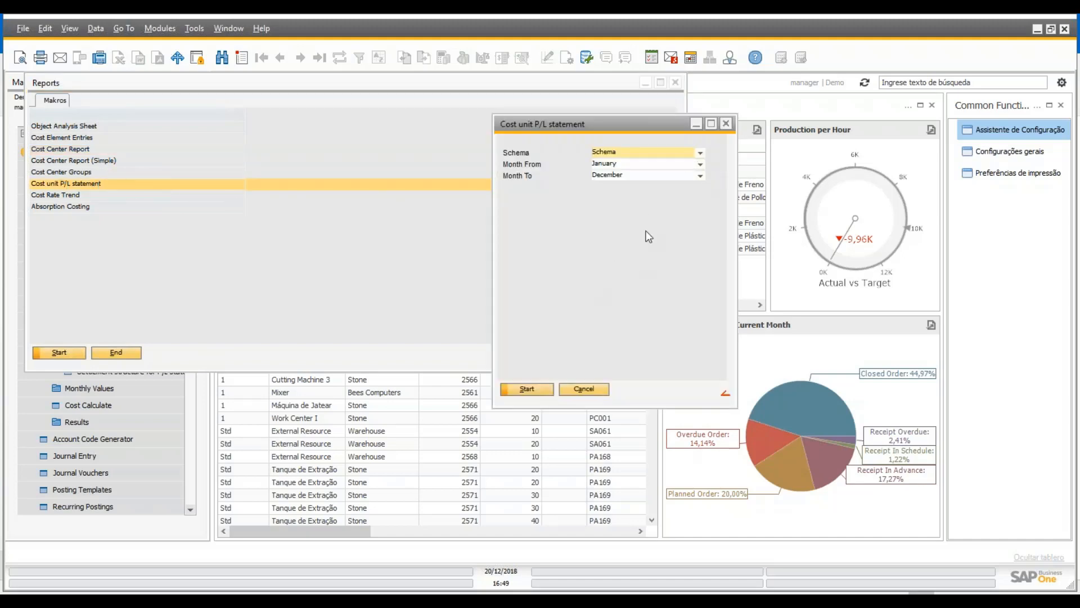
click(534, 390)
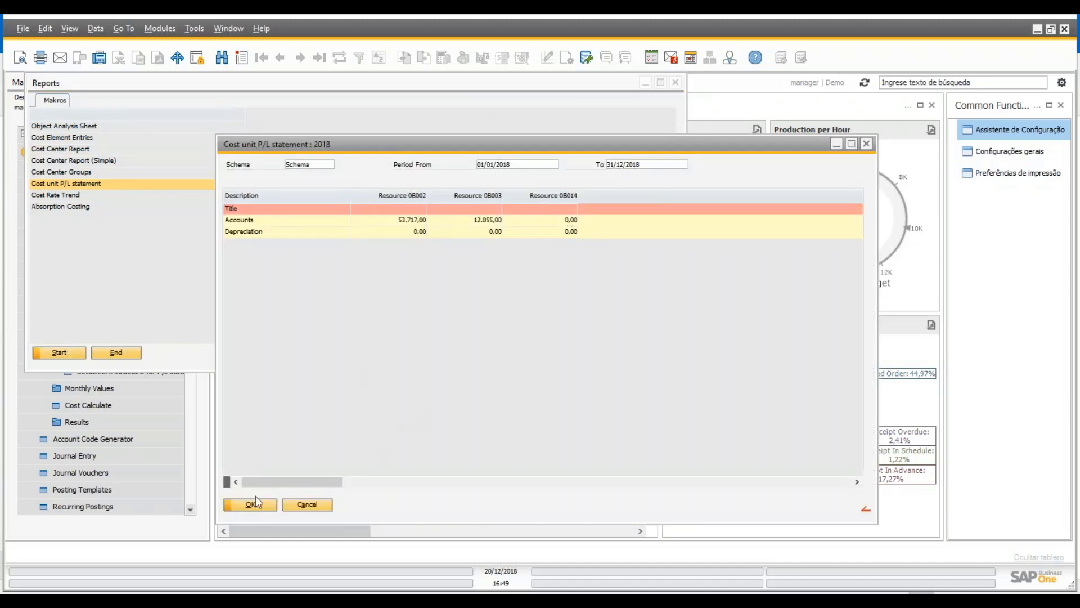
click(304, 504)
Step: Run the Cost Rate Trend report for cost centers 0B001 to IND004 for January only, and close it after reviewing
double_click(52, 196)
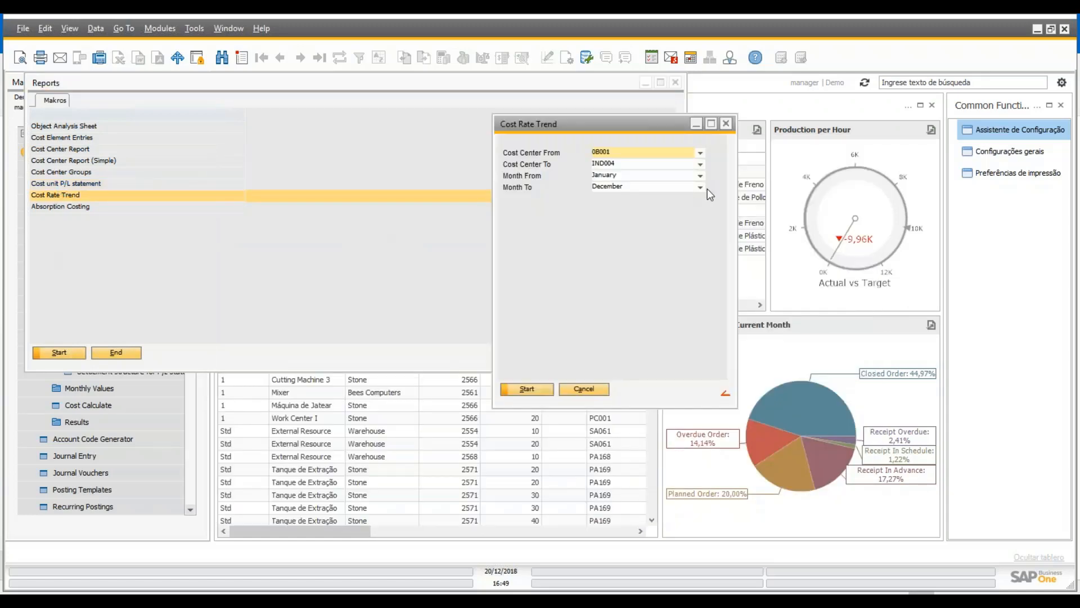
click(700, 187)
click(620, 213)
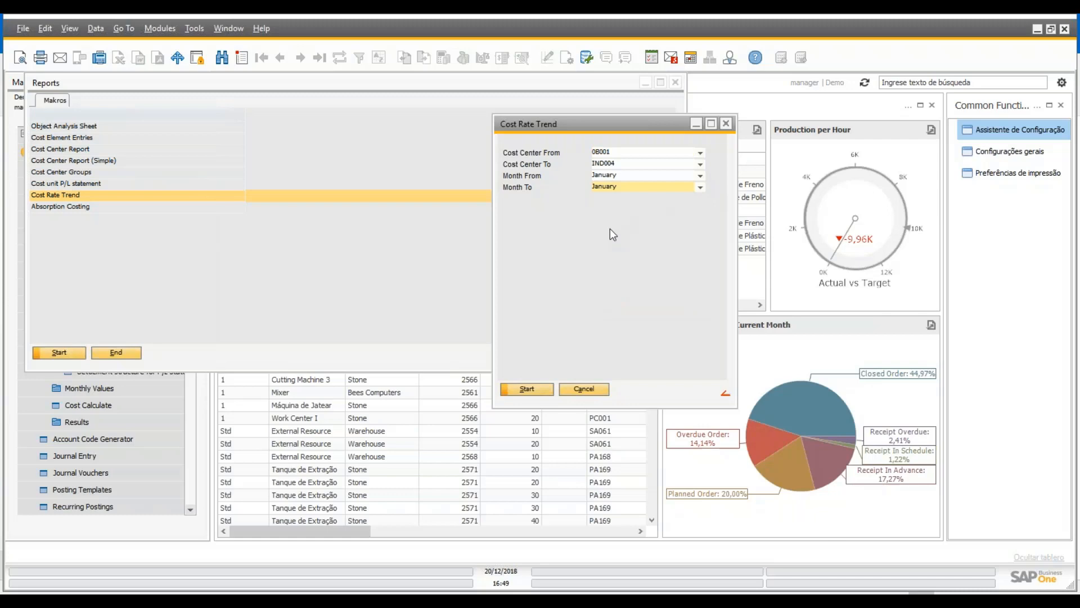
click(527, 389)
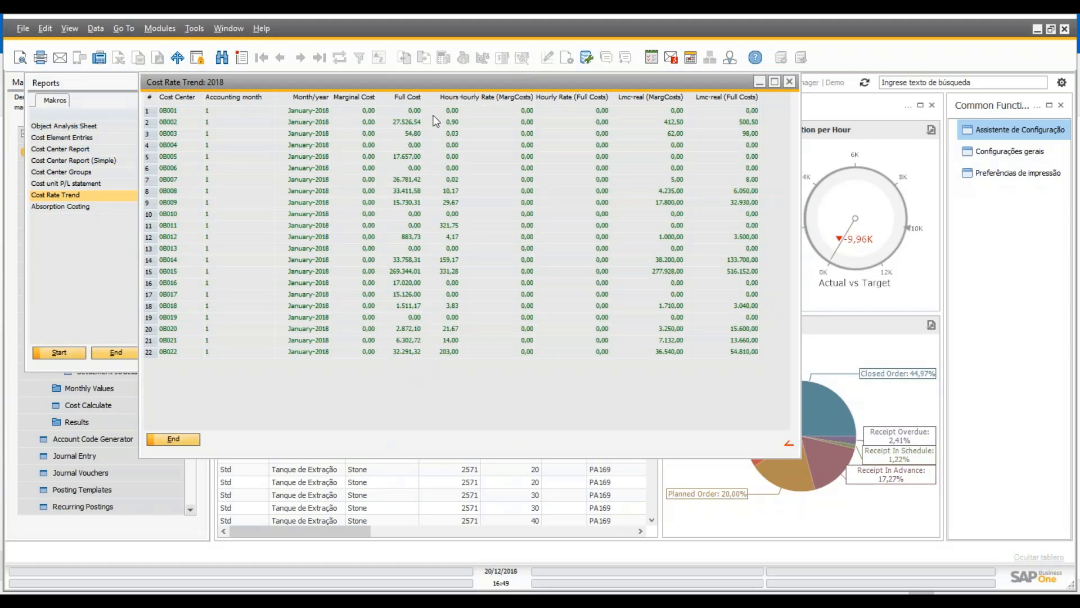
click(197, 444)
Step: Run the Absorption Costing report for January, and close it after reviewing its document rows
double_click(56, 206)
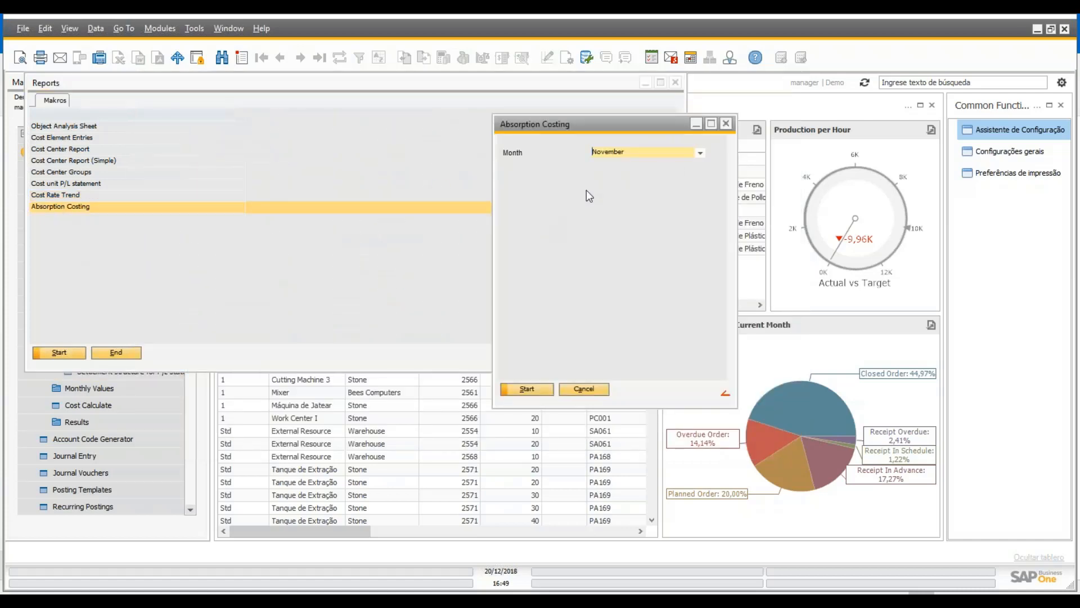
click(701, 154)
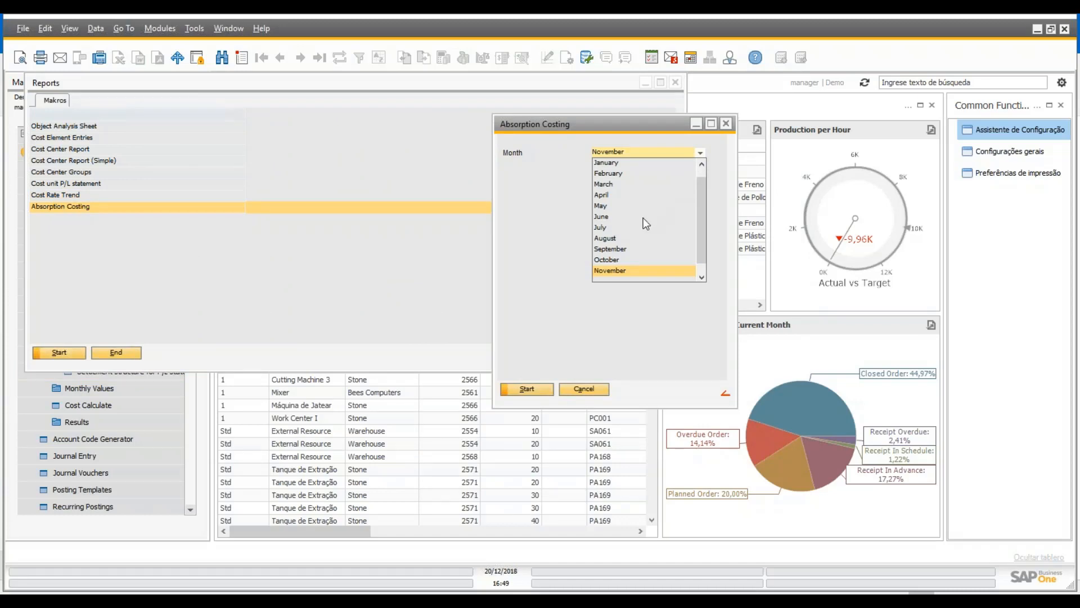
scroll(643, 218, up, 1)
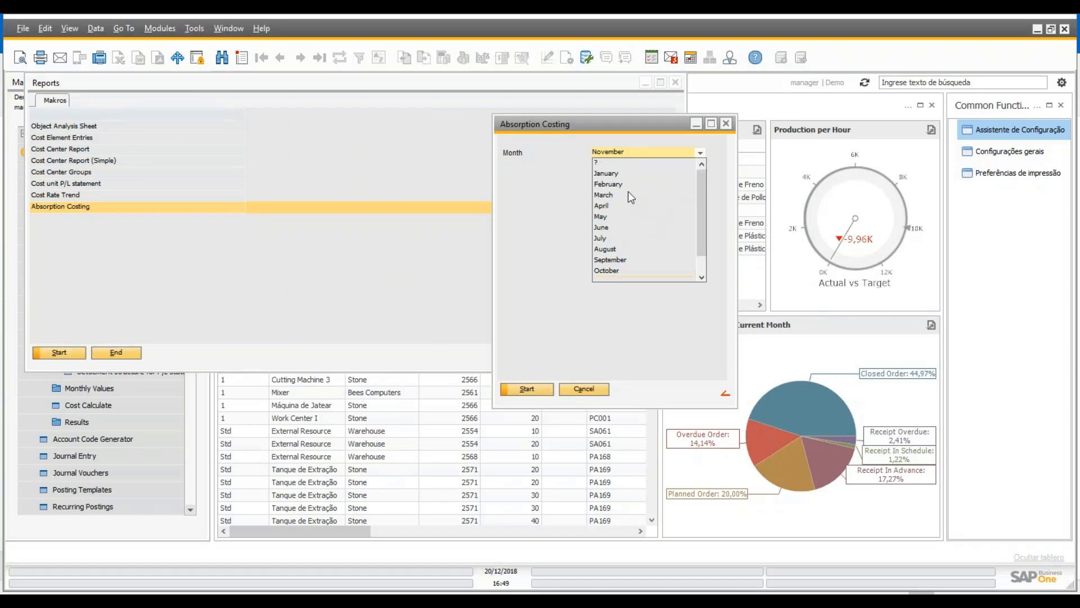
click(614, 174)
click(544, 390)
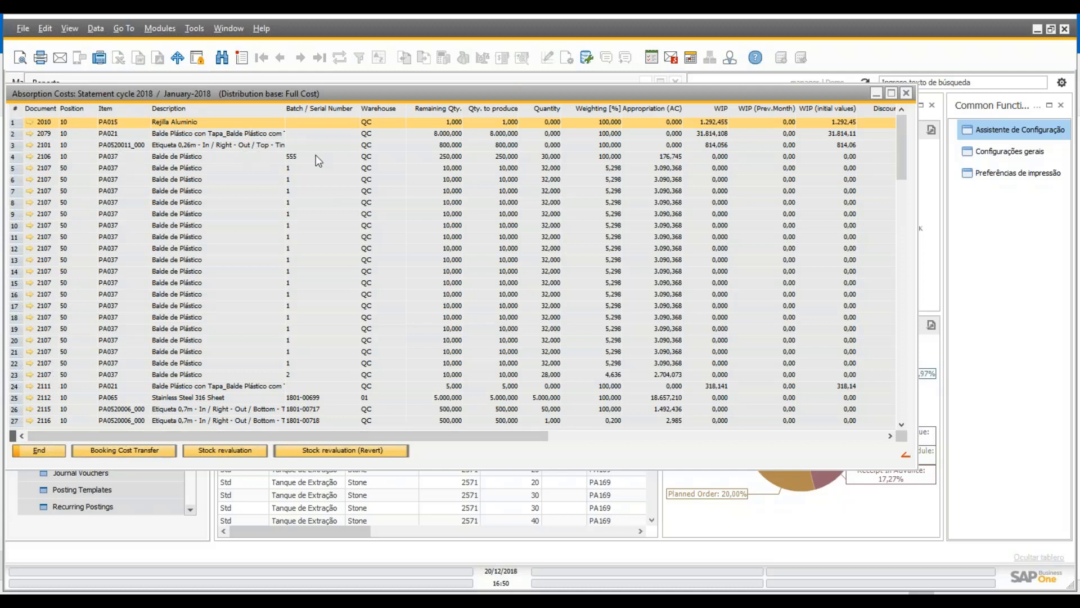
drag(899, 165, 900, 200)
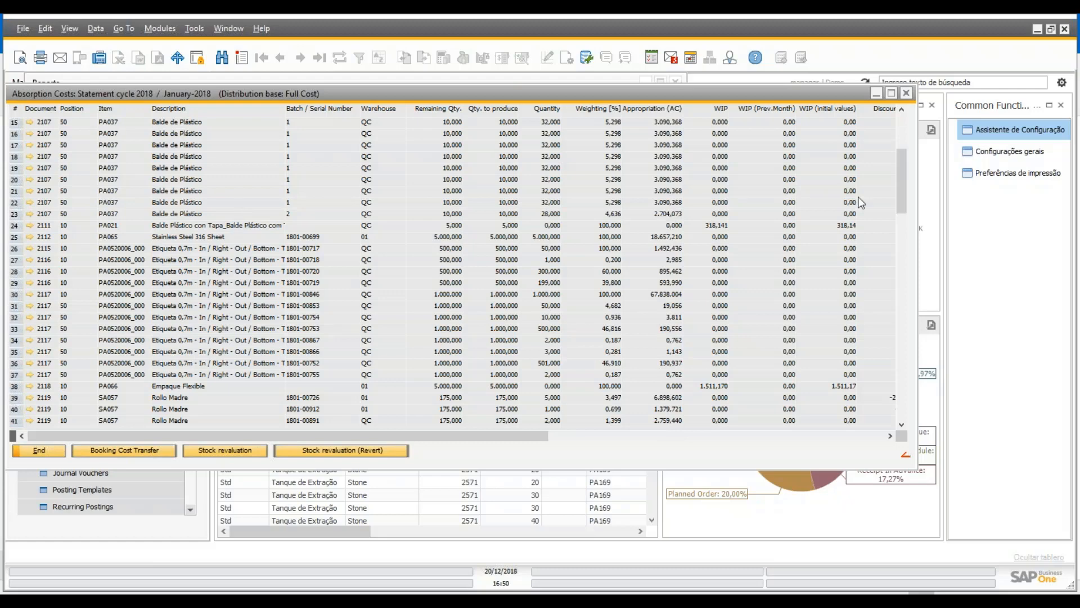
drag(903, 186, 884, 117)
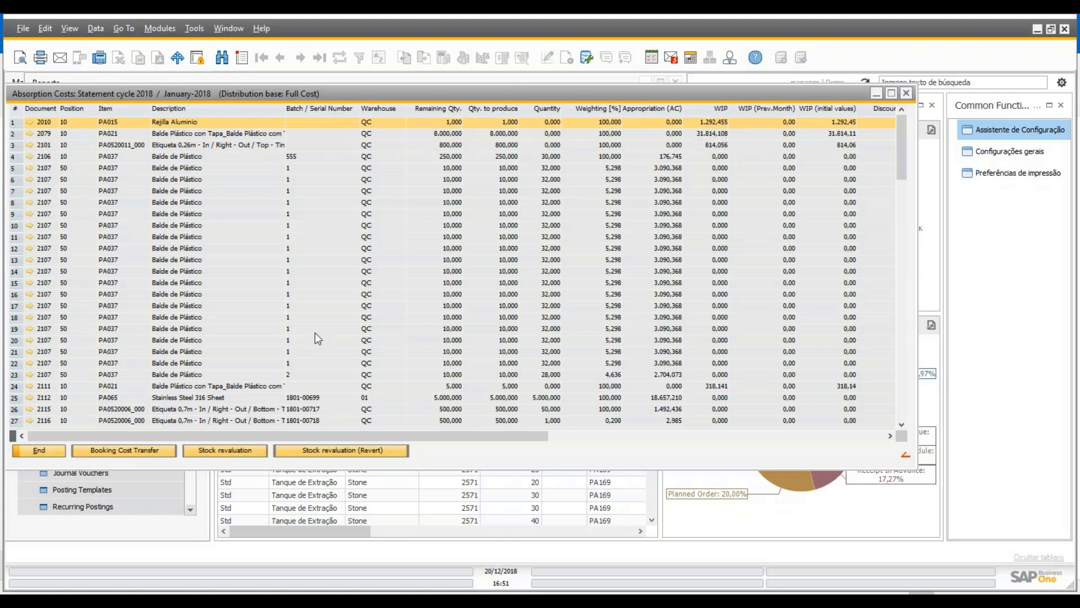
click(21, 449)
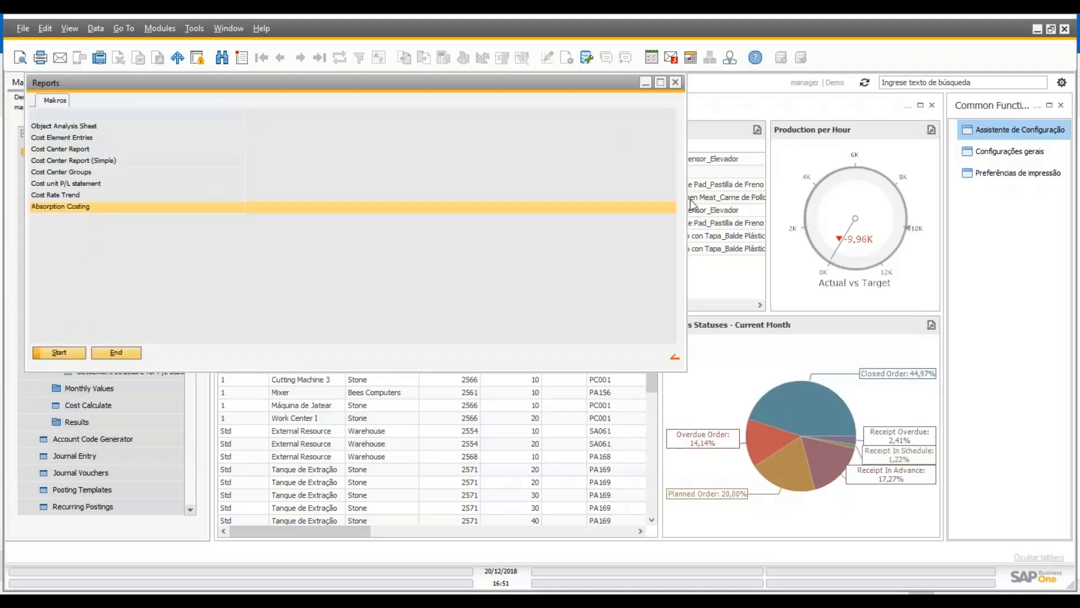
Step: Run the Absorption Costing report for February, and close it after checking the previous month's WIP values
click(699, 153)
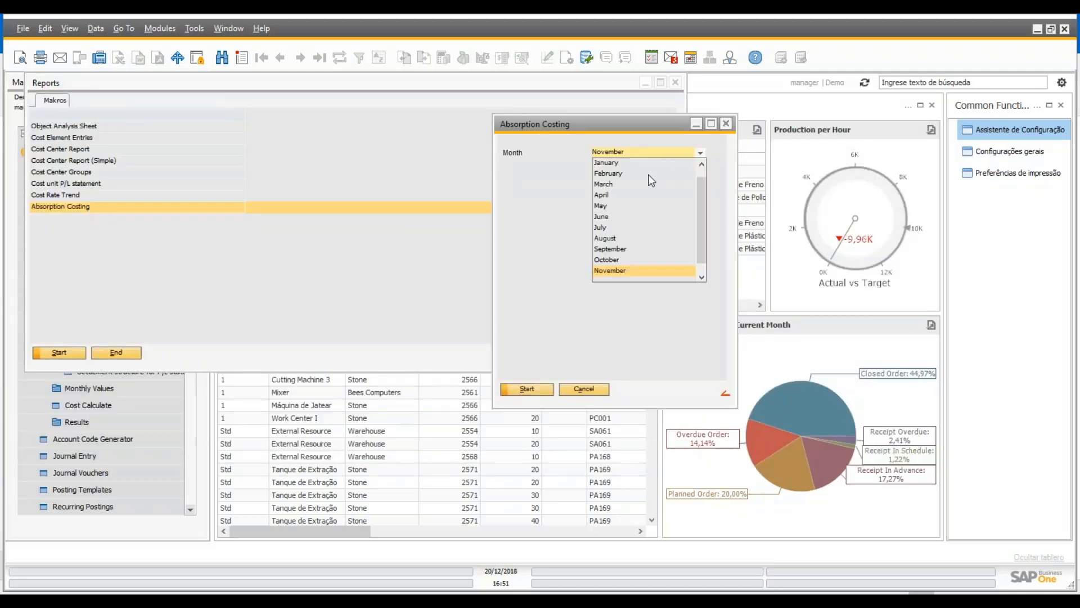
click(614, 174)
click(531, 391)
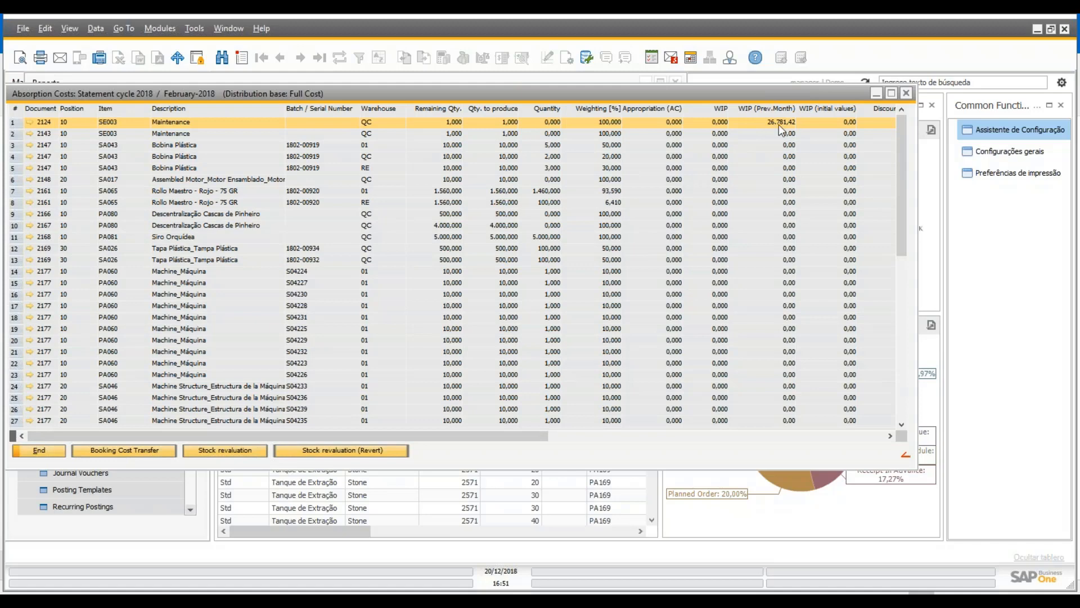
drag(899, 144, 900, 208)
click(37, 451)
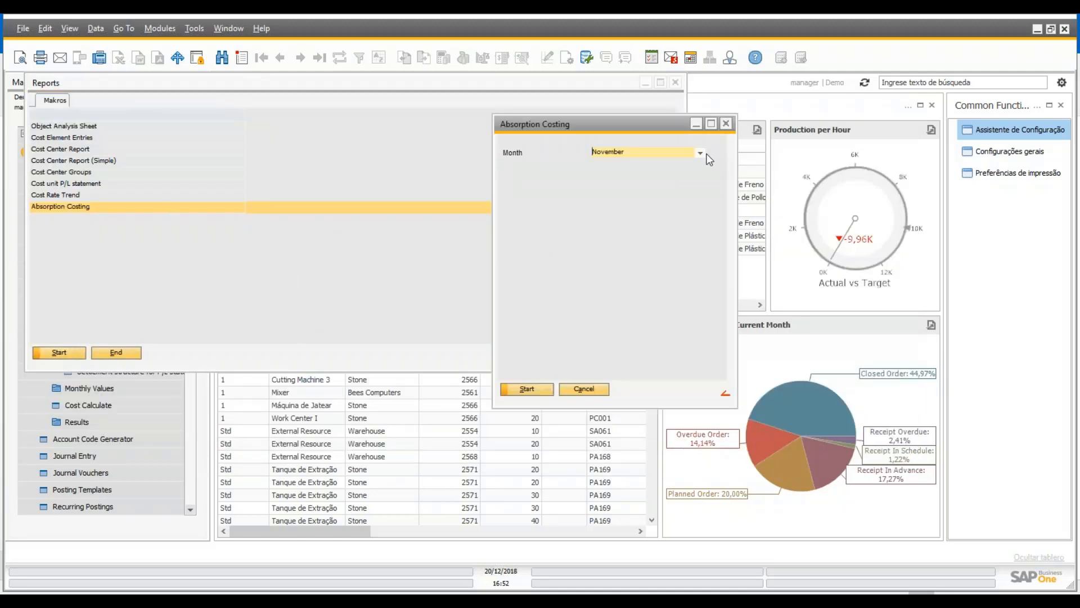
Step: Generate the Absorption Costing report for January again
click(700, 153)
click(627, 161)
click(535, 394)
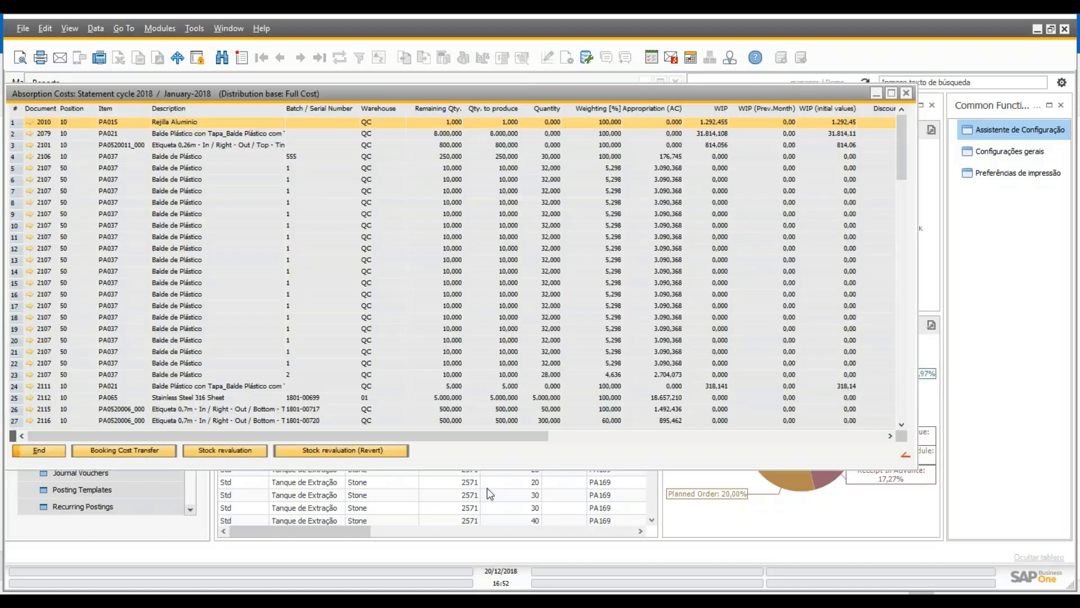
Step: Examine the discount, additional, appropriation total and full cost columns across all rows of the January absorption costs
drag(580, 438, 730, 438)
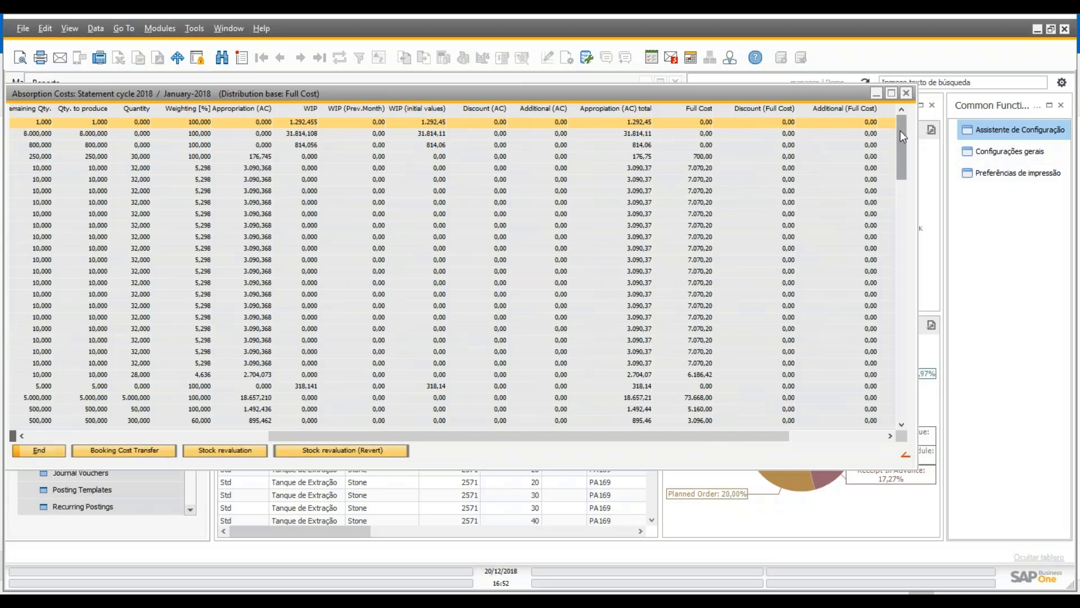
drag(900, 130, 900, 209)
click(494, 216)
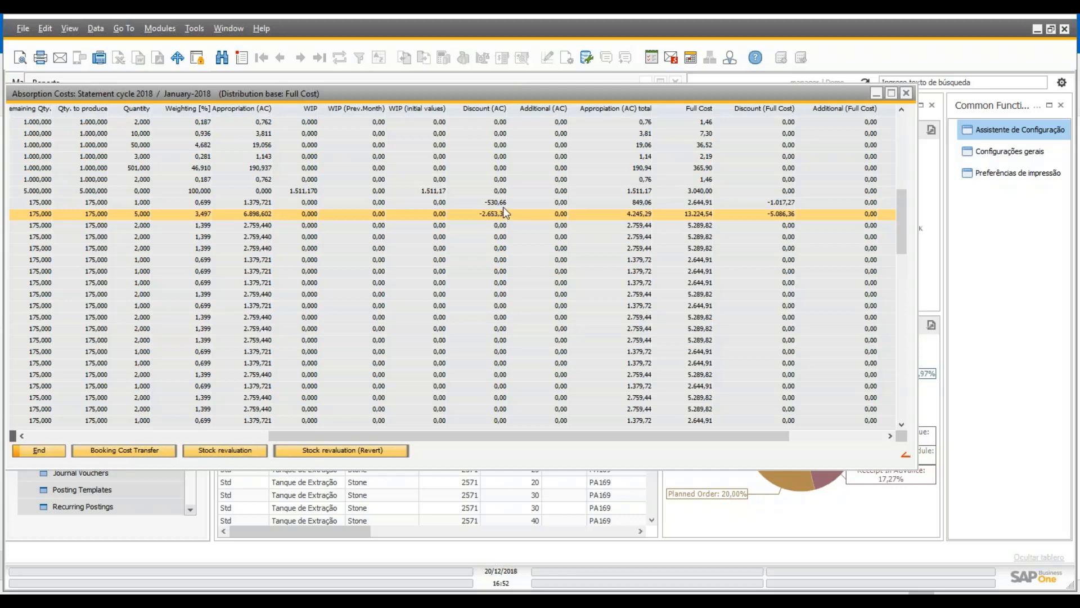
click(496, 203)
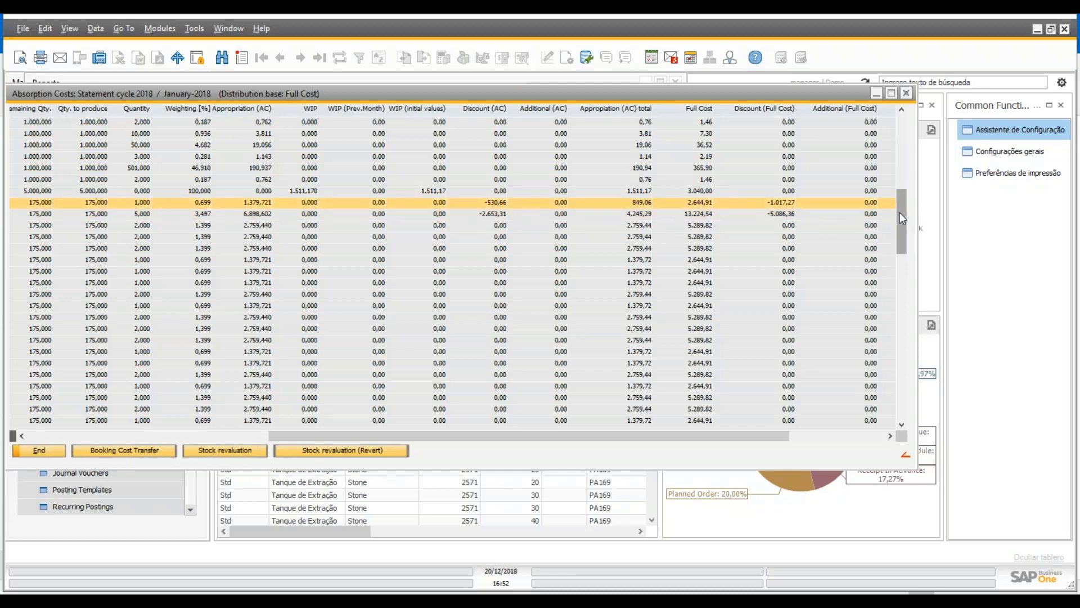
drag(900, 212, 819, 377)
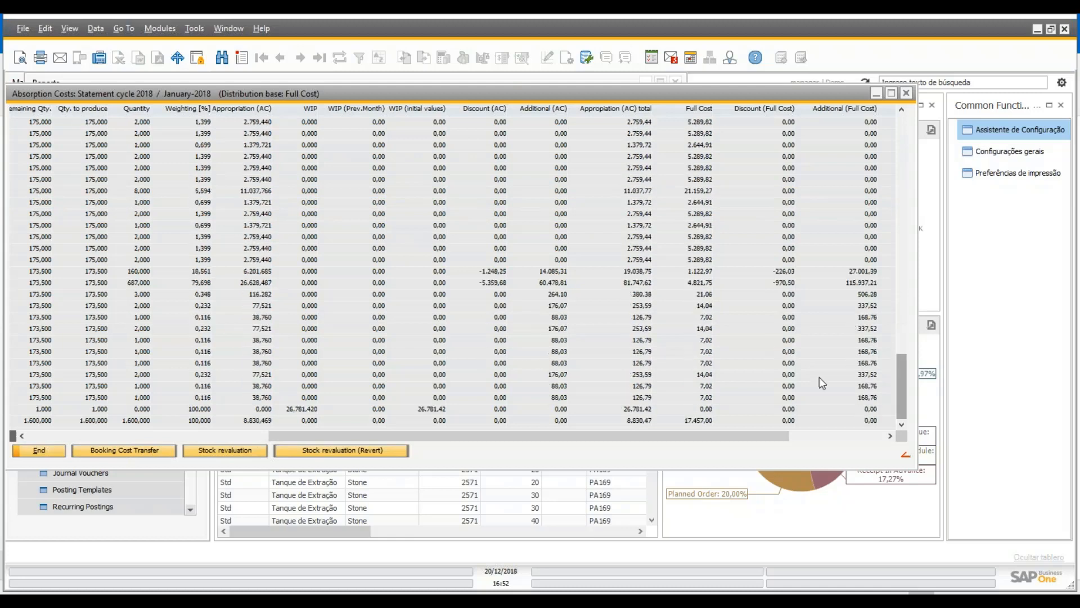
click(552, 275)
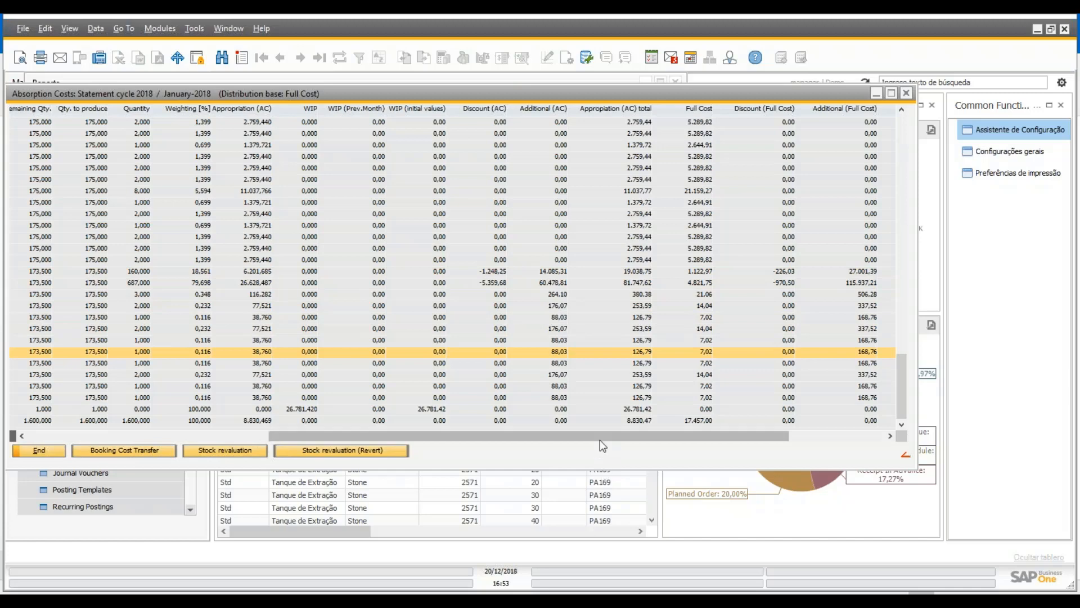
drag(600, 440, 728, 437)
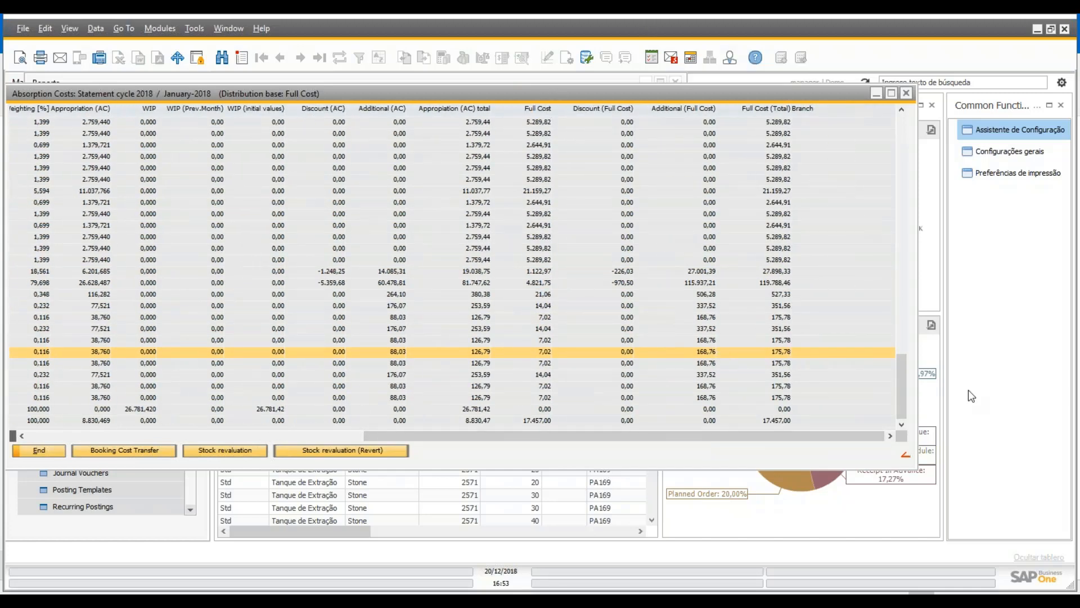
drag(906, 384, 858, 102)
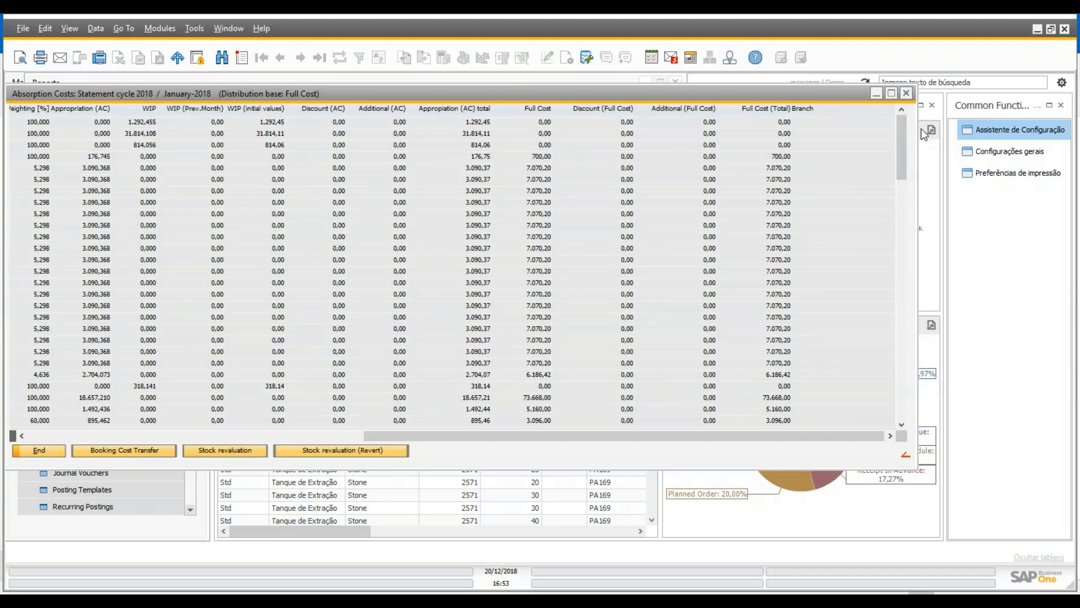
drag(904, 125, 884, 379)
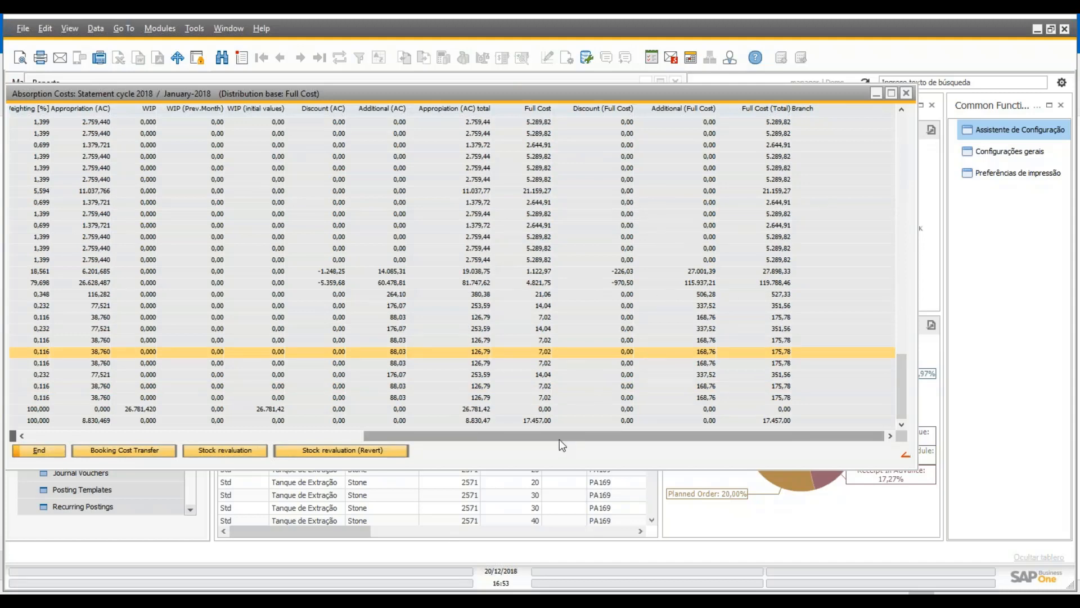
drag(559, 437, 222, 436)
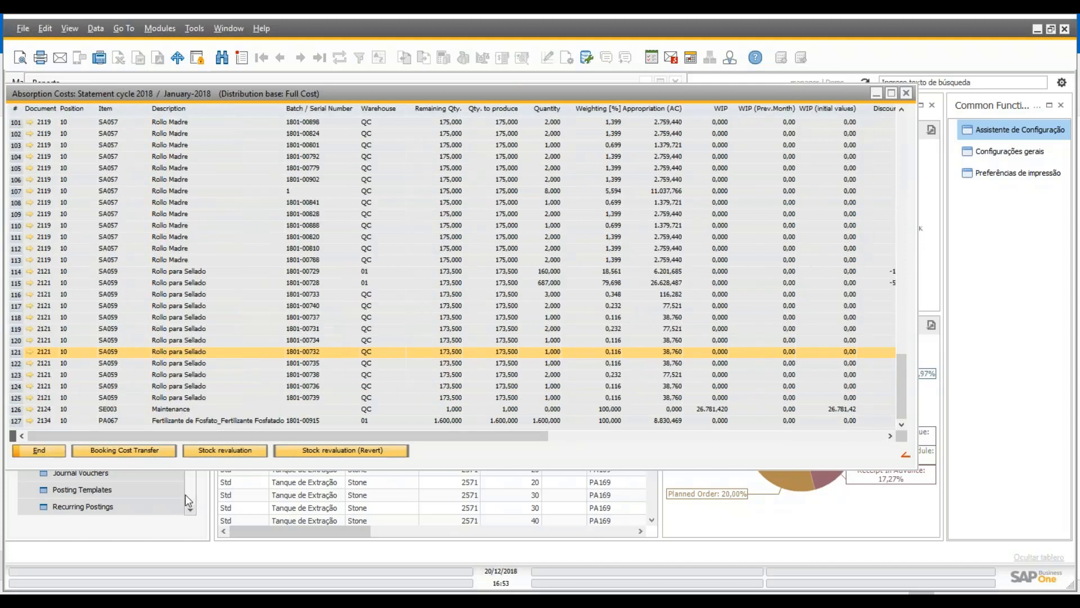
Step: Preview the January booking cost transfer, check its credit and debit lines, and cancel it without posting
click(126, 450)
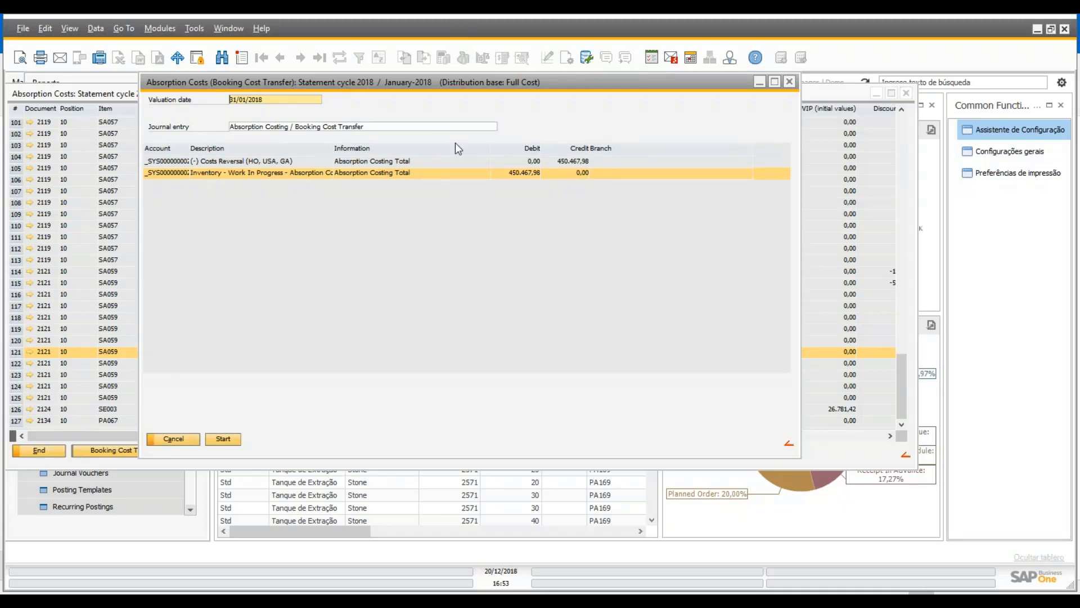
click(574, 165)
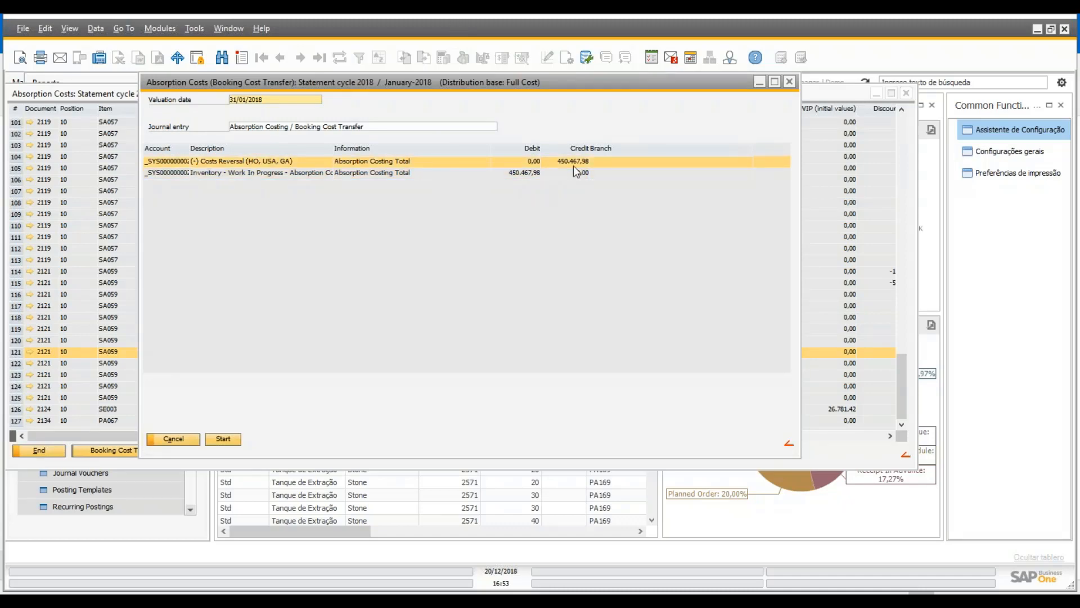
click(546, 176)
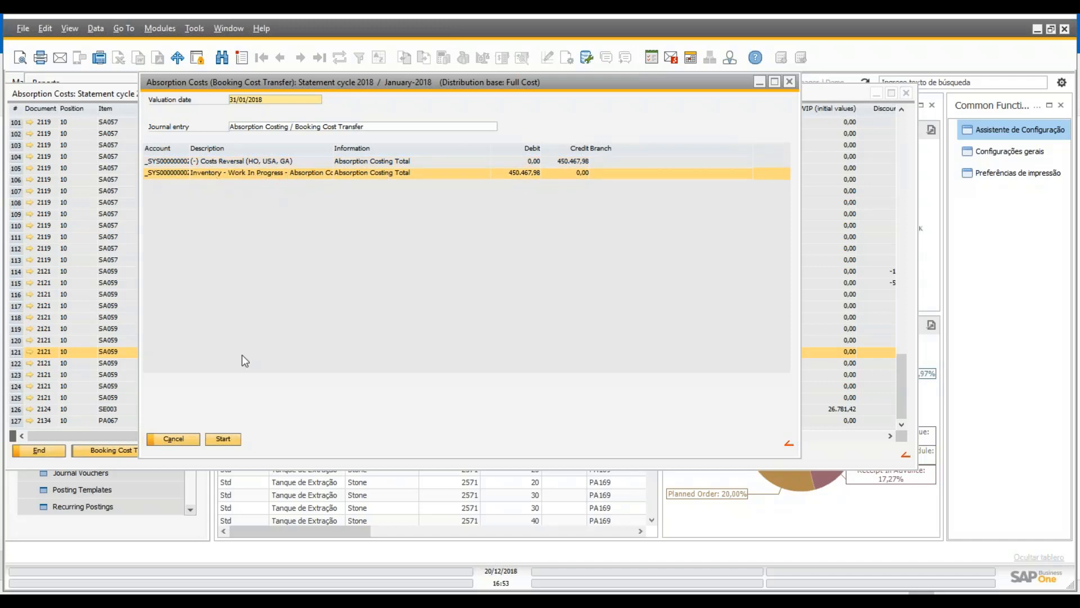
click(174, 439)
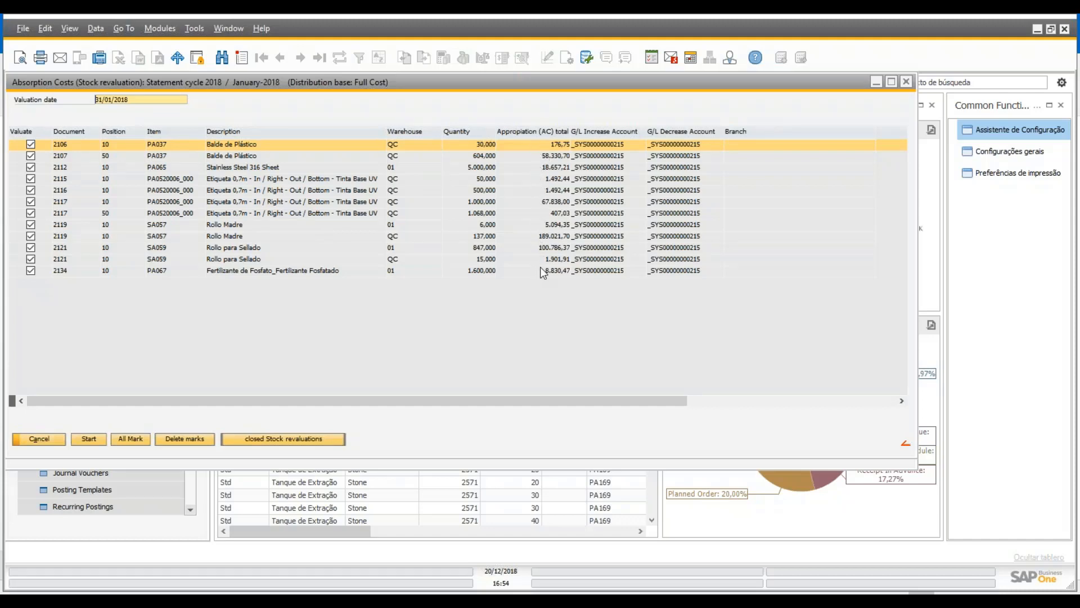
Step: Close the January stock revaluation proposal without posting and open the proposal for reverting the stock revaluation
click(40, 441)
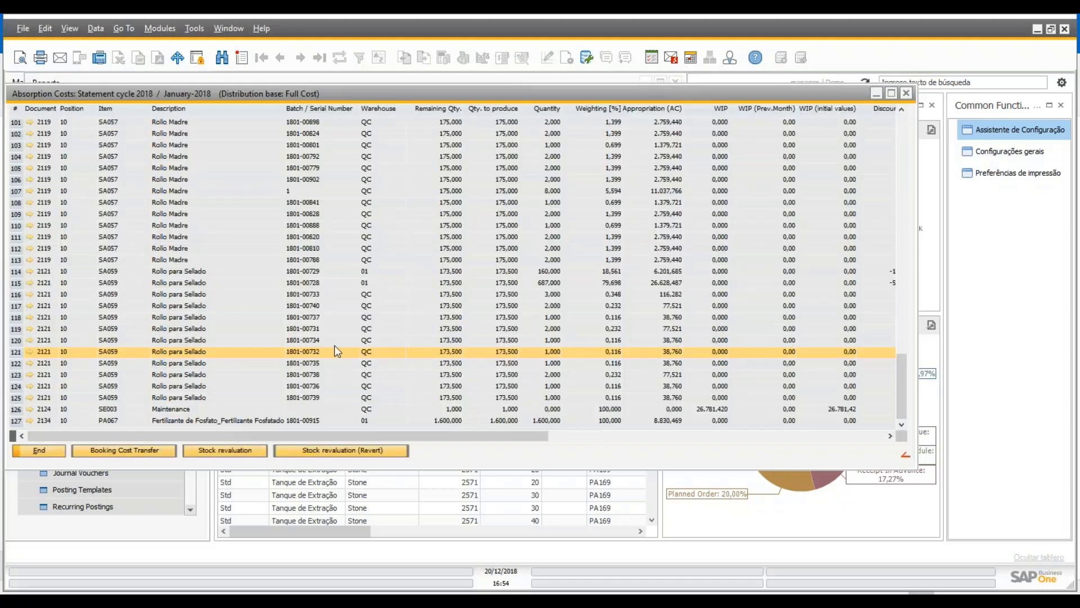
click(350, 450)
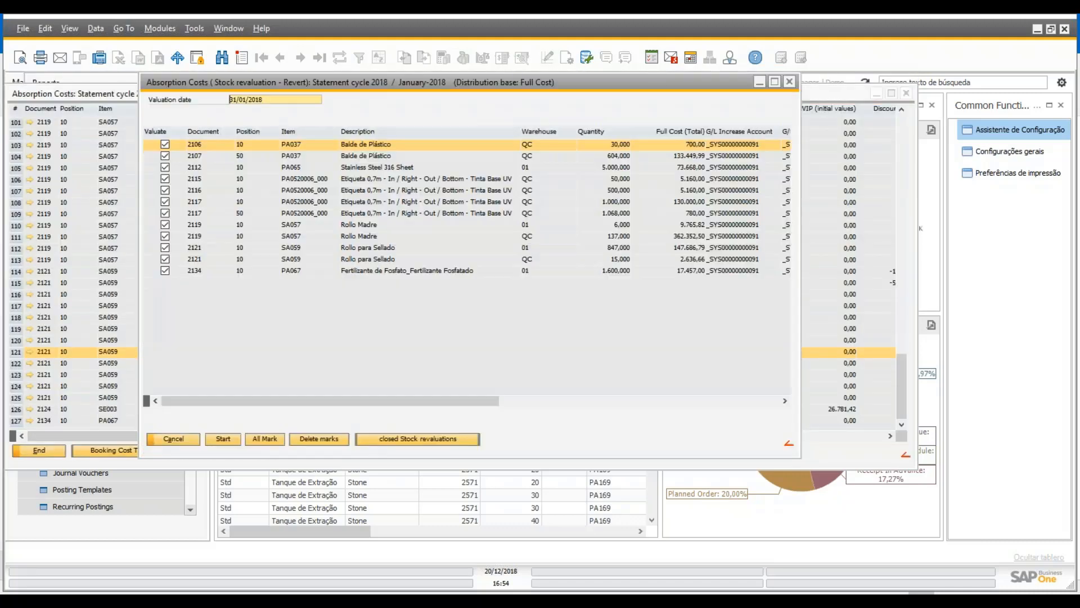